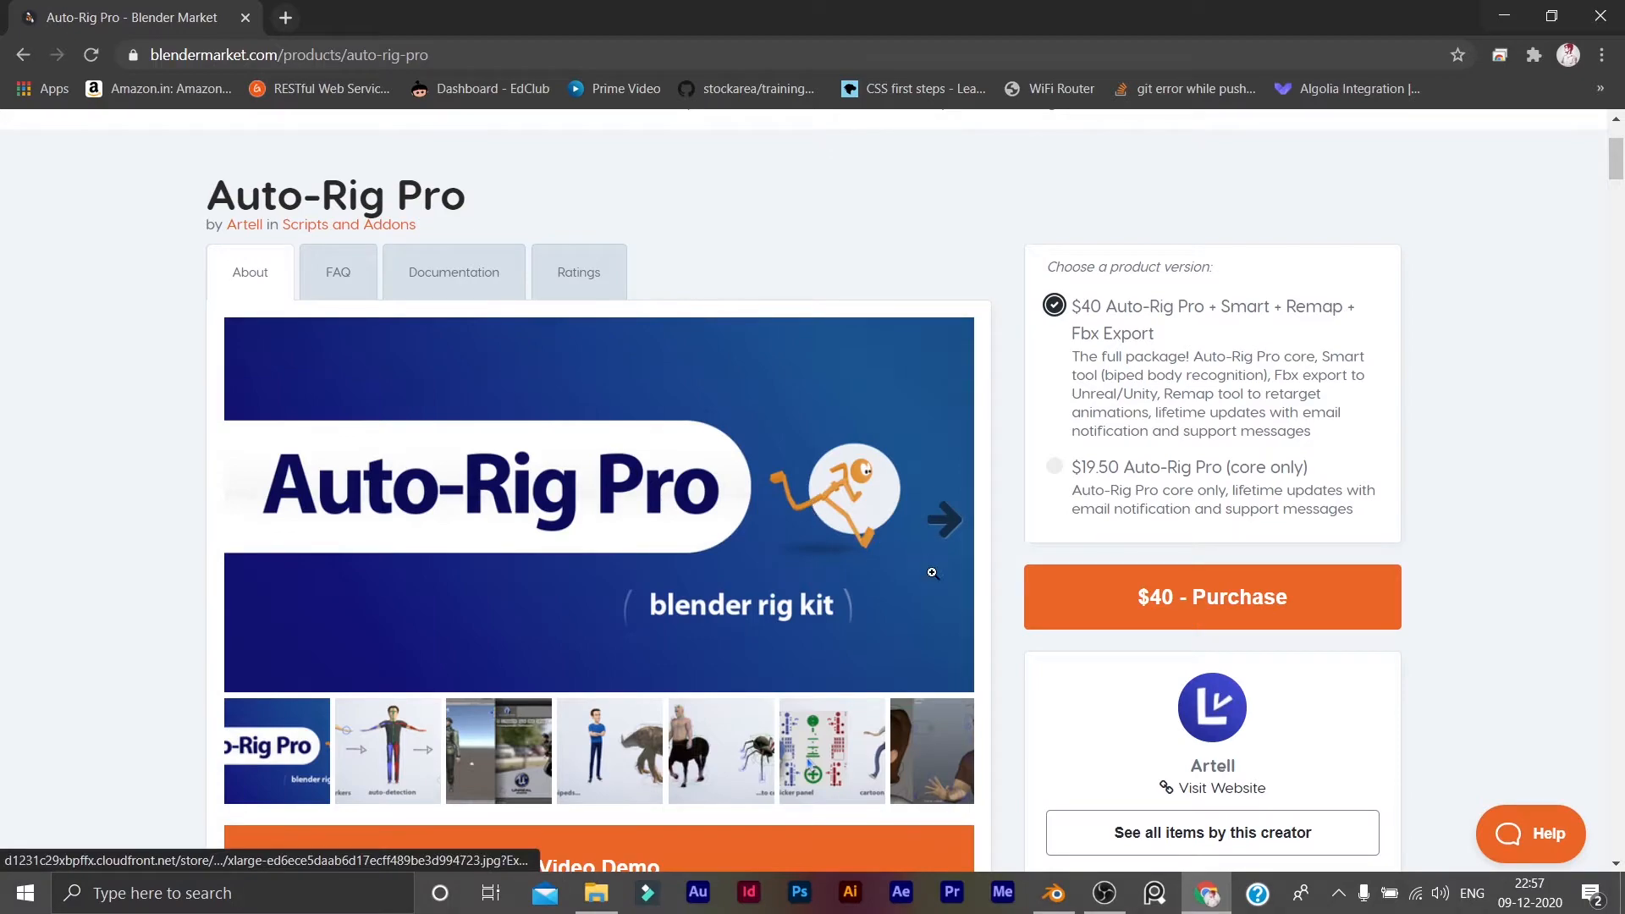
Read through the Auto-Rig Pro product page down to the section on rigging fast with the Smart feature.
scroll(1005, 605, down, 10)
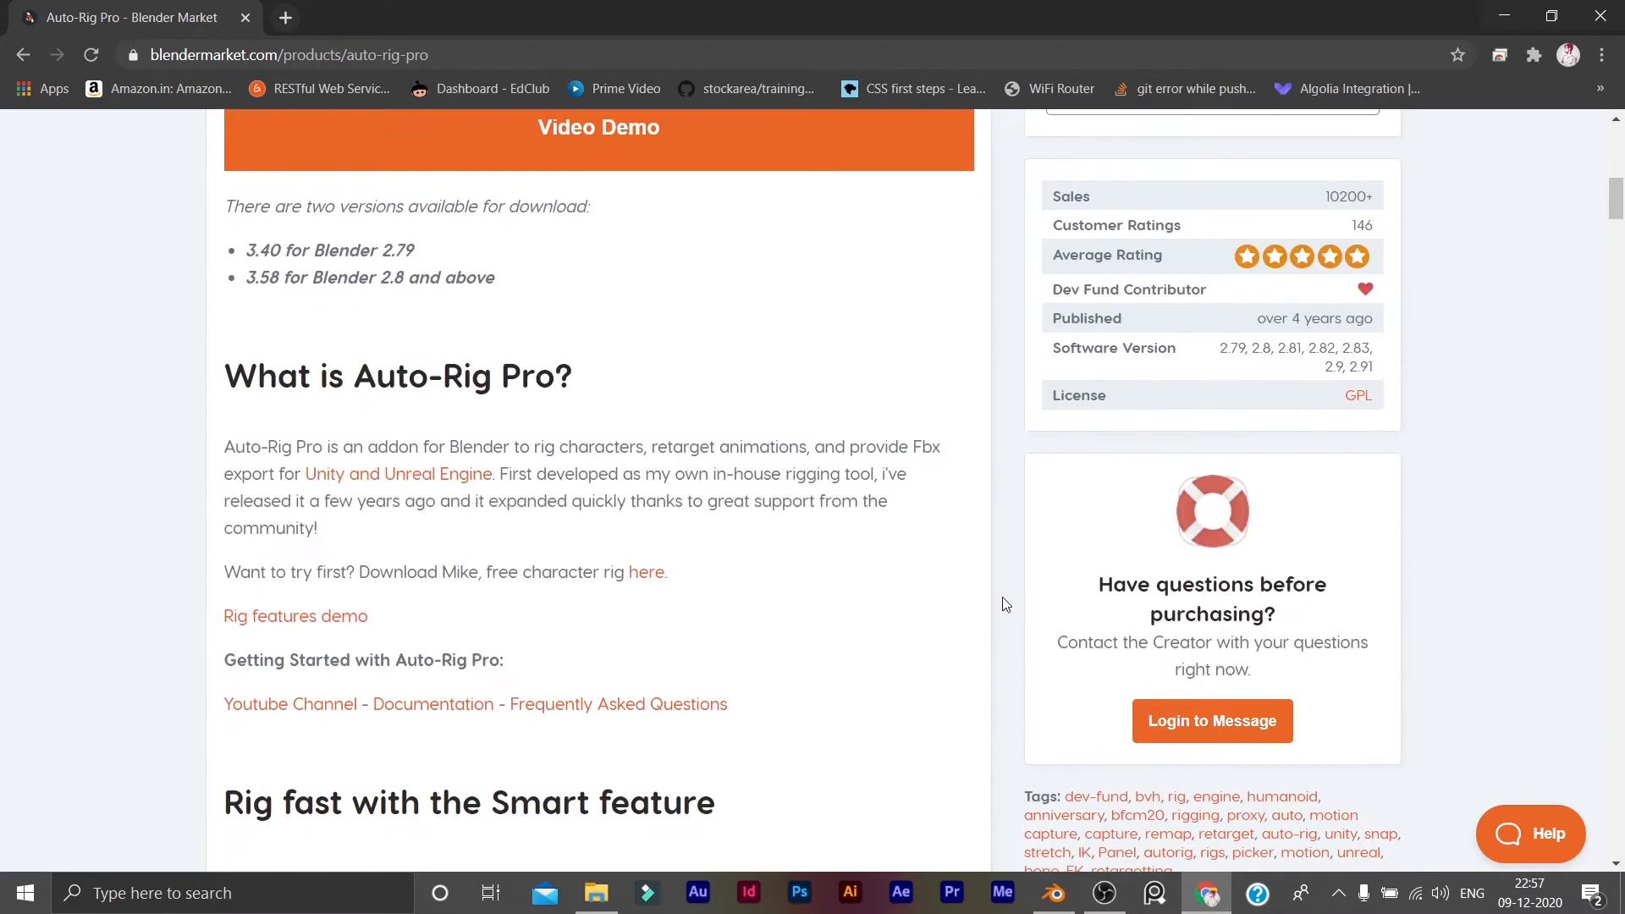
scroll(1024, 597, up, 3)
scroll(1041, 595, down, 3)
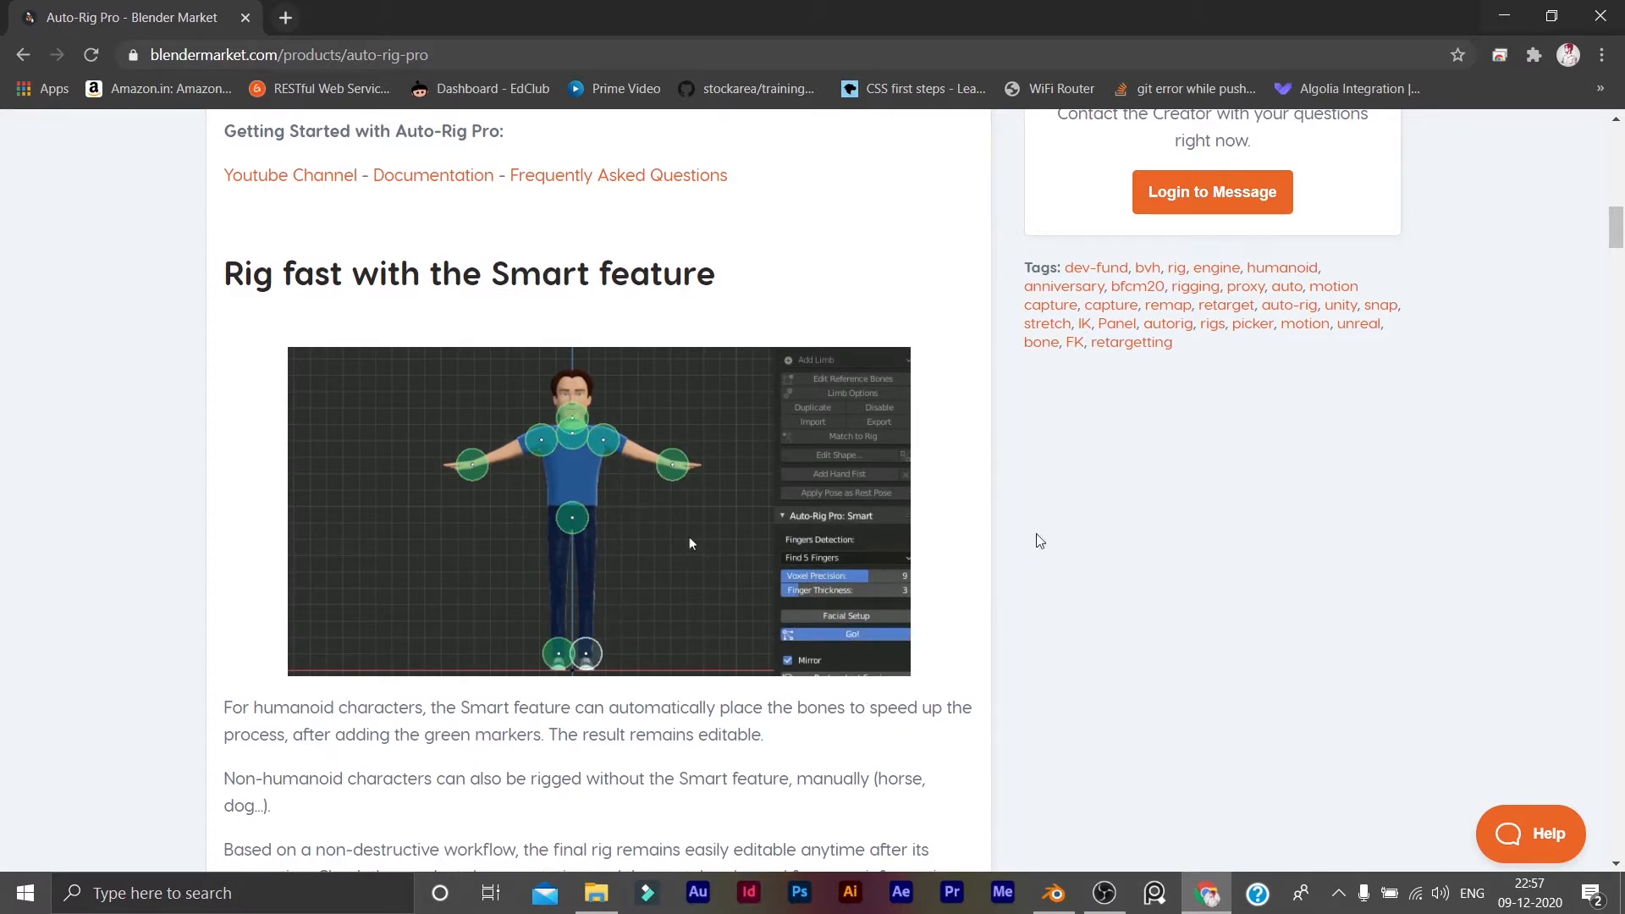
Switch to Blender and delete the default camera, cube and light from the scene.
click(1075, 893)
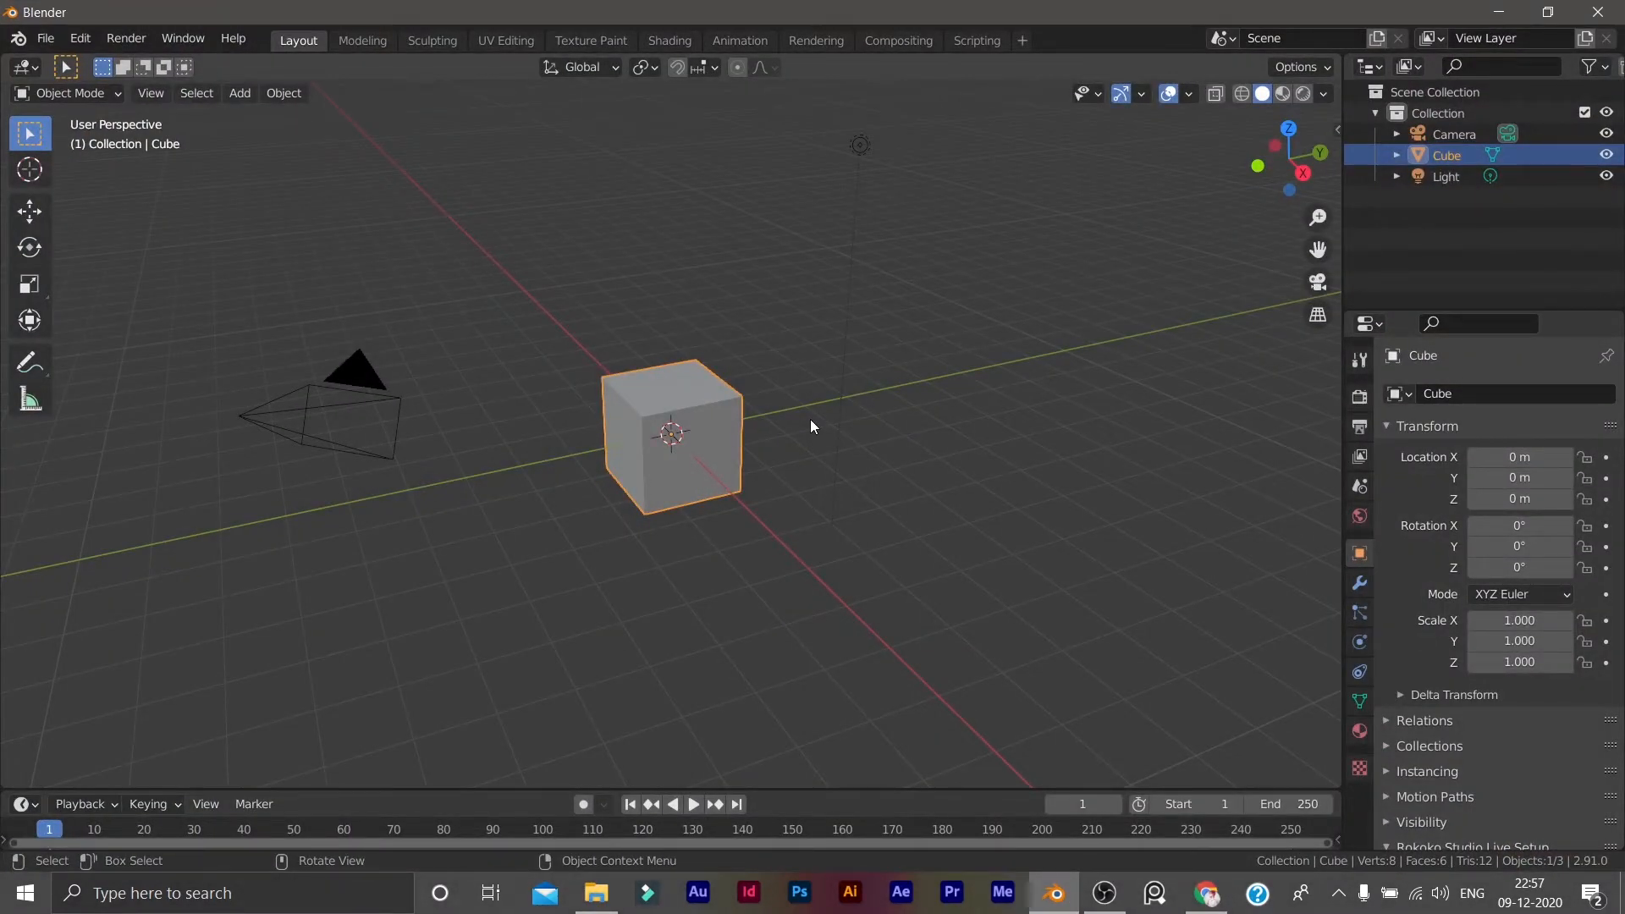
key(a)
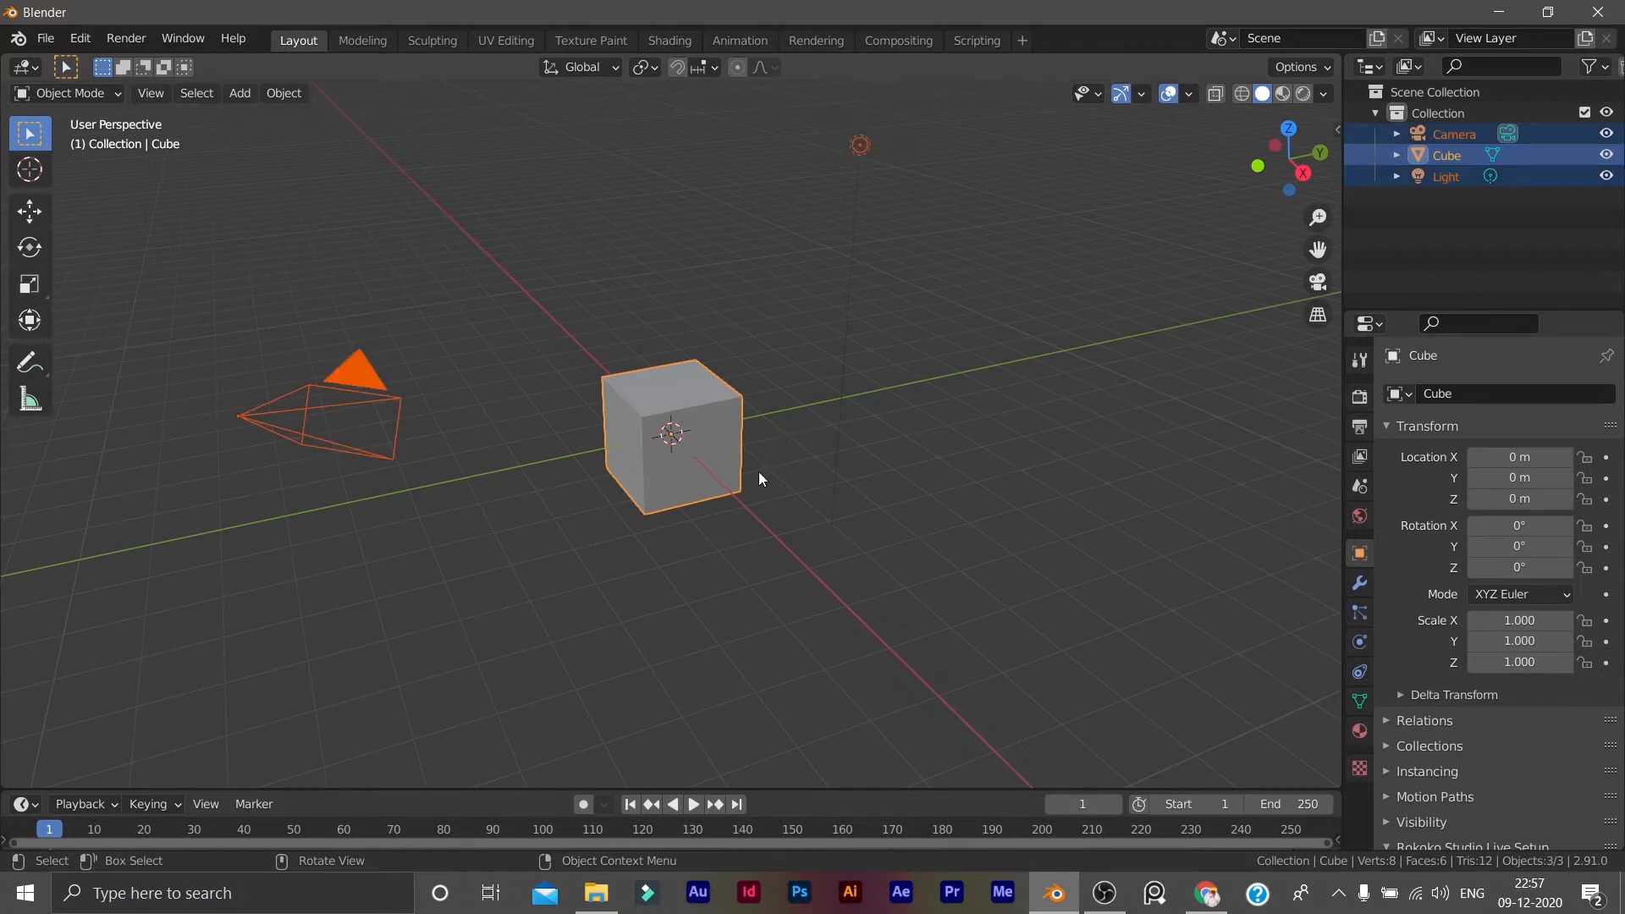
key(x)
click(597, 491)
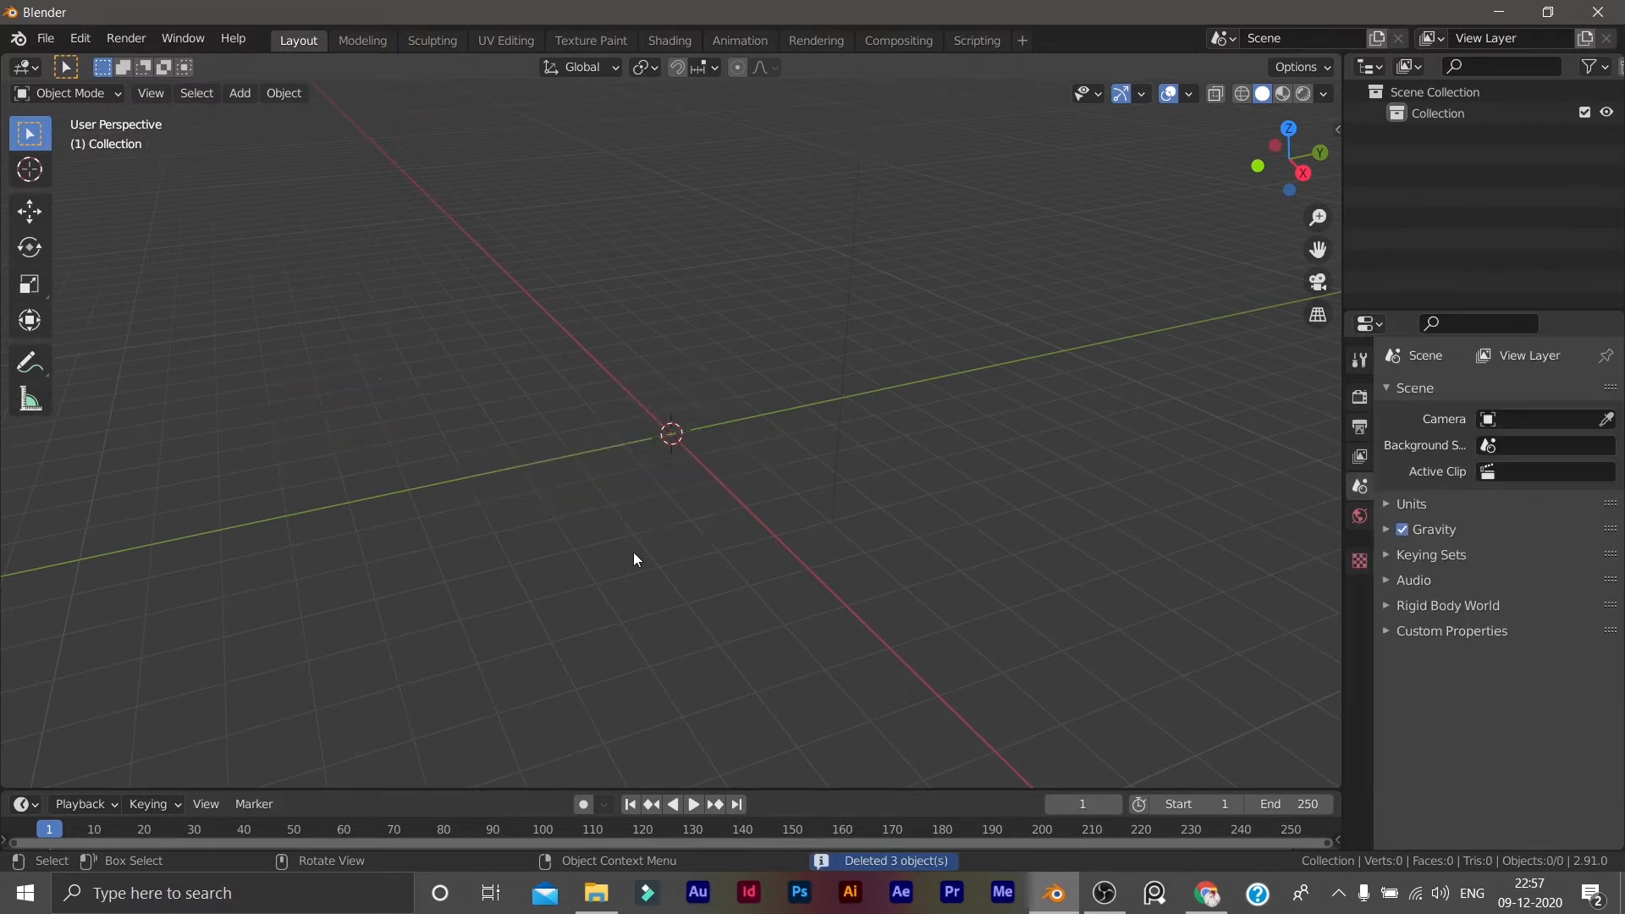
key(shift+a)
mouse_move(573, 548)
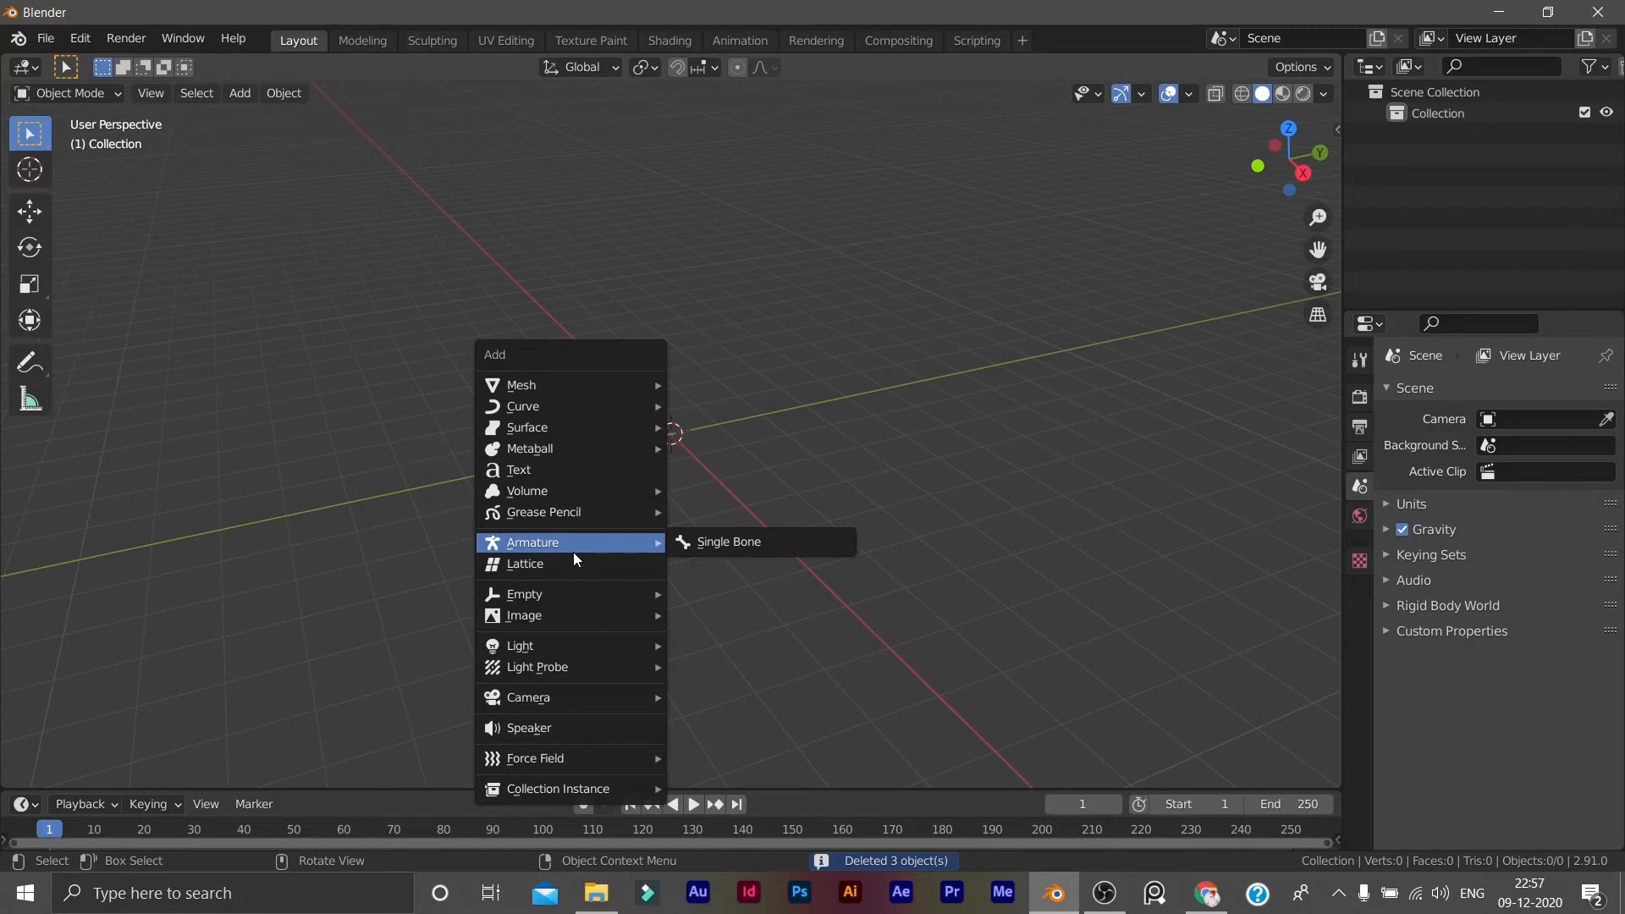
click(709, 544)
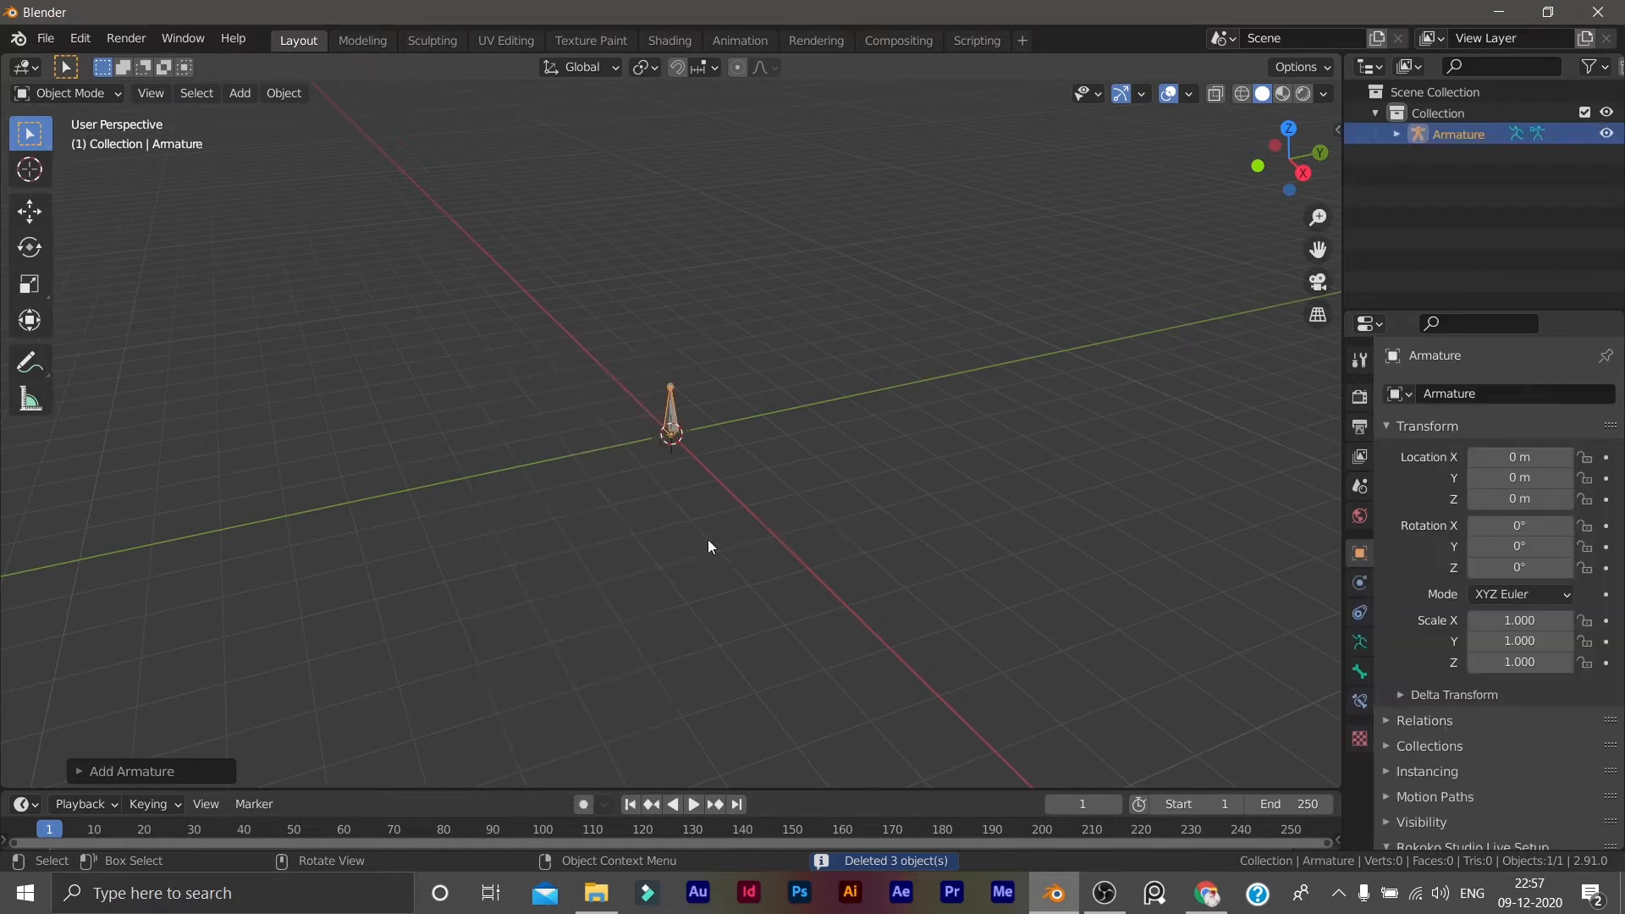
key(x)
click(656, 469)
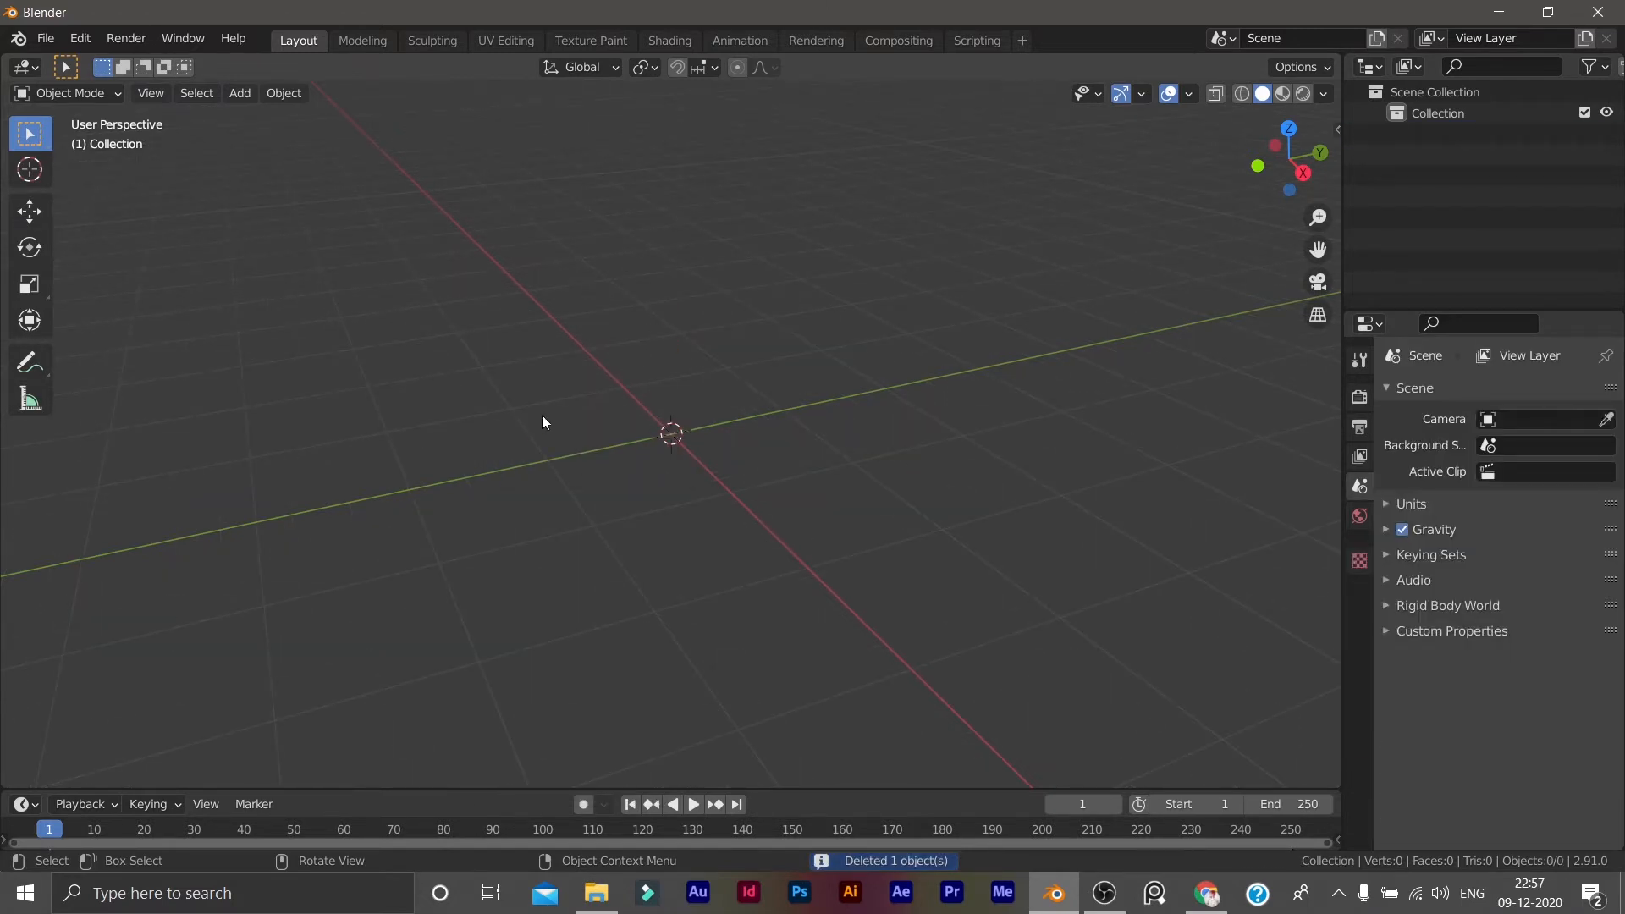
Find the Rigging: Rigify add-on in the preferences with the search term "rig" and enable it.
click(80, 39)
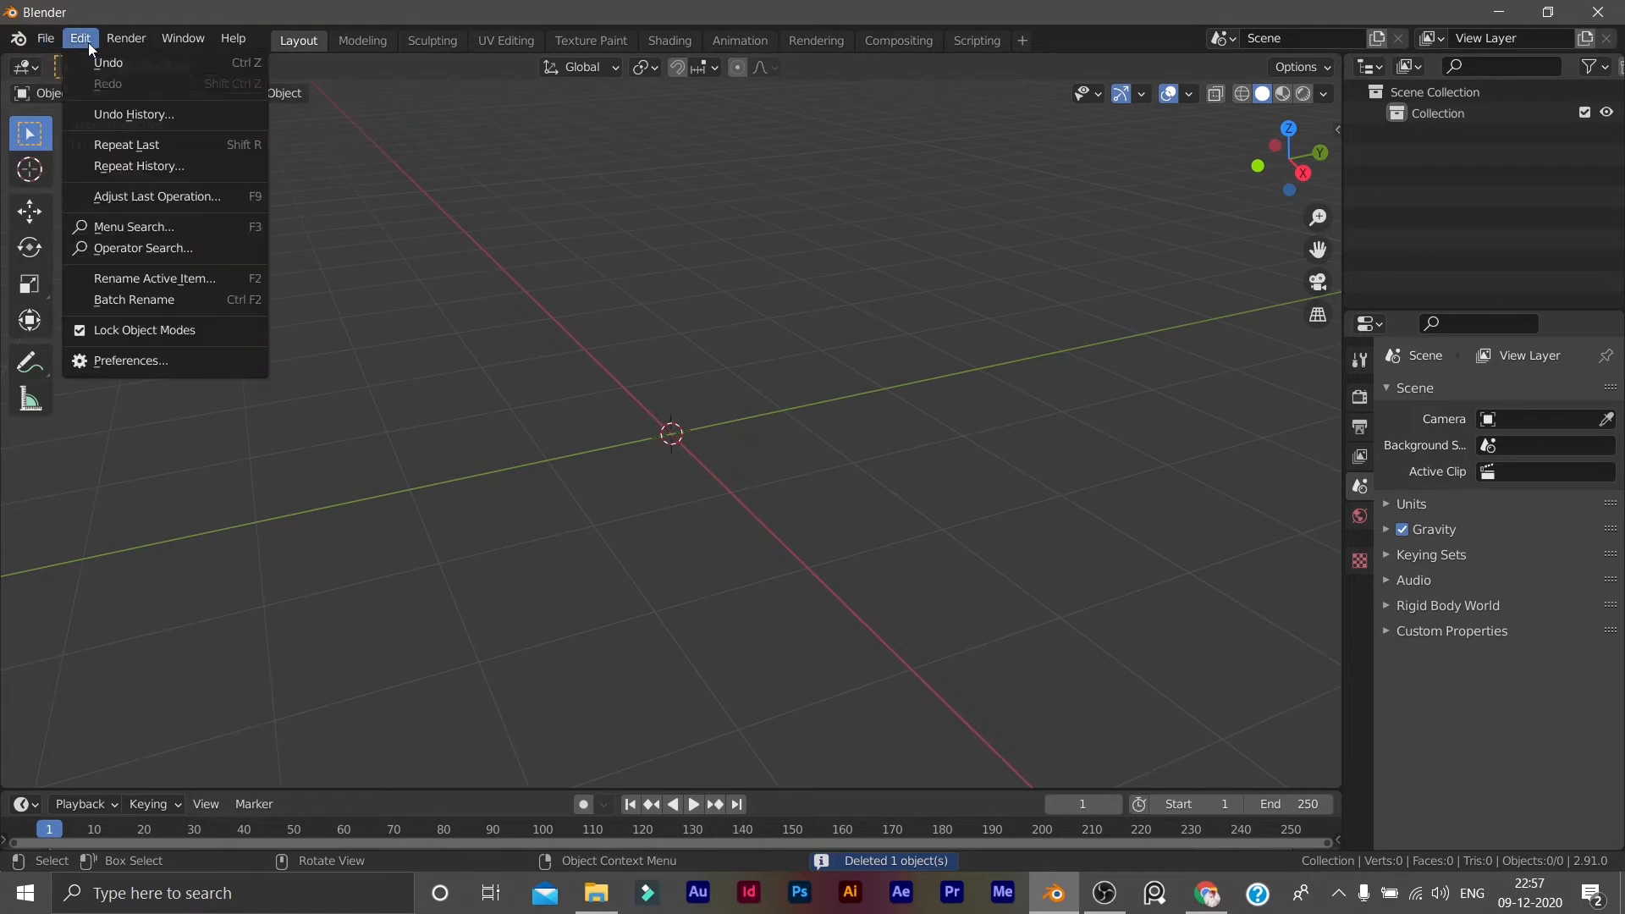
click(125, 363)
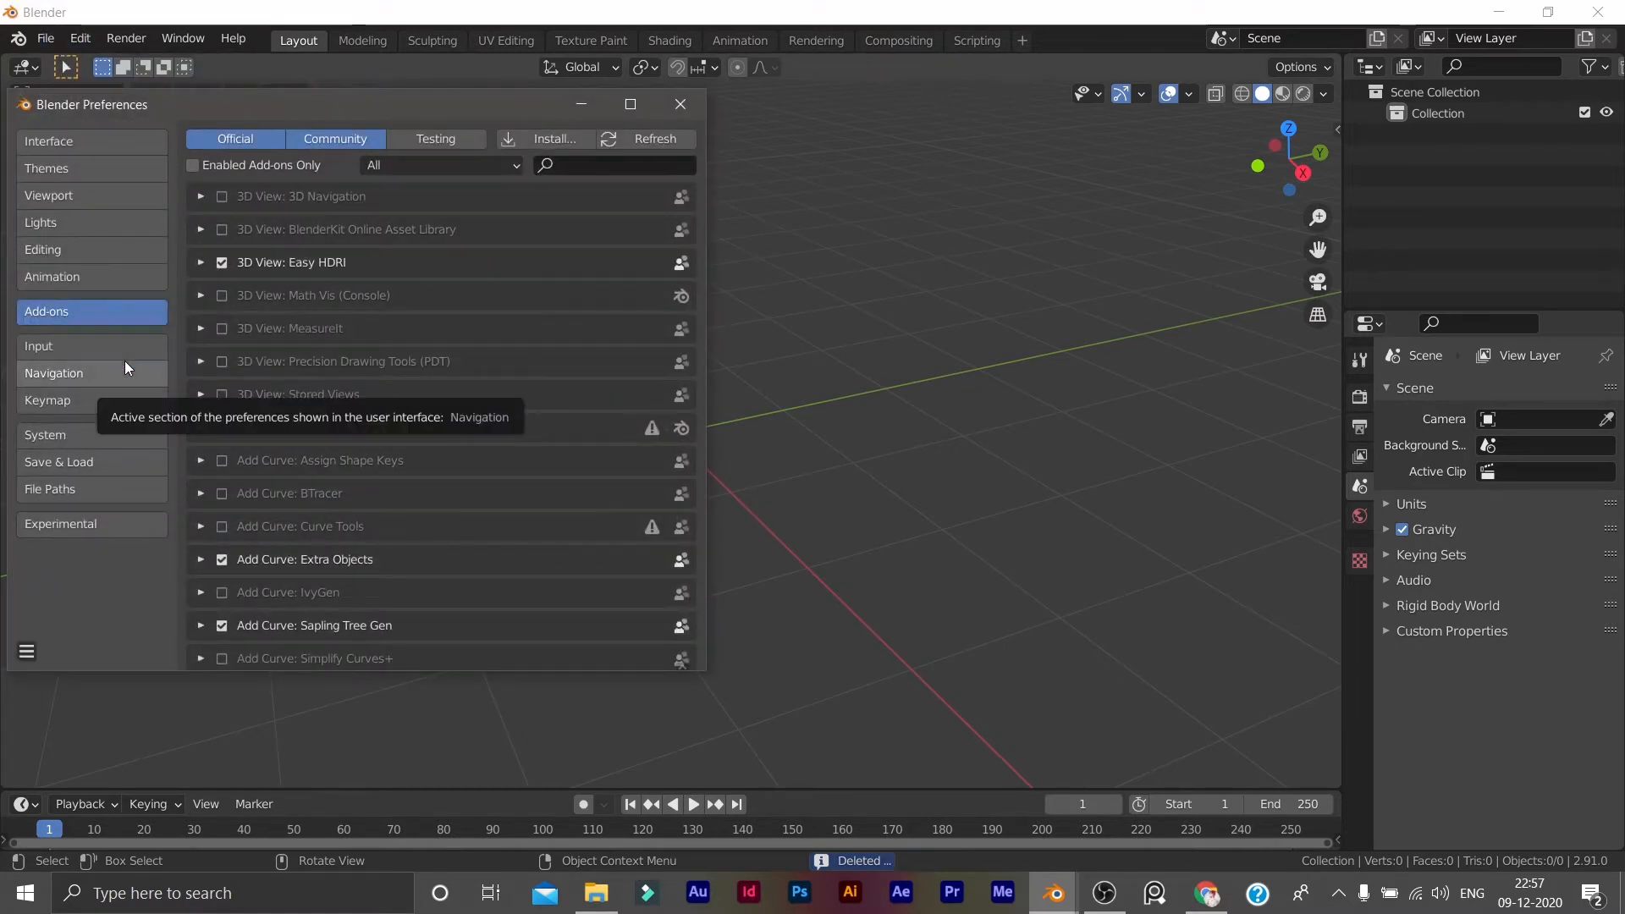
click(578, 164)
text(f)
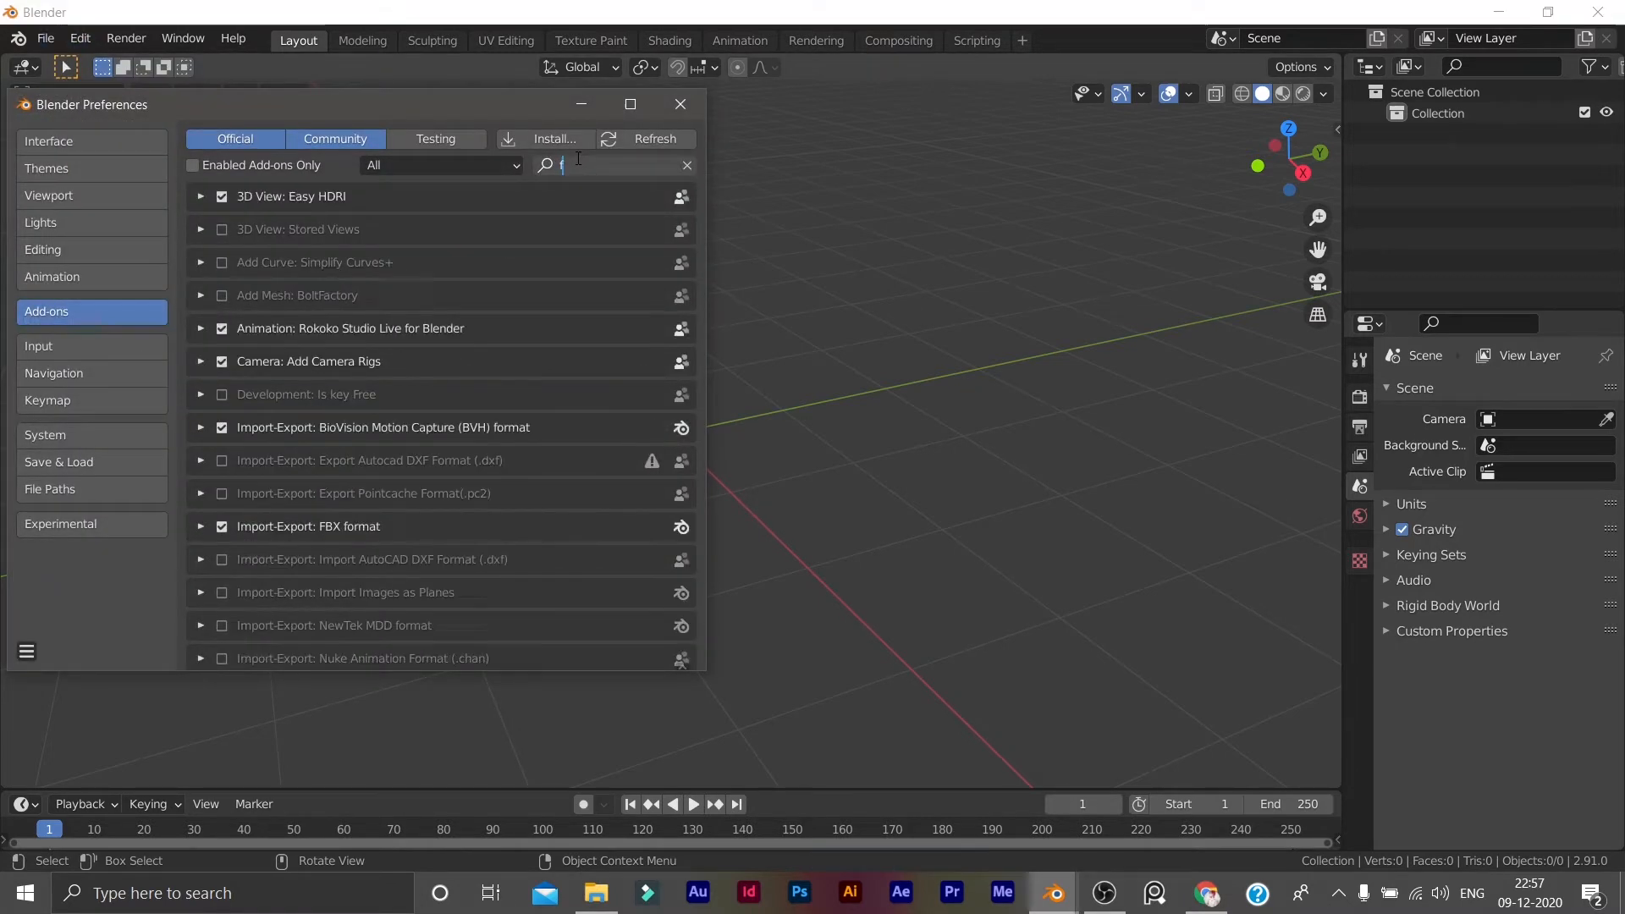
text(rig)
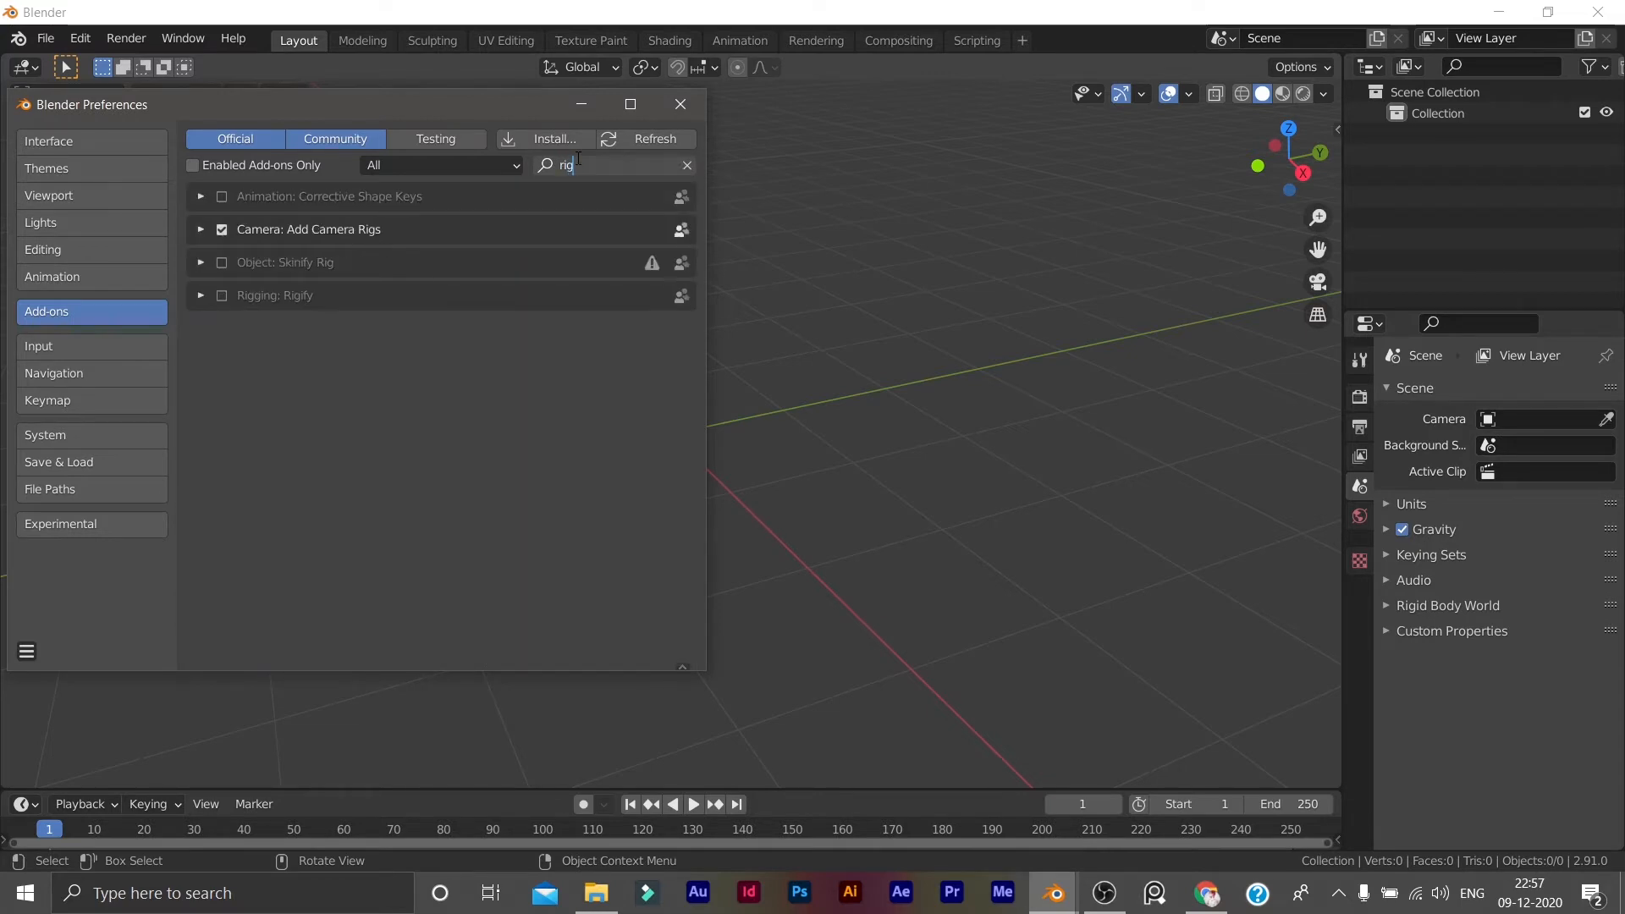
click(221, 294)
click(221, 293)
click(680, 104)
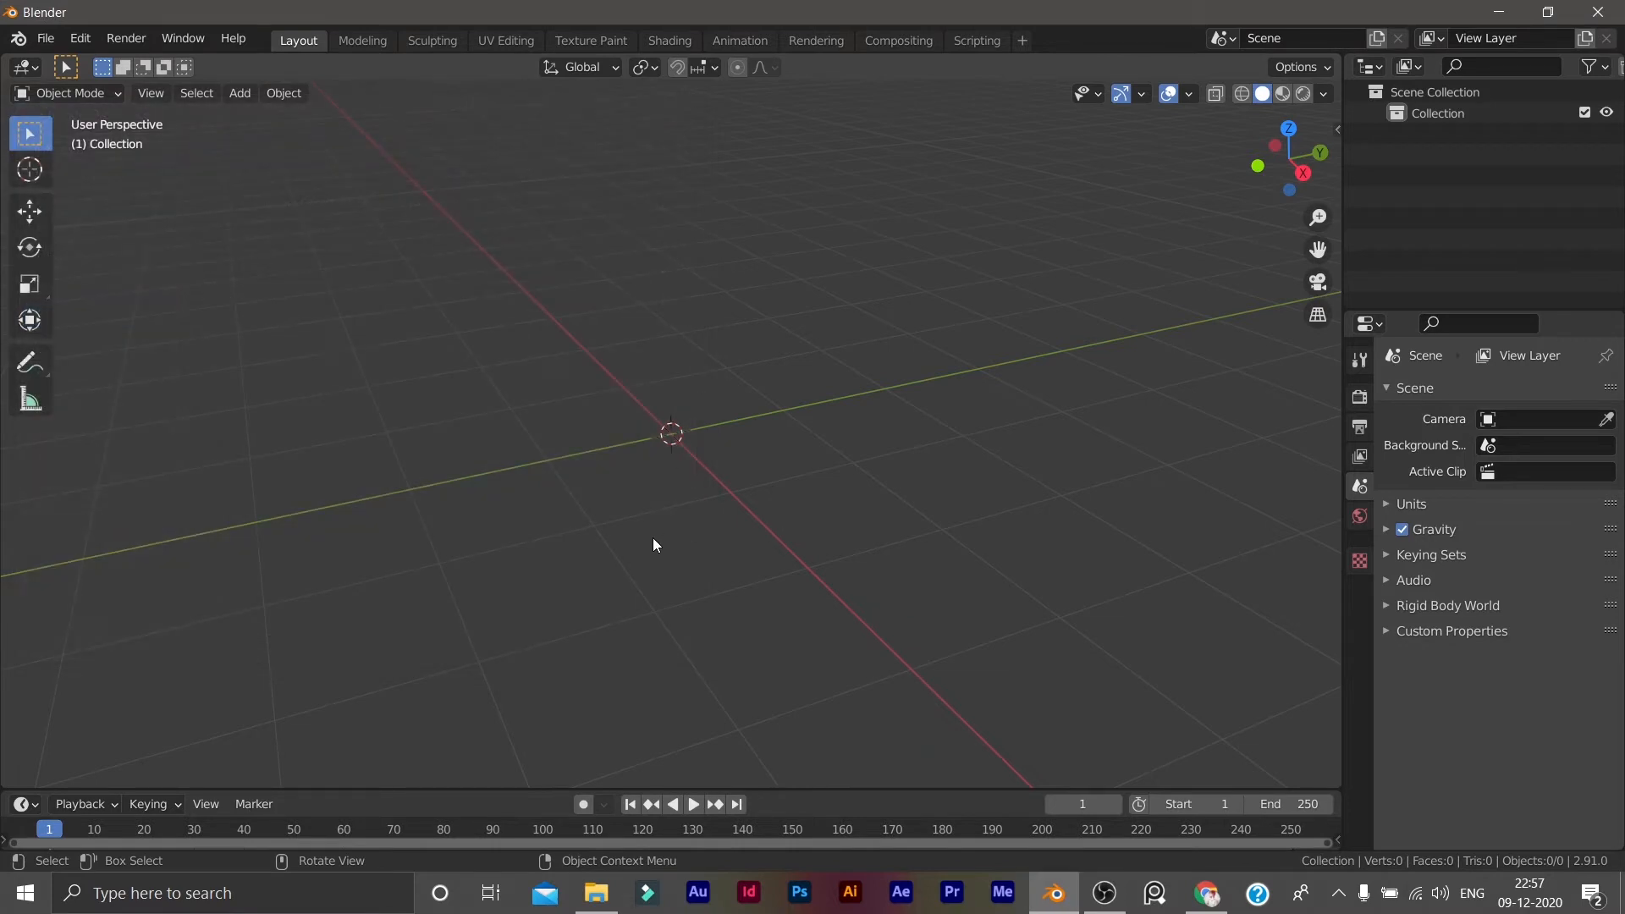
Add a basic human meta-rig armature without finger and face bones at the world origin.
key(shift+a)
mouse_move(656, 526)
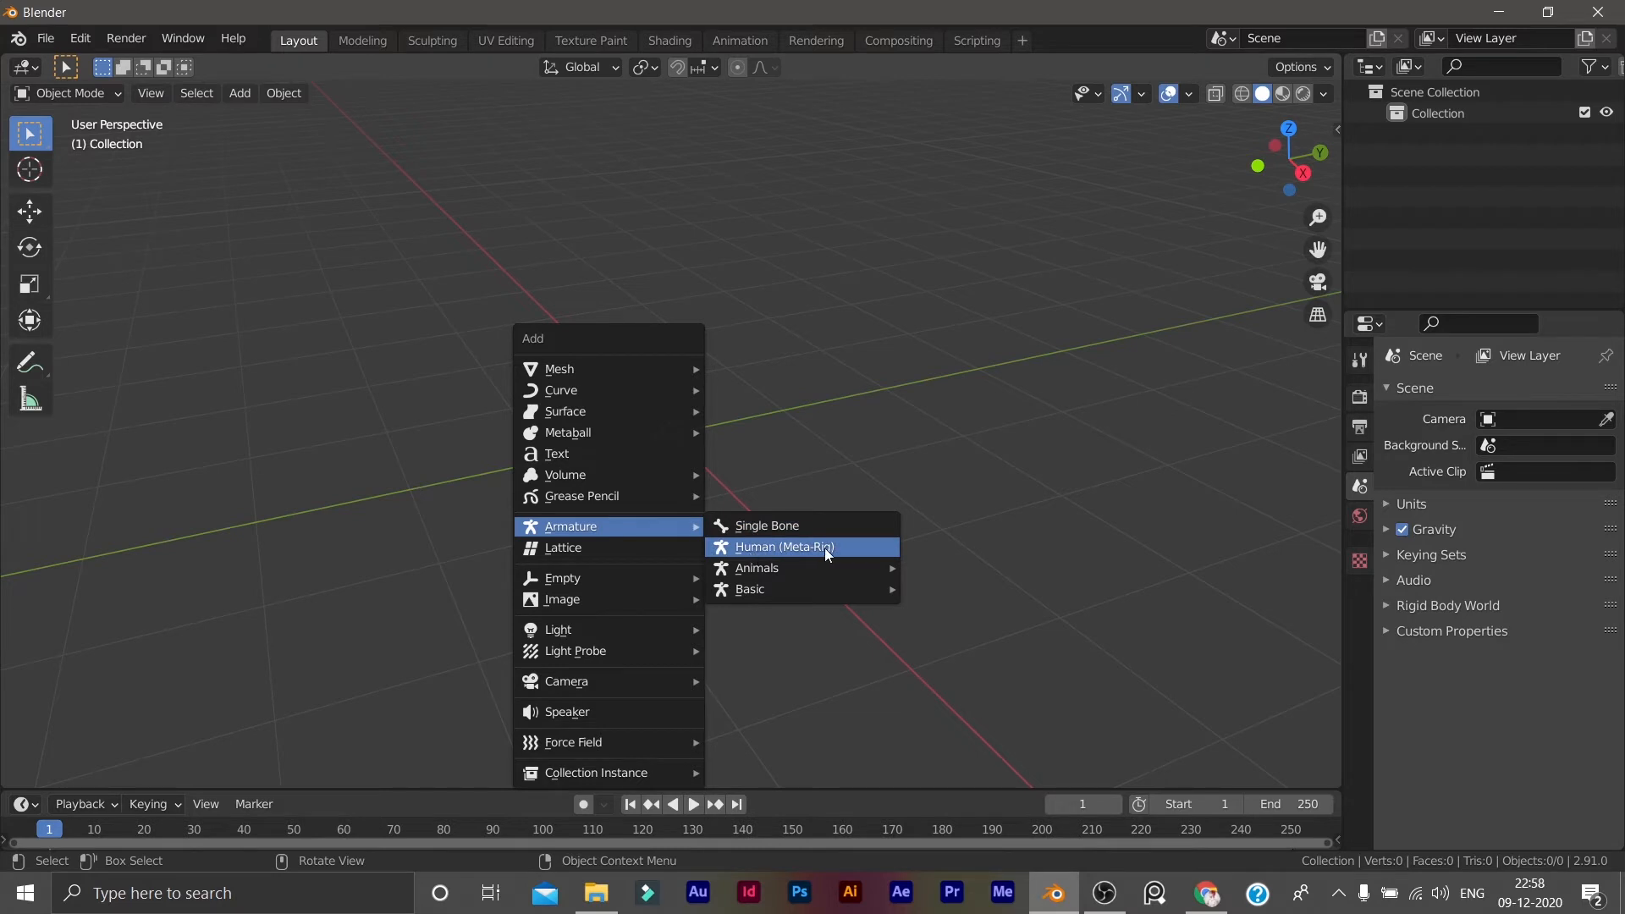
mouse_move(753, 572)
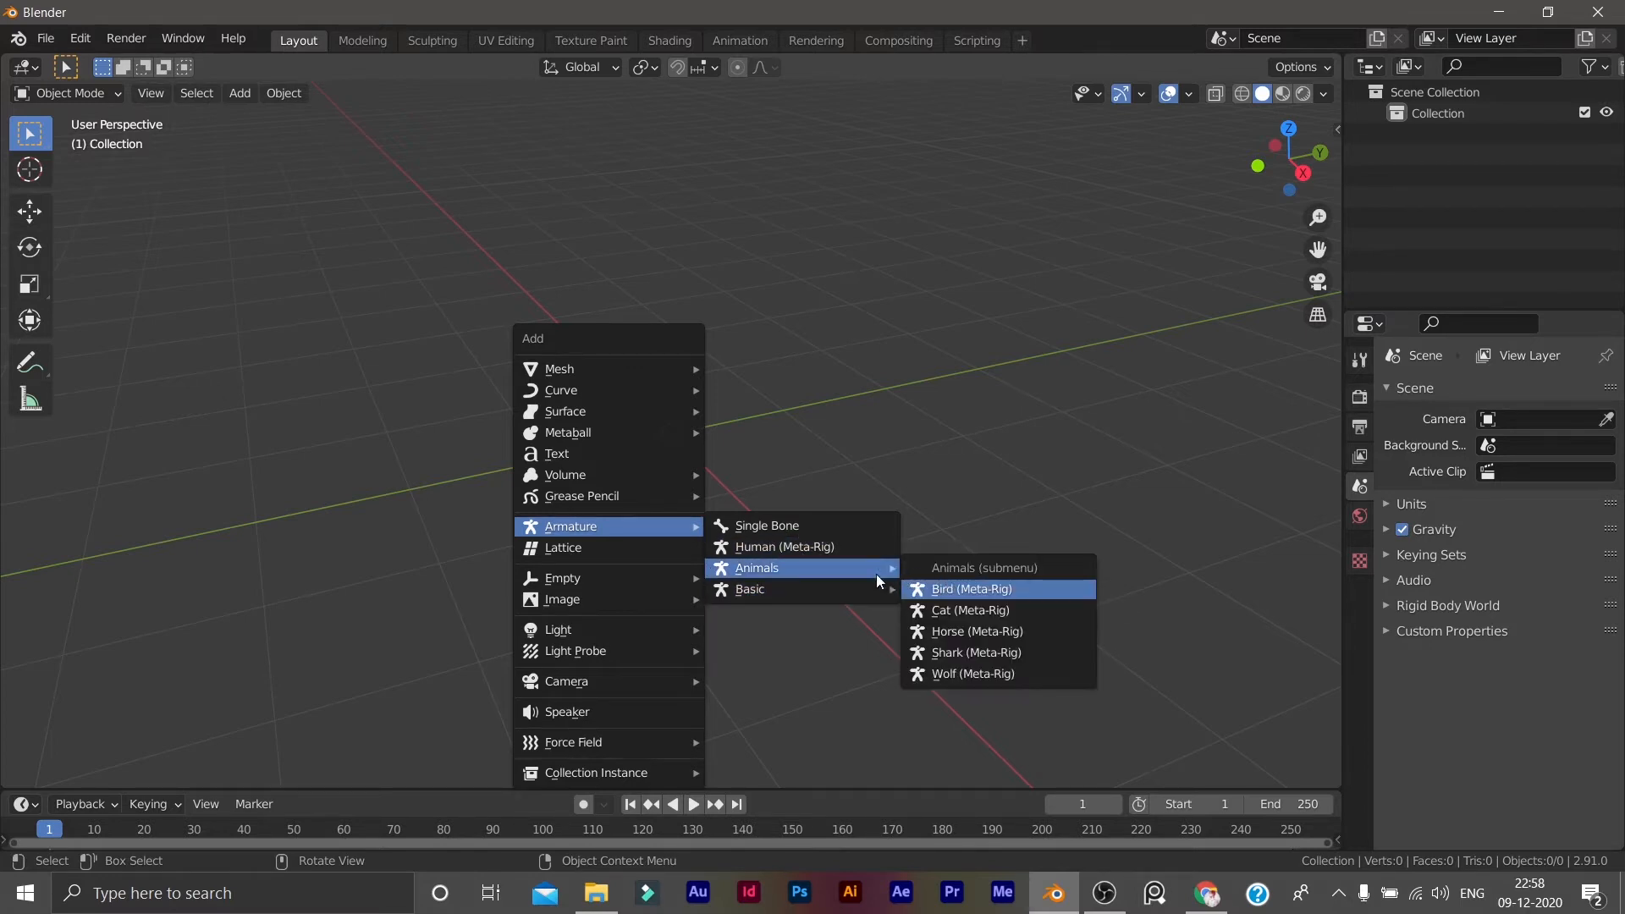
click(966, 617)
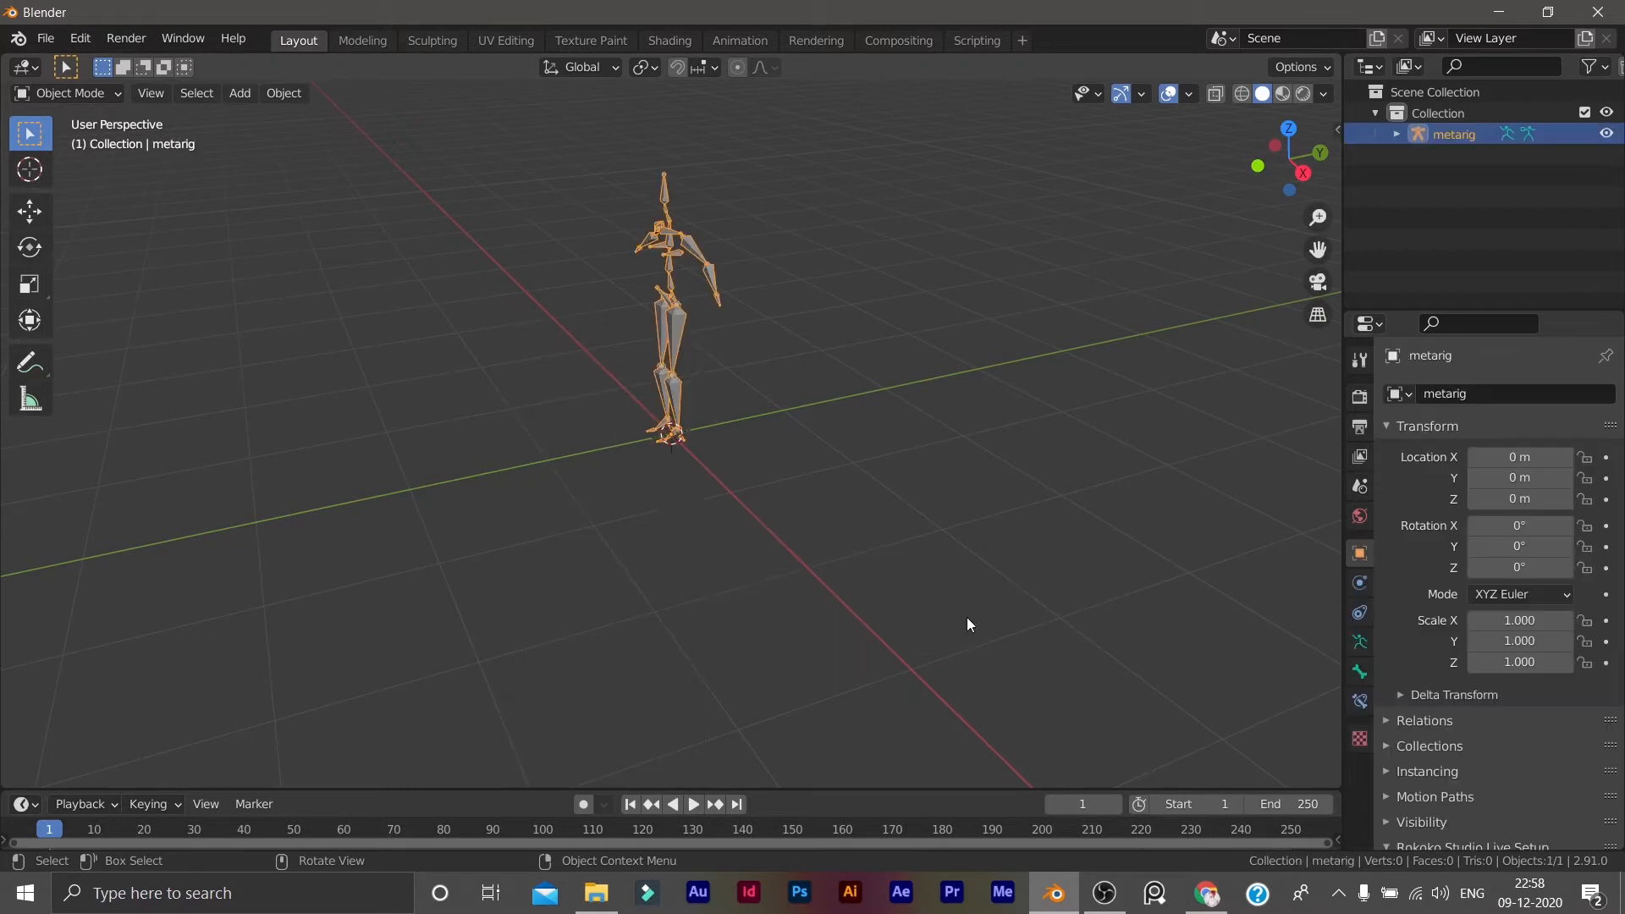
middle_drag(636, 423, 626, 485)
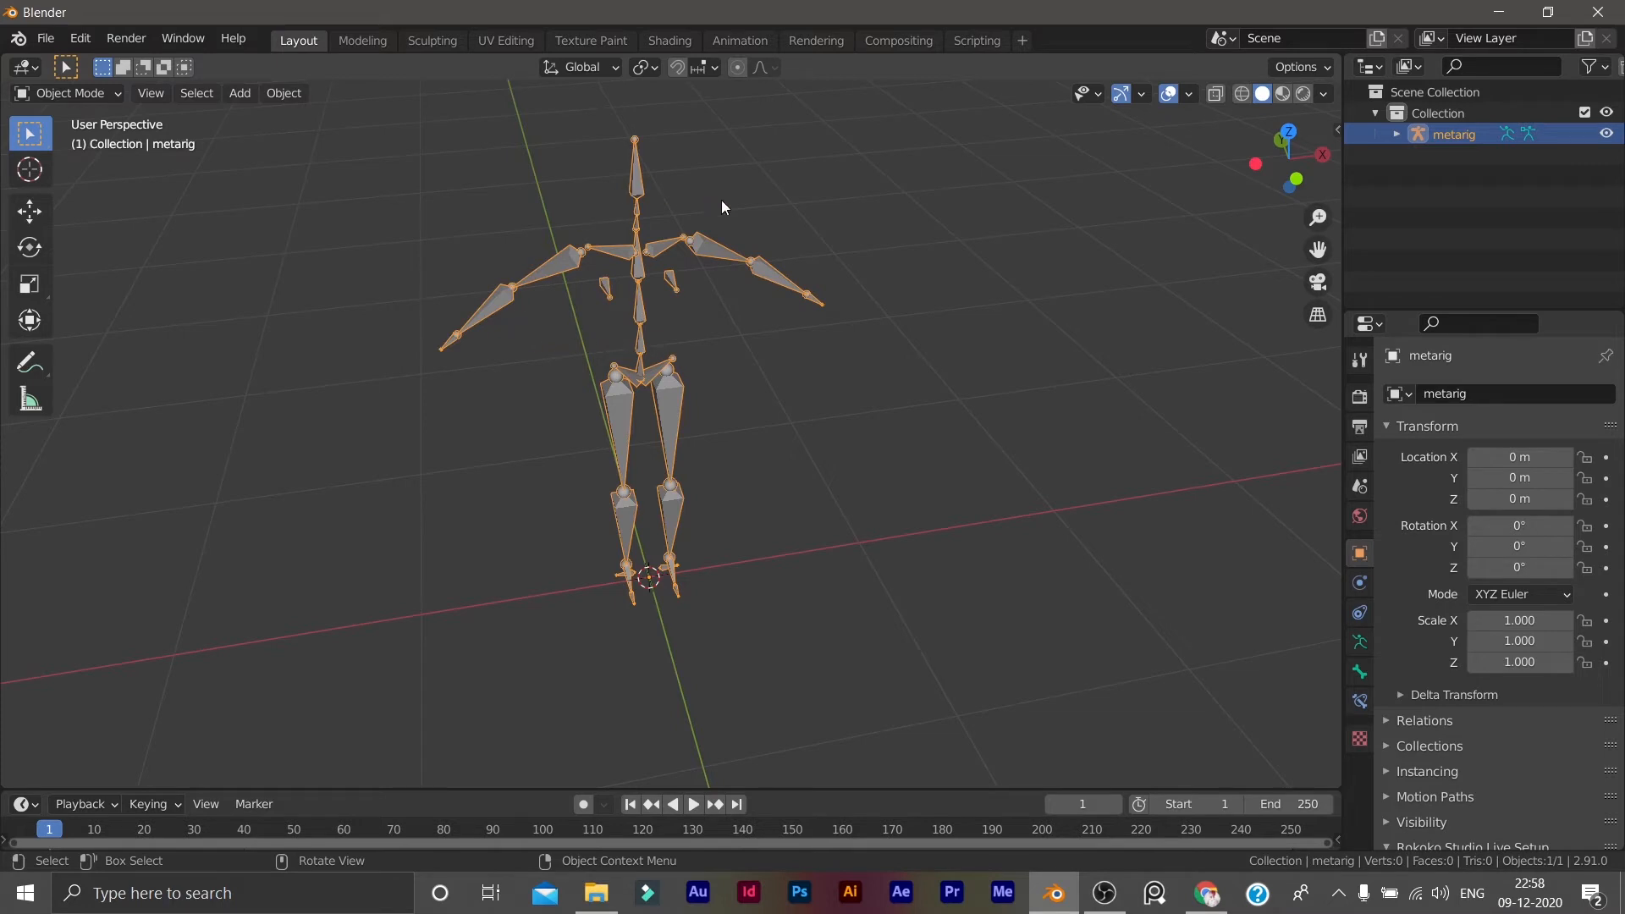
scroll(770, 366, down, 3)
middle_drag(750, 368, 667, 358)
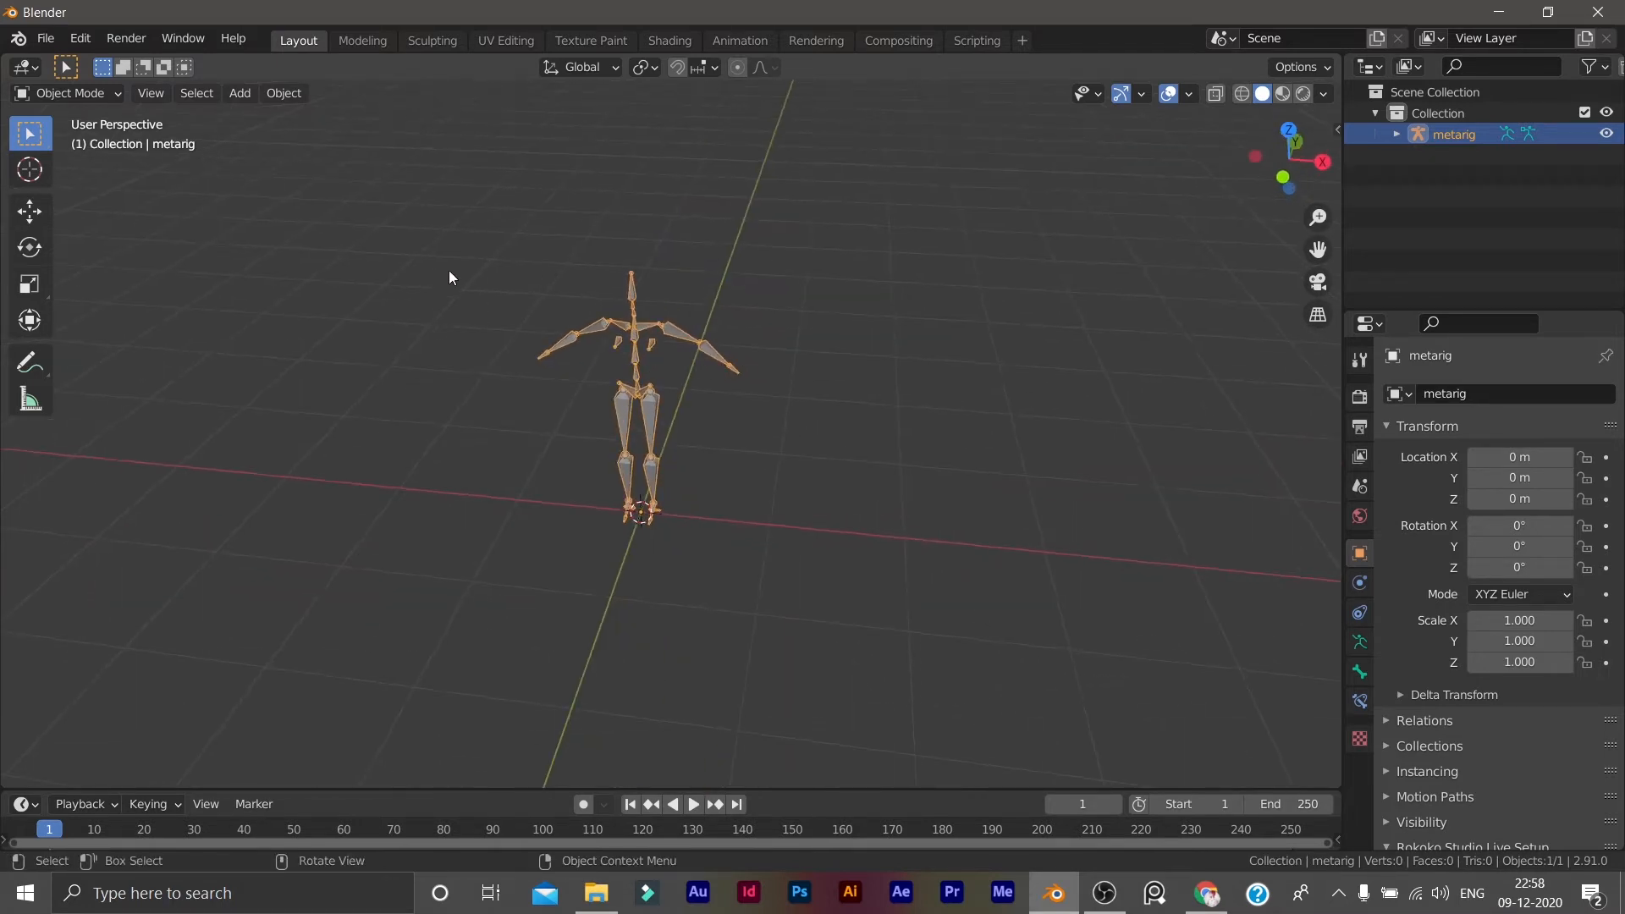
scroll(682, 531, up, 2)
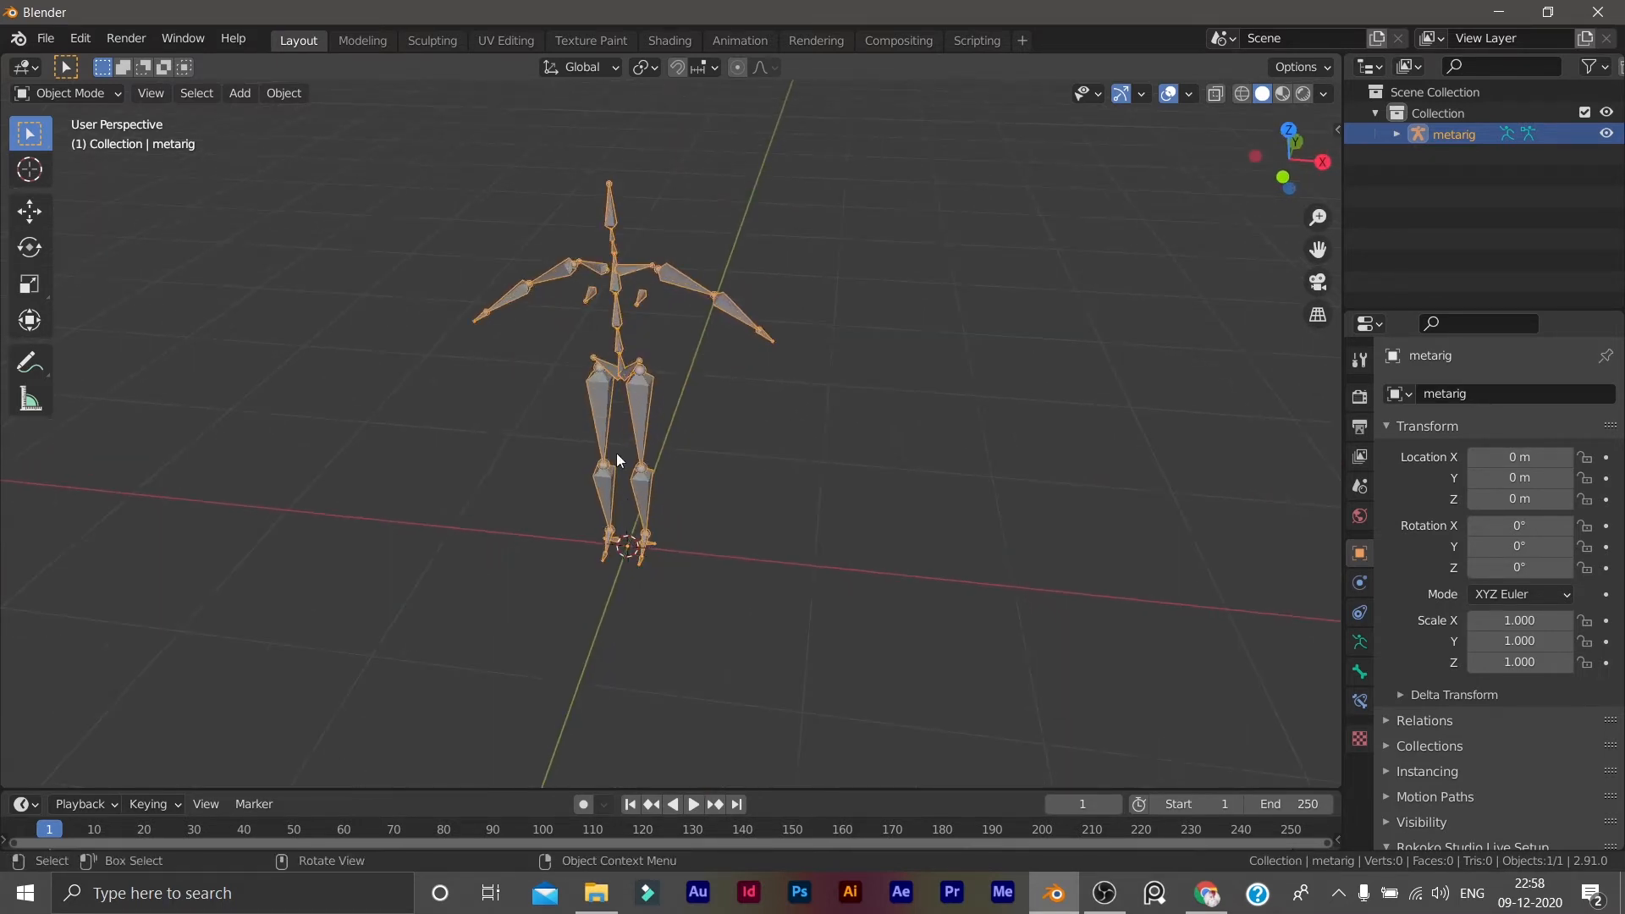
Import the Collada file exports.dae from the Desktop folder.
click(45, 38)
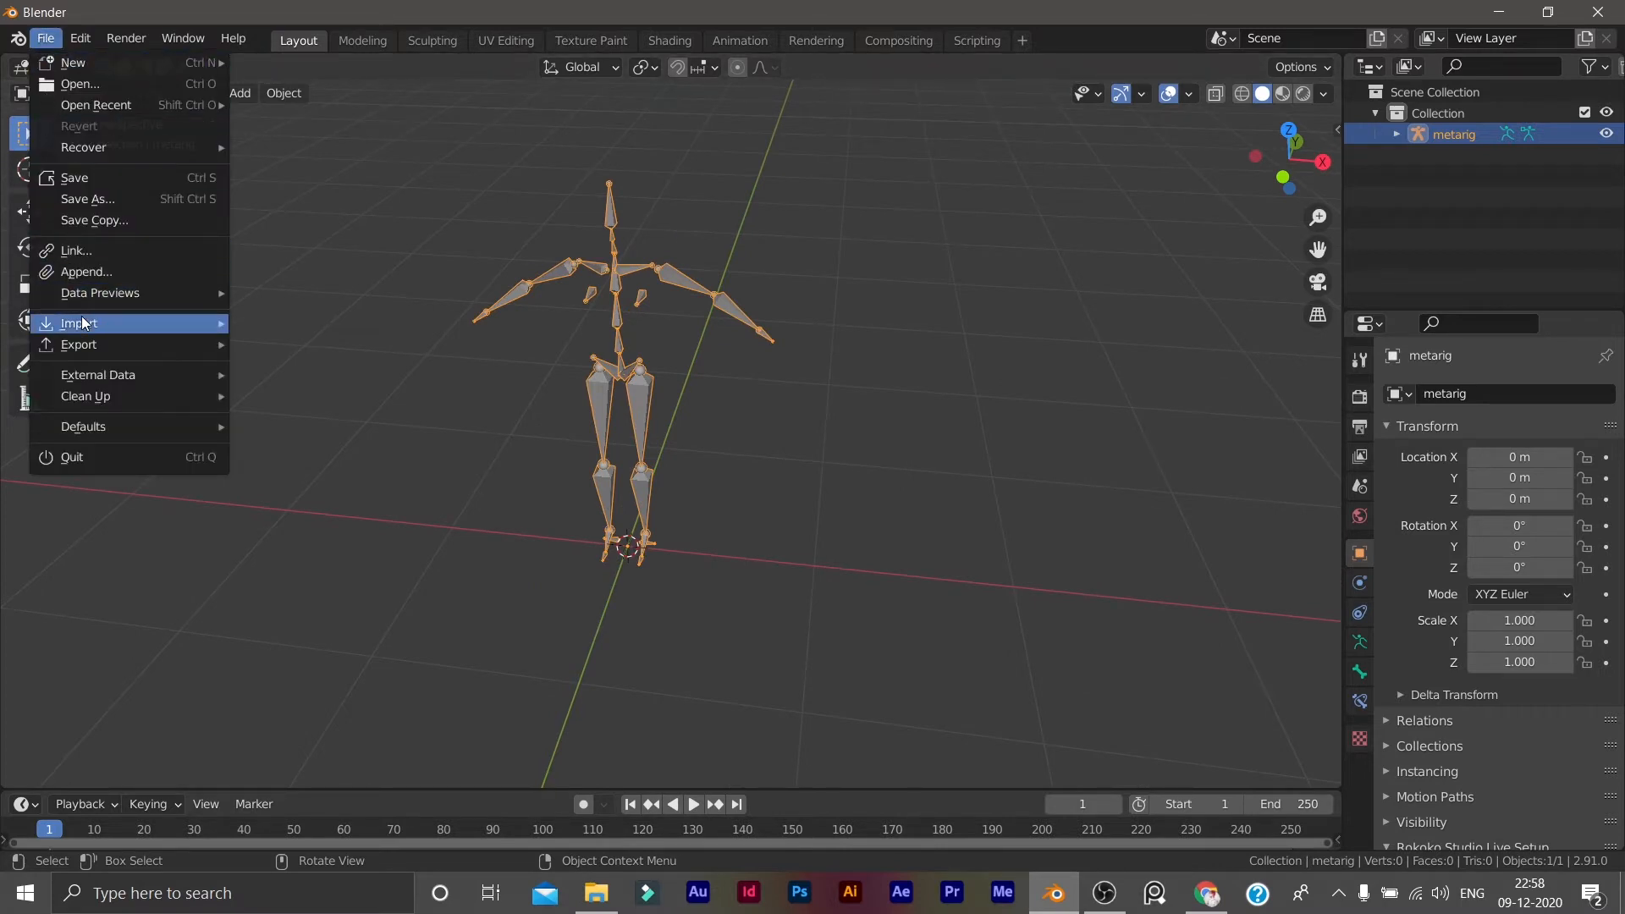
mouse_move(82, 324)
click(288, 323)
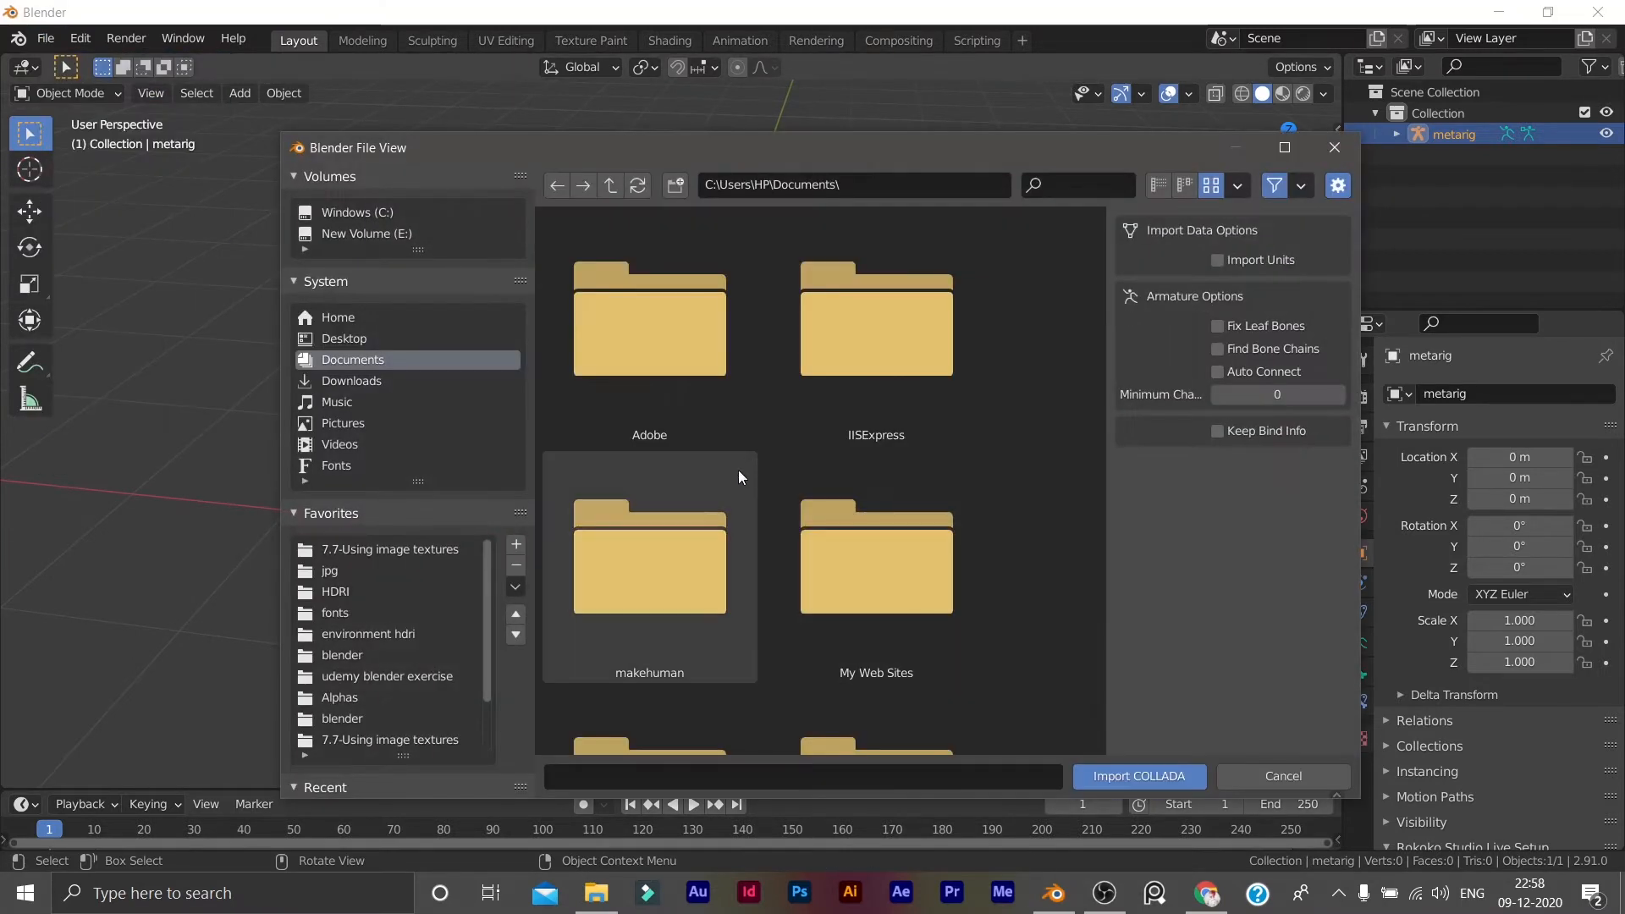
click(344, 337)
click(913, 555)
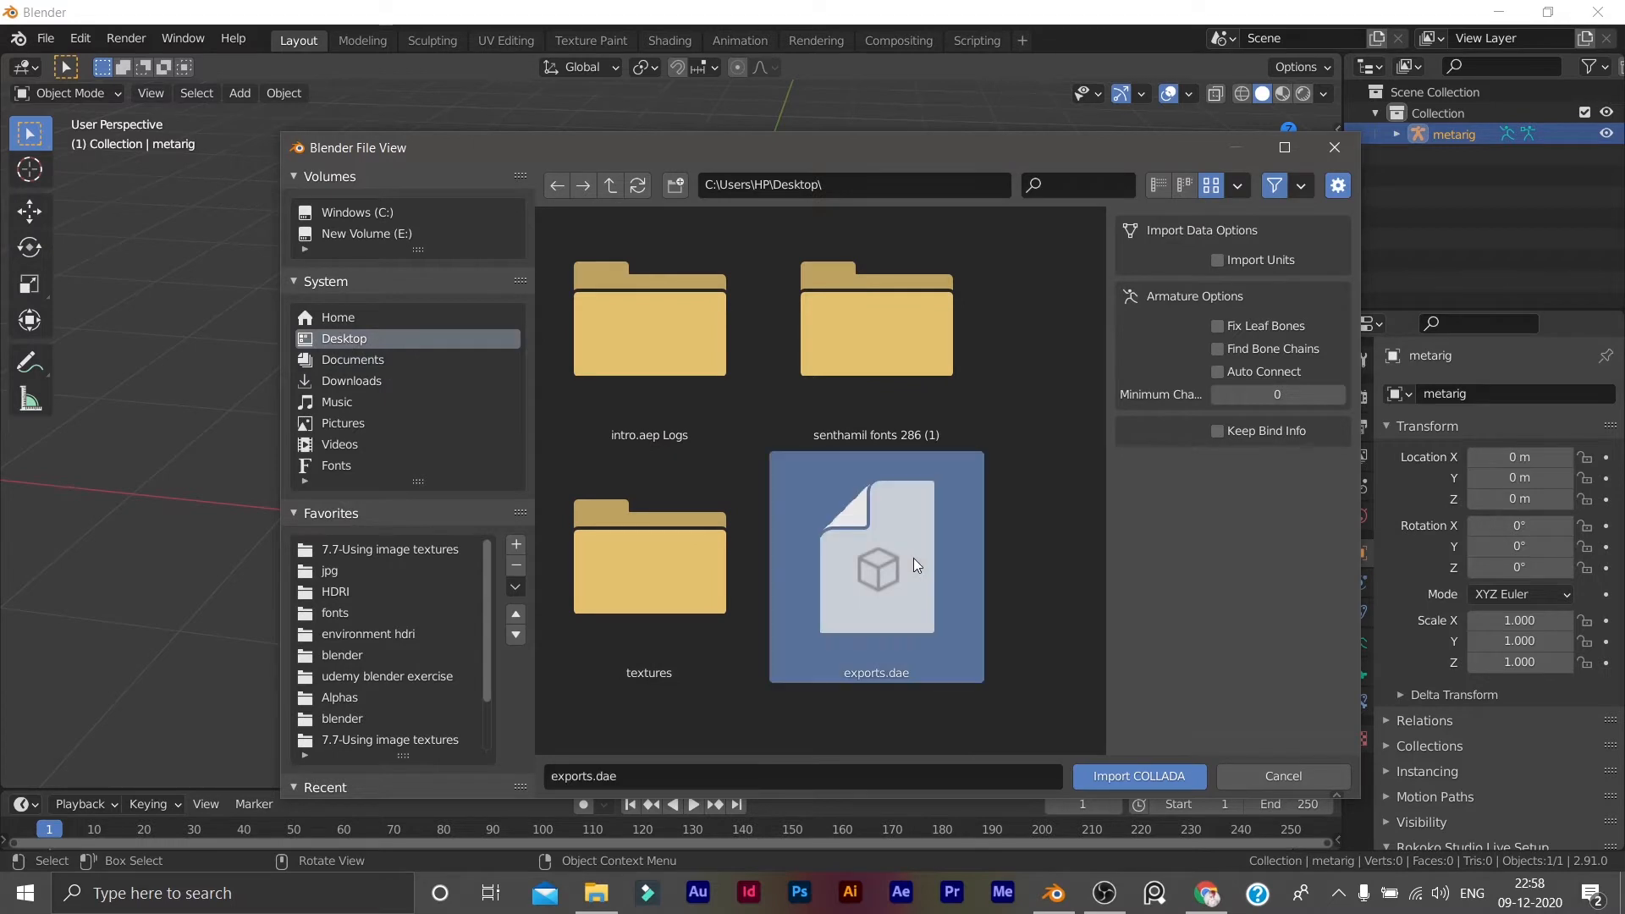
click(1130, 780)
Set the metarig armature's viewport display to In Front so its bones draw over the character mesh.
middle_drag(793, 396, 737, 396)
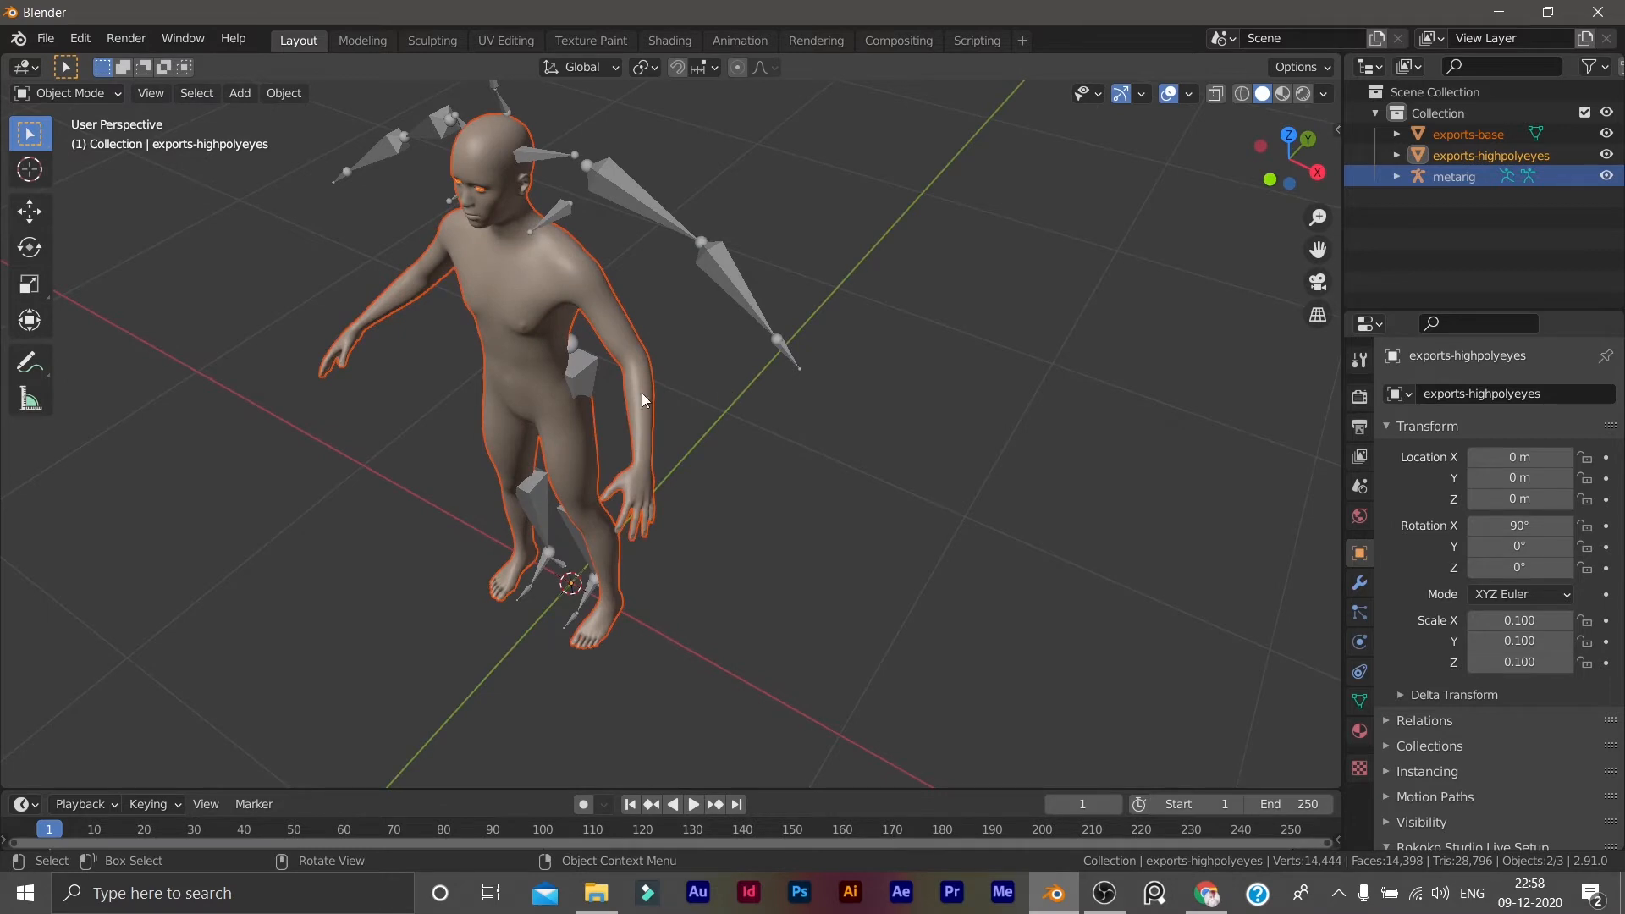
scroll(460, 388, down, 3)
middle_drag(321, 527, 765, 234)
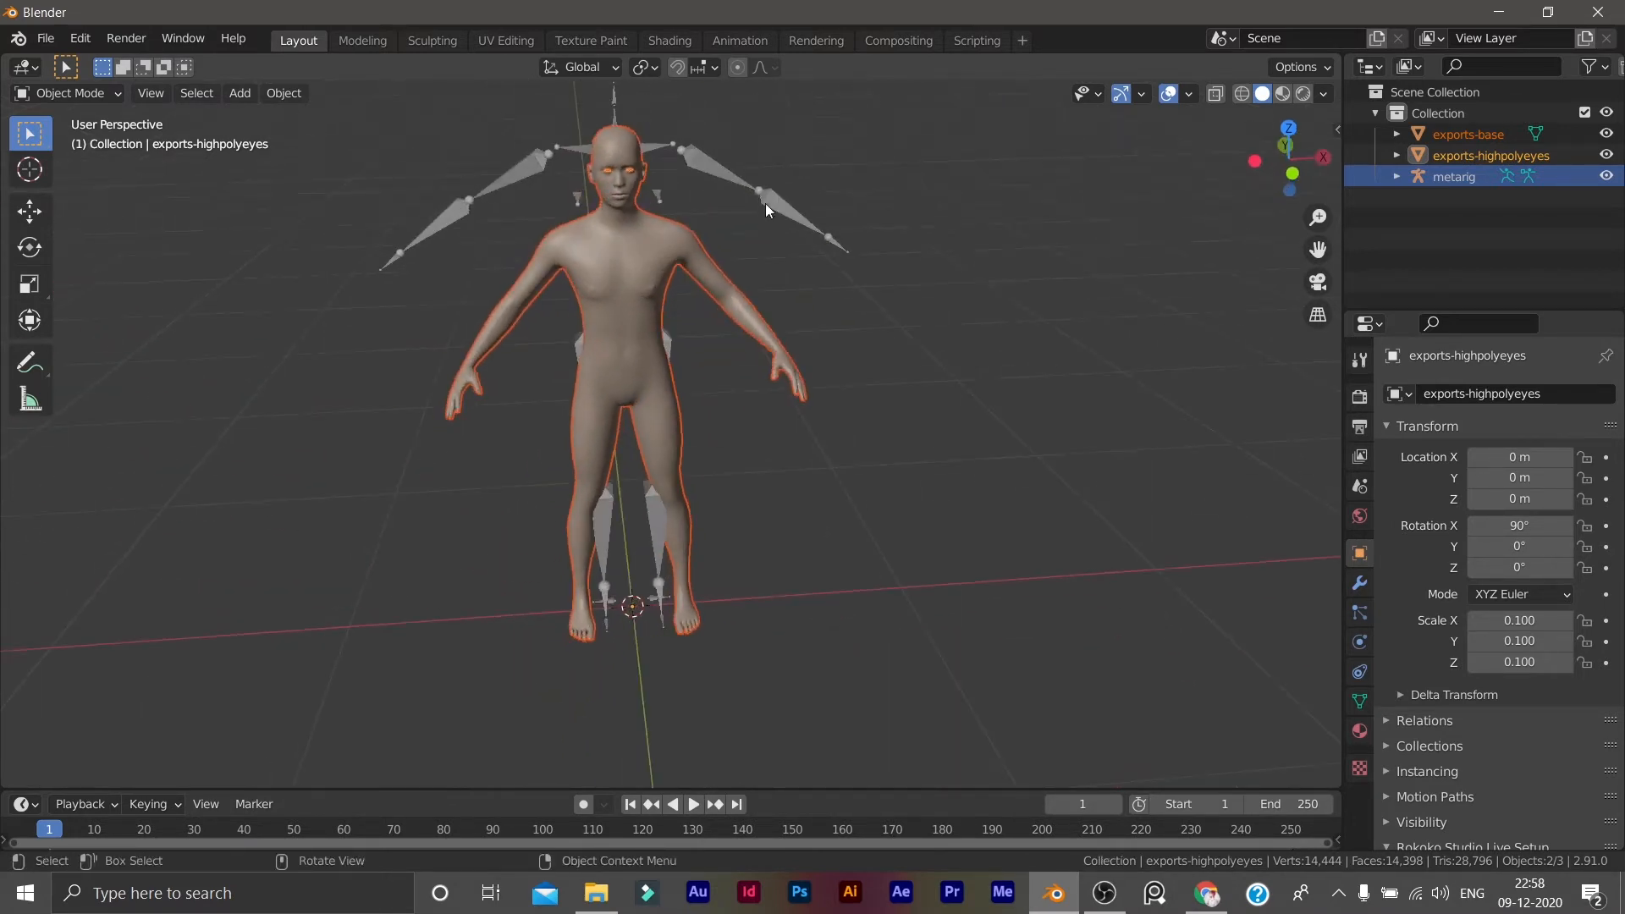
click(765, 203)
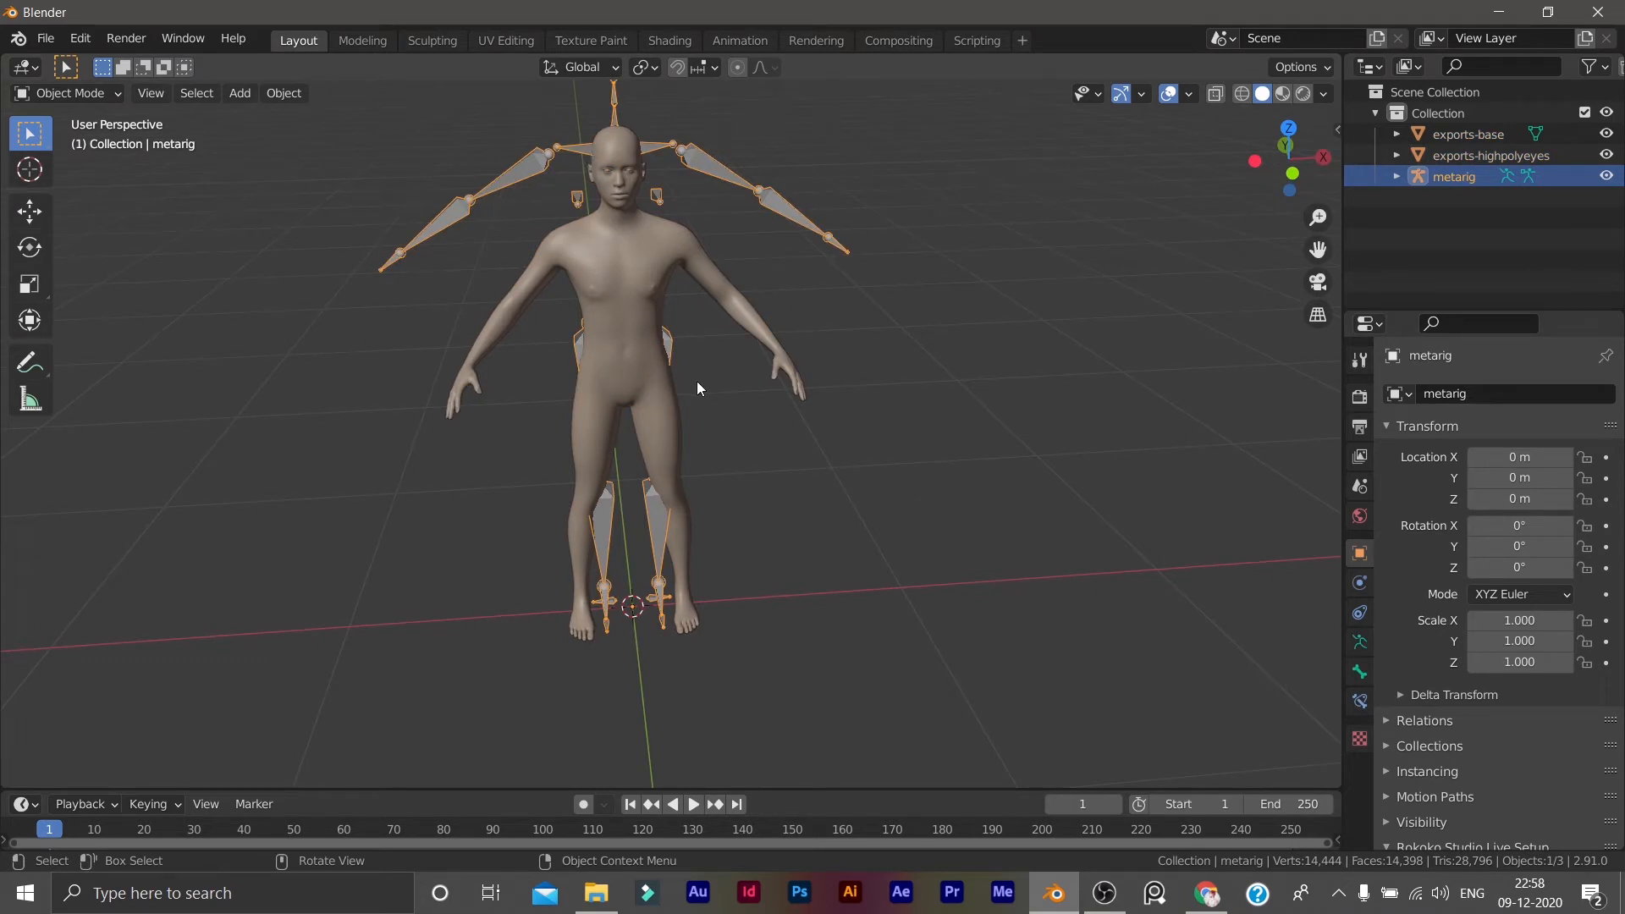
click(1359, 642)
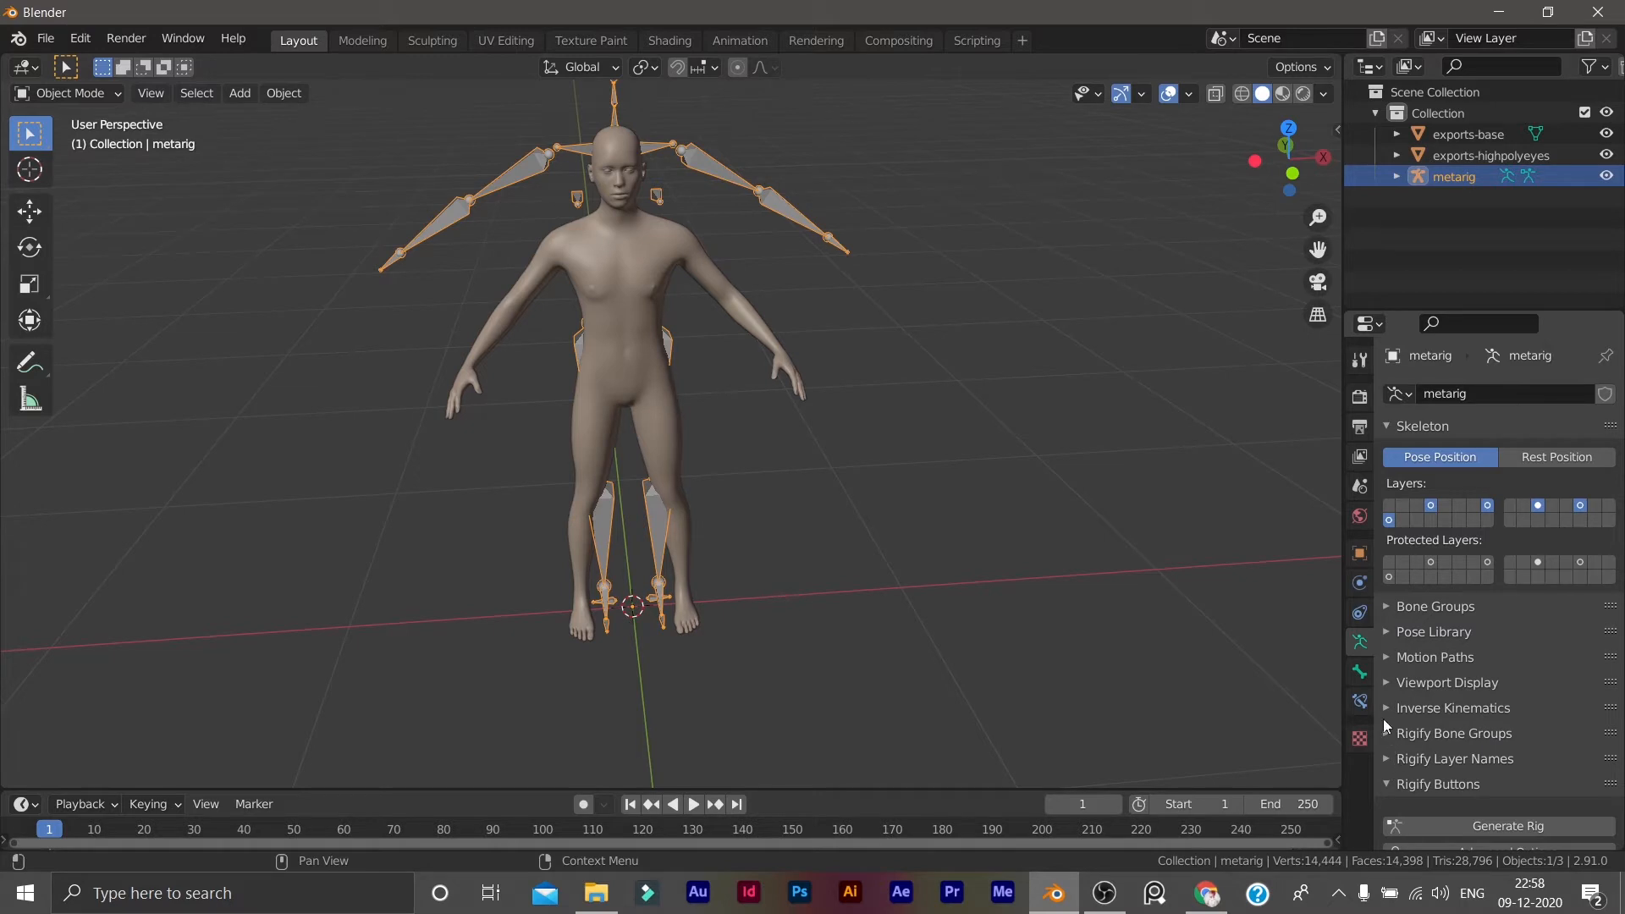
click(1389, 684)
scroll(1438, 761, down, 4)
click(1473, 696)
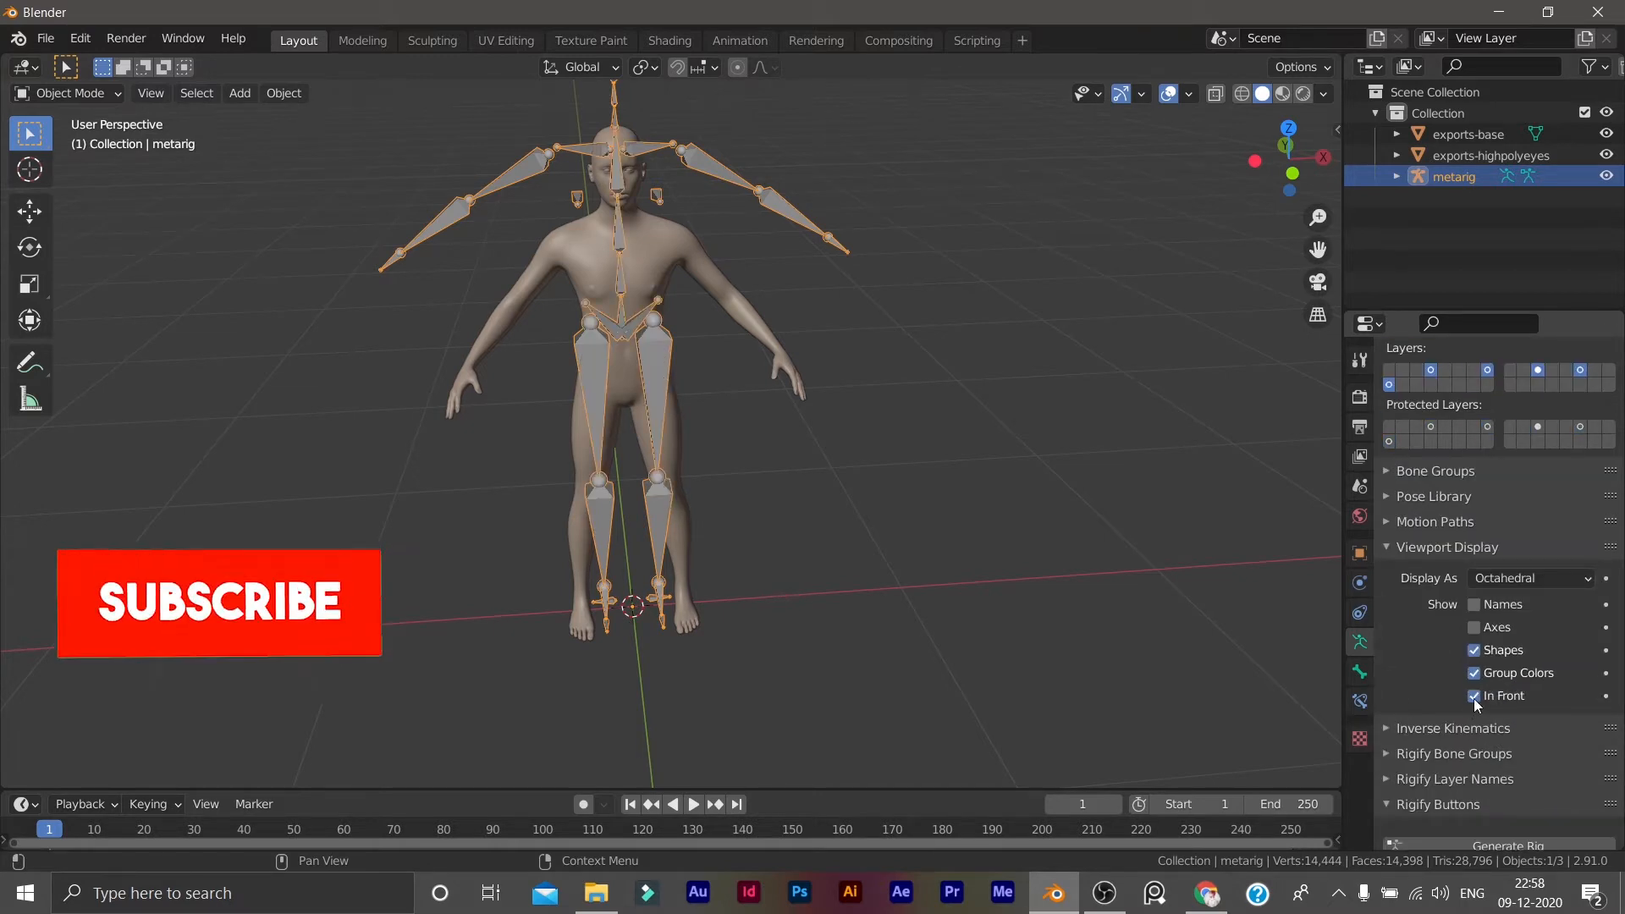
Scale the metarig uniformly to about 0.83 in front view so that it fits the character's height.
scroll(595, 363, down, 3)
middle_drag(596, 364, 820, 484)
key(KP_1)
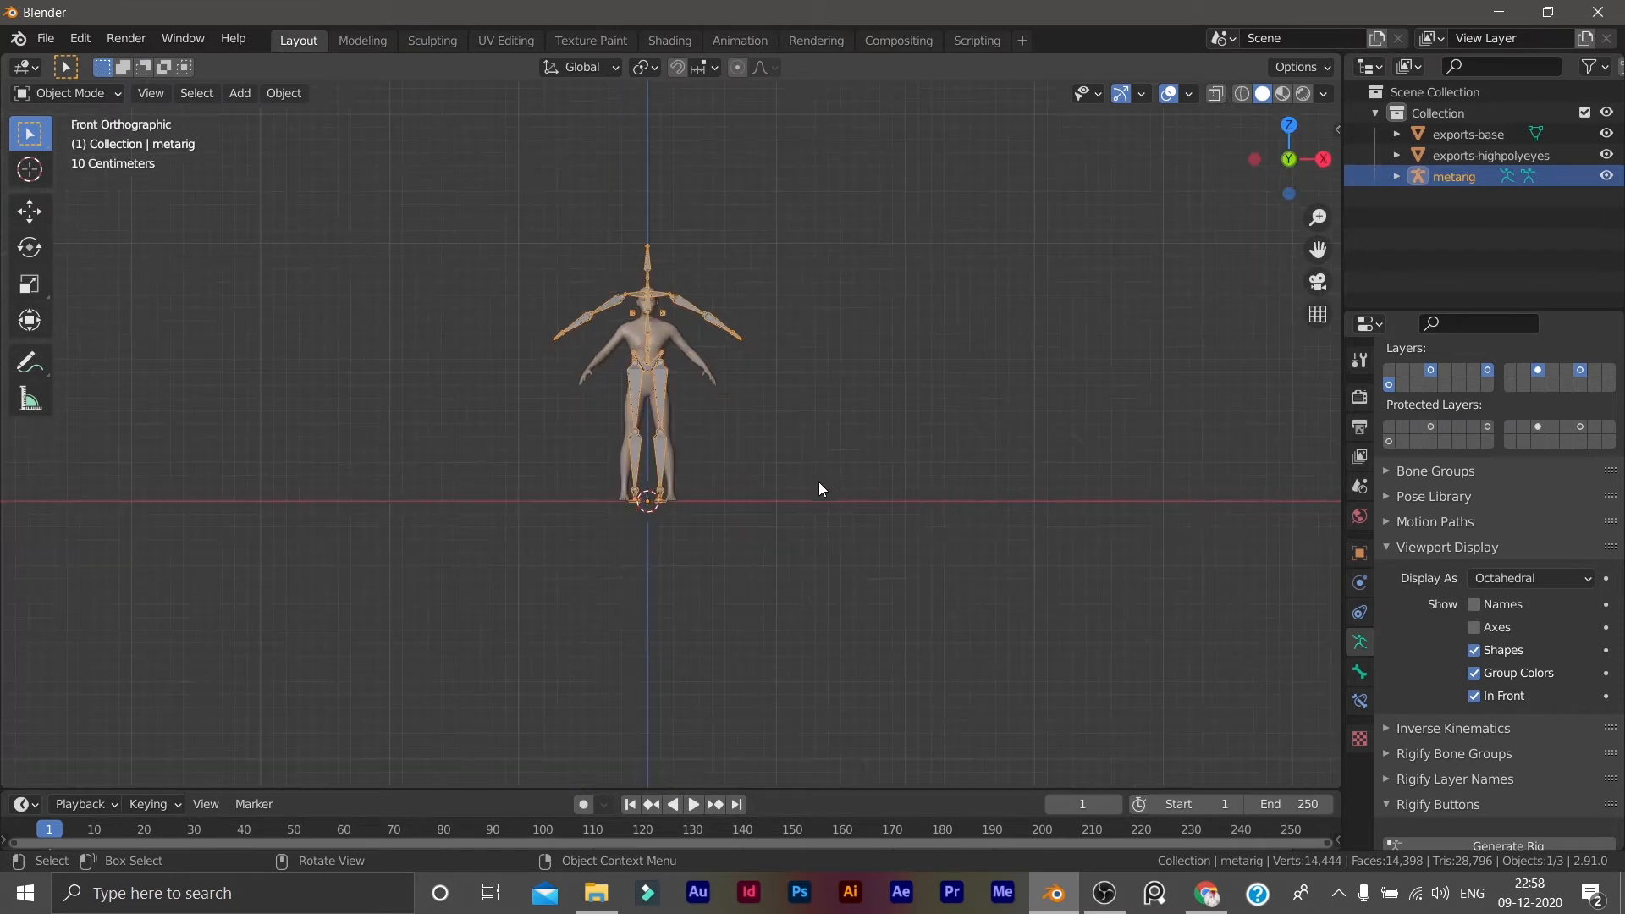
scroll(809, 452, up, 4)
scroll(896, 534, up, 1)
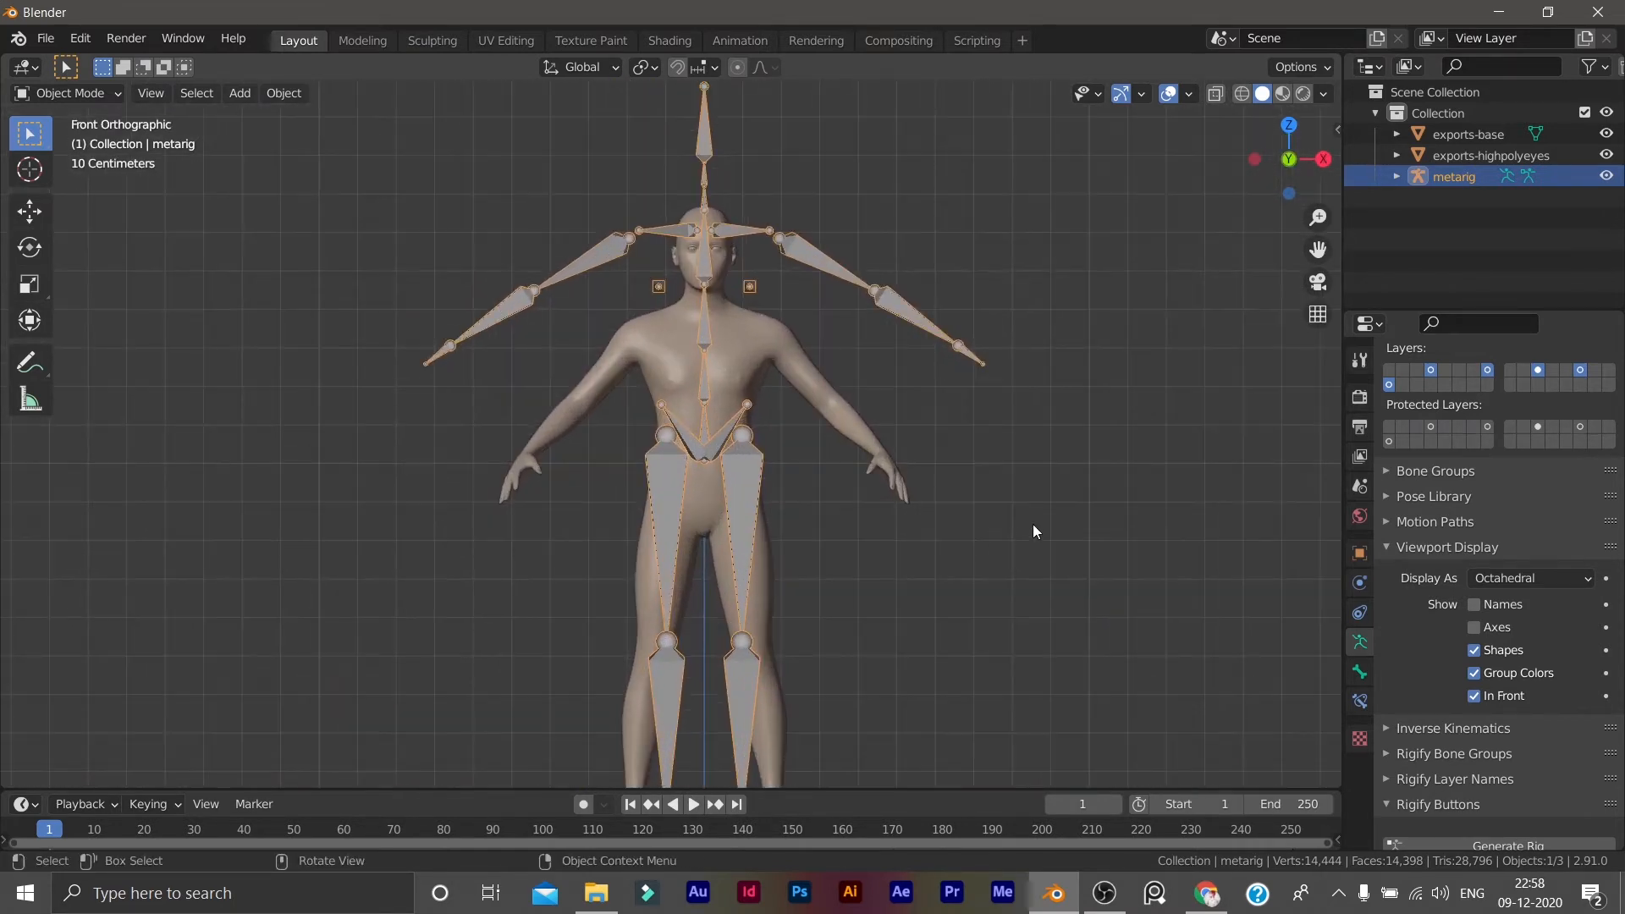
key(s)
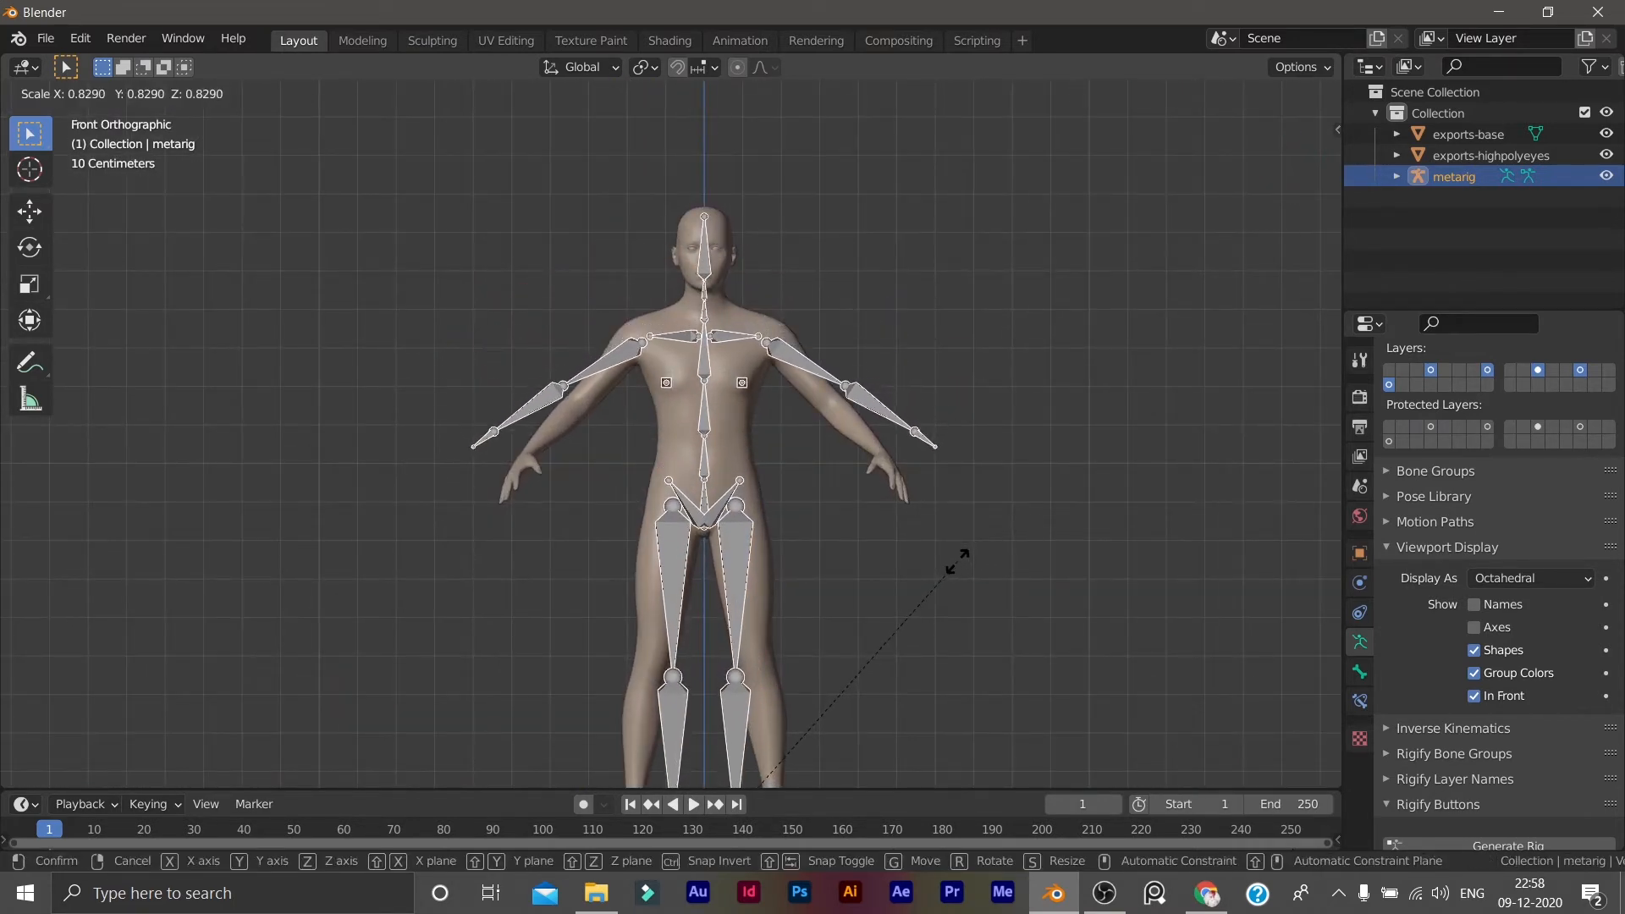
click(957, 563)
Enter Edit Mode on the metarig and move all its bones about -0.018 m along global Y in top view.
middle_drag(895, 420, 967, 477)
middle_drag(806, 443, 699, 411)
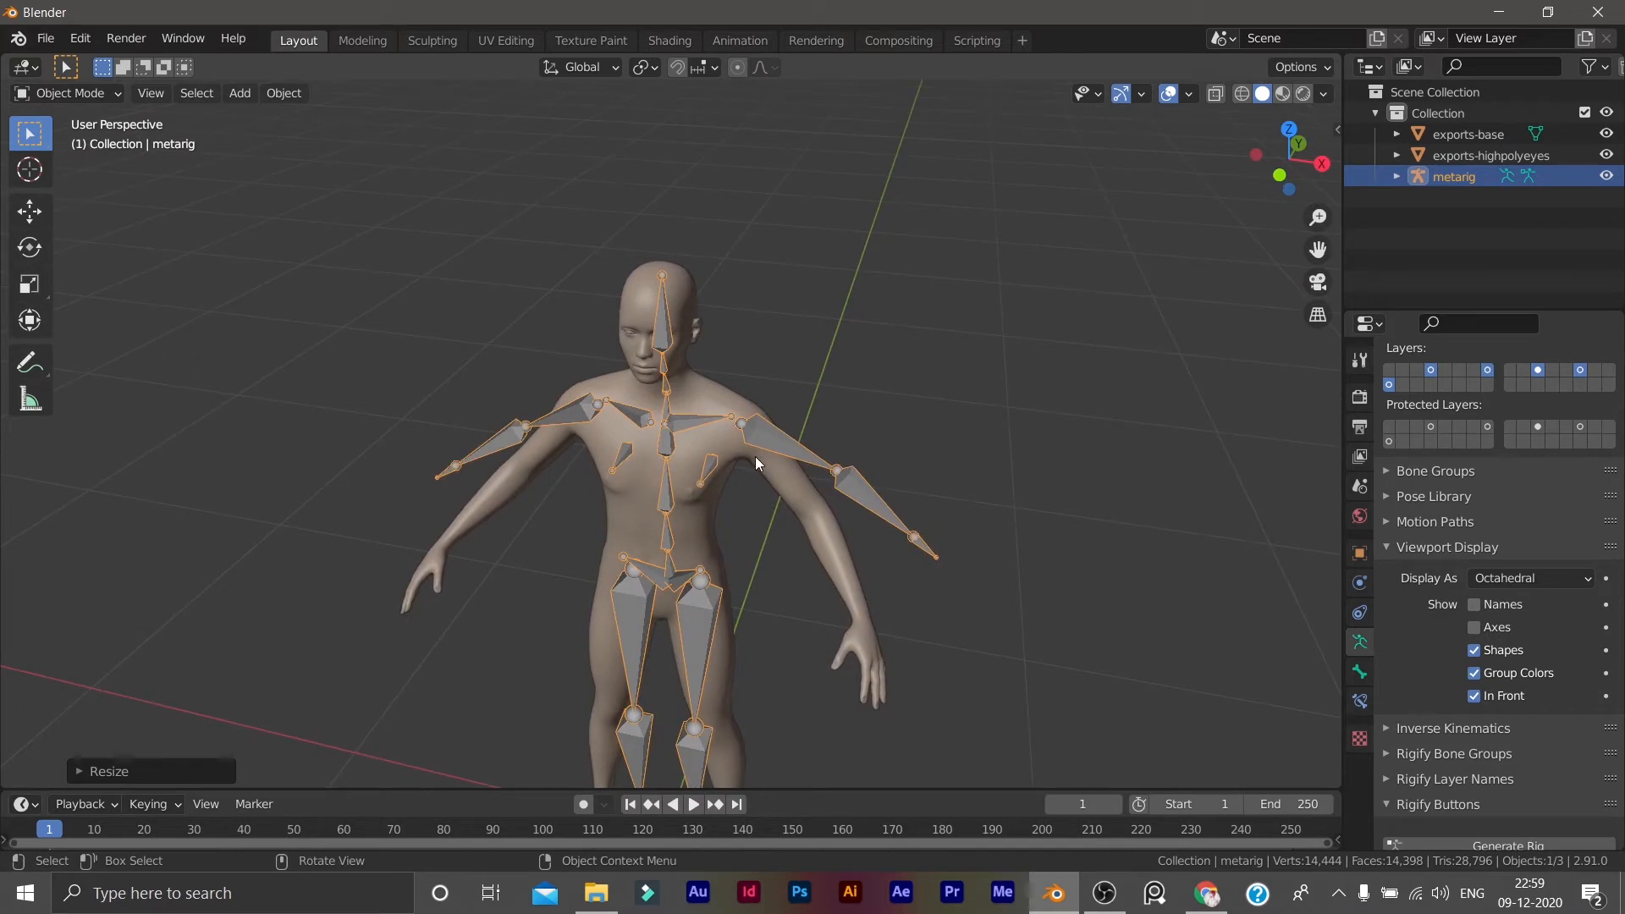
key(Tab)
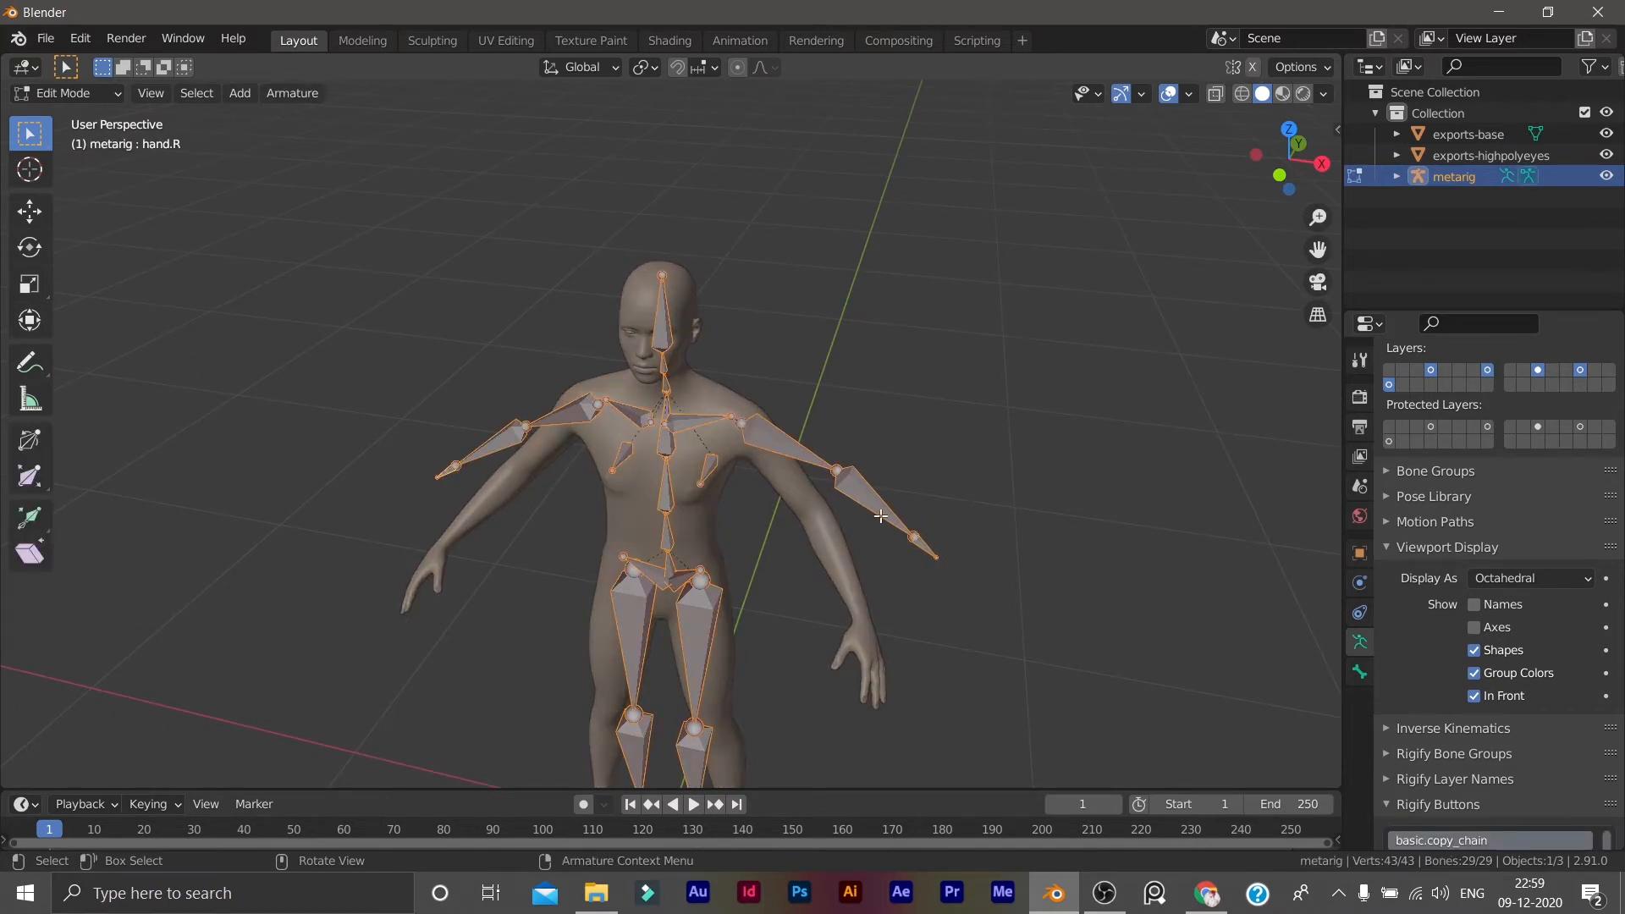
key(KP_7)
scroll(878, 518, up, 2)
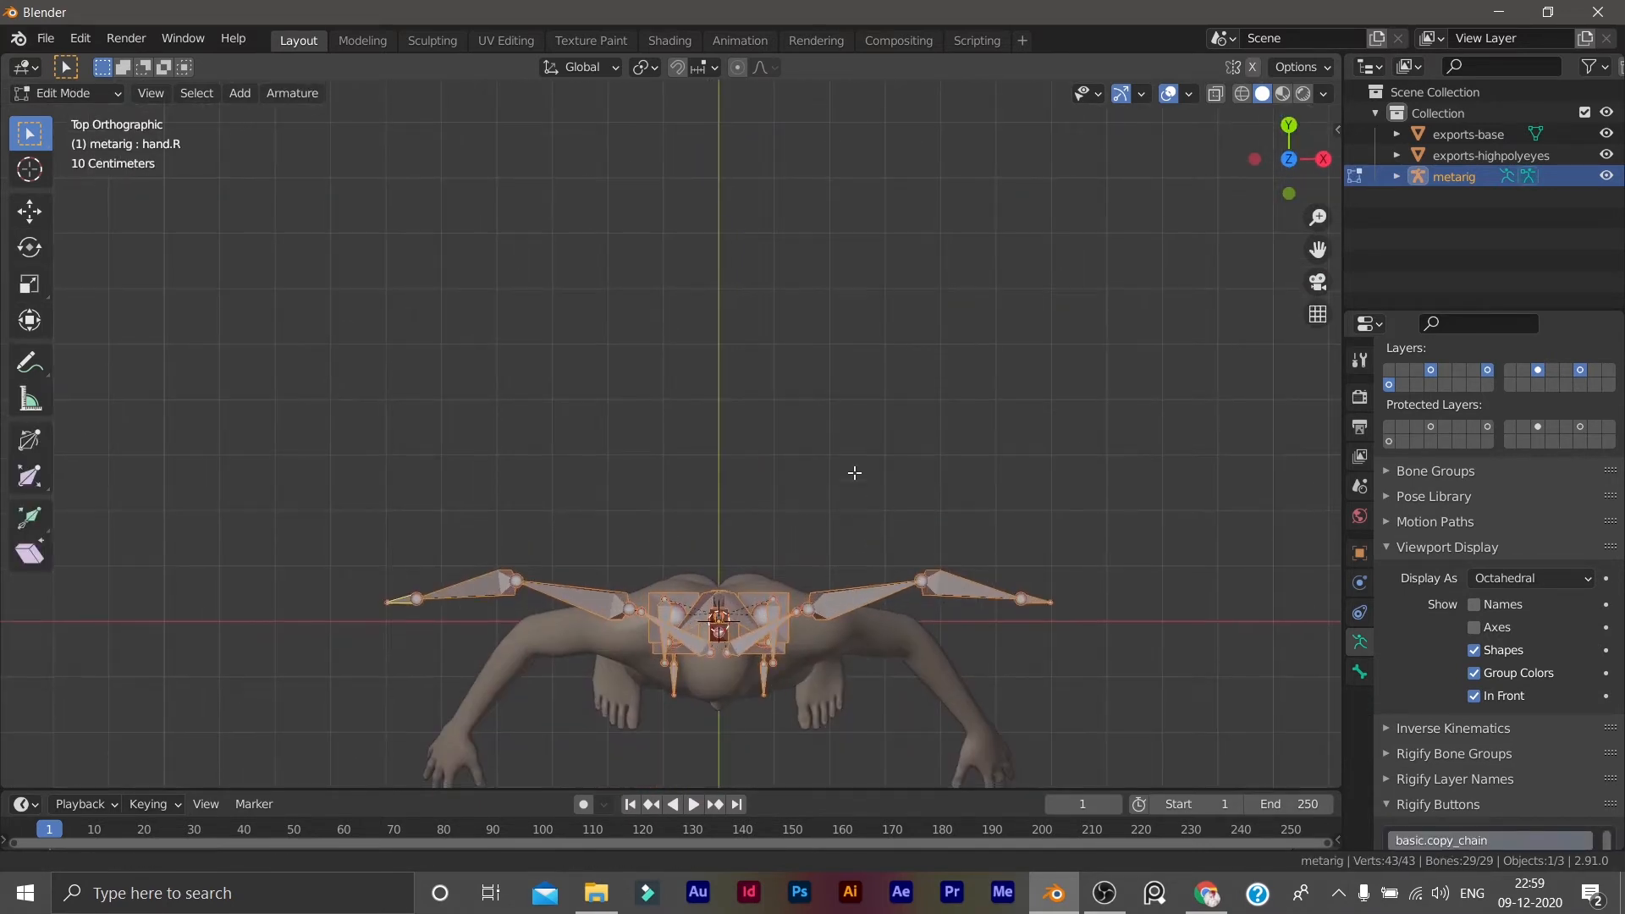
shift+middle_drag(856, 474, 783, 163)
key(g)
key(y)
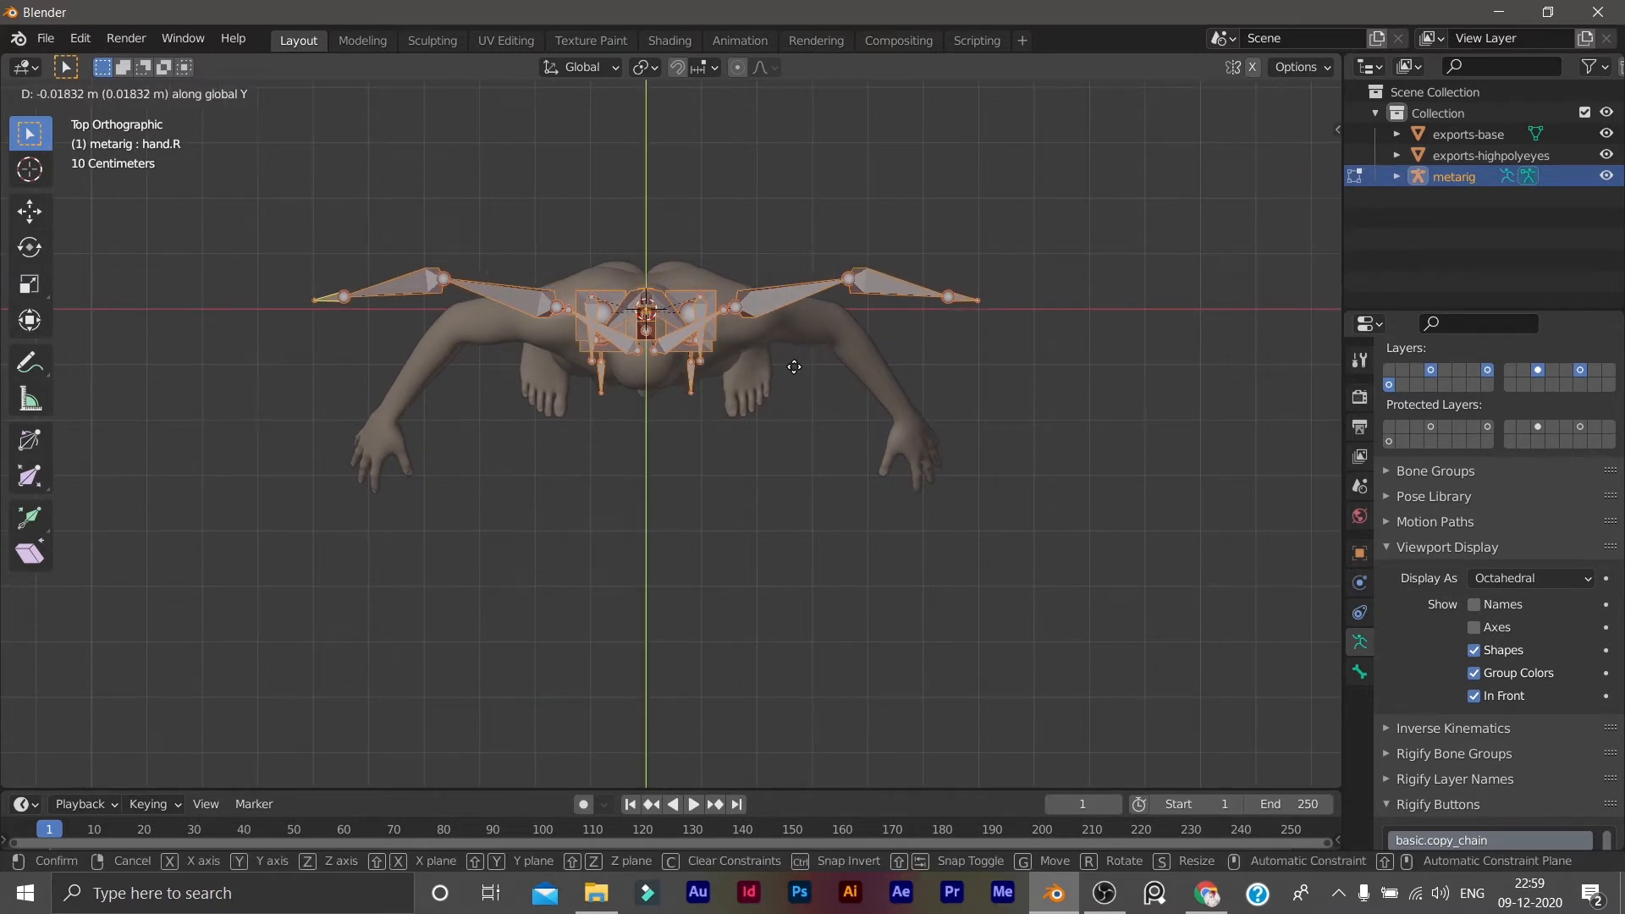
click(793, 366)
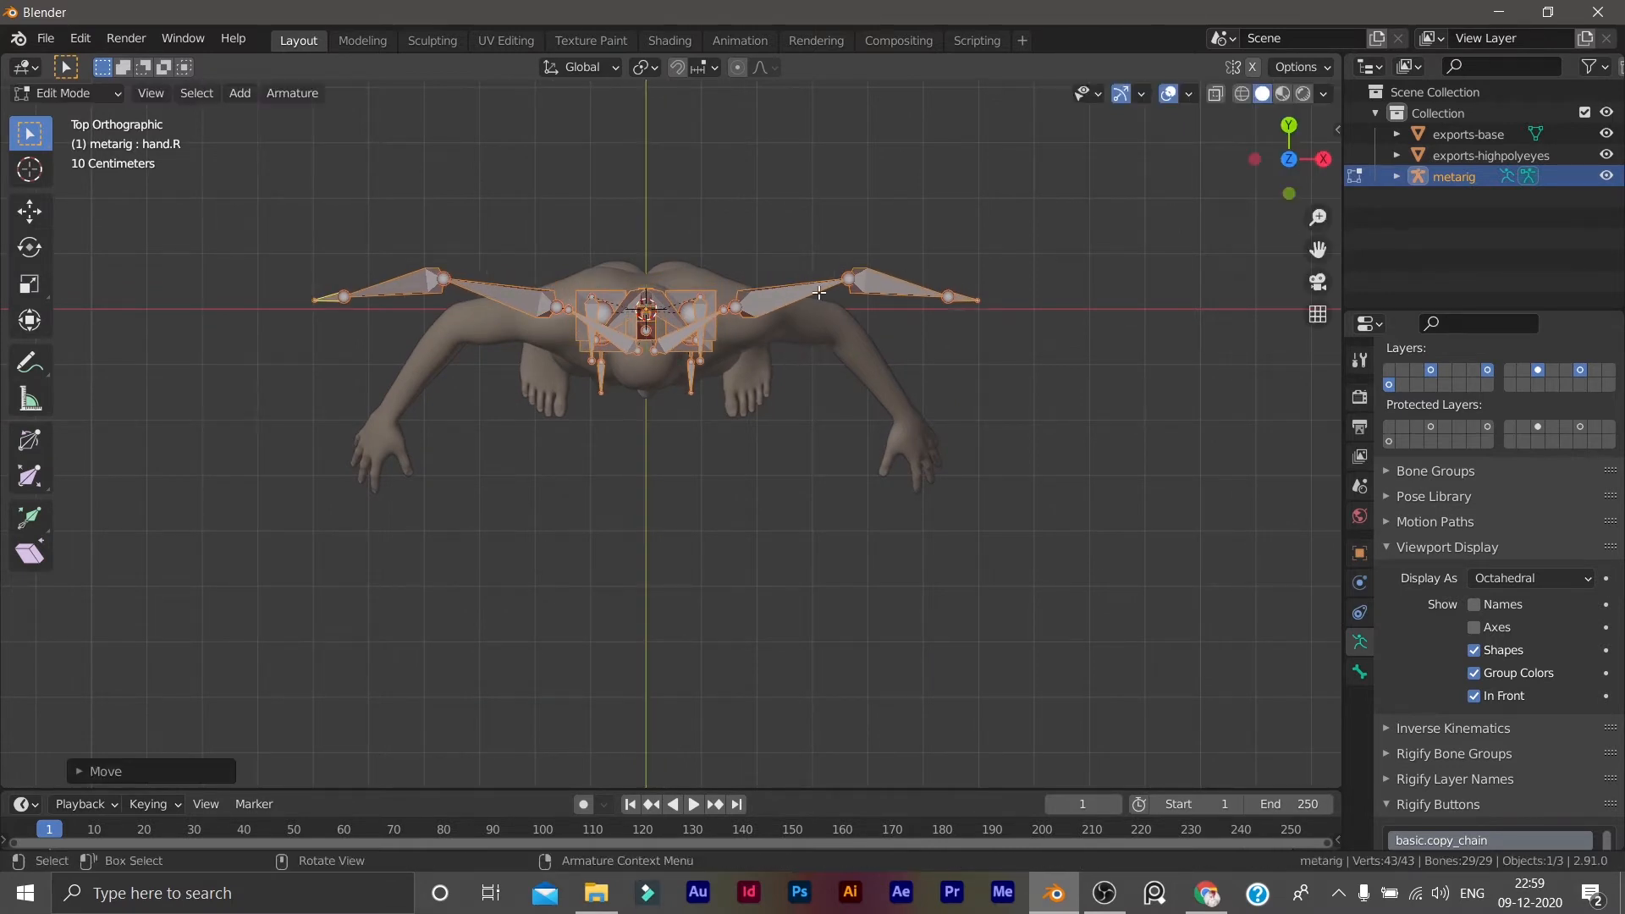
In top view, move the left upper arm's shoulder and elbow joints to match the mesh's left shoulder and elbow.
click(728, 310)
click(743, 305)
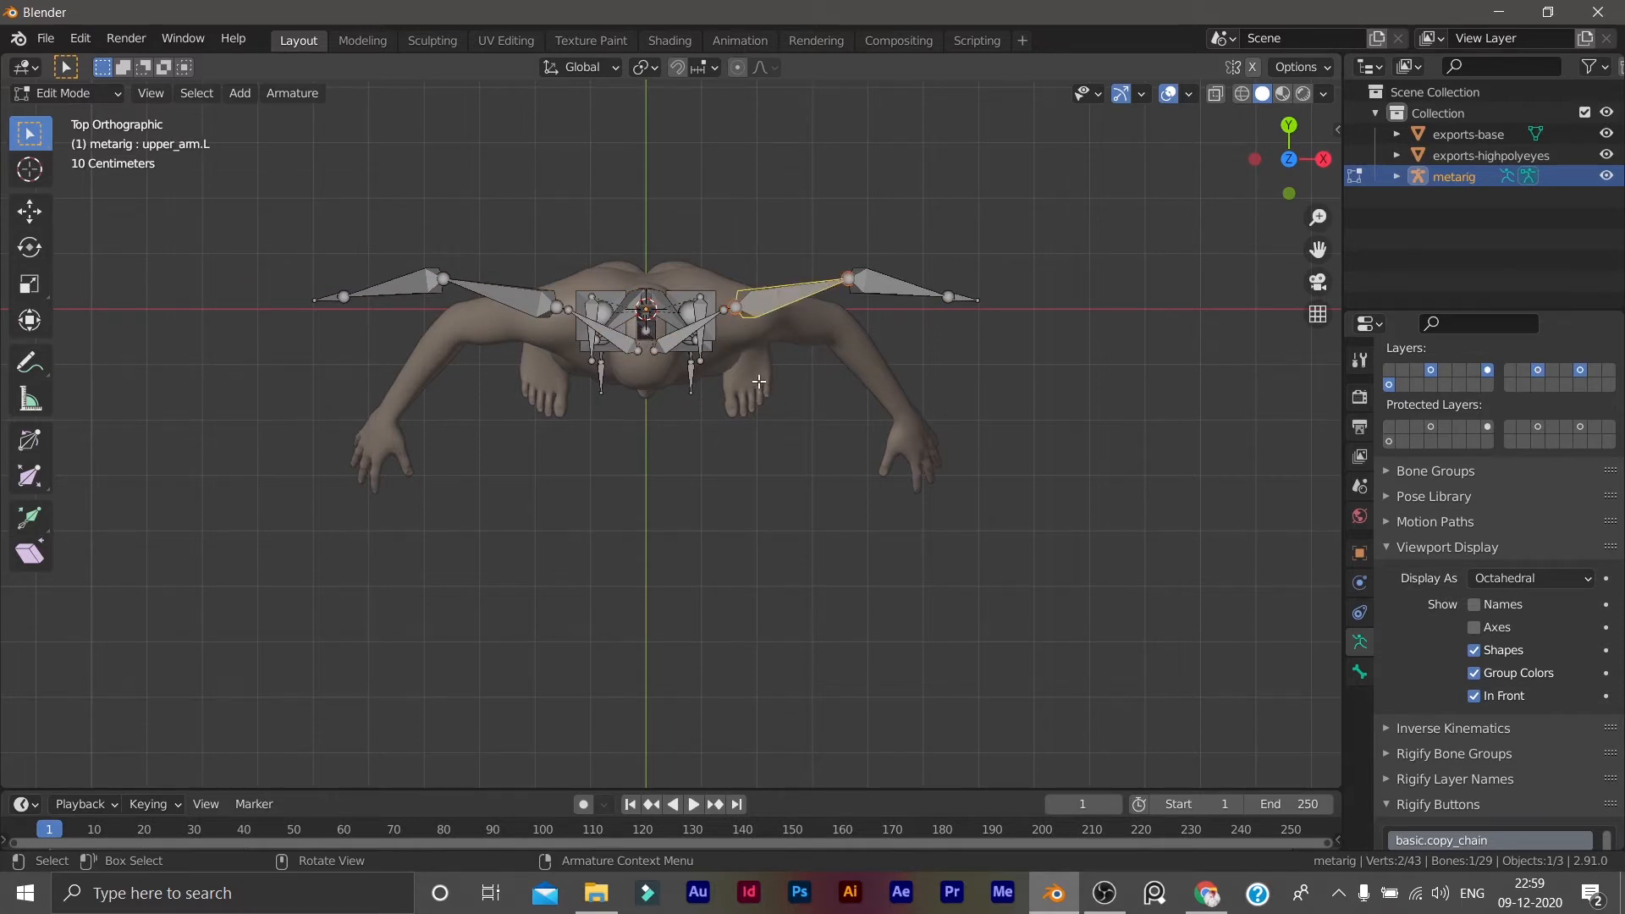
click(734, 310)
key(g)
click(773, 390)
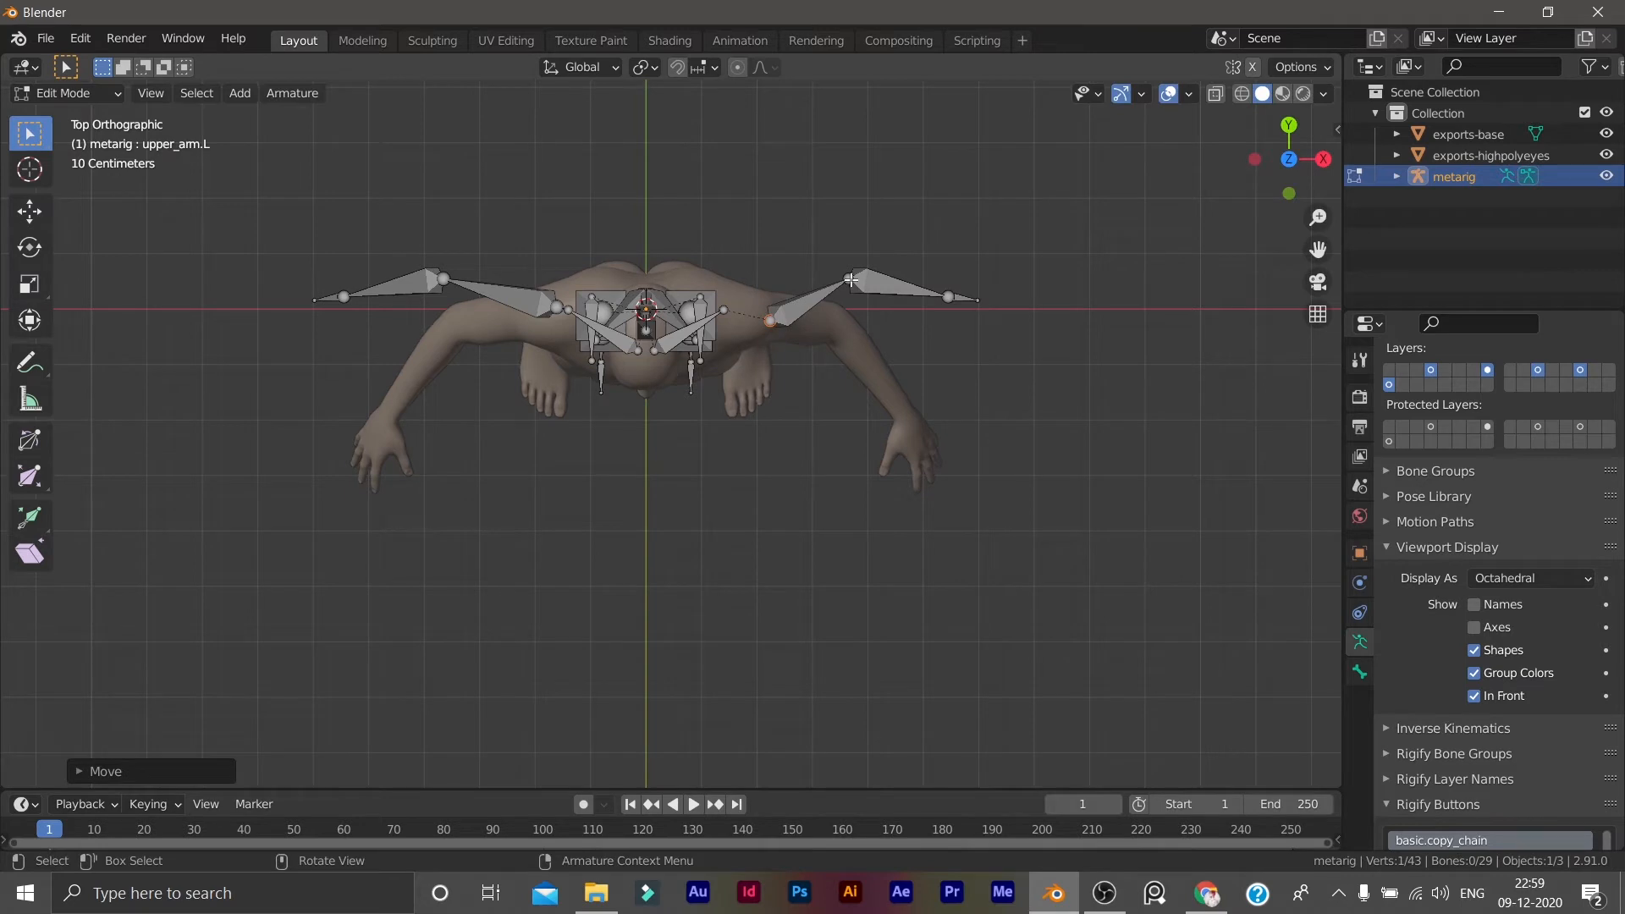
click(850, 279)
key(g)
click(842, 327)
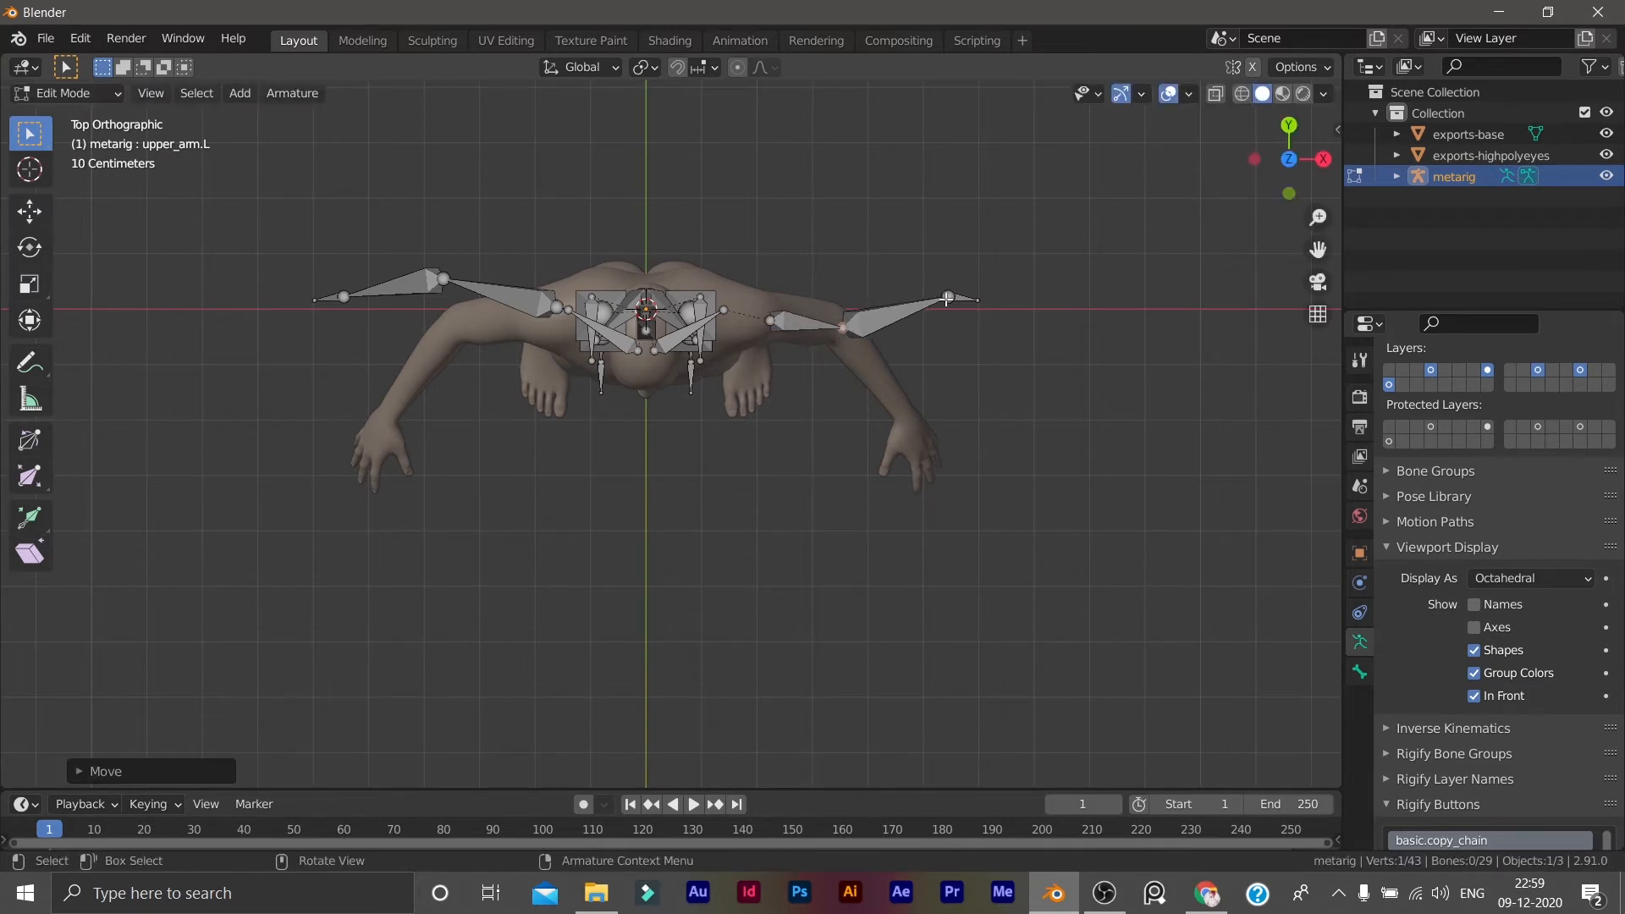
In top view, move the left wrist joint onto the mesh's wrist and the left hand bone's tip onto the palm.
click(946, 298)
key(g)
click(907, 411)
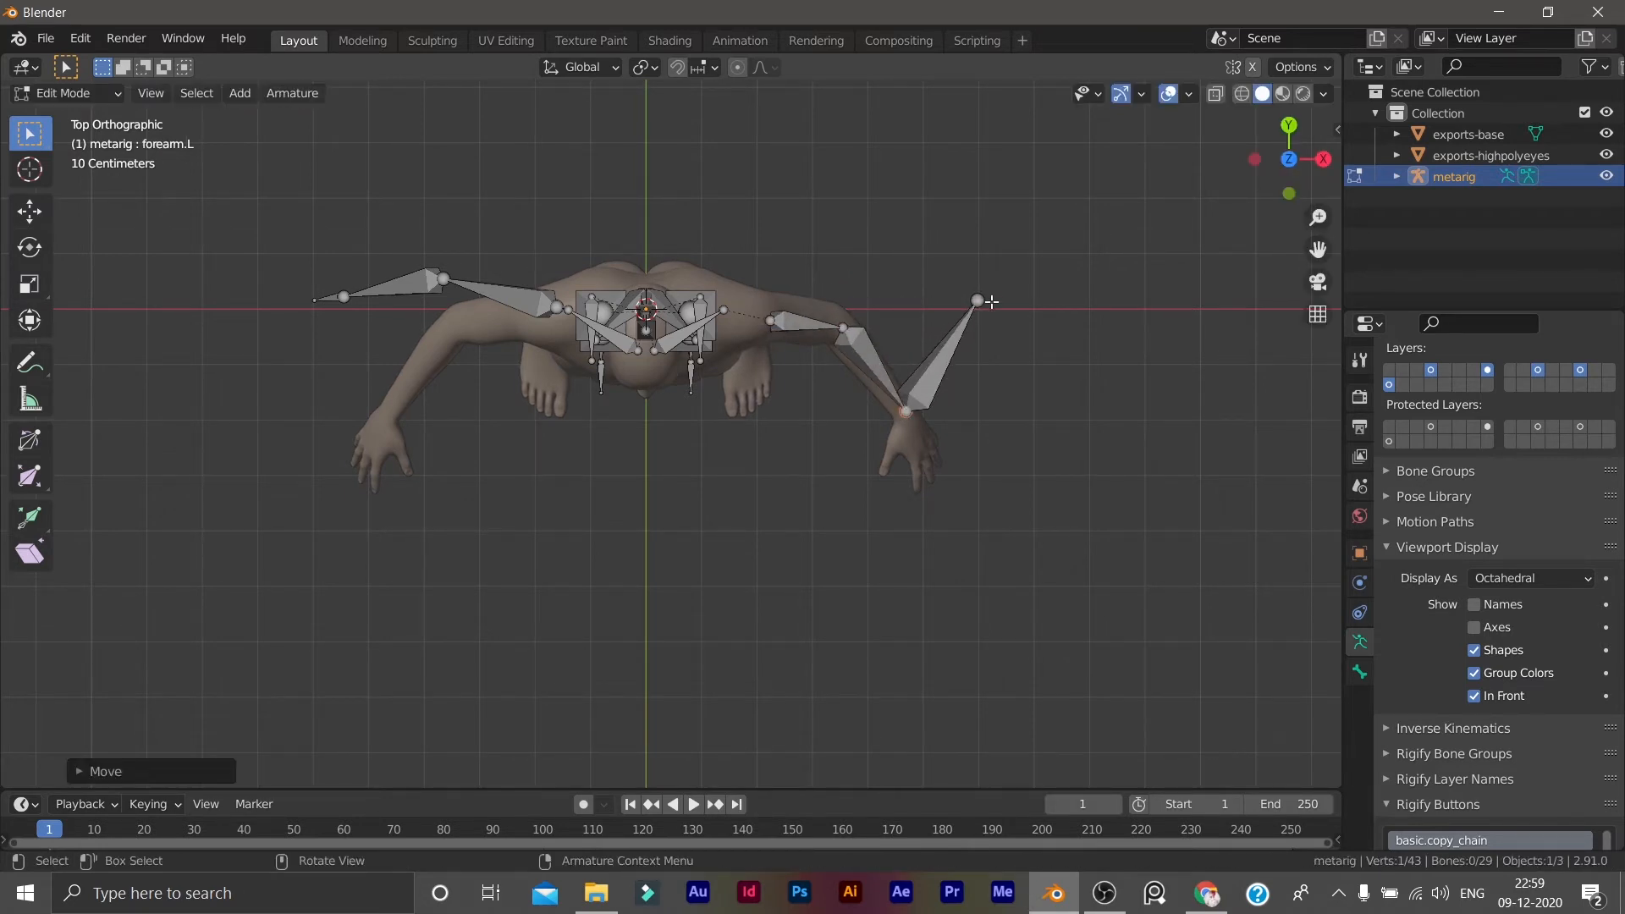
click(979, 299)
key(g)
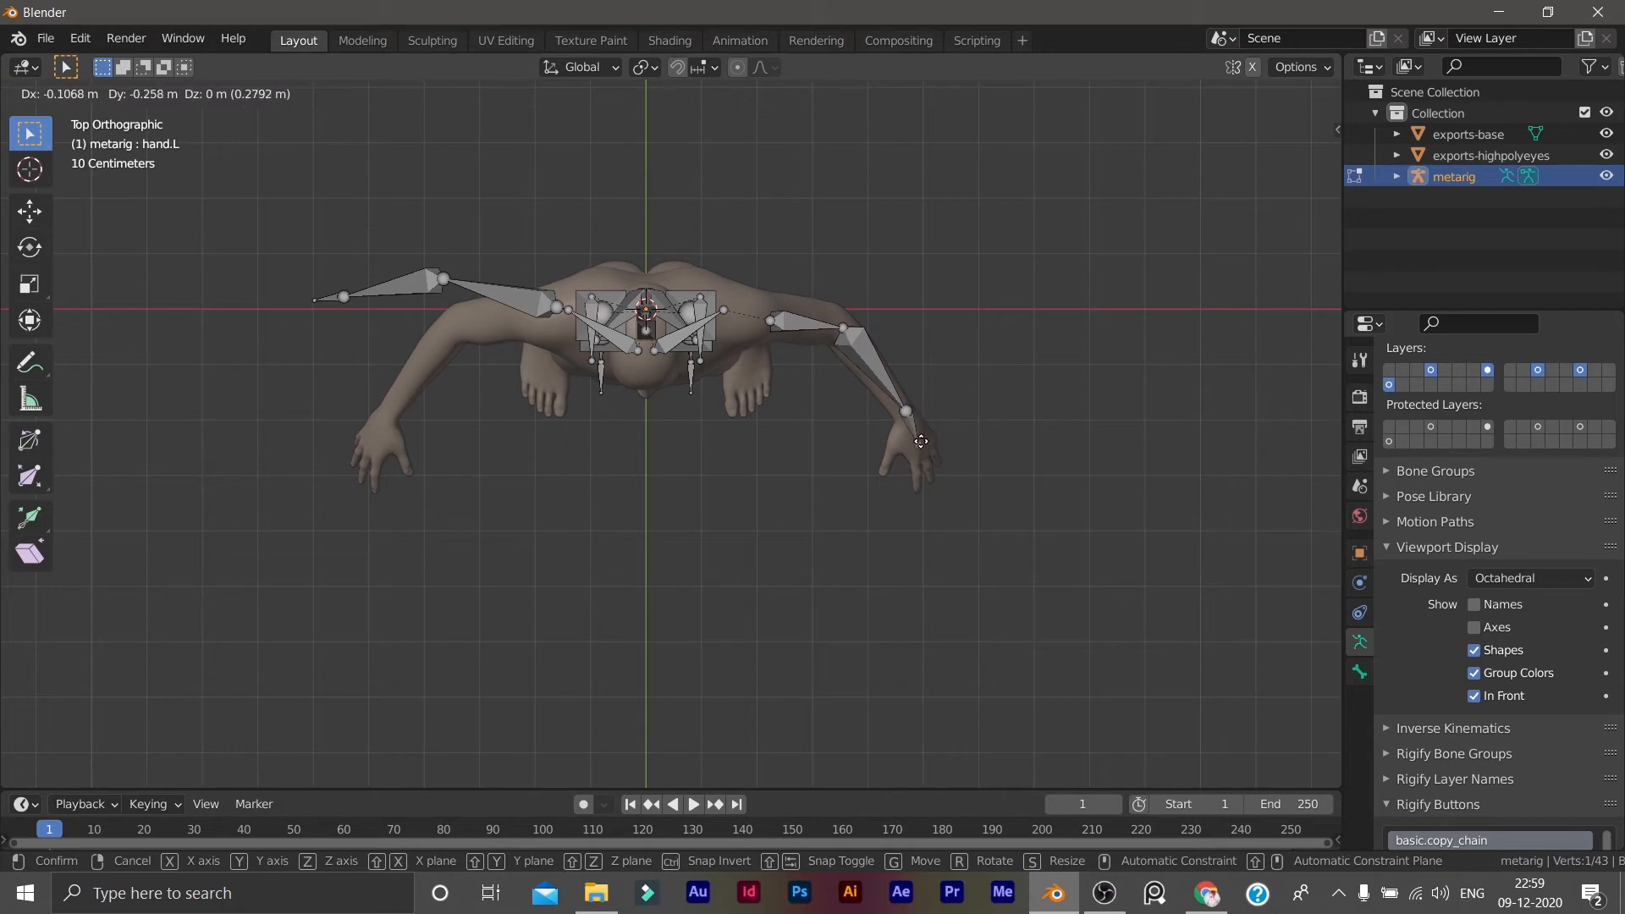
click(919, 442)
In top view, move the right upper arm's shoulder and elbow joints to match the mesh's right shoulder and elbow.
click(548, 310)
key(g)
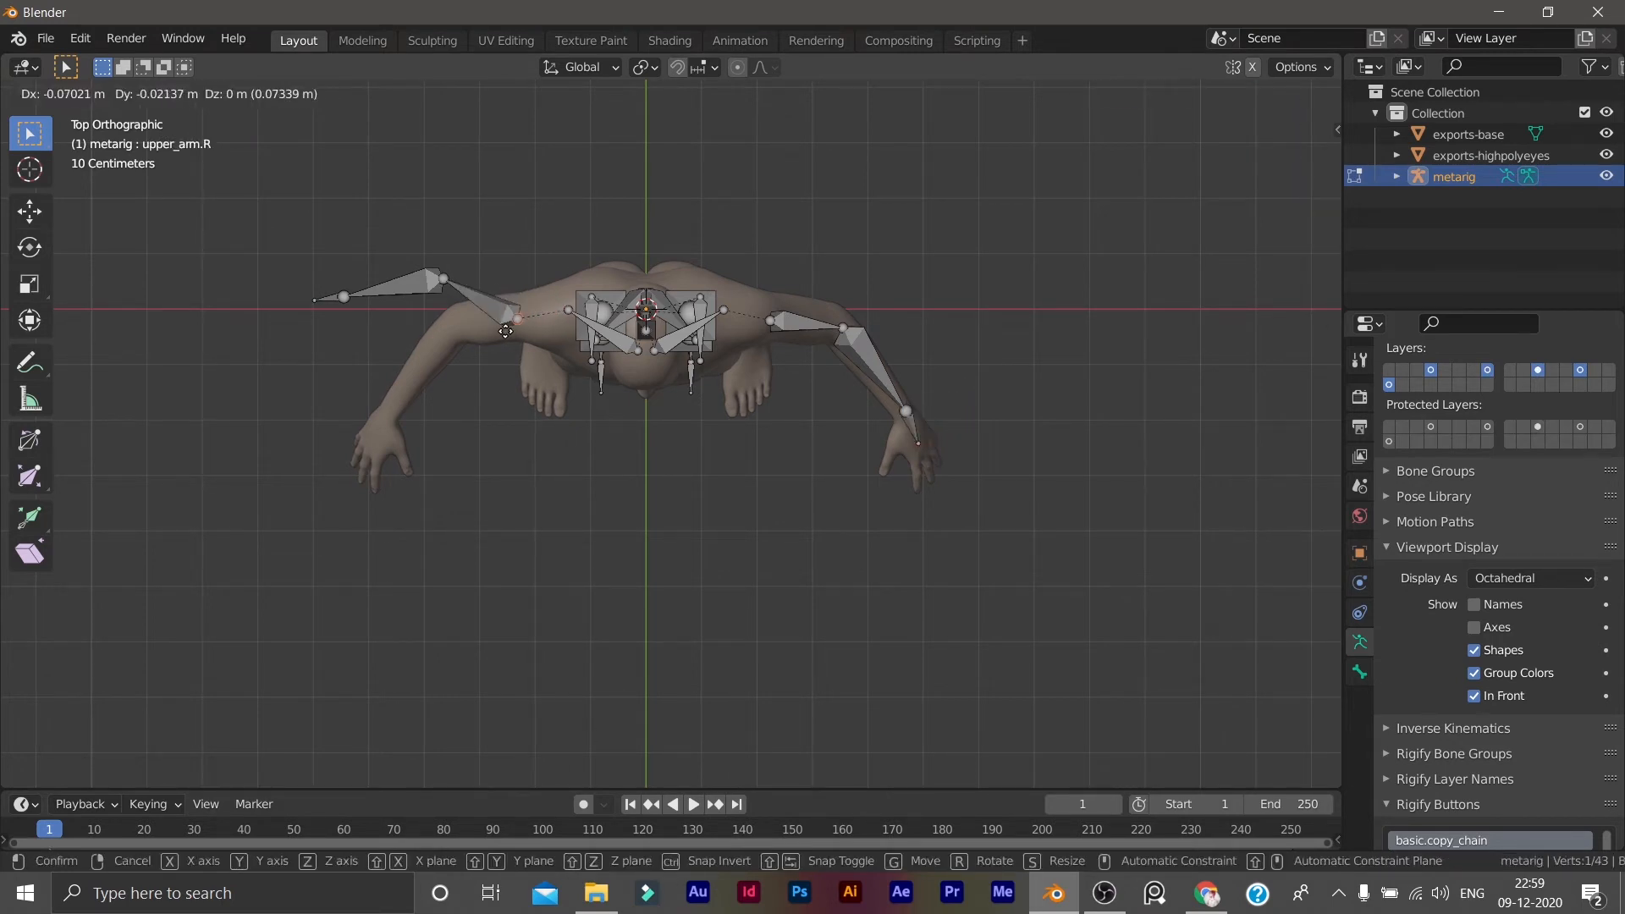
click(511, 324)
click(446, 282)
key(g)
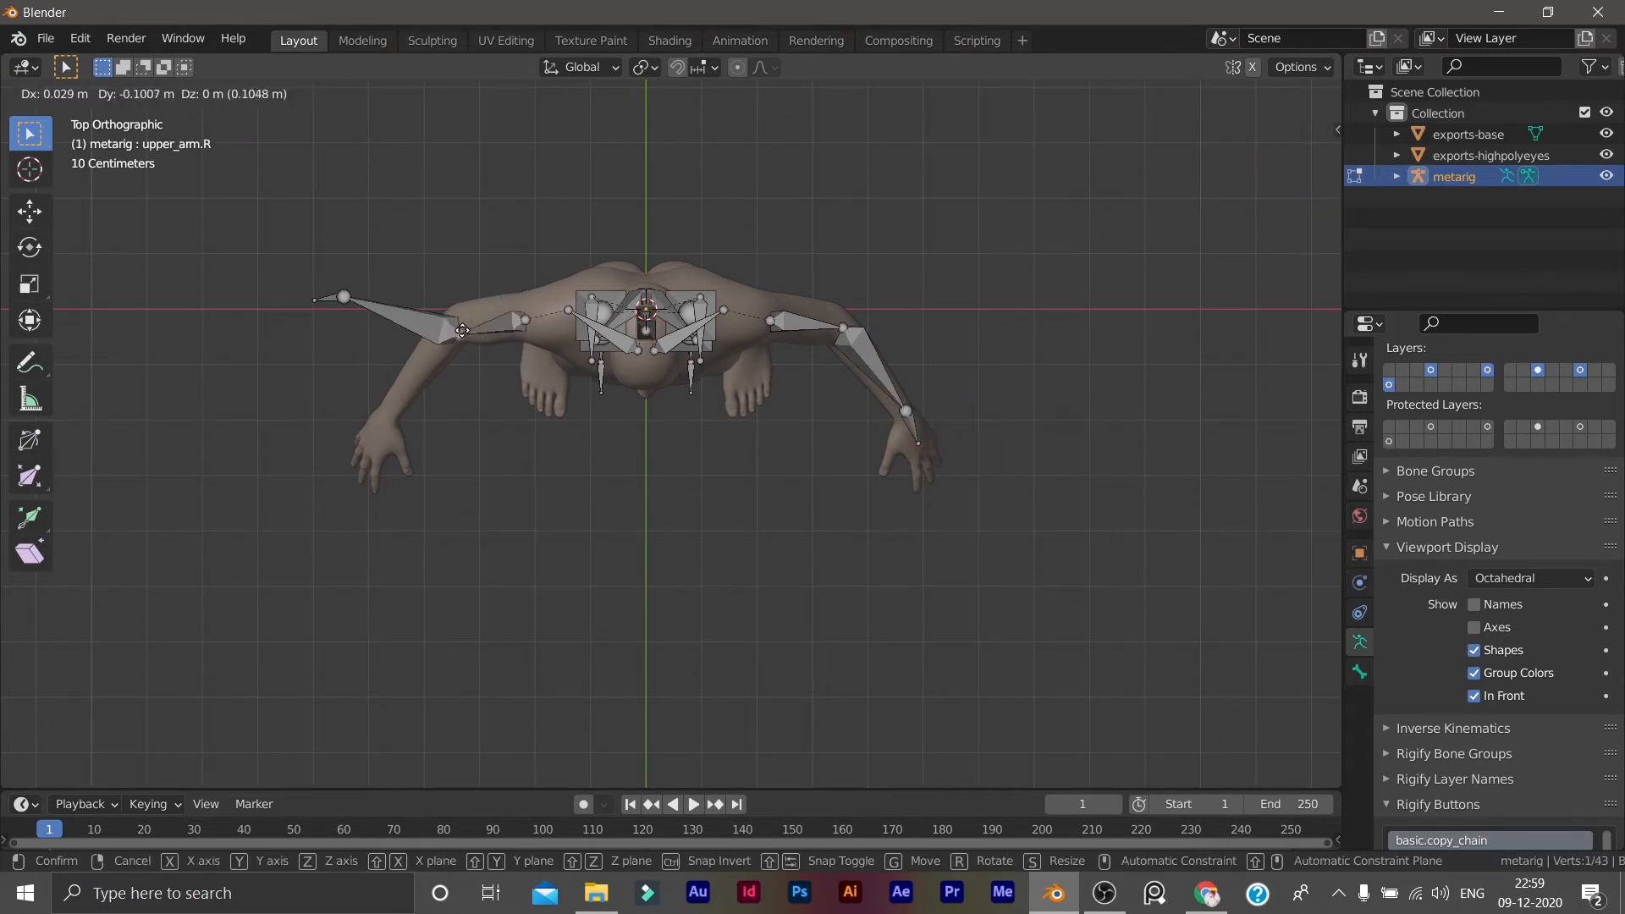
click(458, 326)
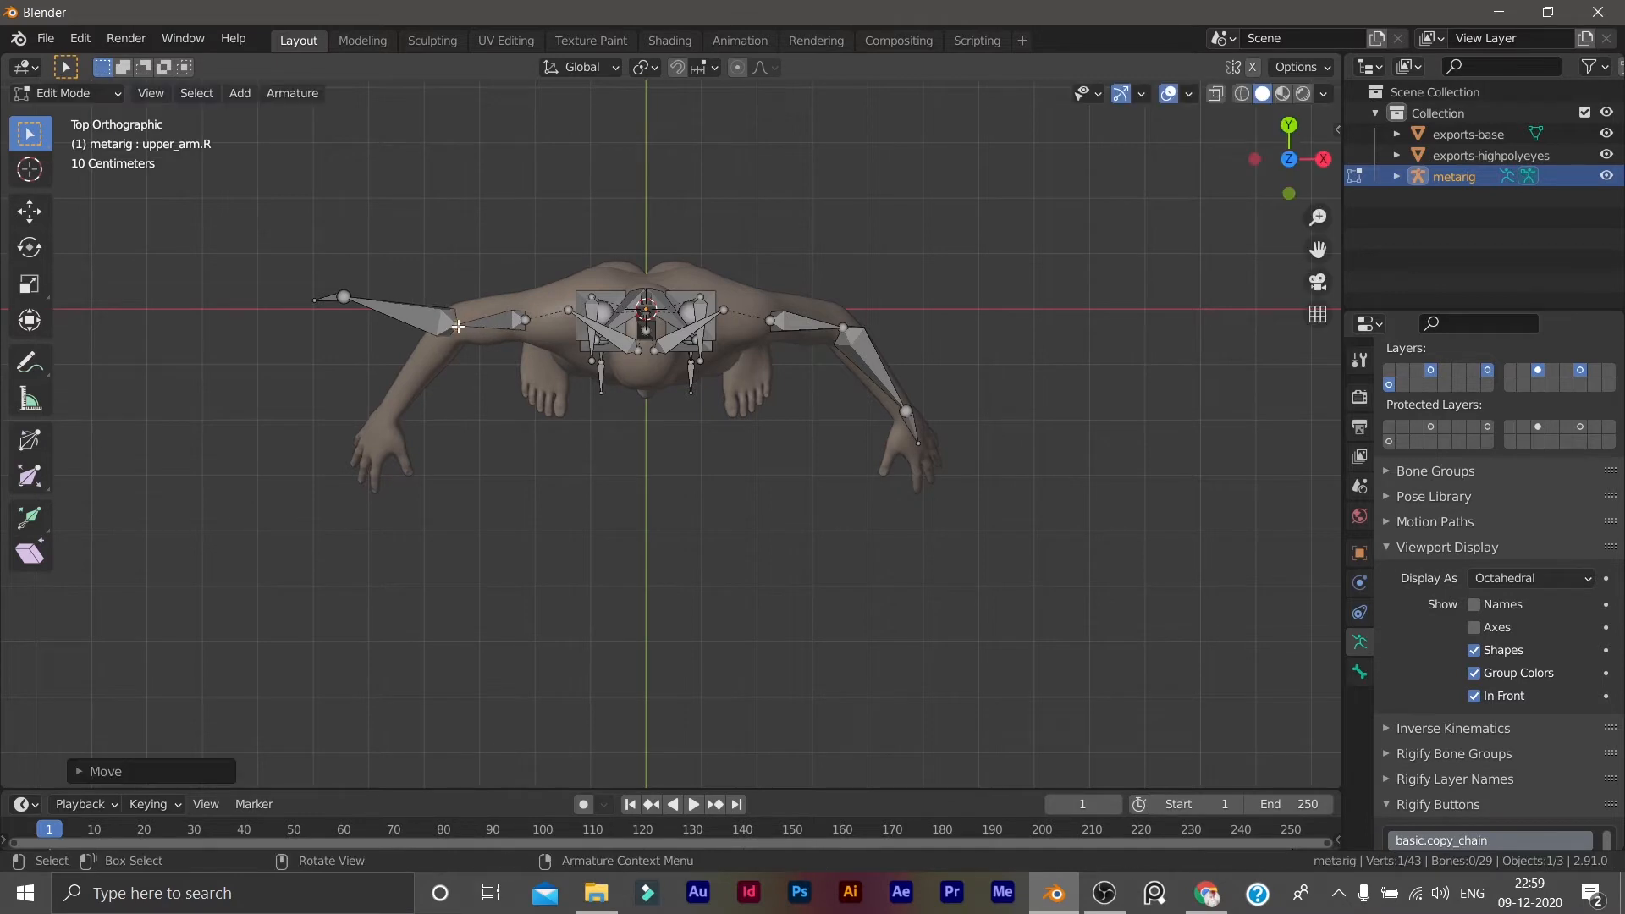
In top view, move the right wrist joint onto the mesh's wrist and the right hand bone's tip onto the palm.
click(346, 297)
key(g)
click(385, 412)
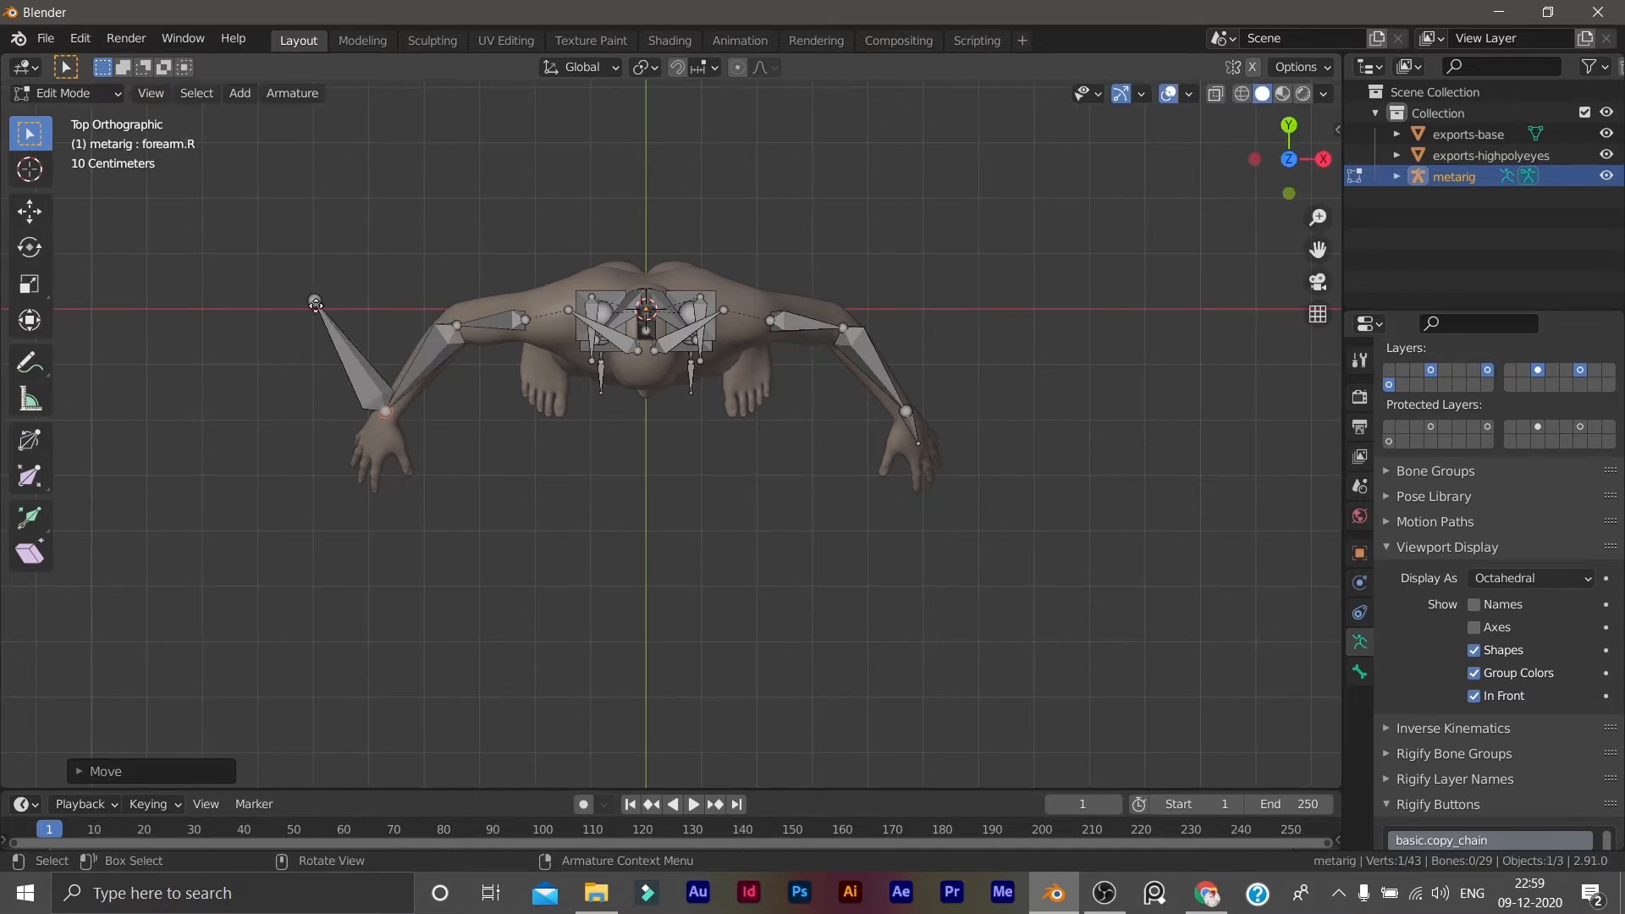
click(315, 299)
key(g)
click(371, 449)
In front view, lower the left shoulder and elbow joints slightly so the upper arm bone runs through the middle of the arm.
middle_drag(580, 483, 634, 441)
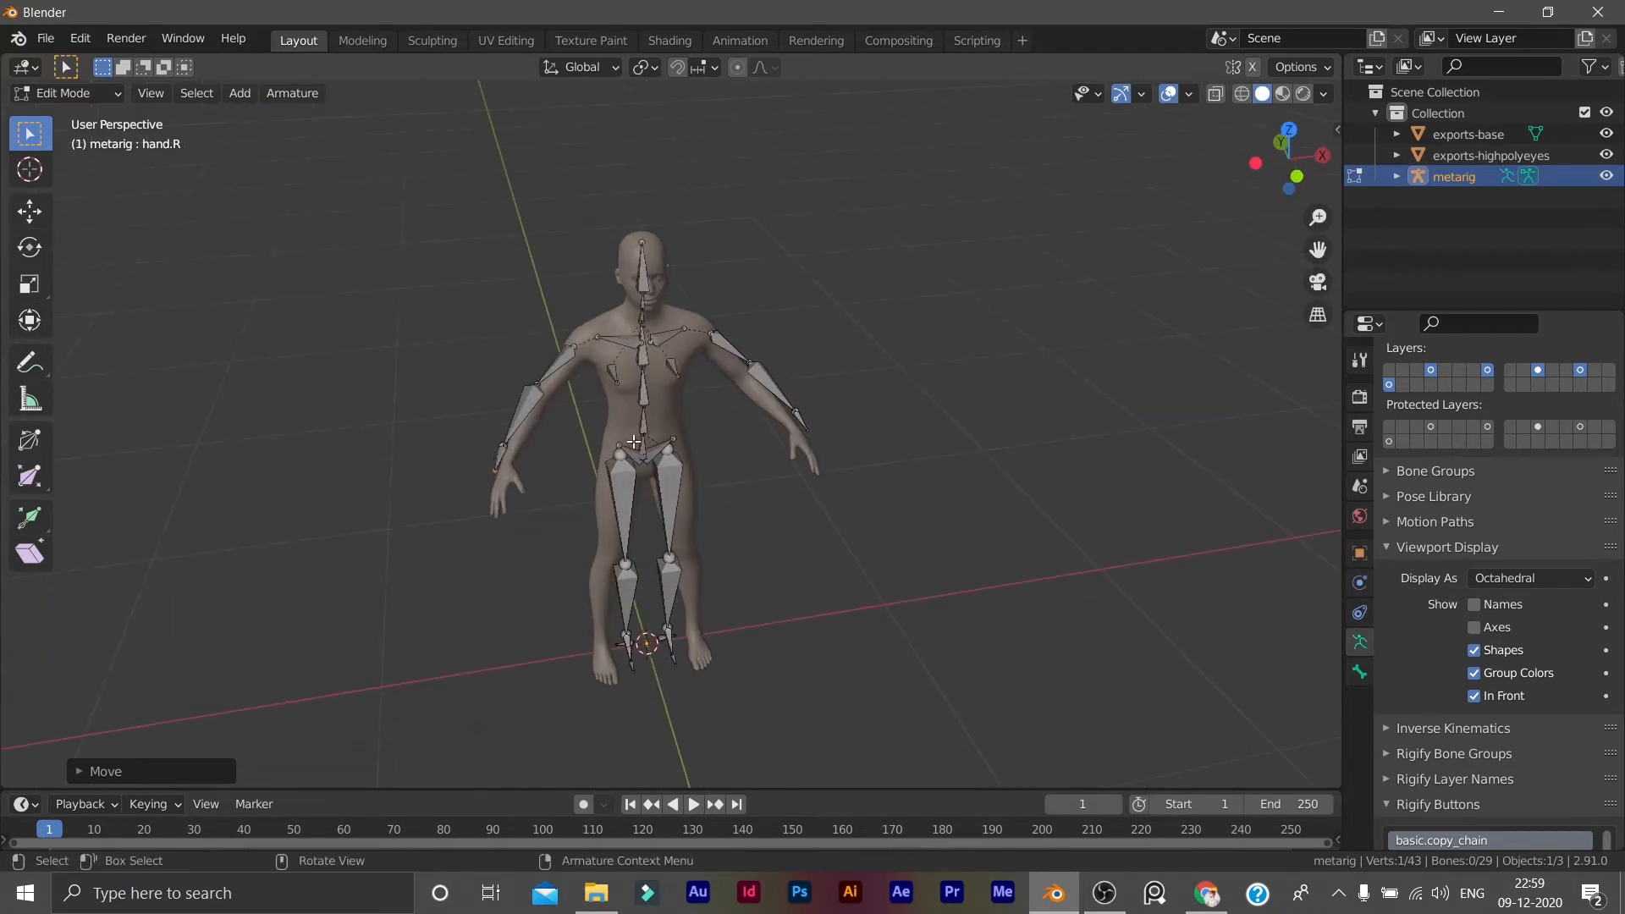
key(KP_1)
scroll(633, 441, up, 3)
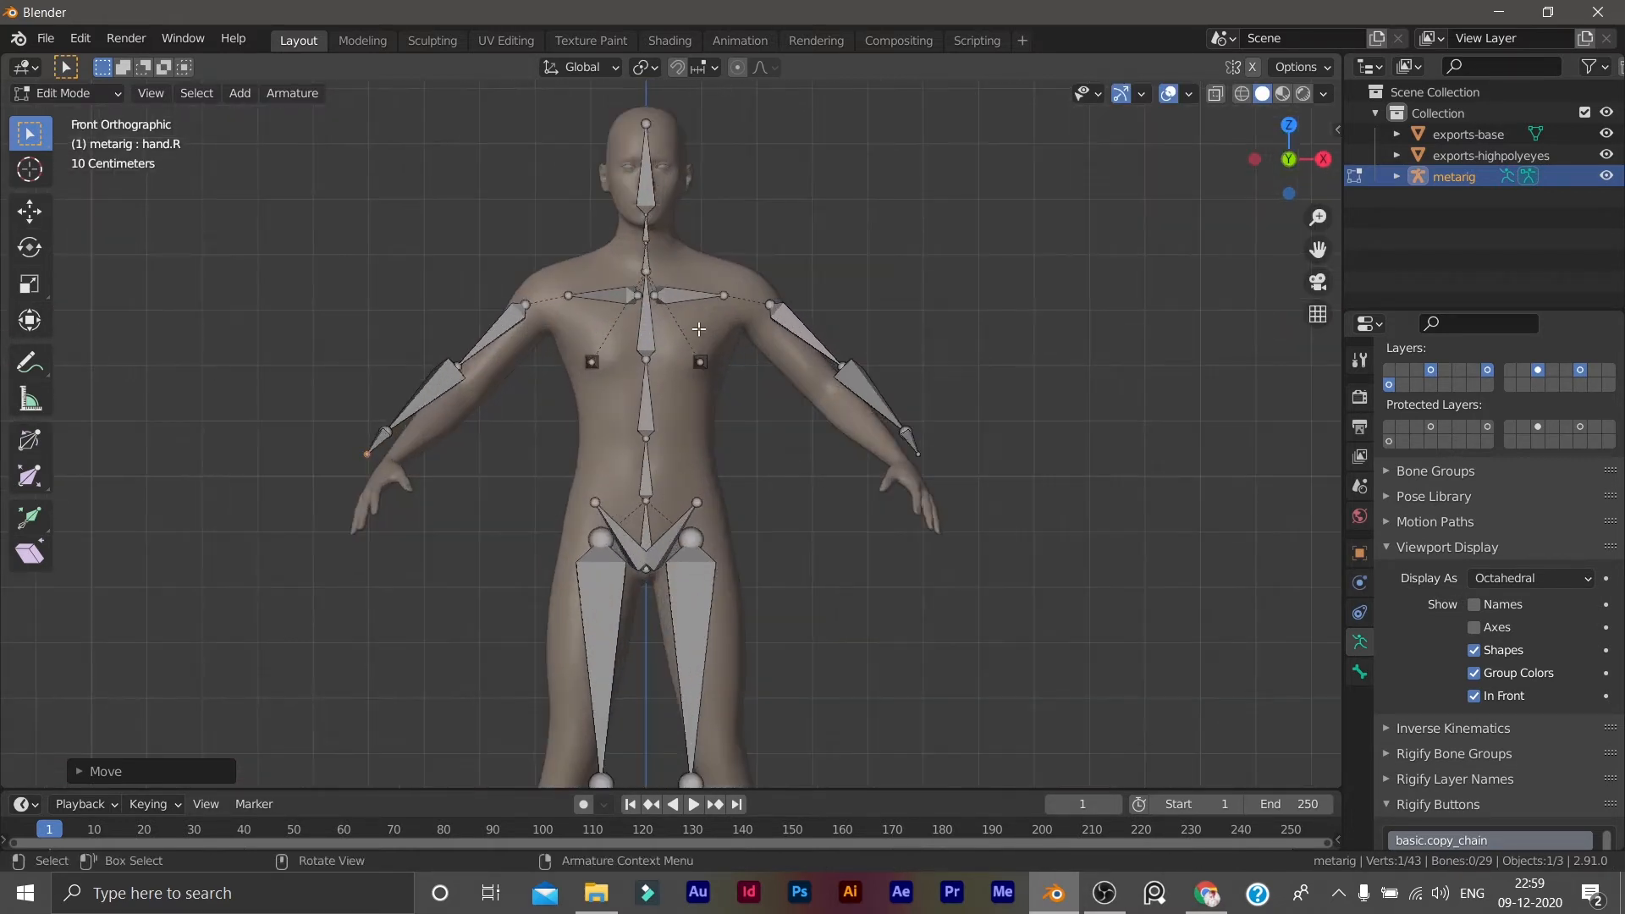
click(768, 303)
key(g)
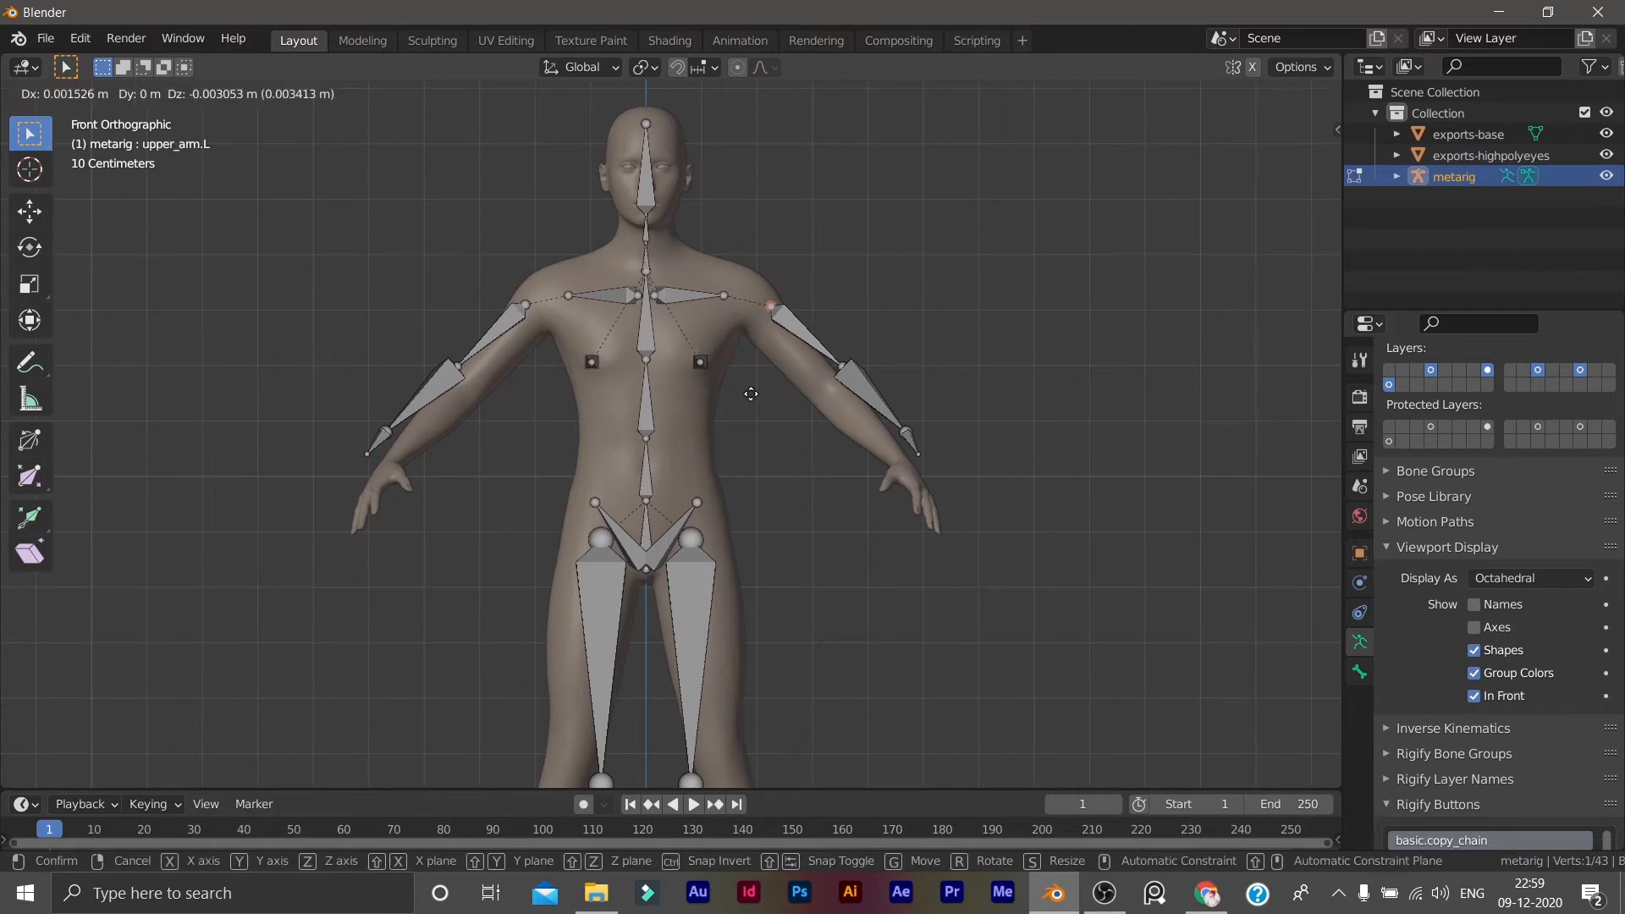
click(842, 345)
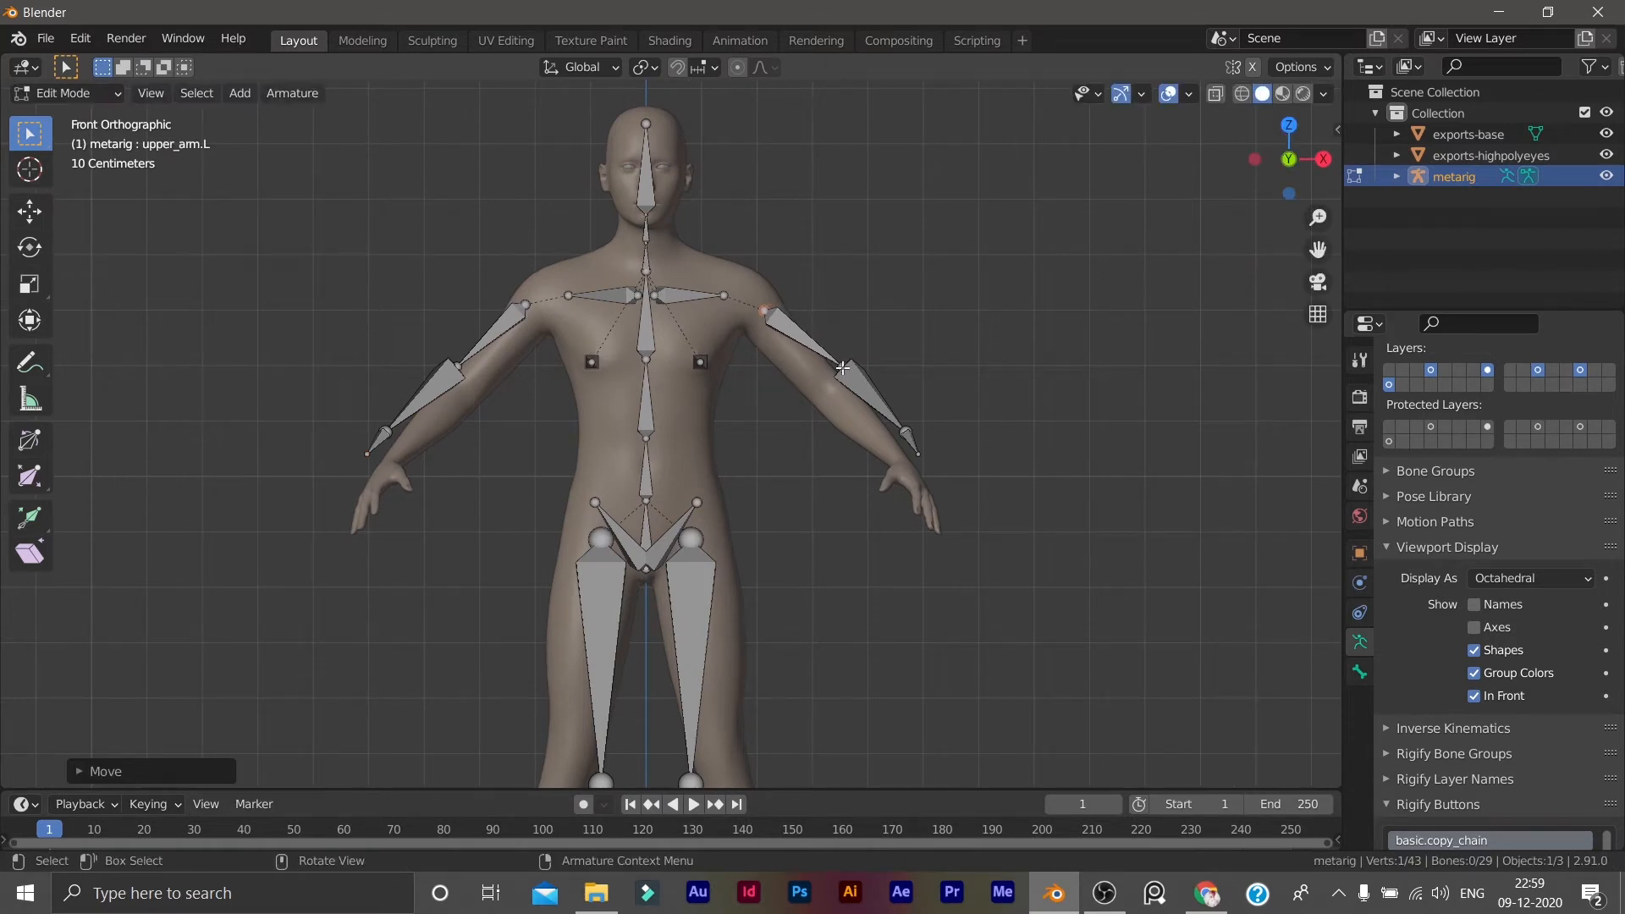
key(g)
click(832, 393)
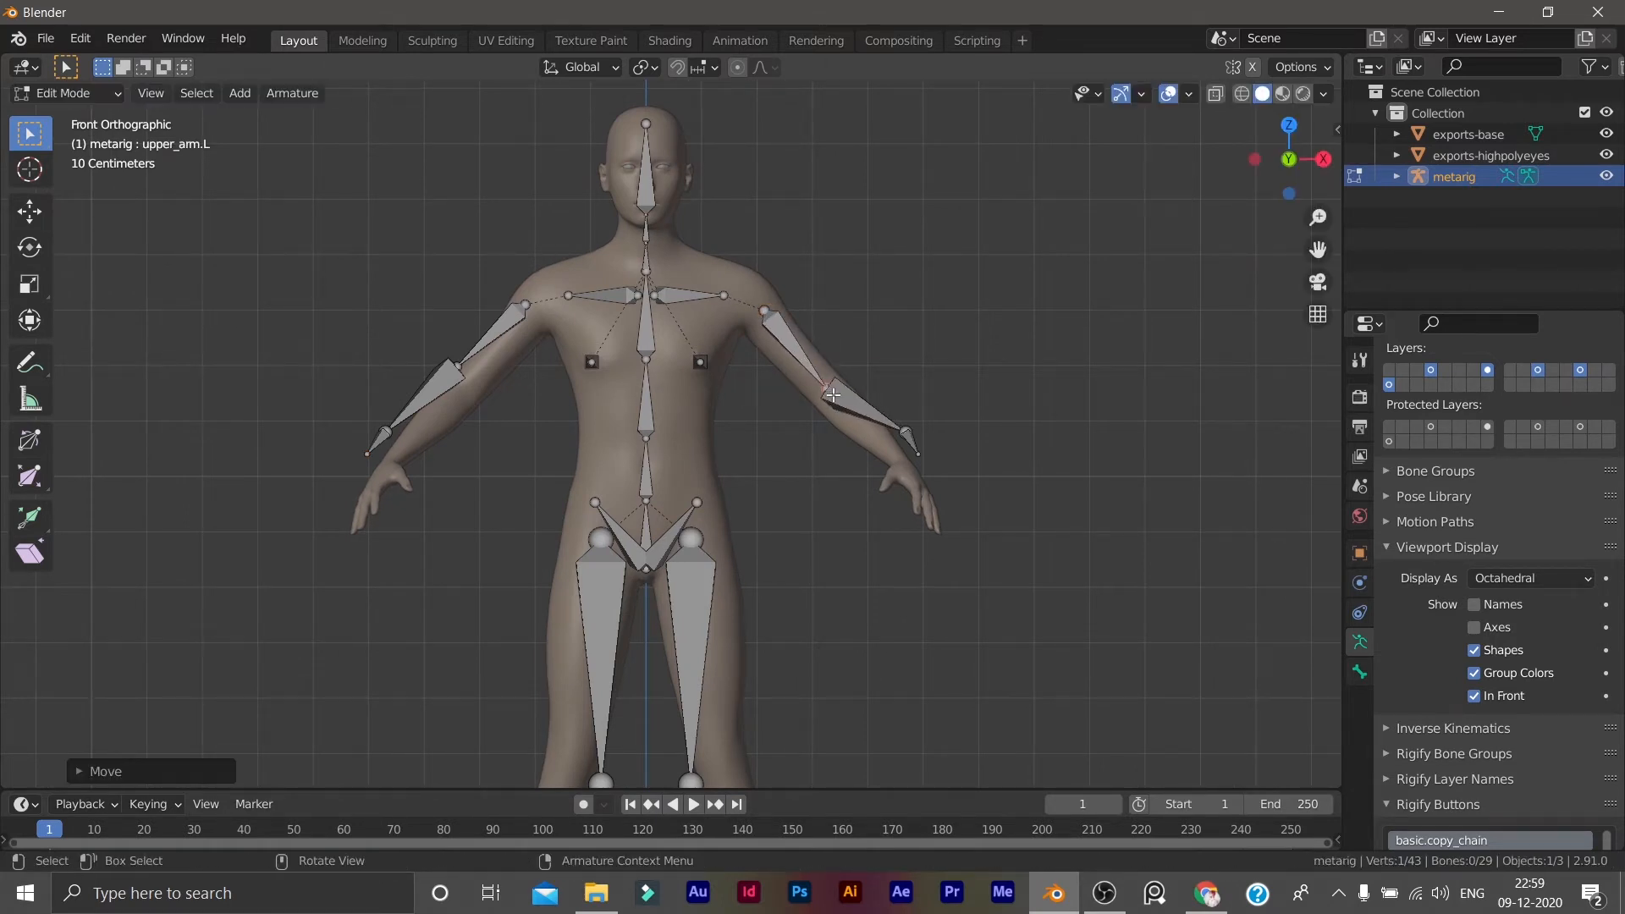
In front view, lower the left wrist joint onto the wrist and the left hand bone's tip by about 0.05 m.
click(908, 430)
key(g)
click(904, 460)
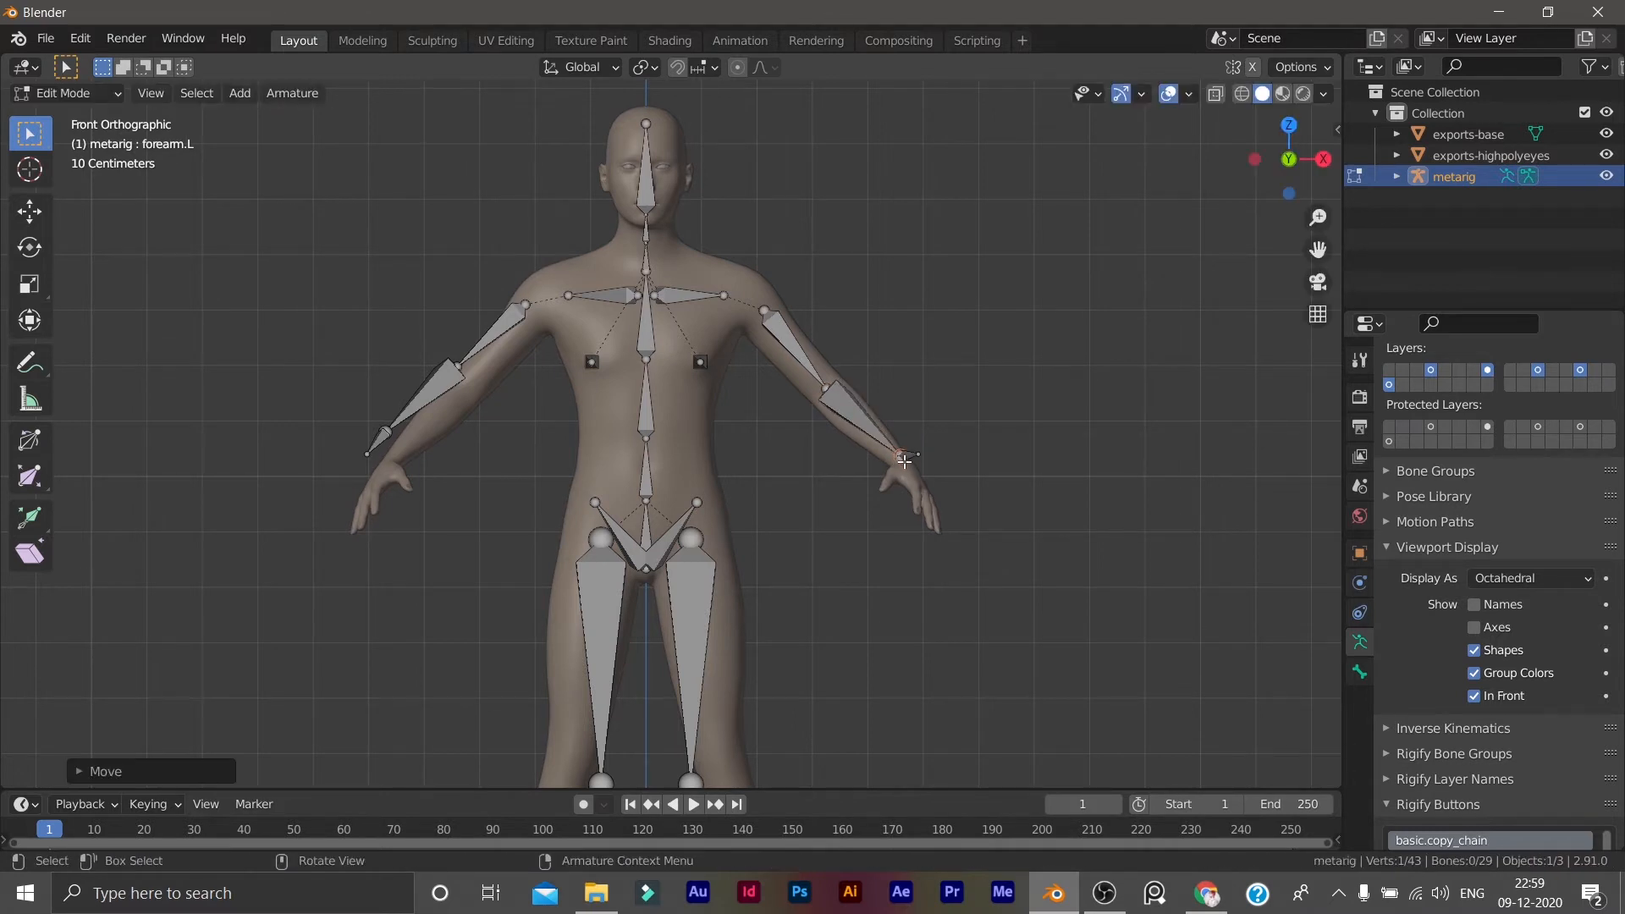
click(917, 453)
key(g)
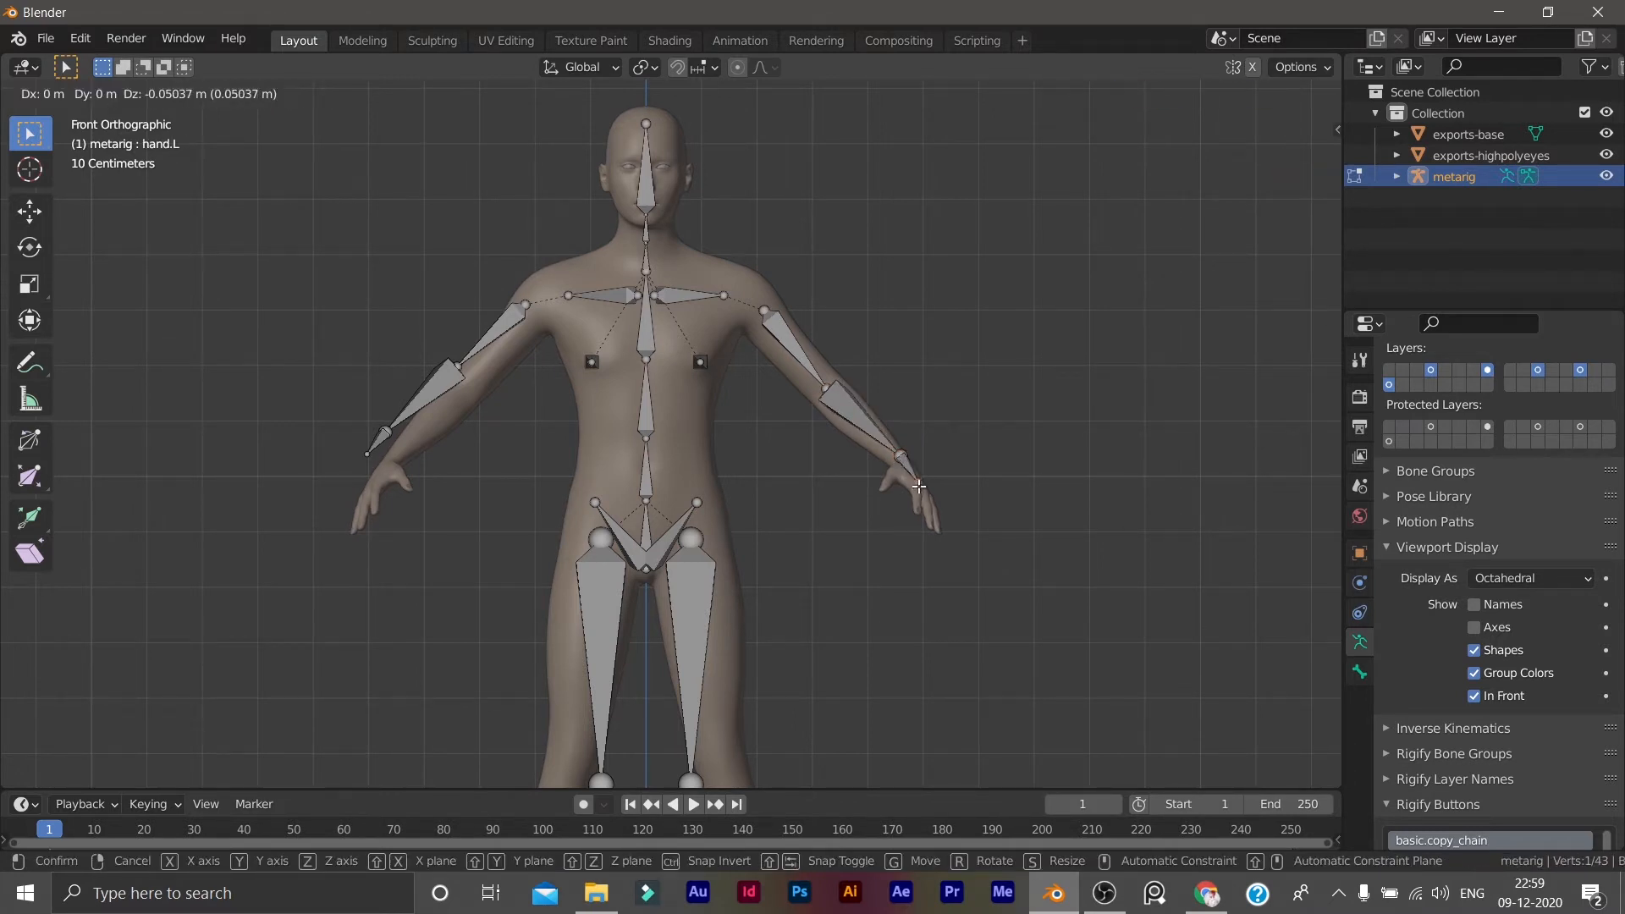
click(918, 483)
click(903, 454)
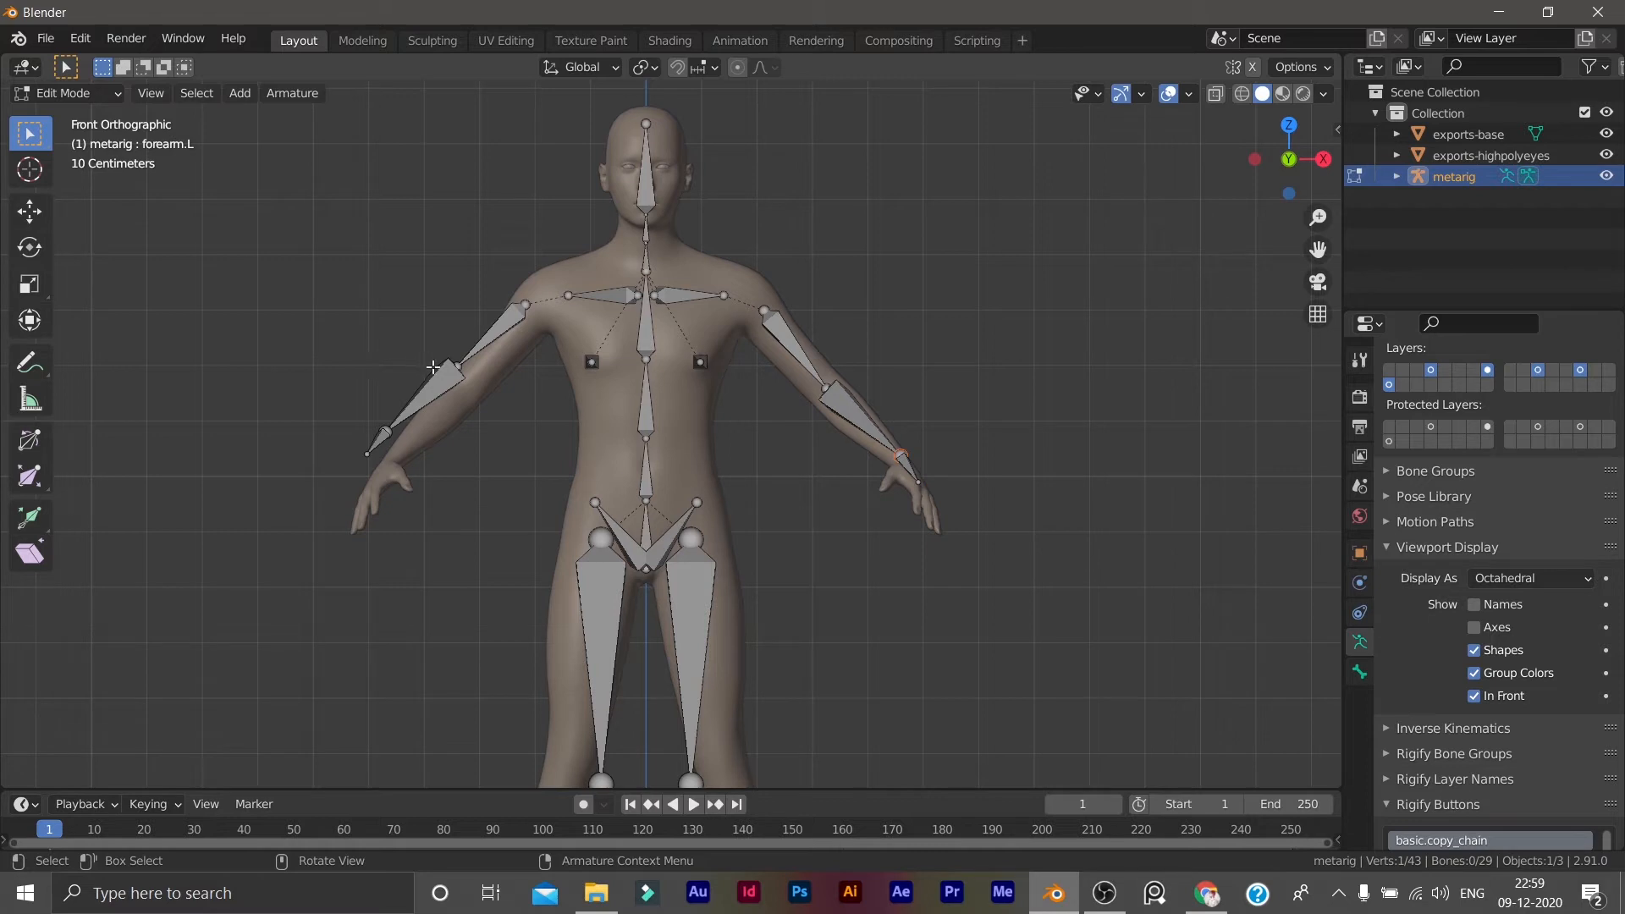
In front view, lower the right elbow, wrist and hand-tip joints so they sit inside the mesh's right arm and hand.
click(459, 369)
key(g)
click(467, 406)
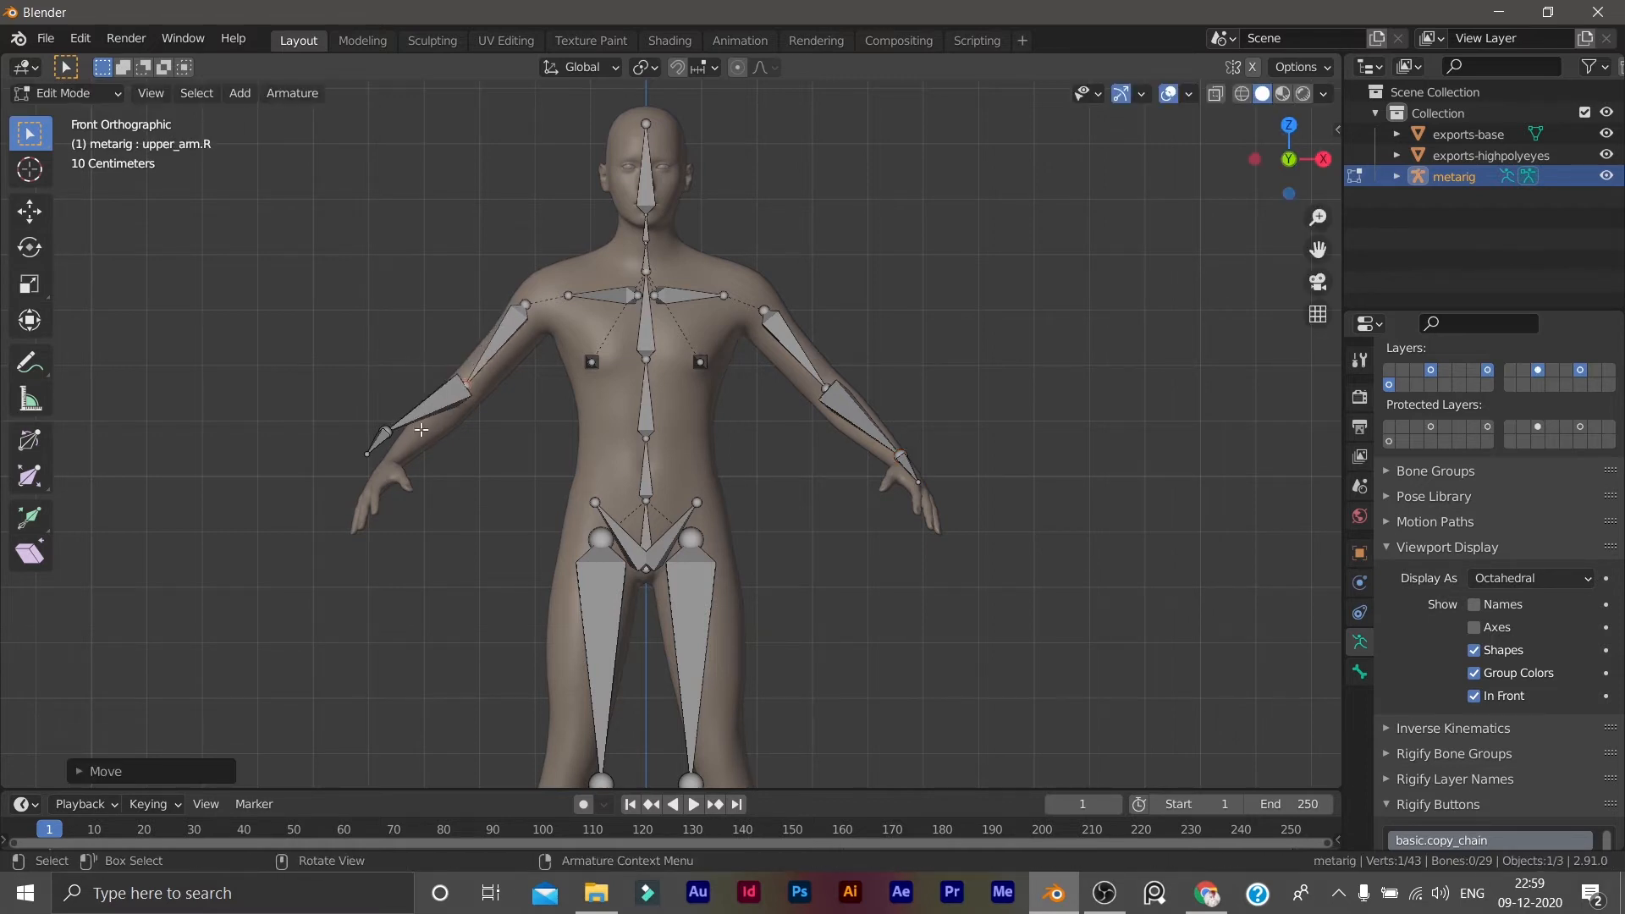
click(388, 431)
key(g)
click(387, 462)
click(373, 455)
key(g)
click(370, 512)
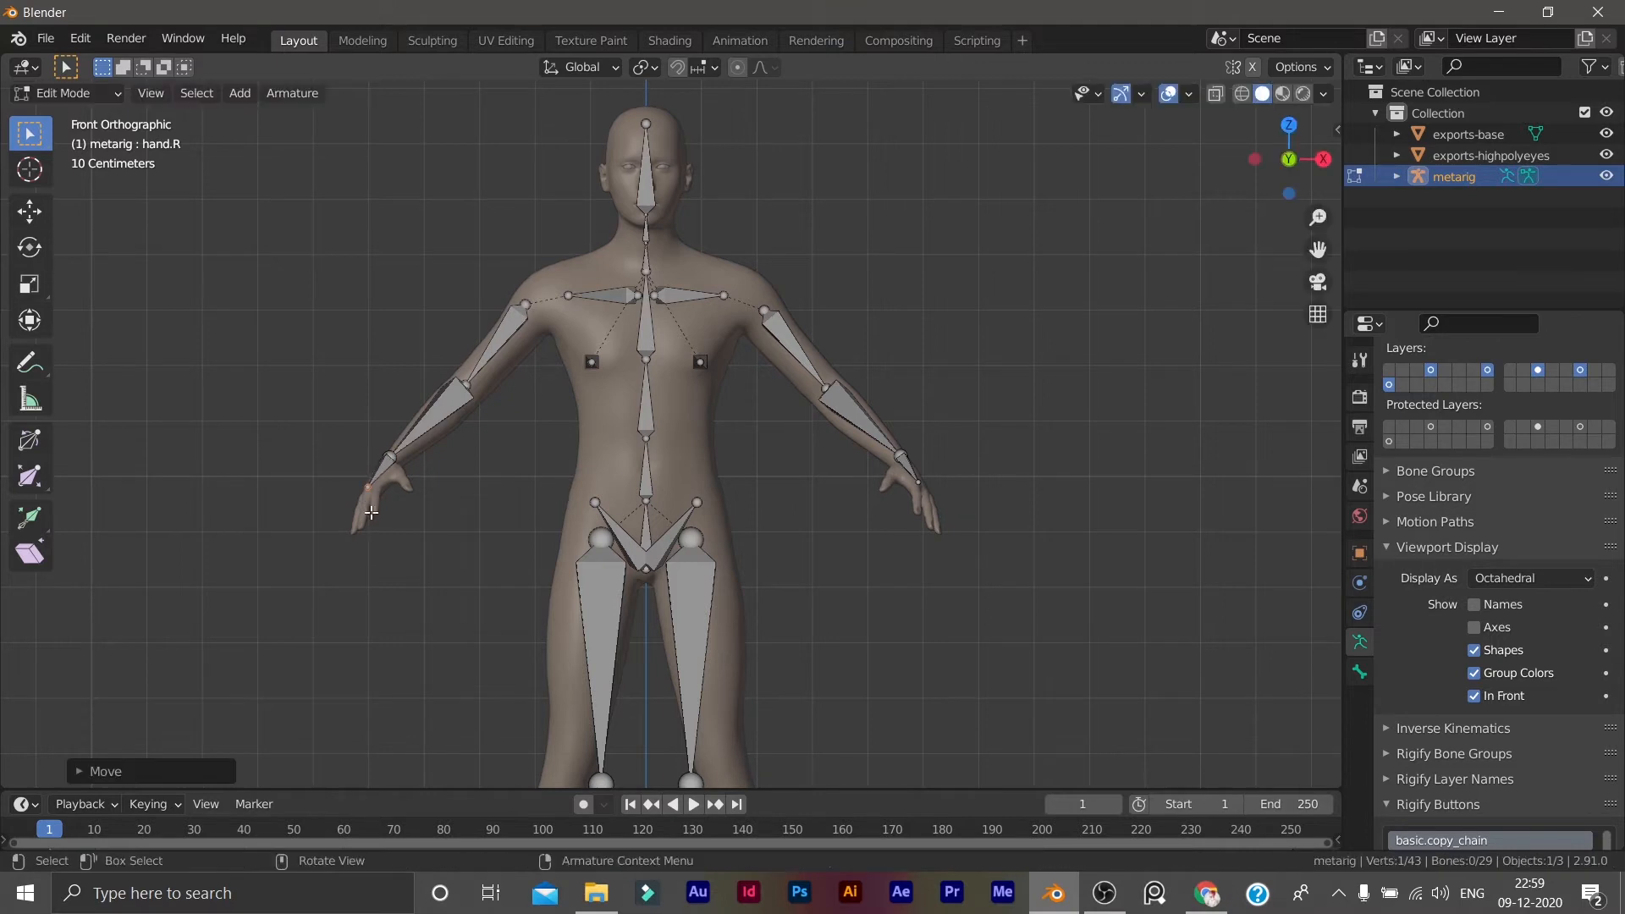
Examine from several angles how the arm, shoulder and upper-body bones sit inside the mesh.
middle_drag(370, 512, 481, 594)
middle_drag(526, 385, 671, 252)
scroll(653, 351, up, 2)
middle_drag(625, 332, 506, 328)
scroll(688, 236, up, 1)
mouse_move(684, 282)
middle_down()
mouse_move(562, 333)
mouse_move(667, 304)
middle_up()
key(KP_1)
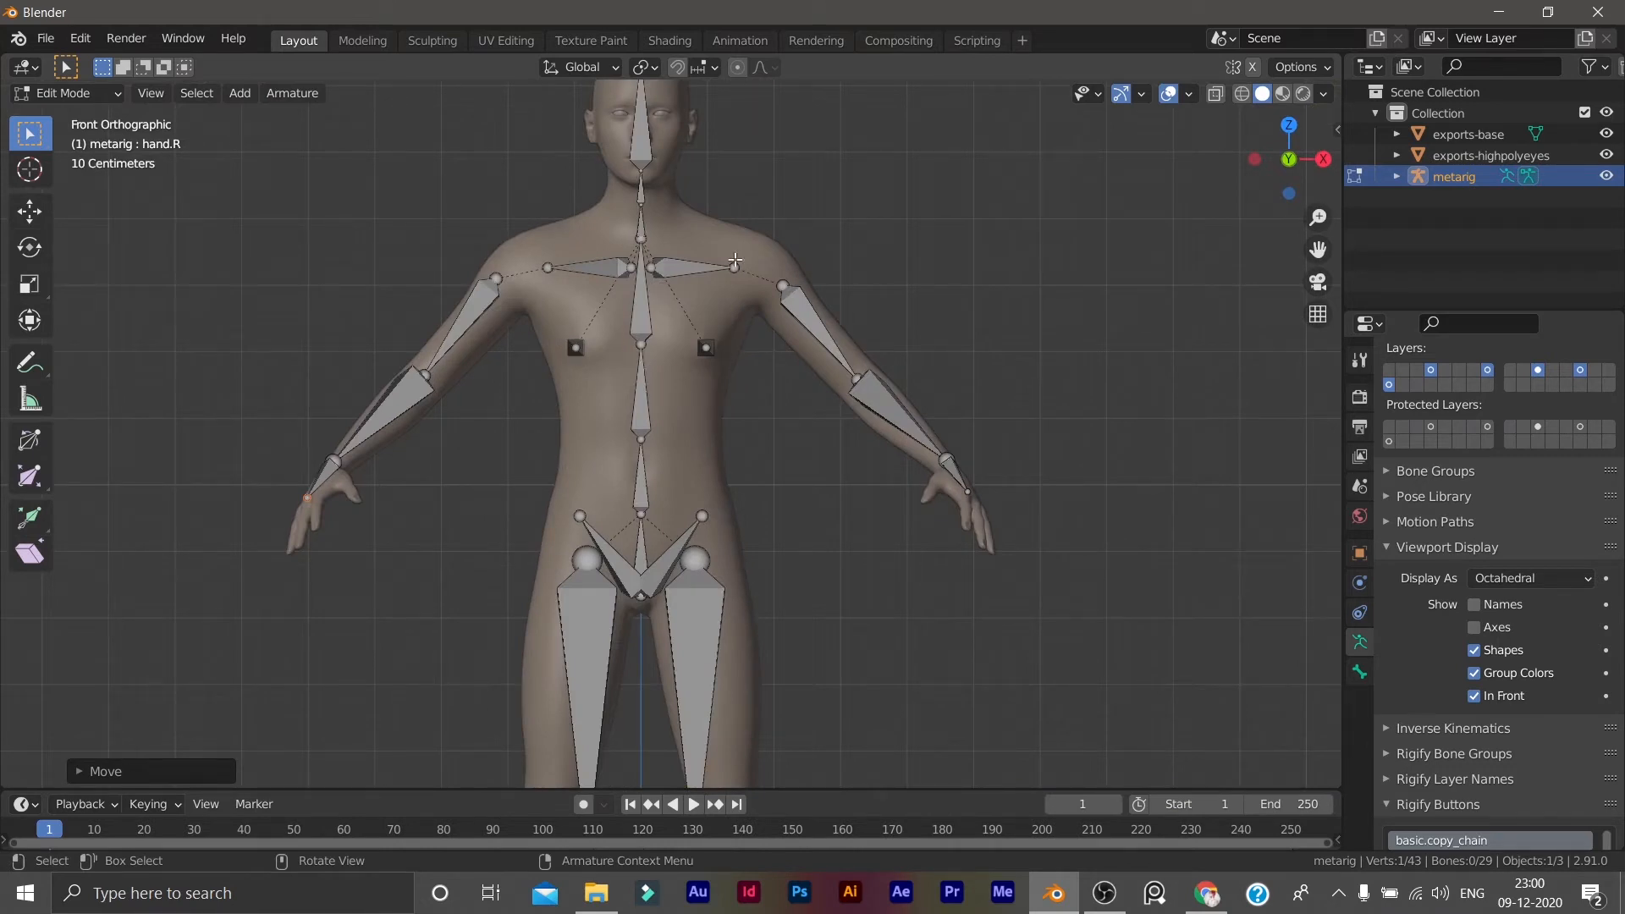
scroll(734, 269, down, 2)
middle_drag(734, 269, 501, 362)
In right side view, move the joint below the head bone forward and adjust the mid-neck joint between spine.004 and spine.005.
key(KP_3)
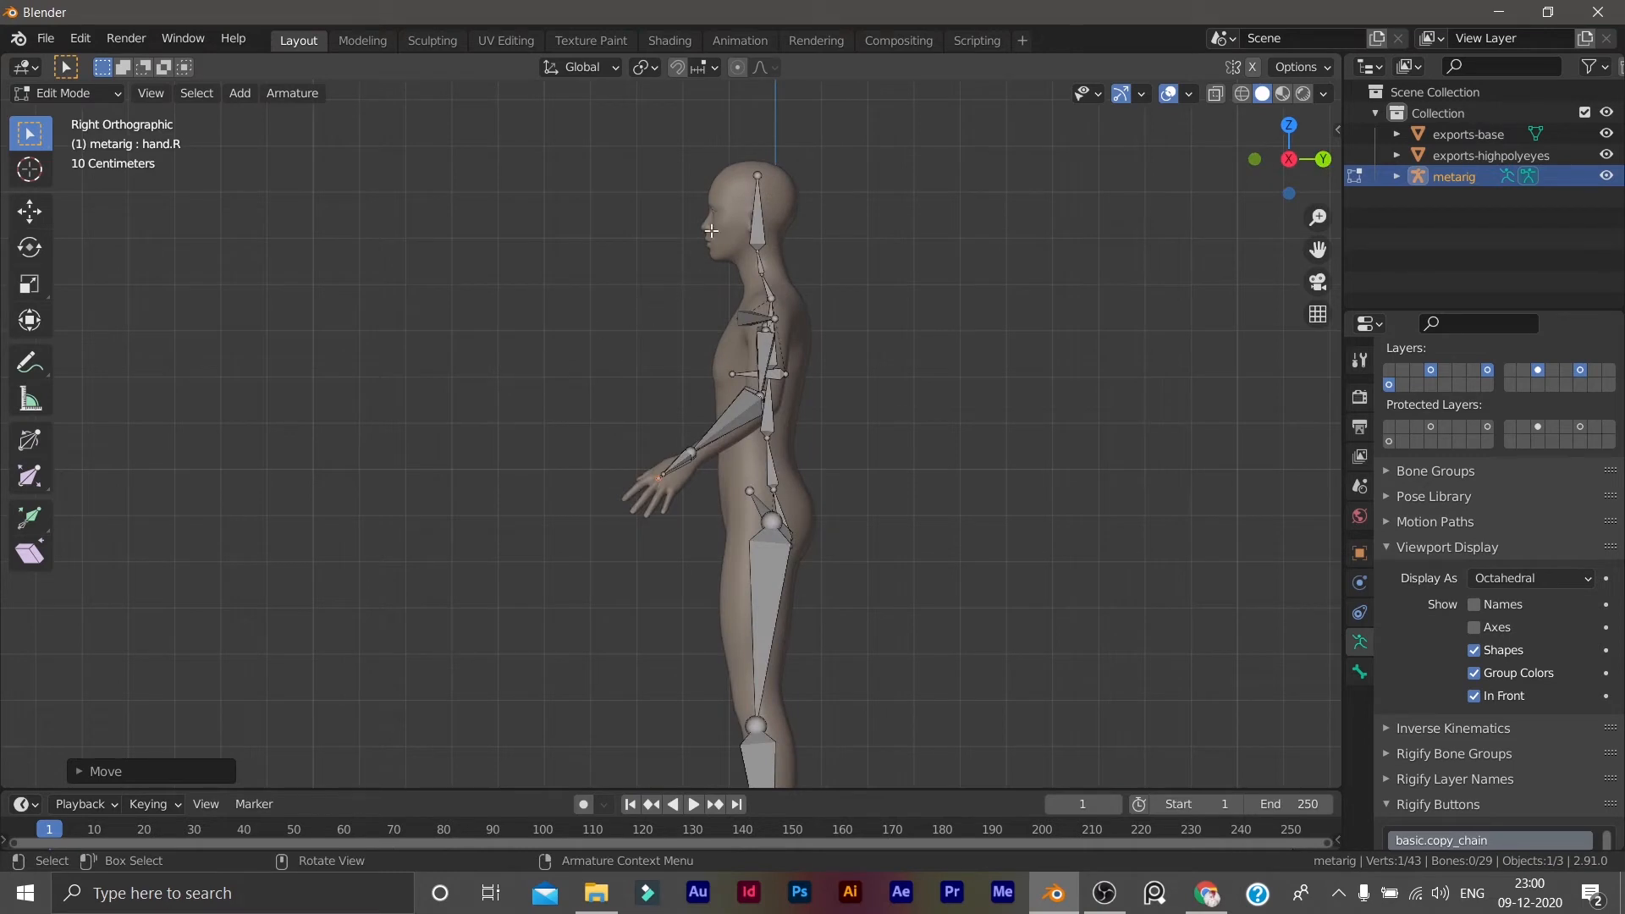
click(754, 247)
key(g)
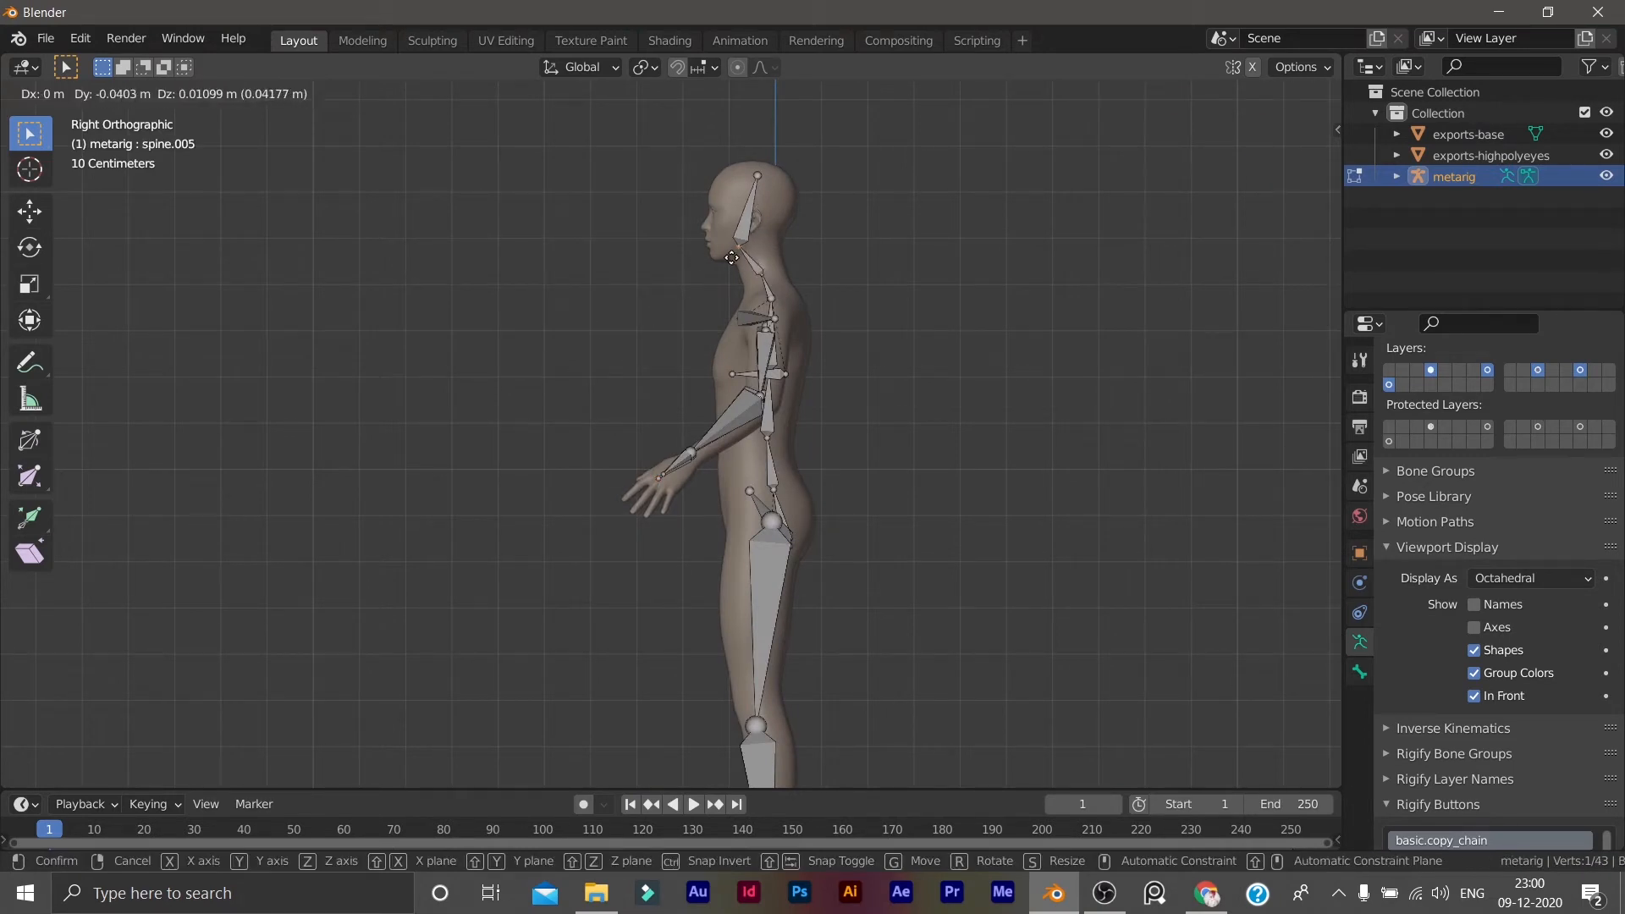
click(759, 265)
click(764, 270)
key(g)
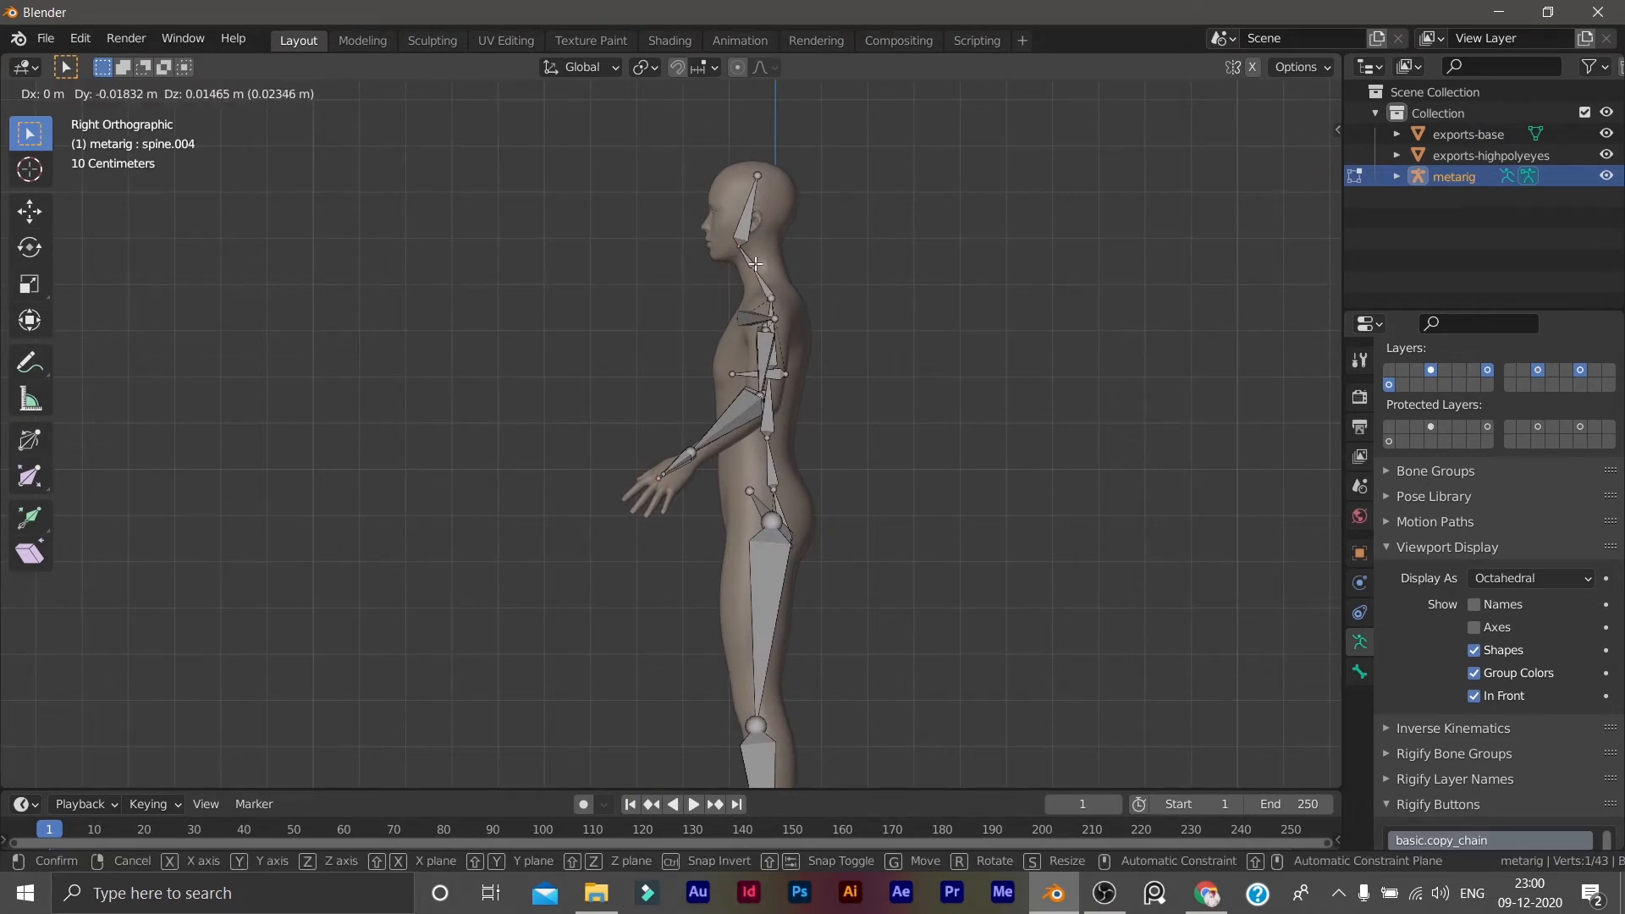
click(754, 267)
click(770, 298)
key(g)
click(773, 307)
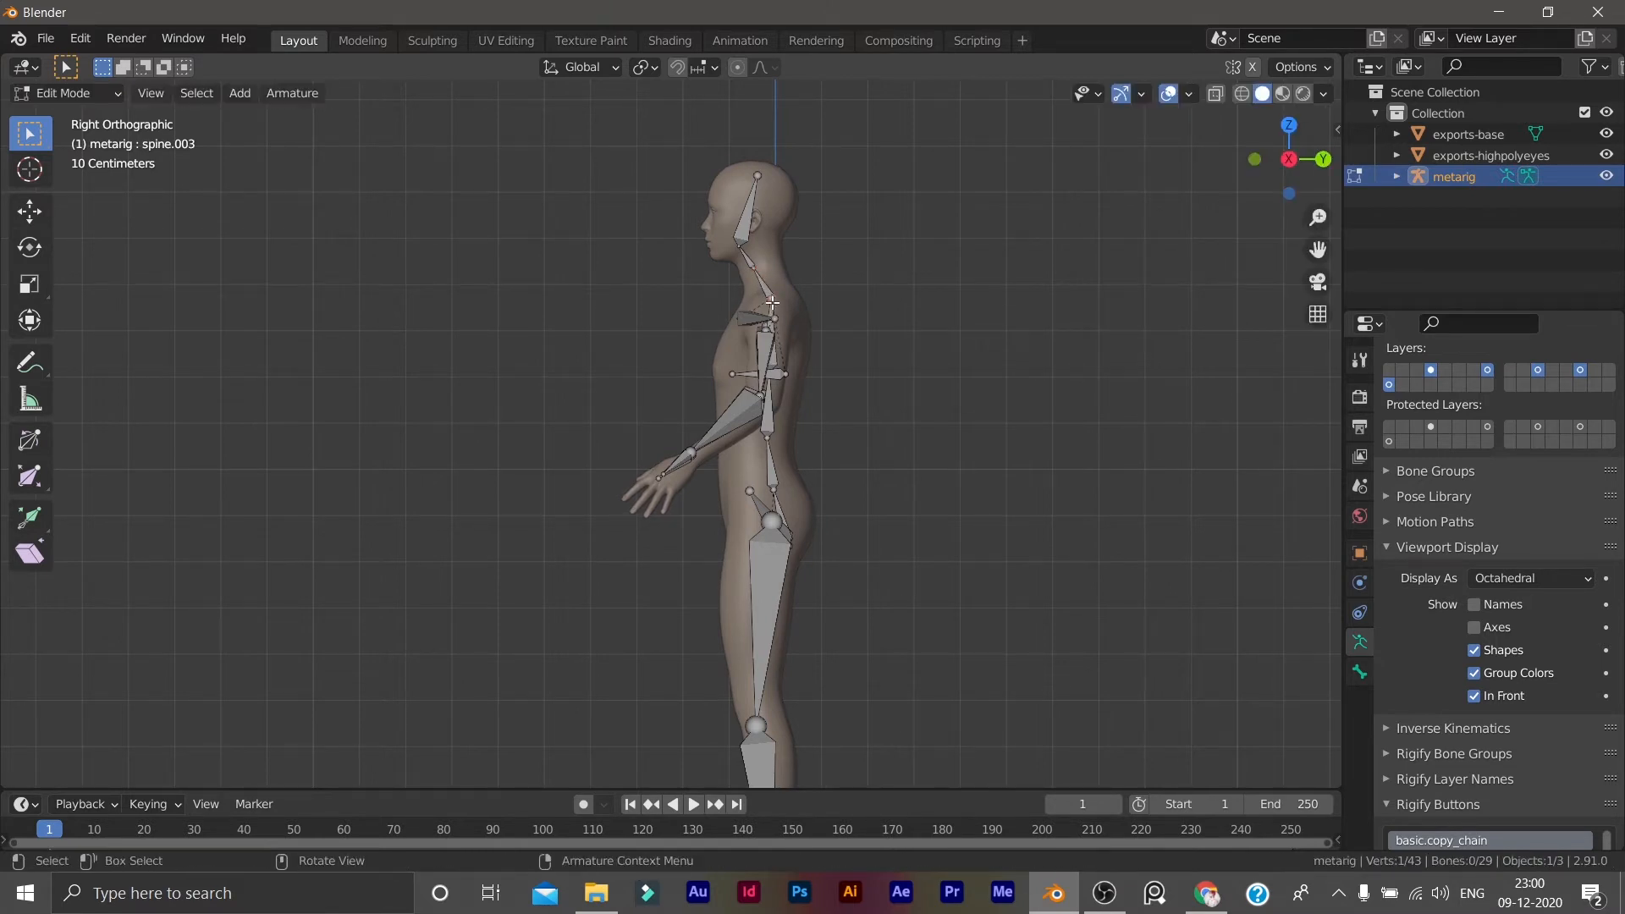
click(768, 317)
key(g)
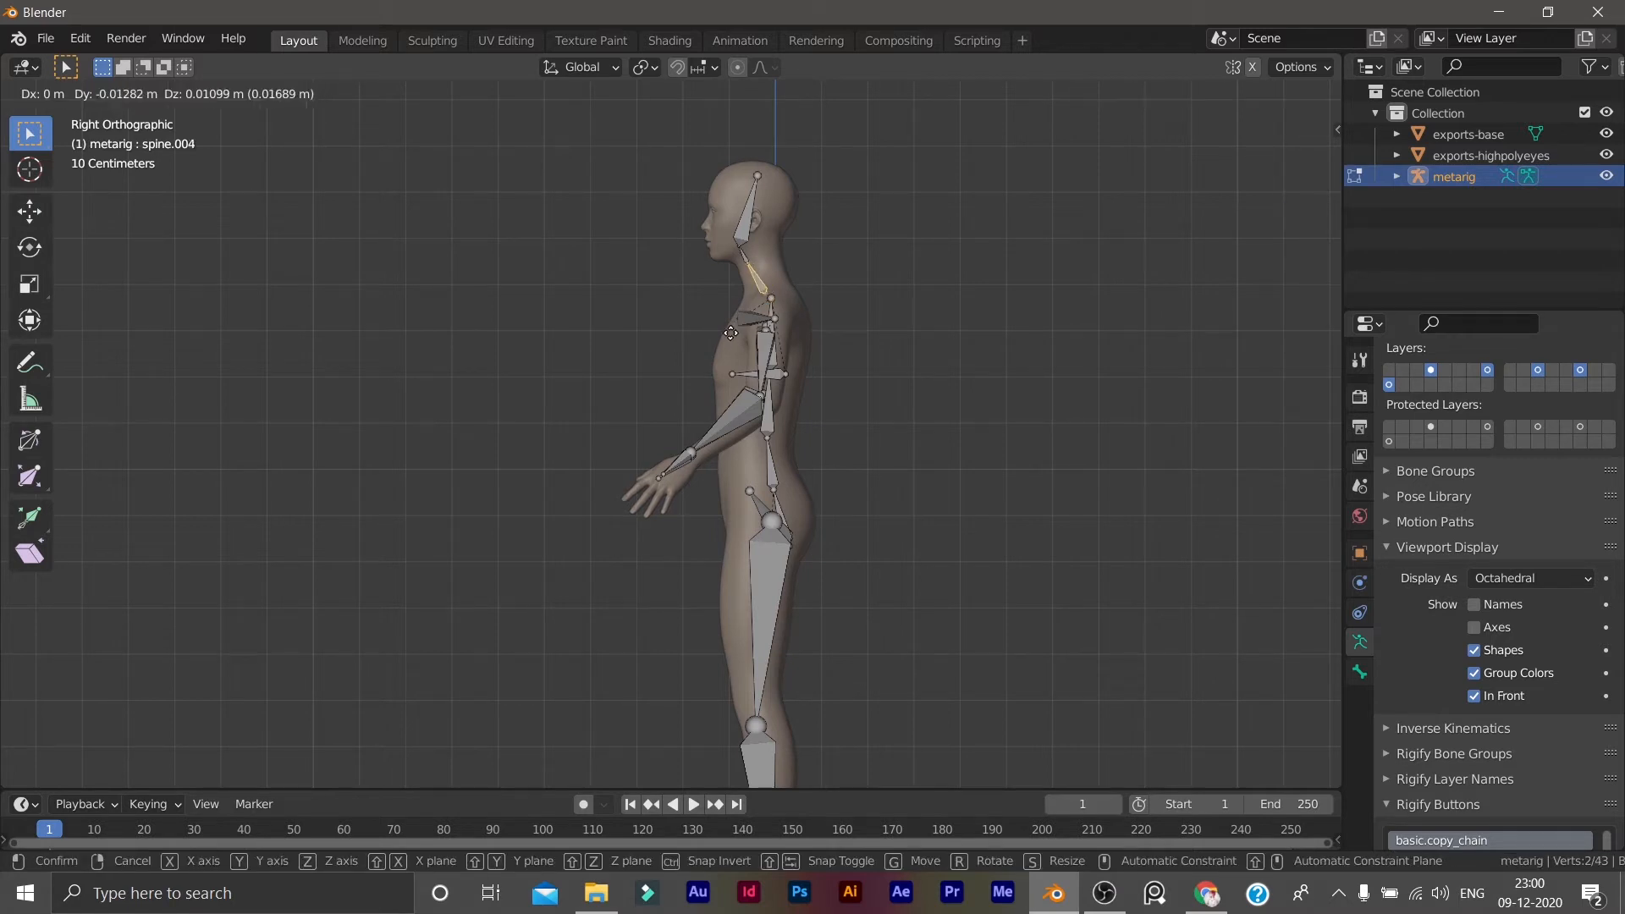
click(764, 307)
click(766, 298)
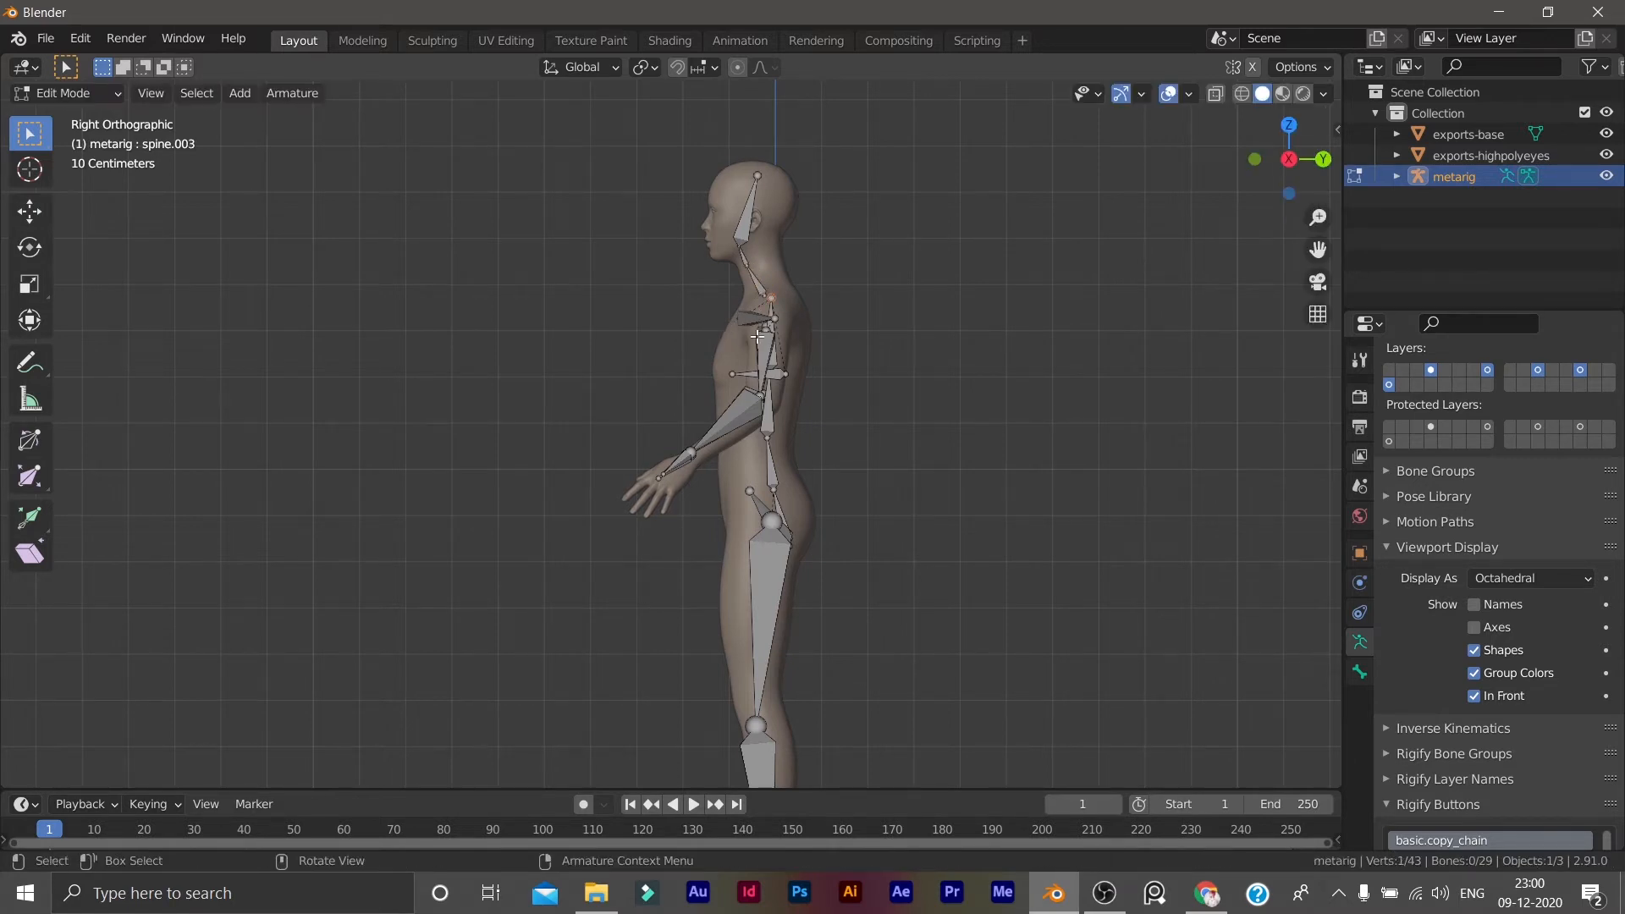
In right side view, raise the base of neck bone spine.004 slightly up the neck and nudge bone spine.005 backward.
scroll(752, 312, up, 3)
scroll(858, 247, up, 1)
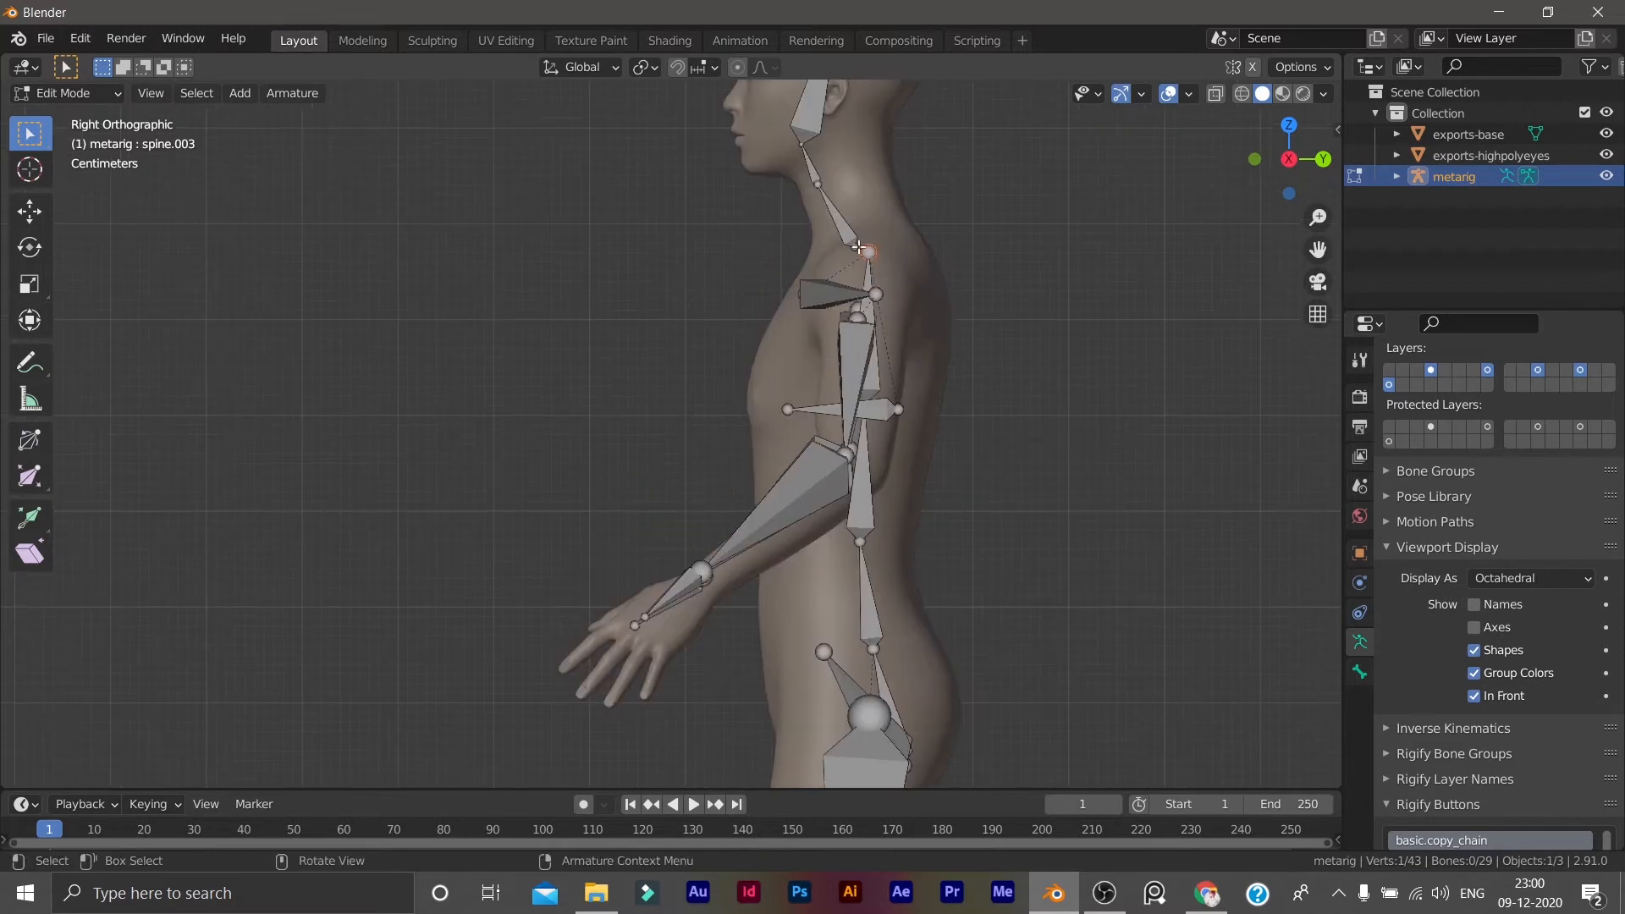
click(855, 248)
key(g)
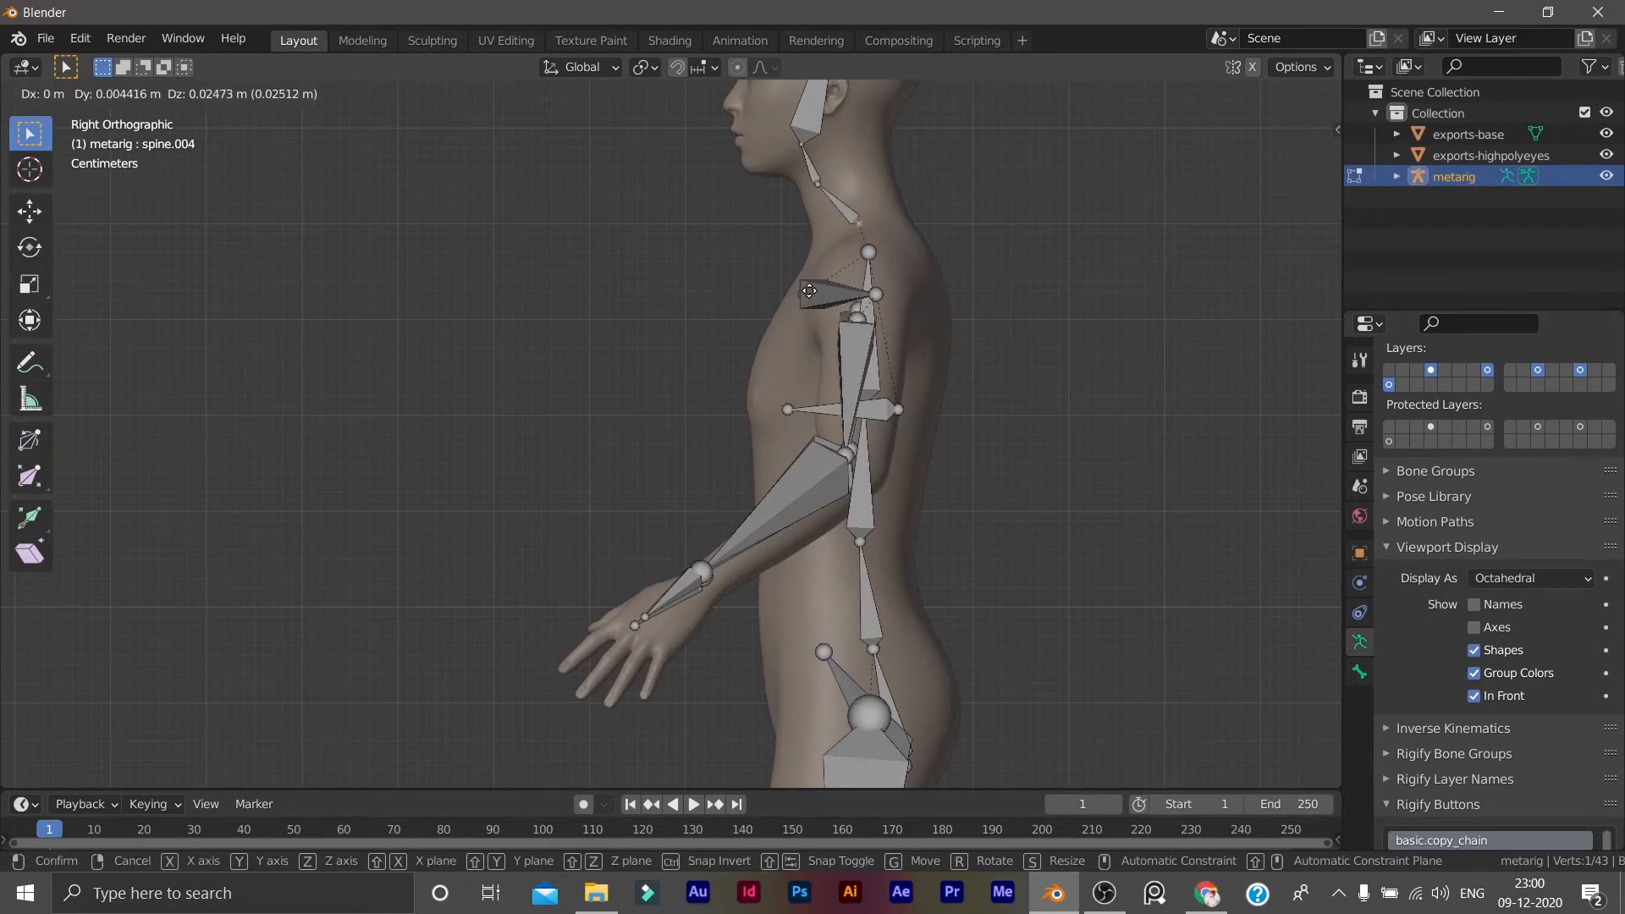
click(807, 211)
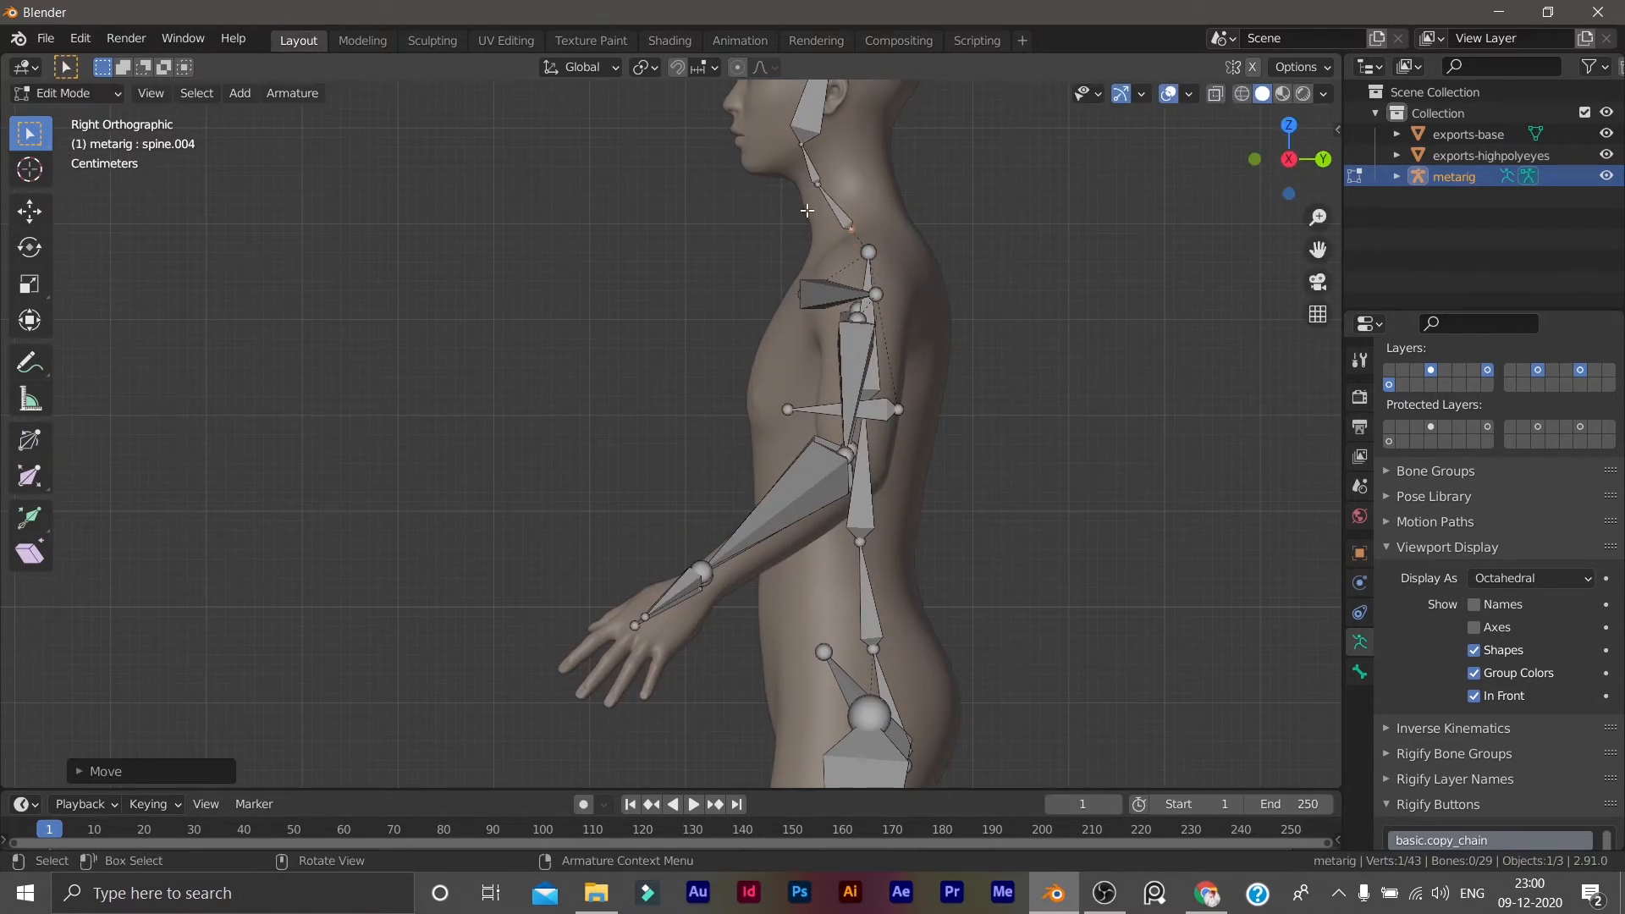
click(802, 152)
key(g)
click(811, 157)
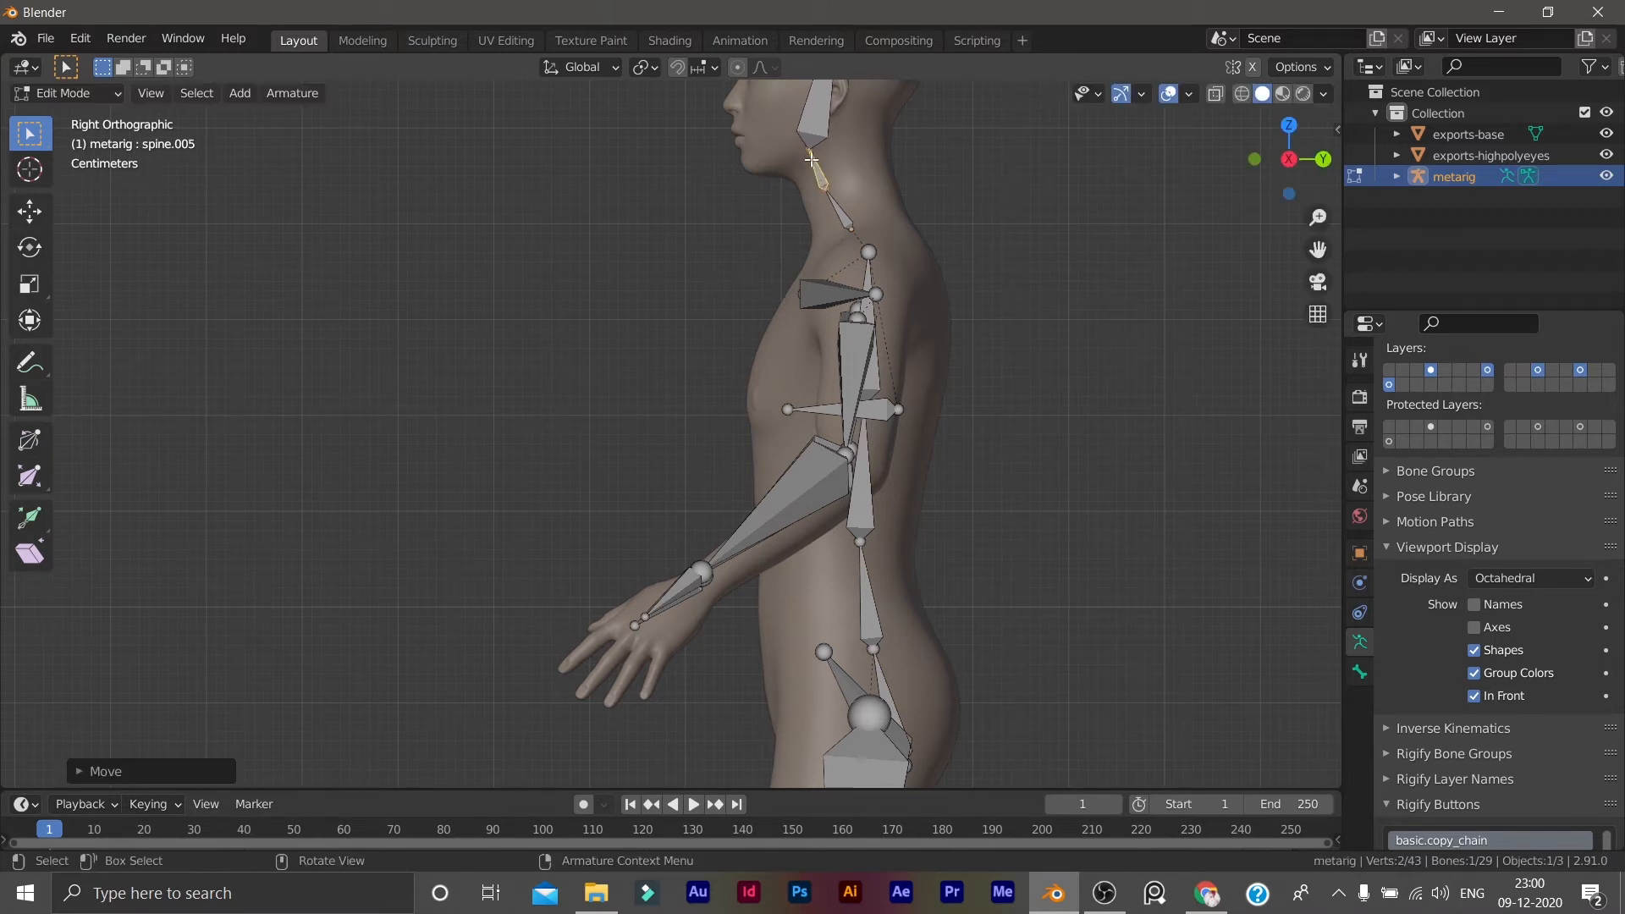
In front view, move the right thigh bone's hip joint slightly down and outward inside the mesh's hip.
middle_drag(779, 259, 777, 411)
scroll(777, 411, down, 3)
scroll(777, 411, up, 2)
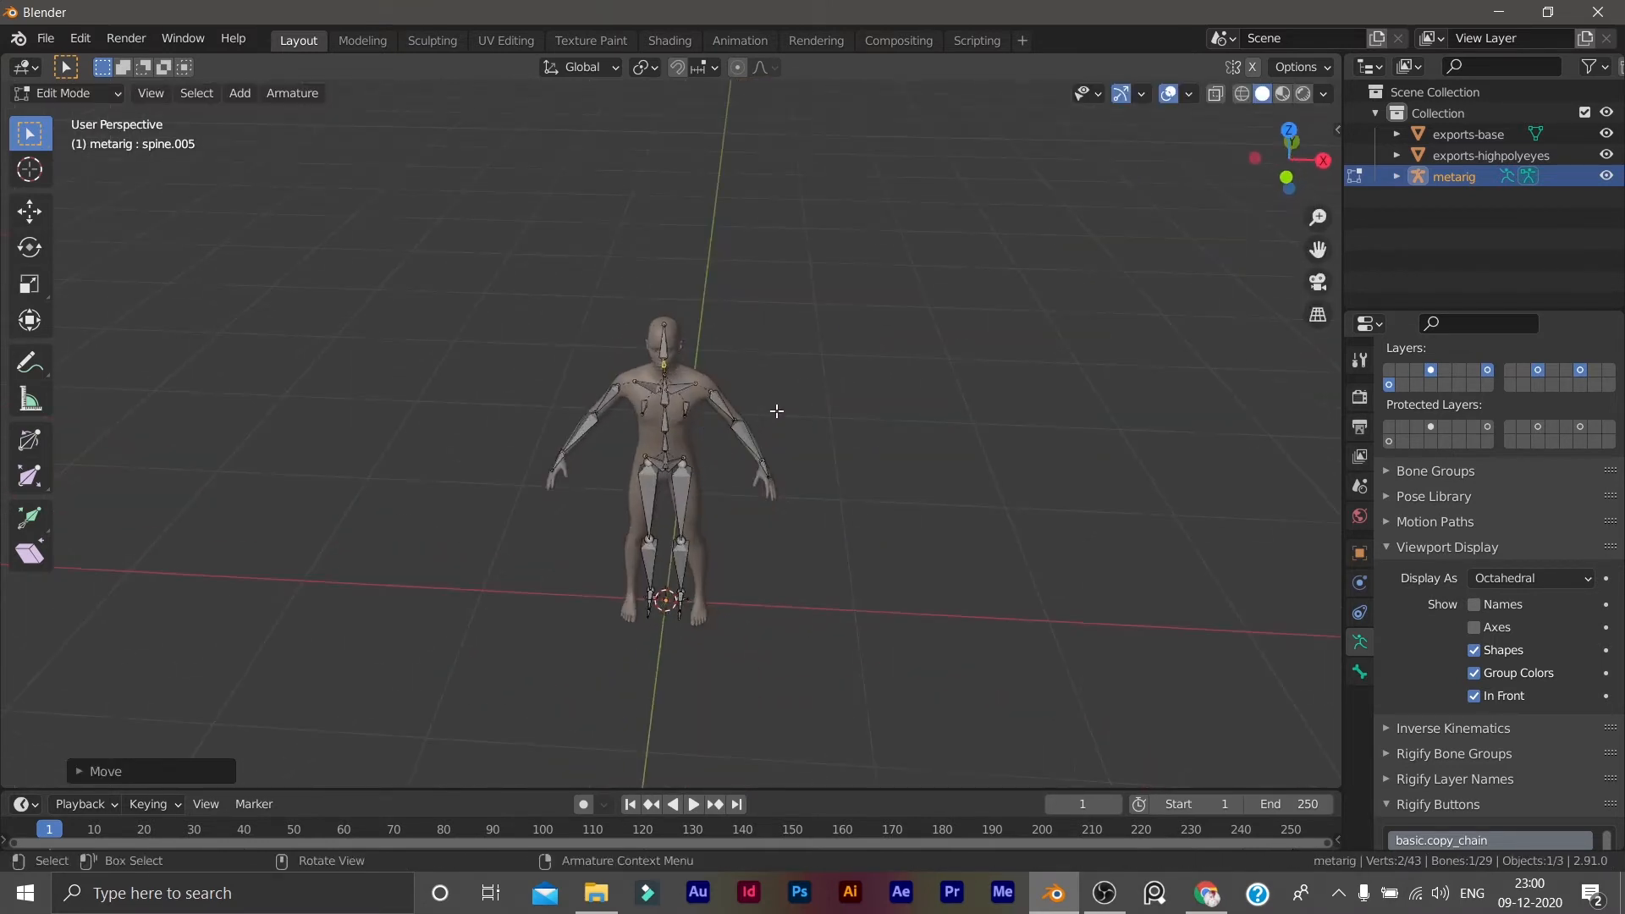
scroll(777, 411, up, 5)
shift+middle_drag(754, 536, 891, 300)
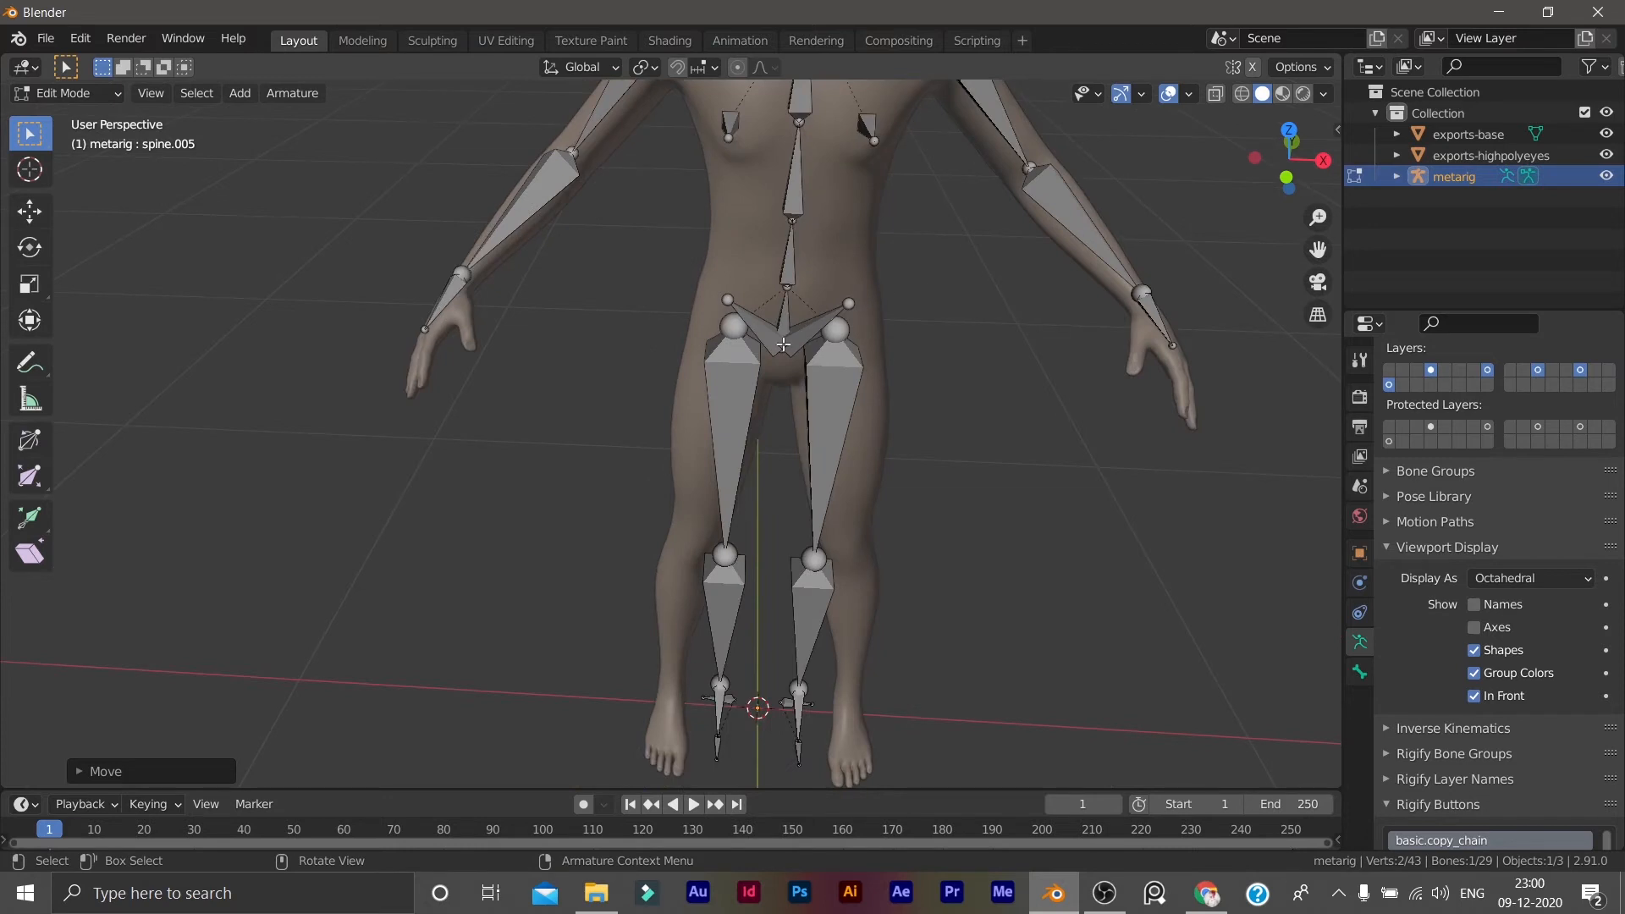
click(735, 325)
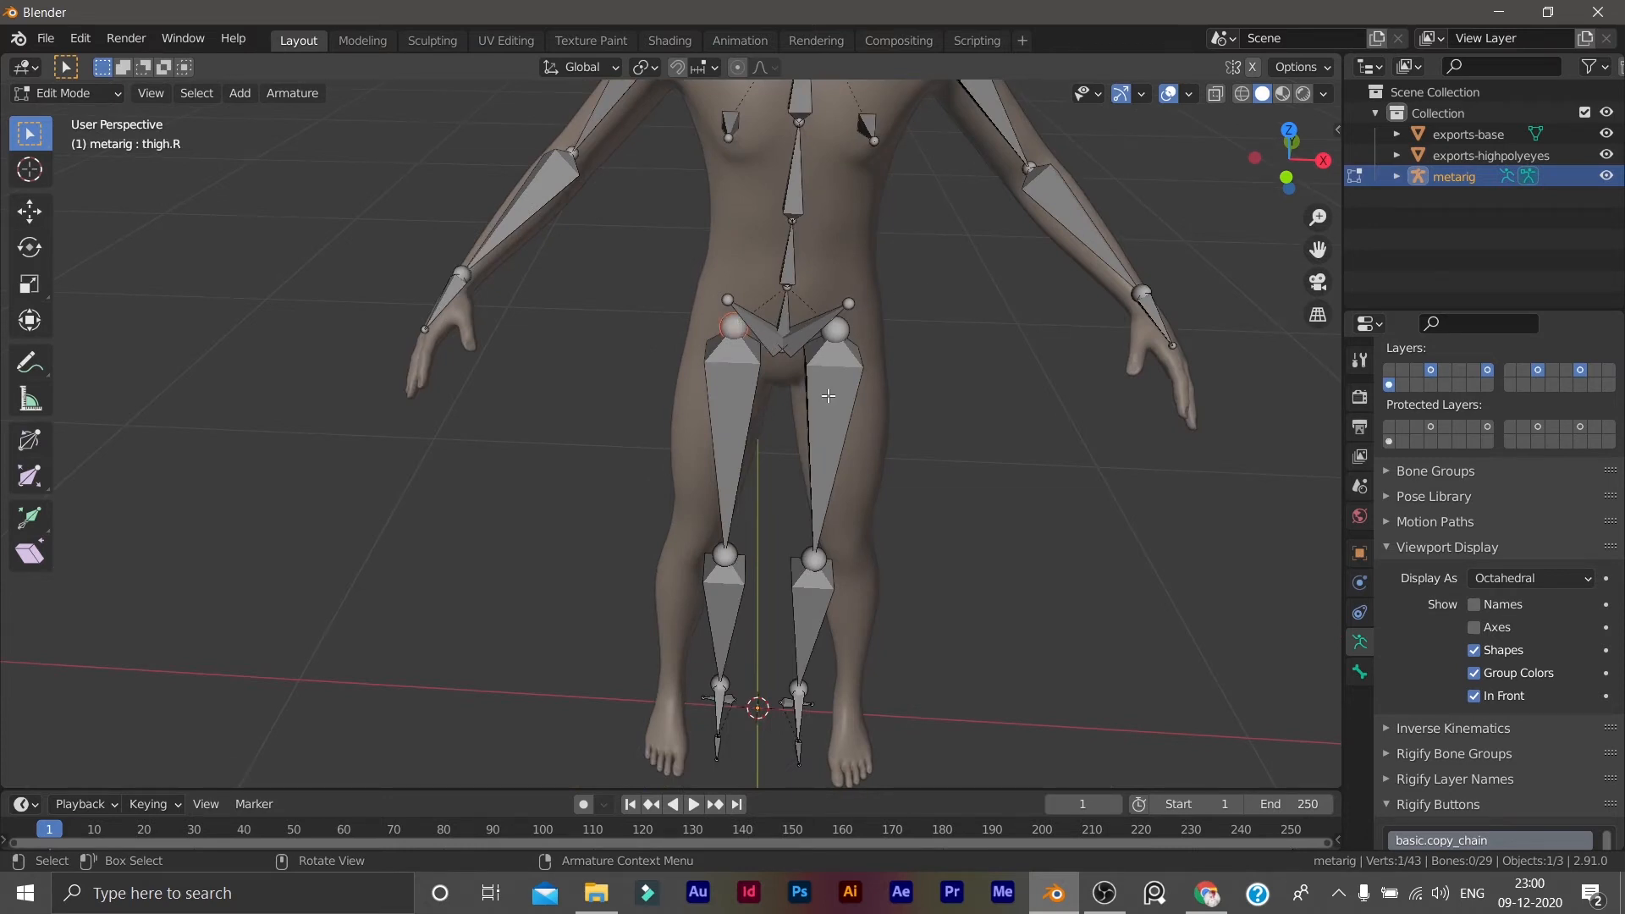
key(KP_1)
scroll(823, 414, down, 1)
key(g)
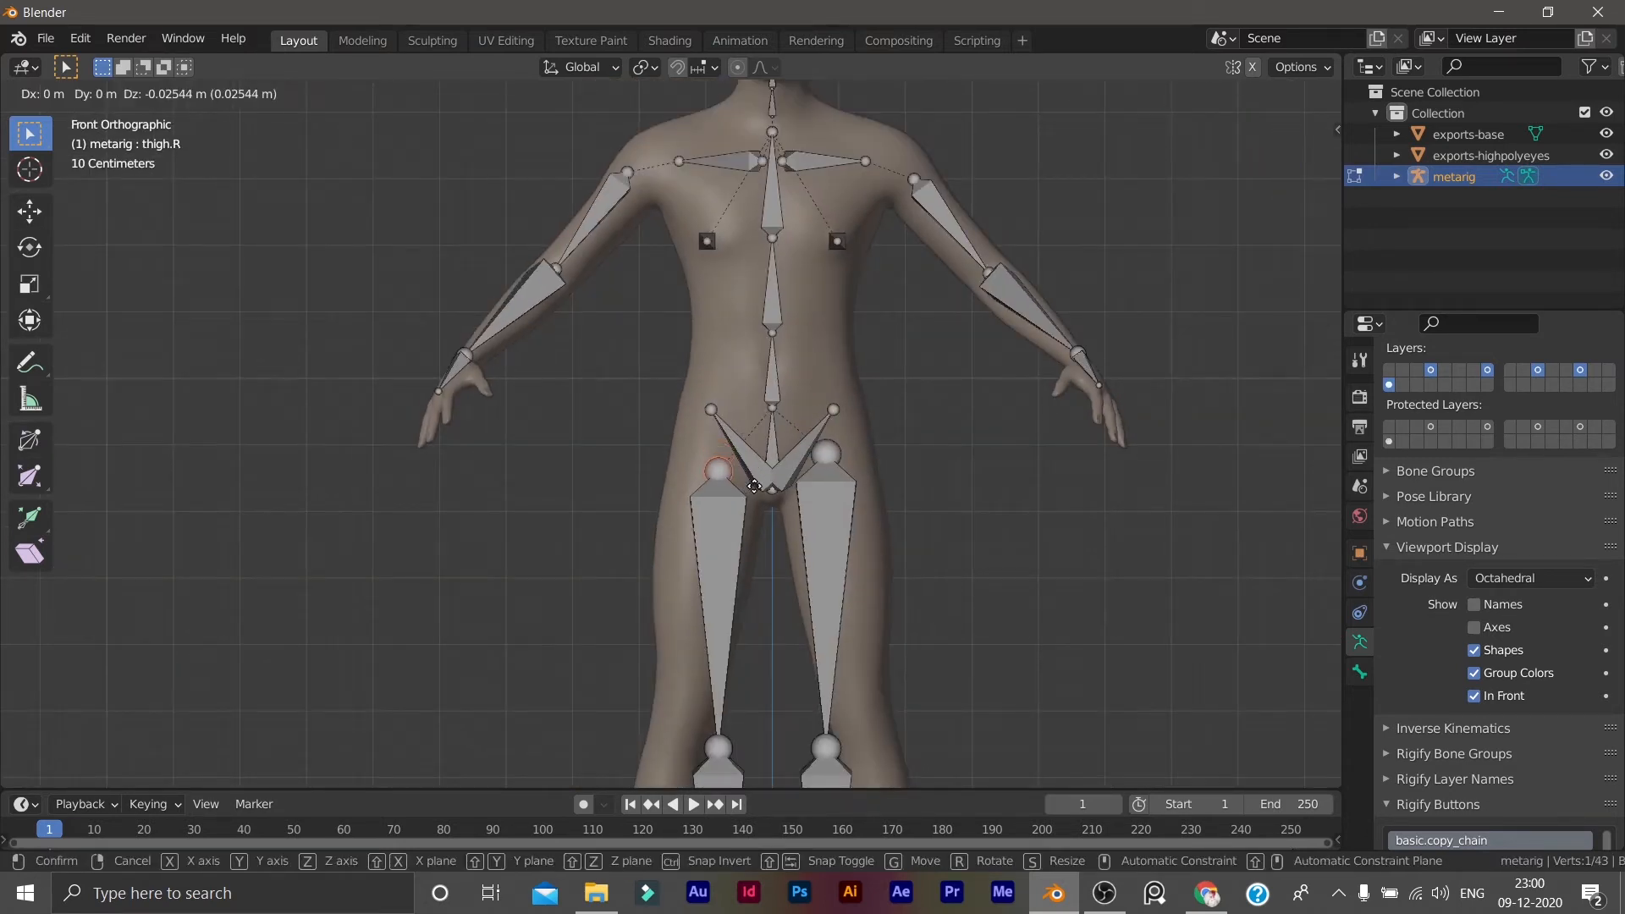
click(749, 489)
scroll(795, 496, down, 3)
scroll(794, 537, up, 1)
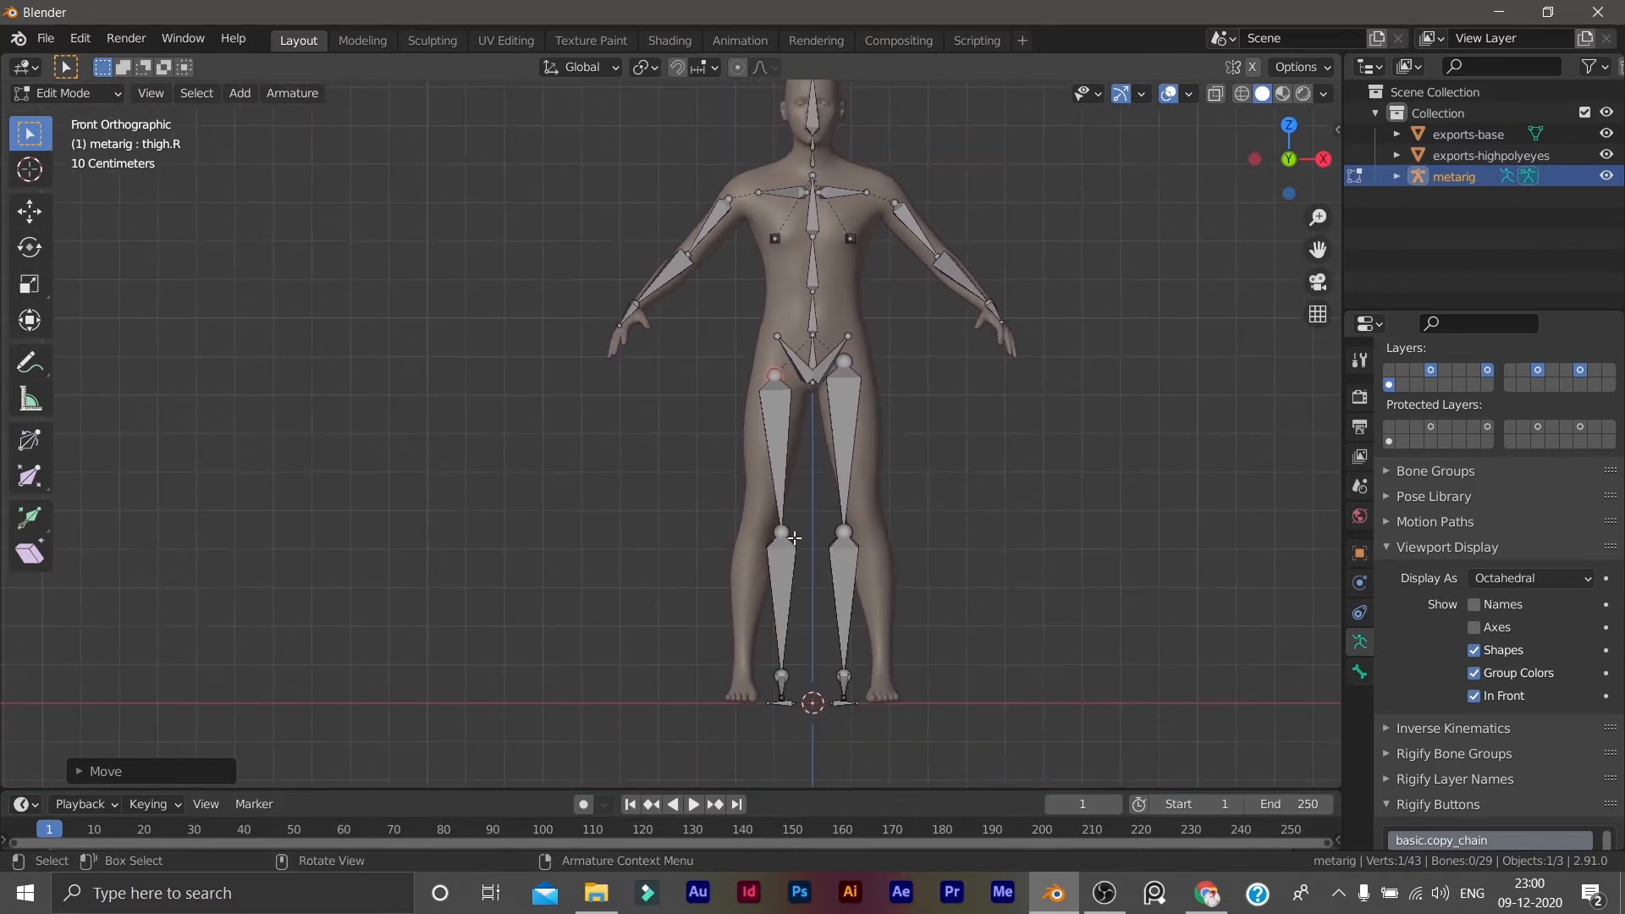
In front view, move the right knee joint outward and slightly down, and shift the right foot bones outward along X inside the mesh's foot.
click(783, 533)
key(g)
click(765, 568)
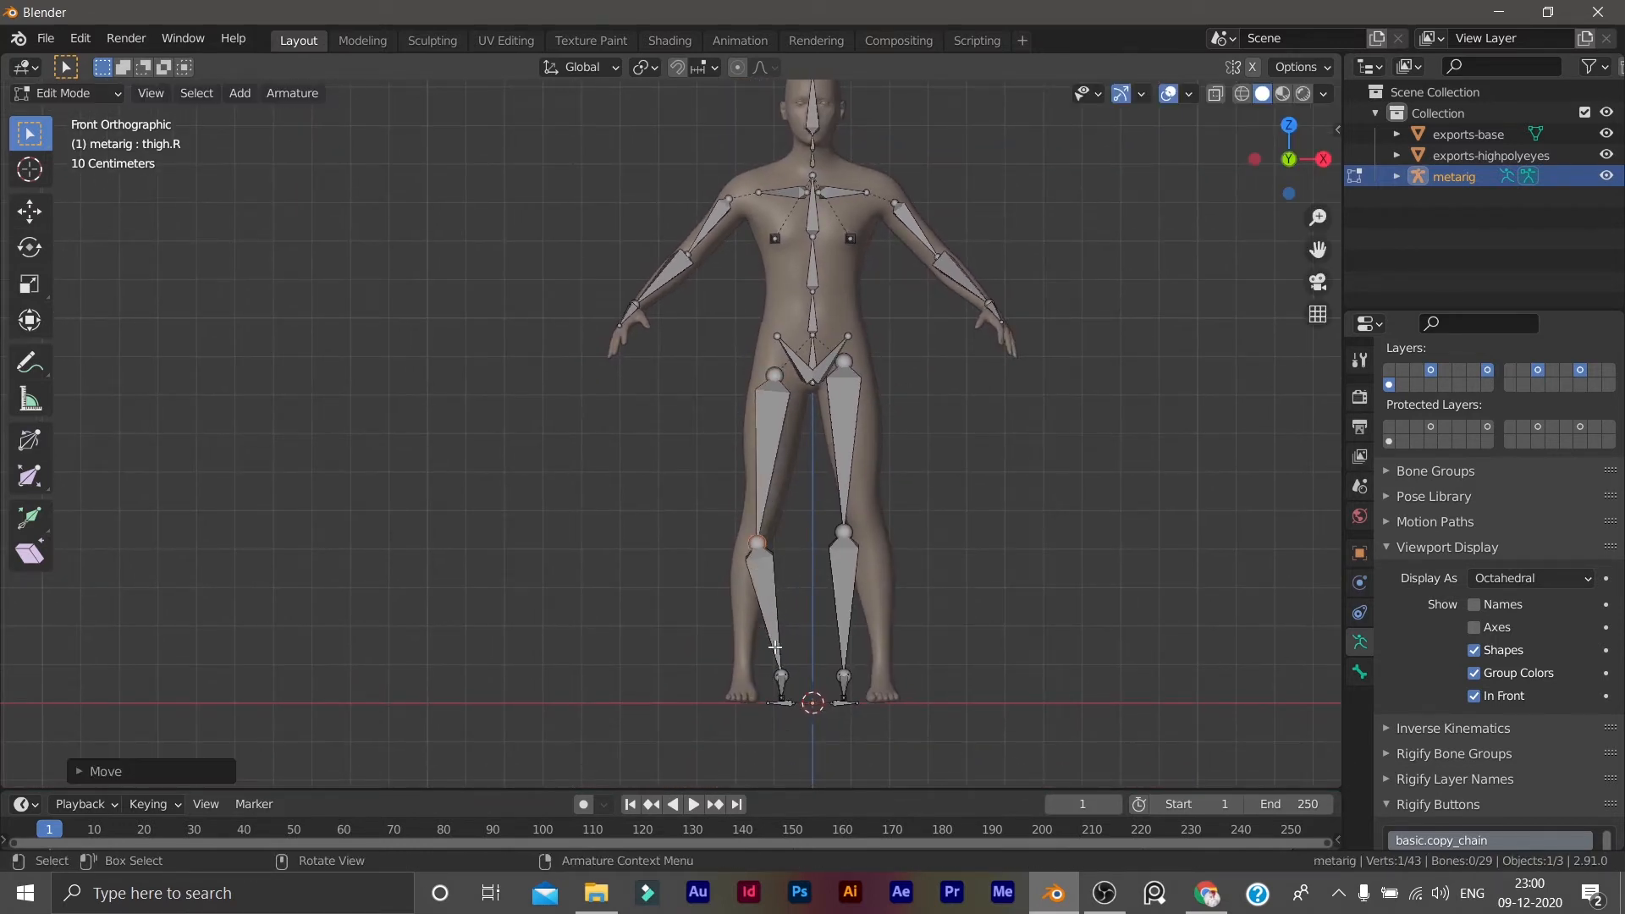
click(779, 677)
key(g)
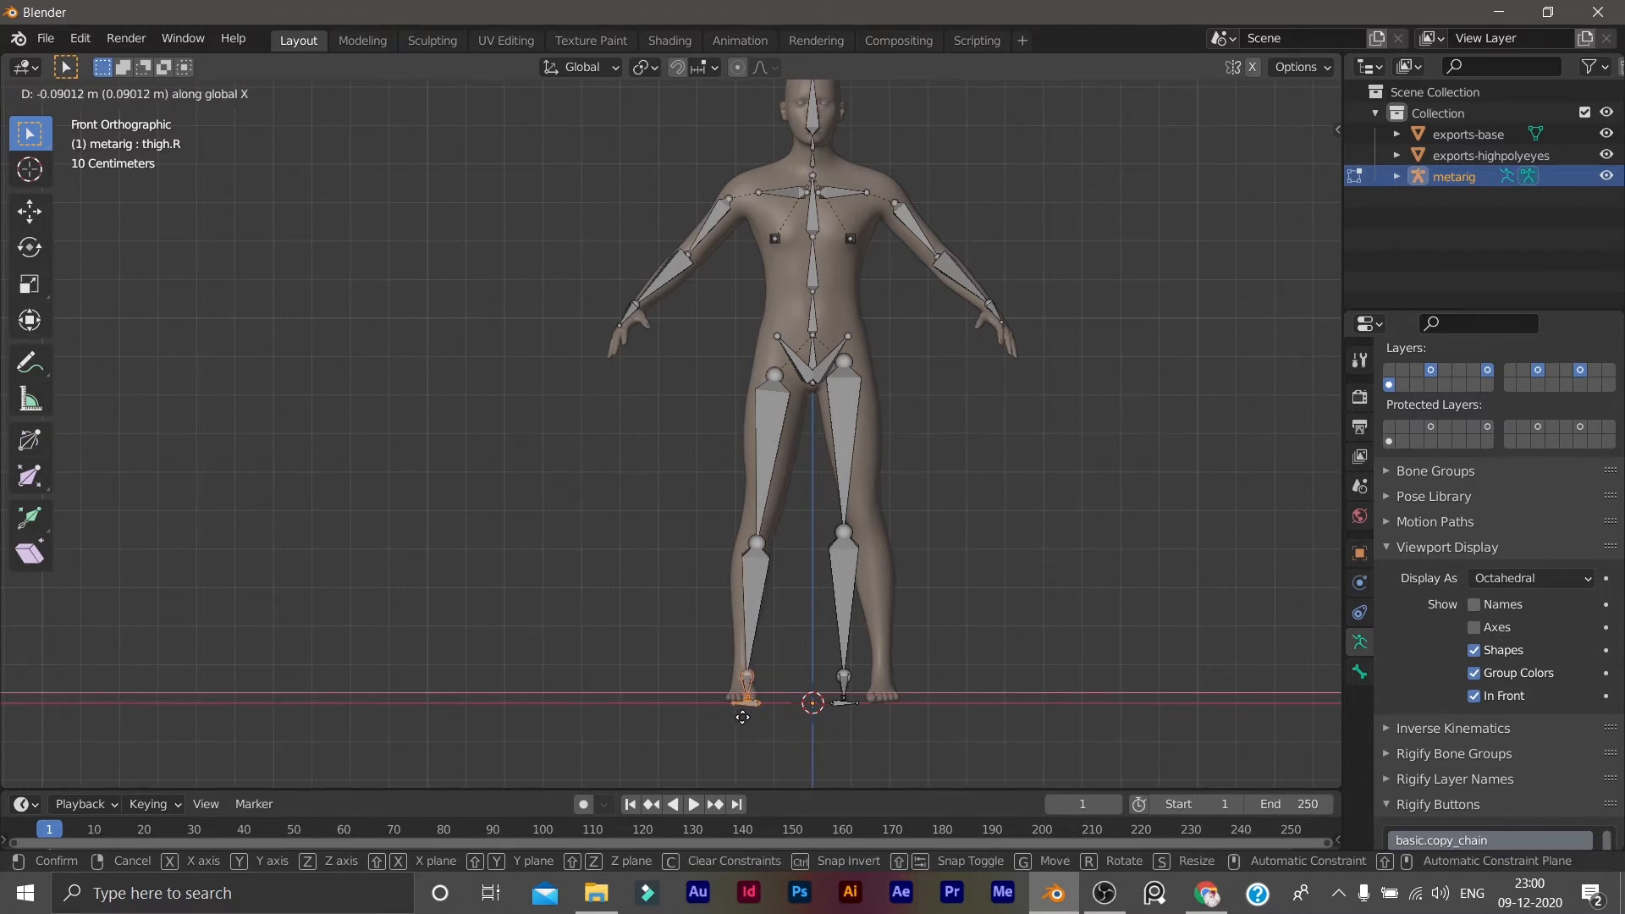
click(739, 728)
Shift the left shin and foot bones outward along X by about 0.077 m and lower the left knee joint slightly.
click(845, 610)
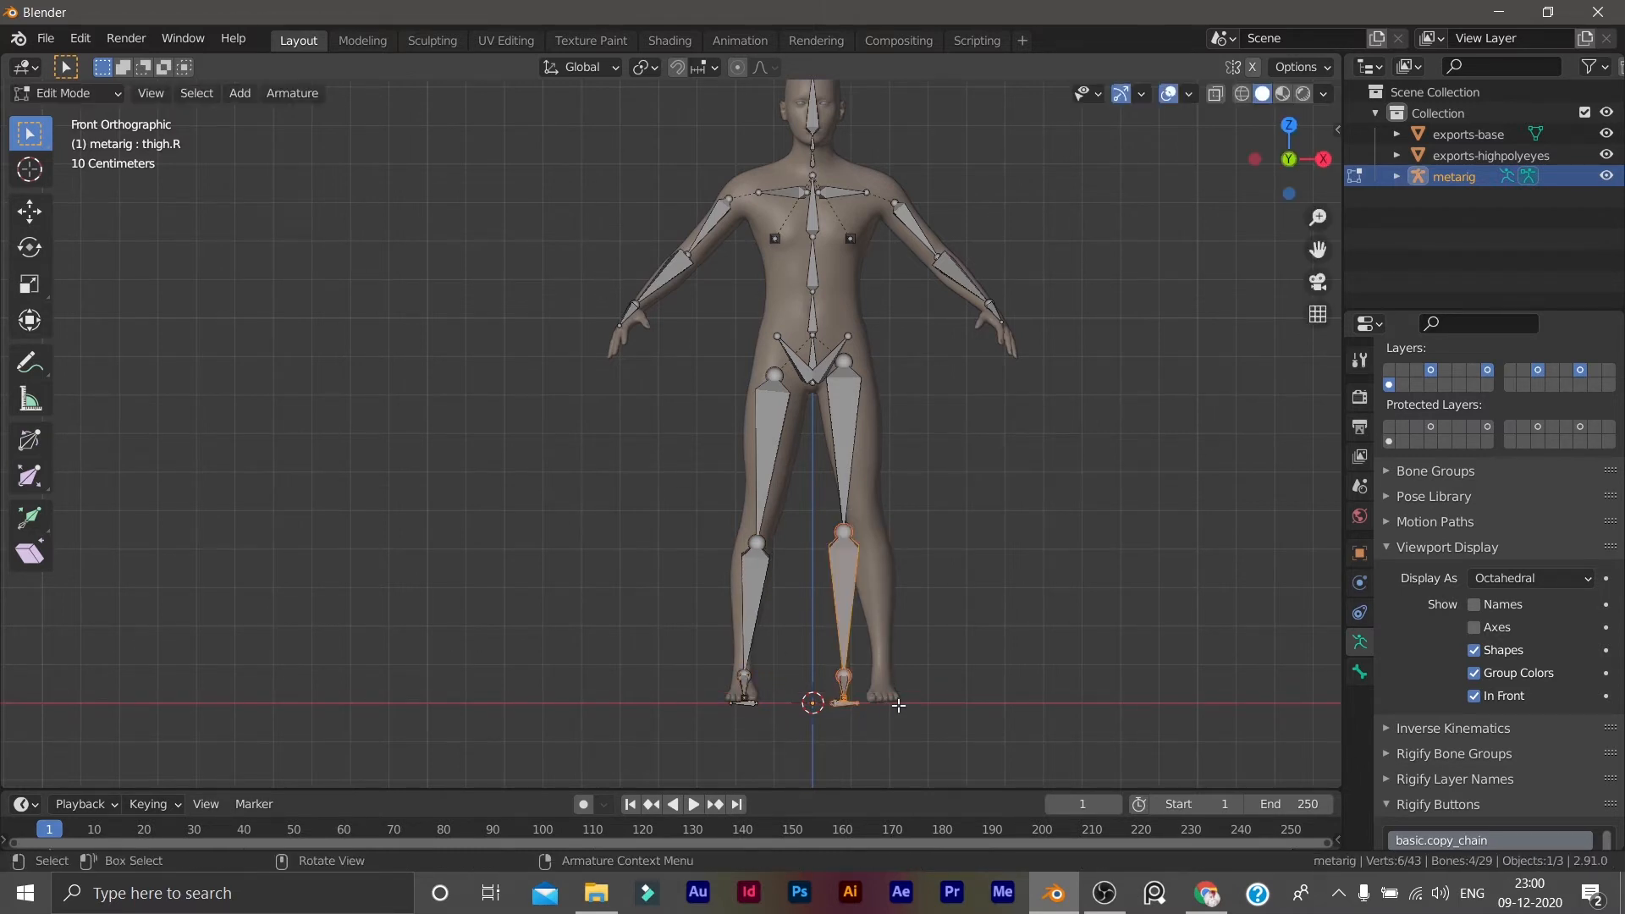
key(g)
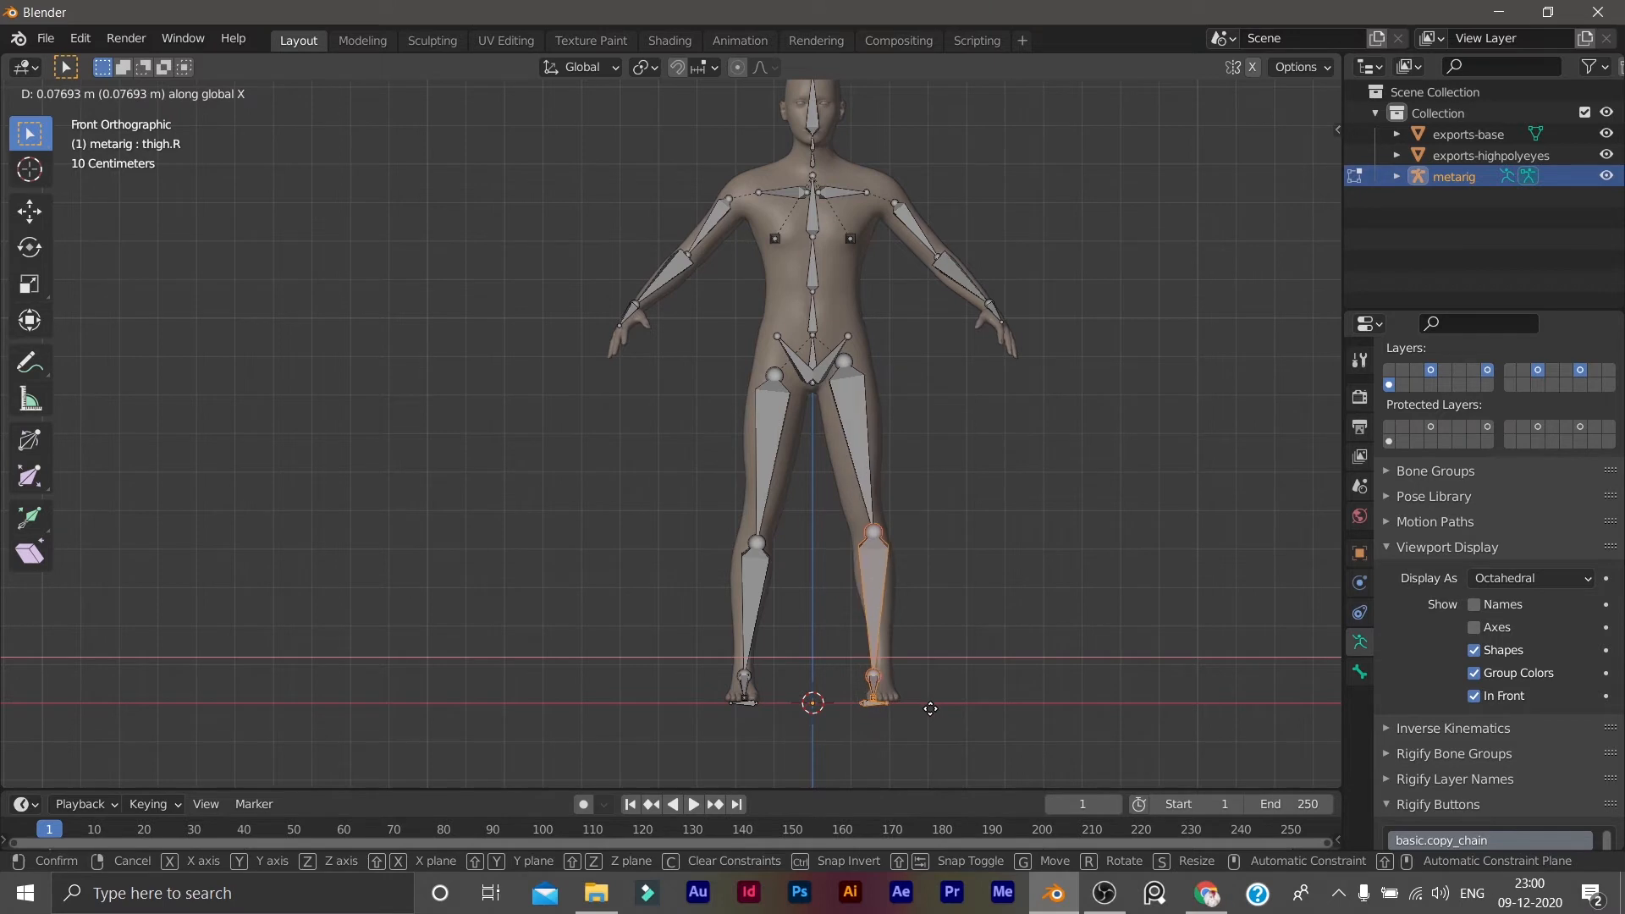
click(930, 709)
click(869, 530)
key(g)
click(938, 648)
Fine-tune the left foot bones' position along X so they sit inside the mesh's foot.
click(874, 682)
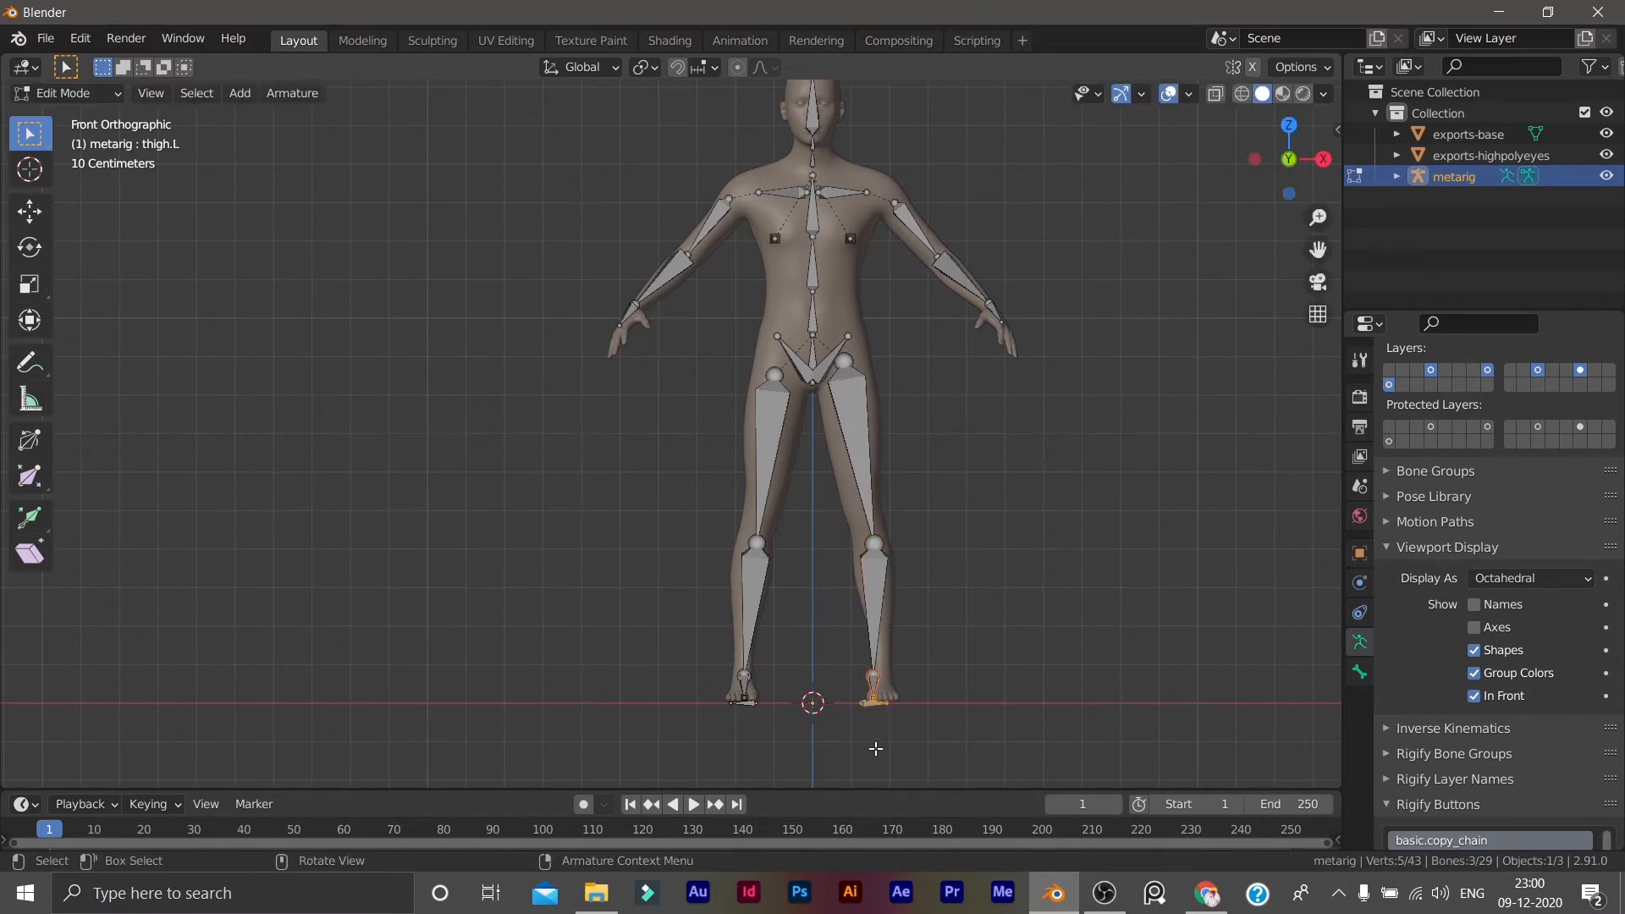
key(g)
key(x)
click(885, 744)
Deselect the bones and examine from several angles how the fitted leg bones sit inside the whole character.
middle_drag(885, 744, 813, 646)
click(773, 567)
scroll(772, 566, up, 2)
shift+middle_drag(828, 454, 777, 604)
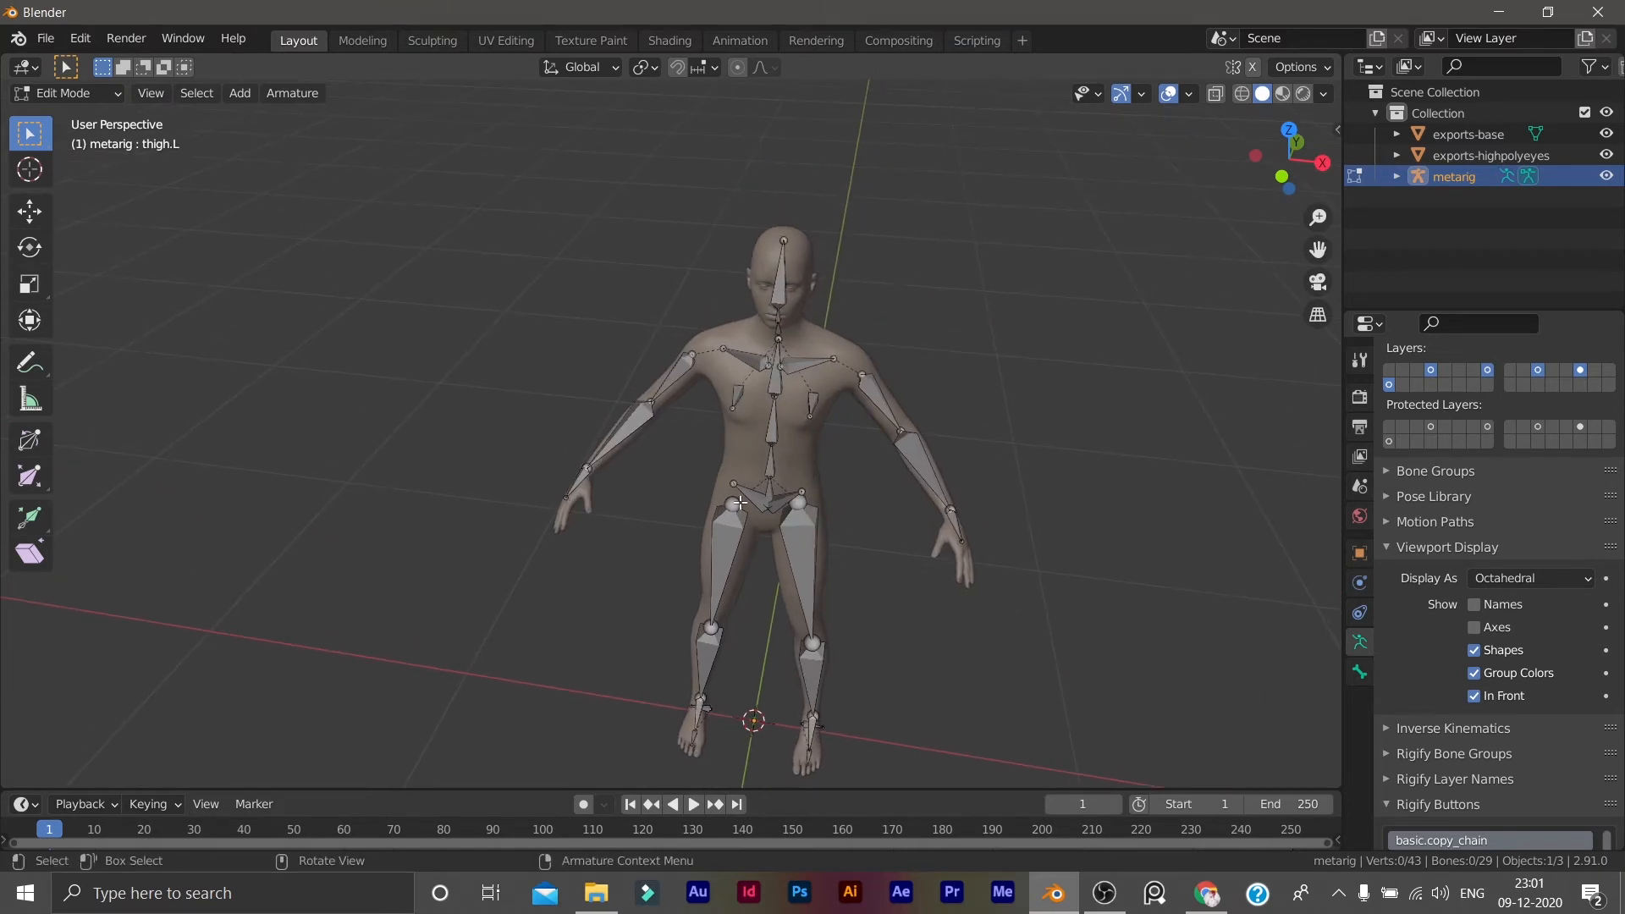
scroll(740, 503, down, 4)
scroll(765, 536, up, 4)
scroll(795, 556, down, 3)
middle_drag(881, 606, 827, 566)
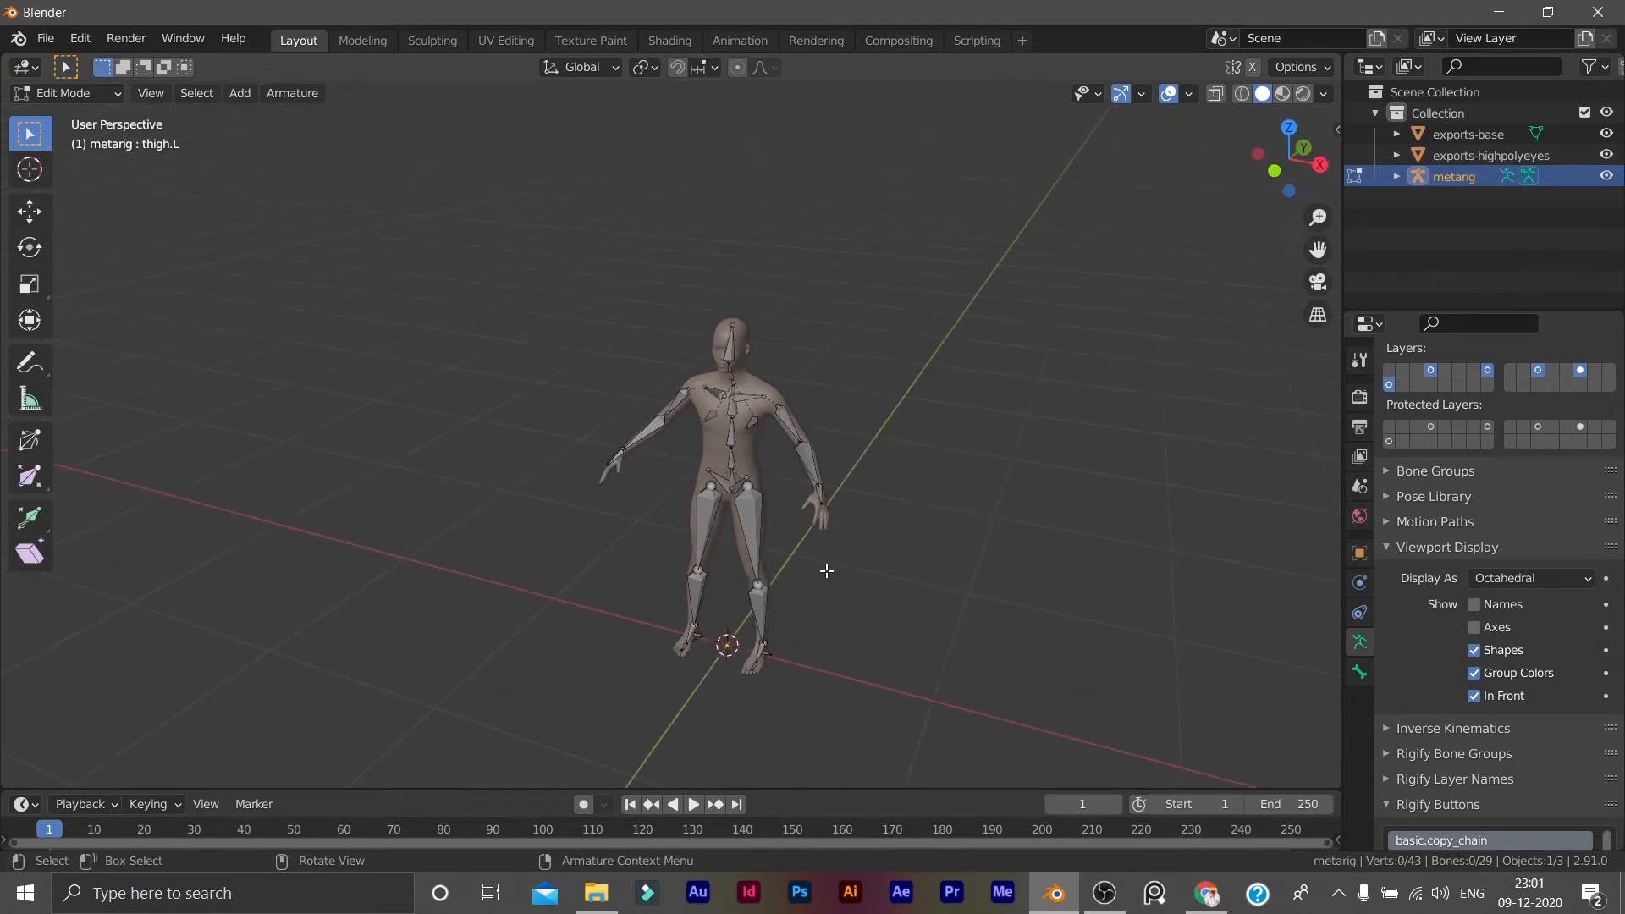
In Object Mode, select the body mesh, the eyes and the metarig together and parent them with Automatic Weights.
key(Tab)
middle_drag(733, 535, 570, 339)
click(563, 321)
drag(542, 276, 967, 679)
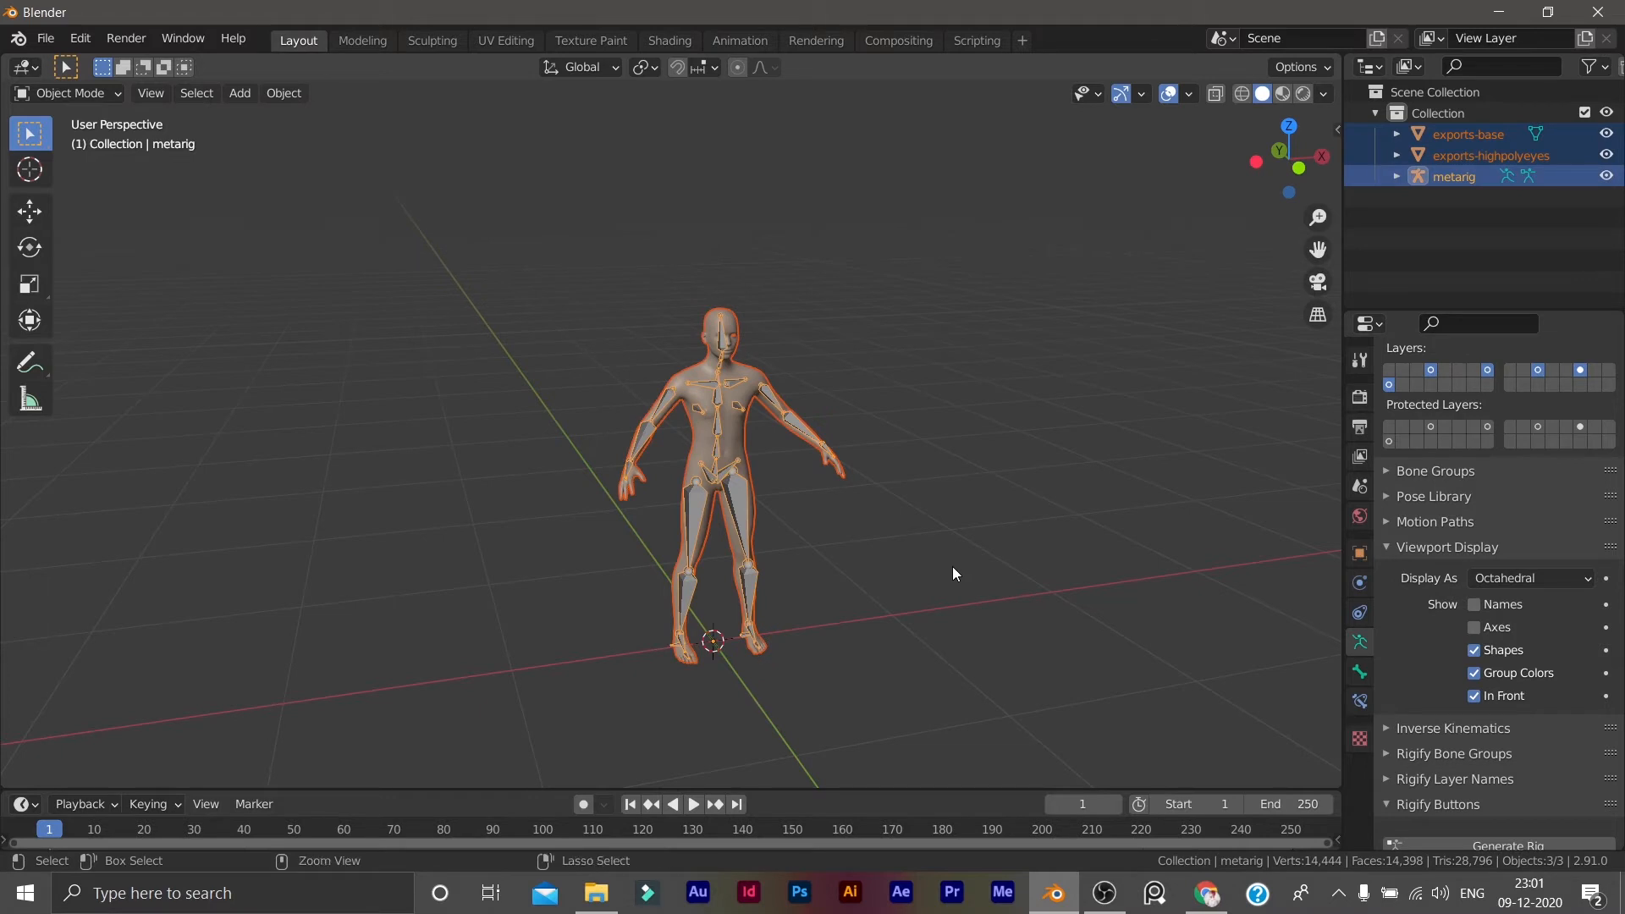
key(ctrl+p)
click(952, 566)
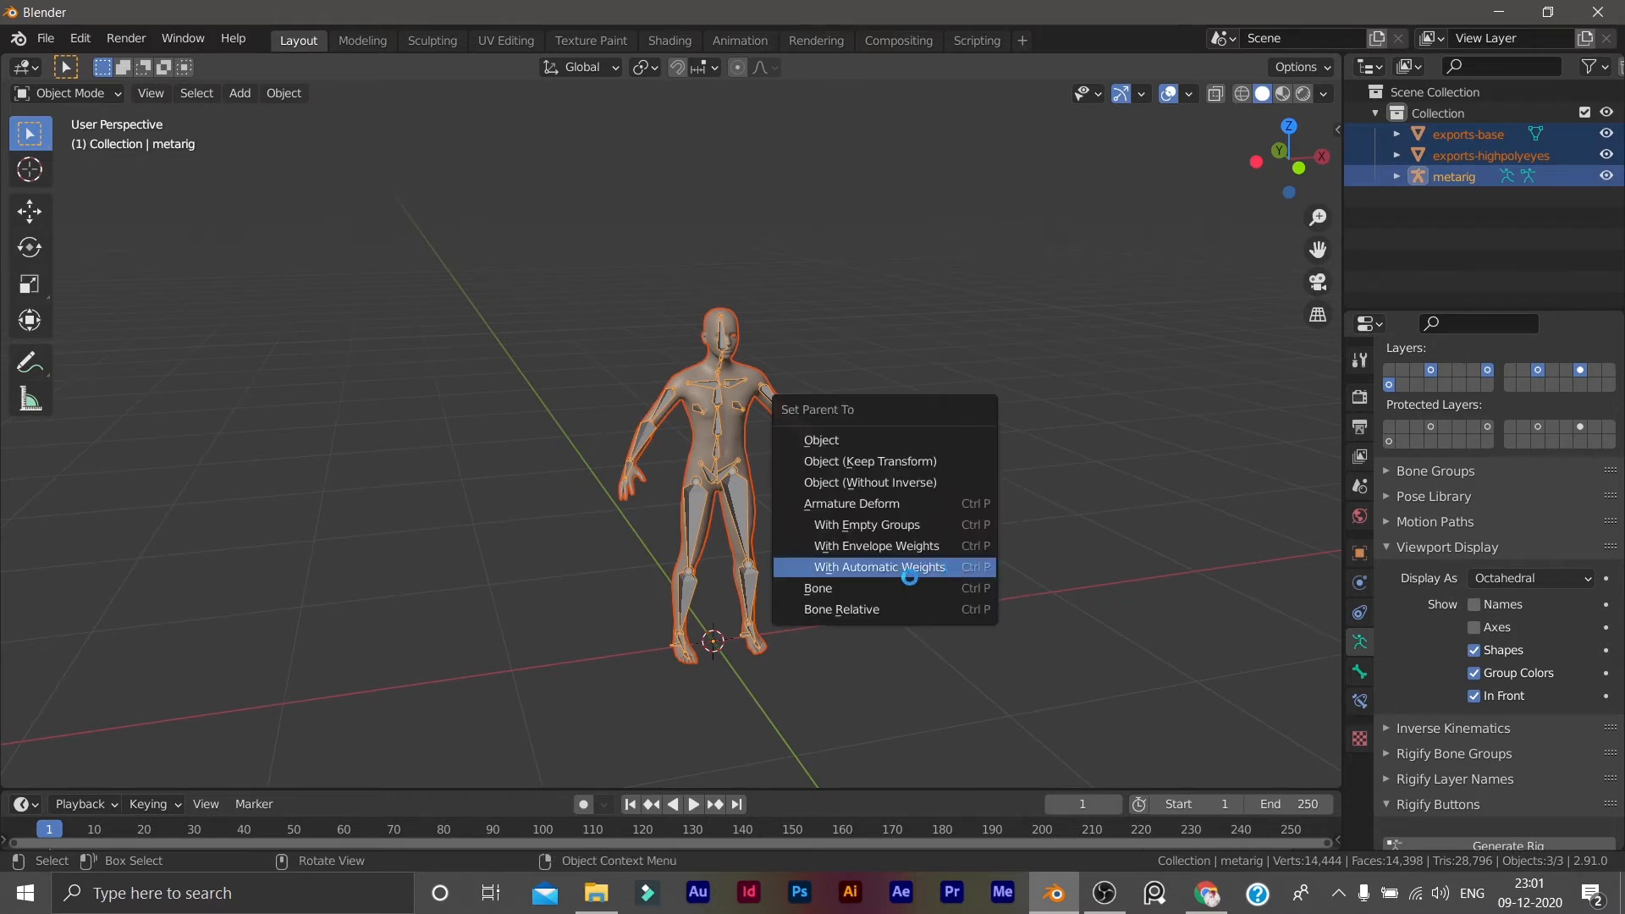
In Pose Mode, try rotating the left upper arm bone upper_arm.L to test how the mesh deforms.
scroll(526, 562, up, 5)
middle_drag(581, 565, 745, 547)
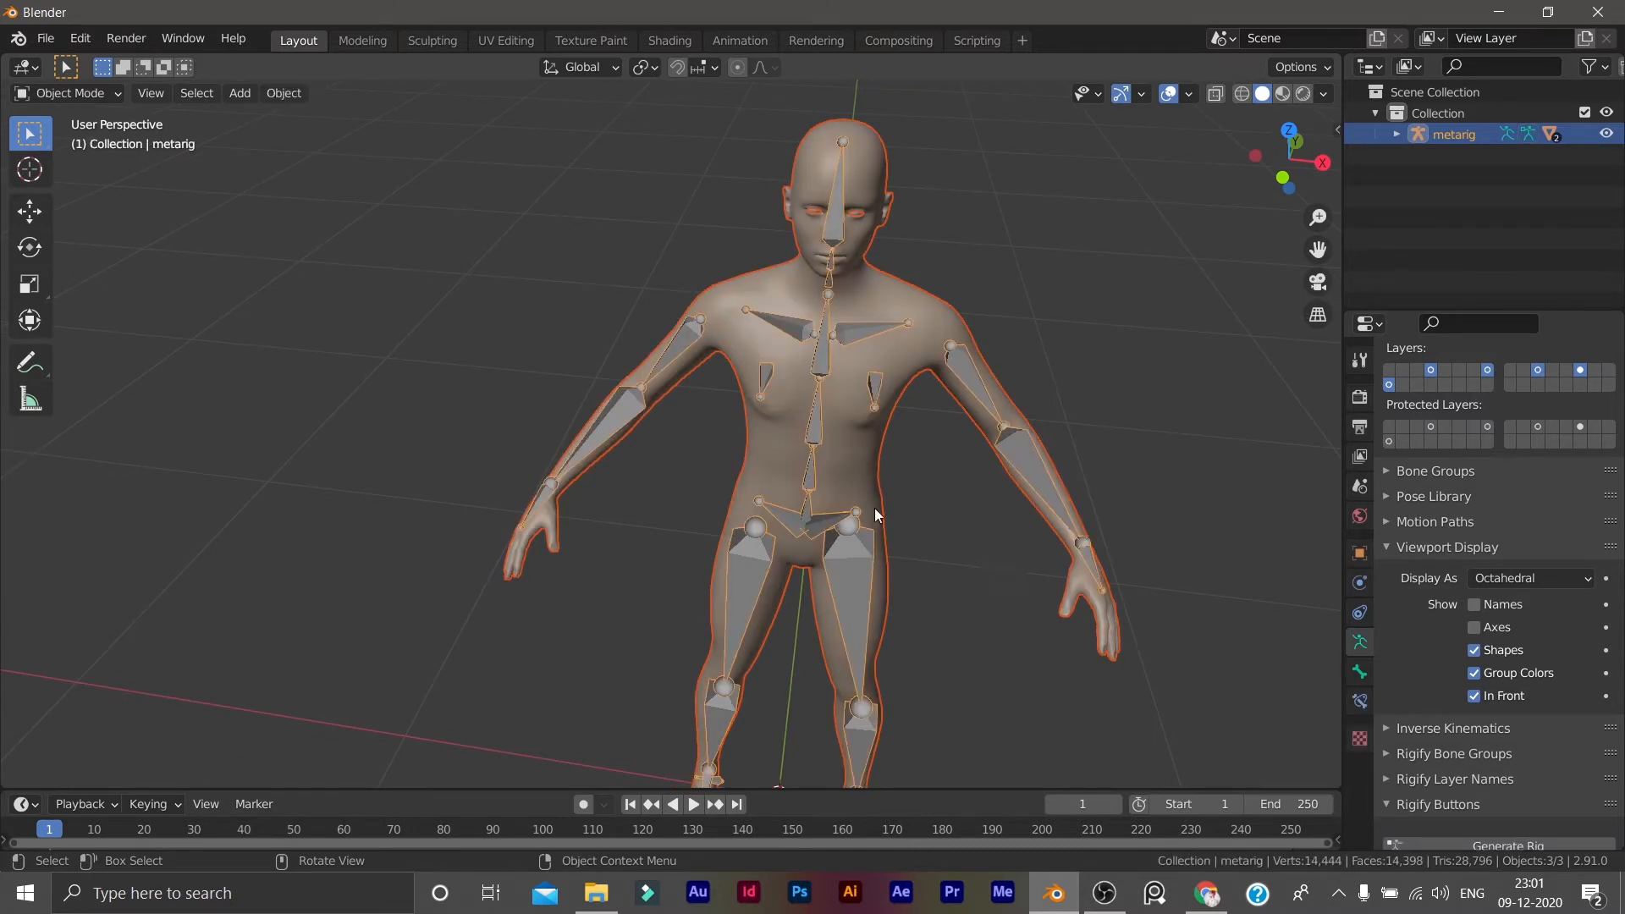
click(1176, 495)
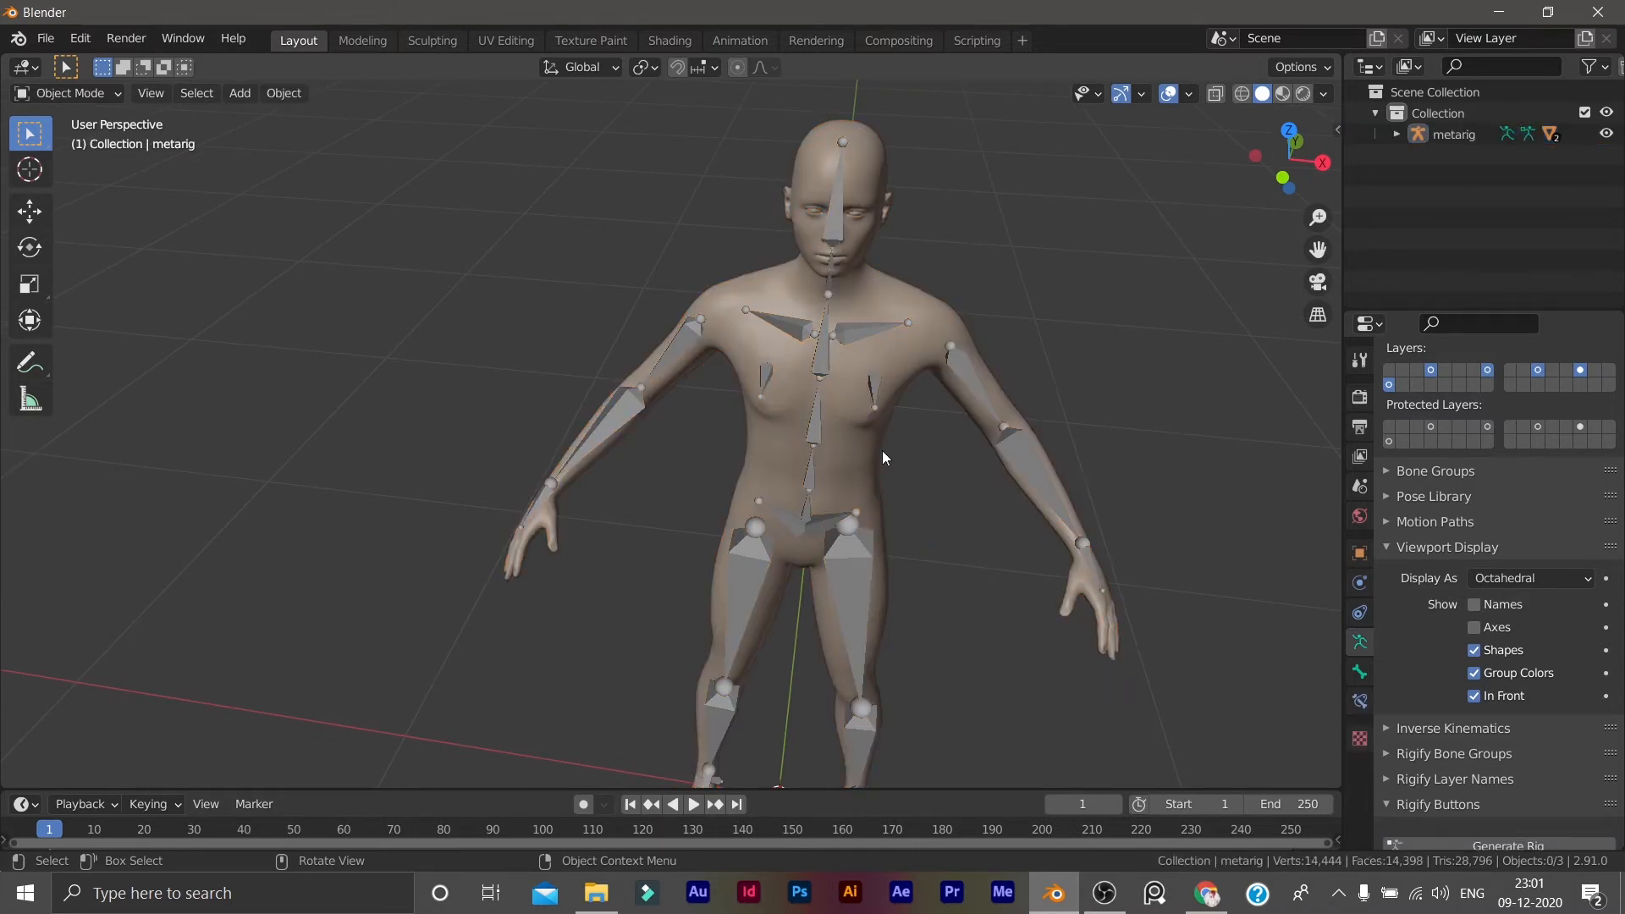
click(833, 359)
key(ctrl+Tab)
click(990, 387)
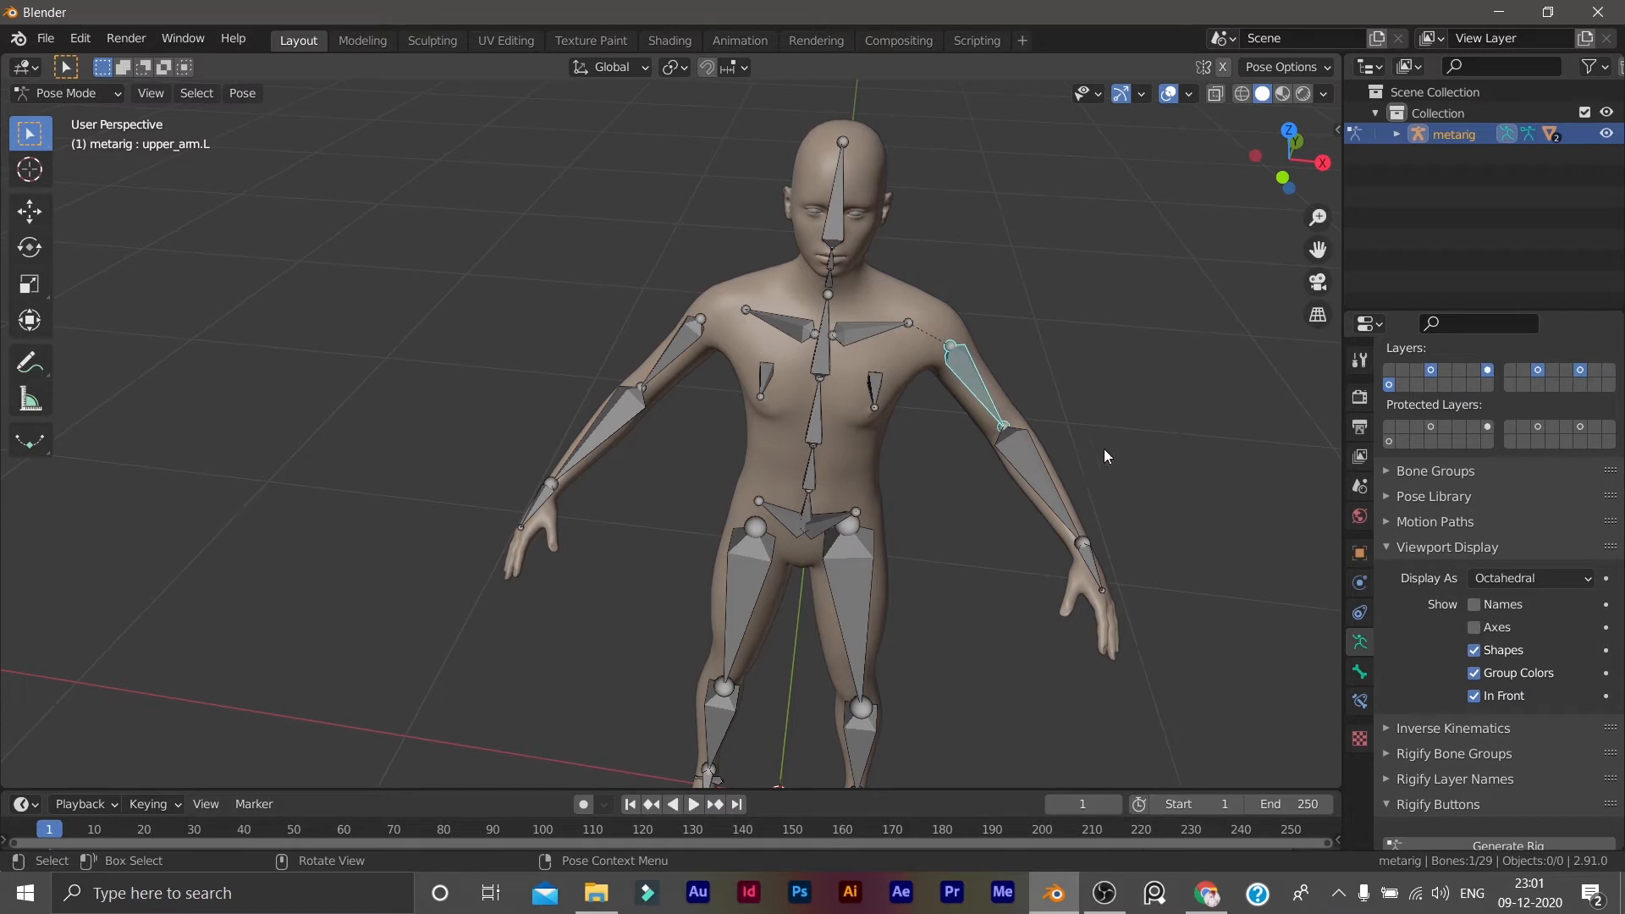
key(r)
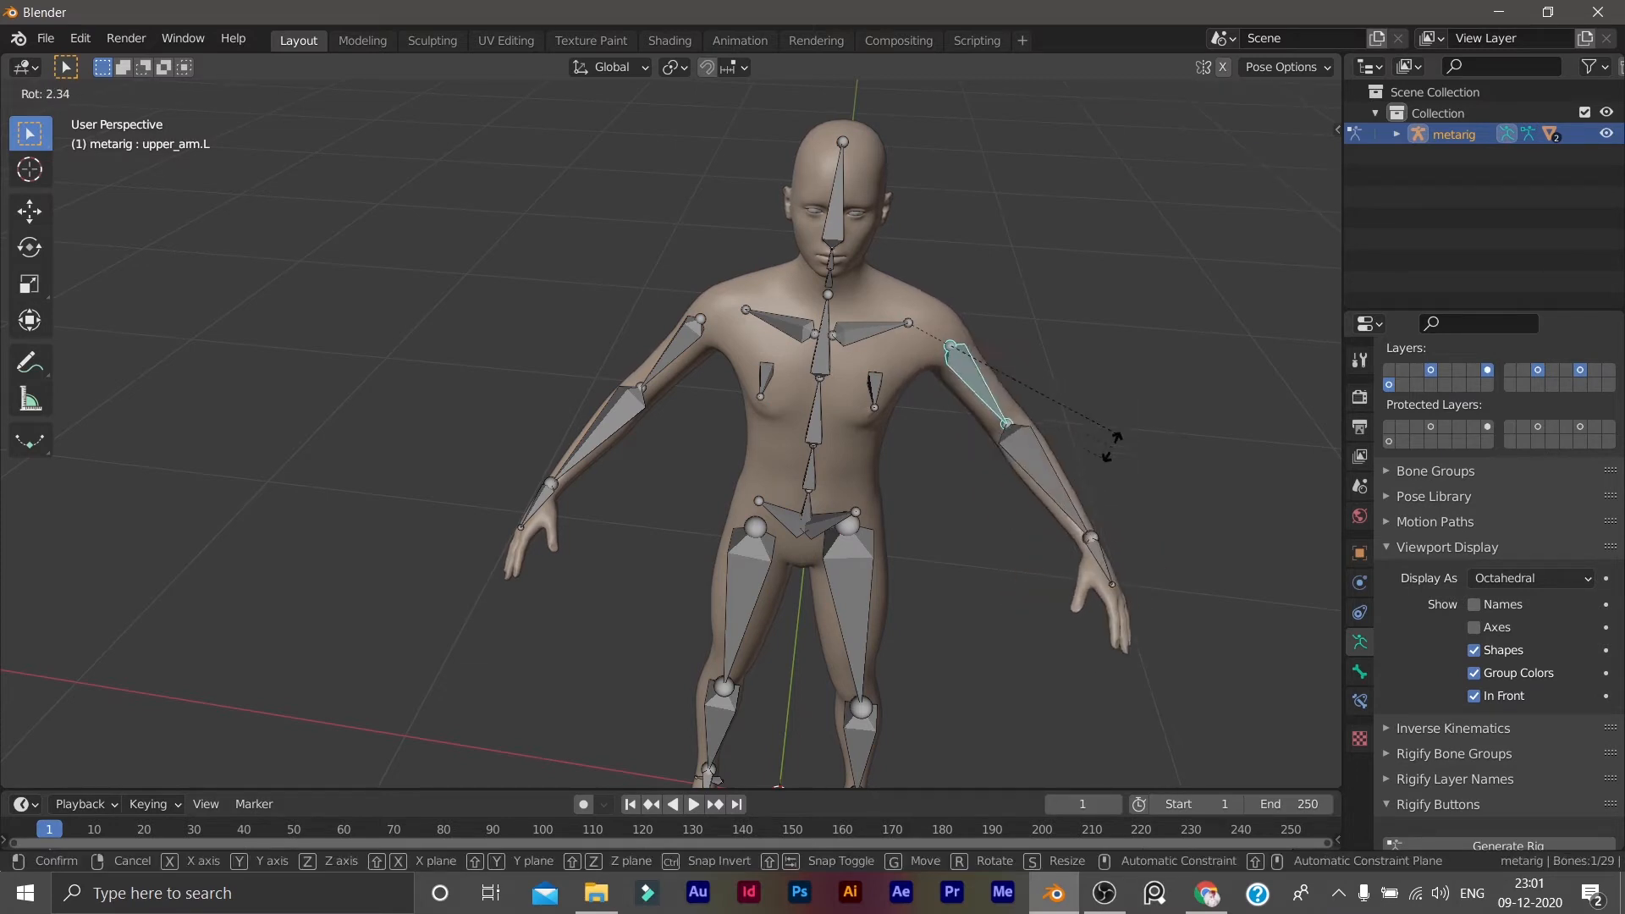
click(1137, 423)
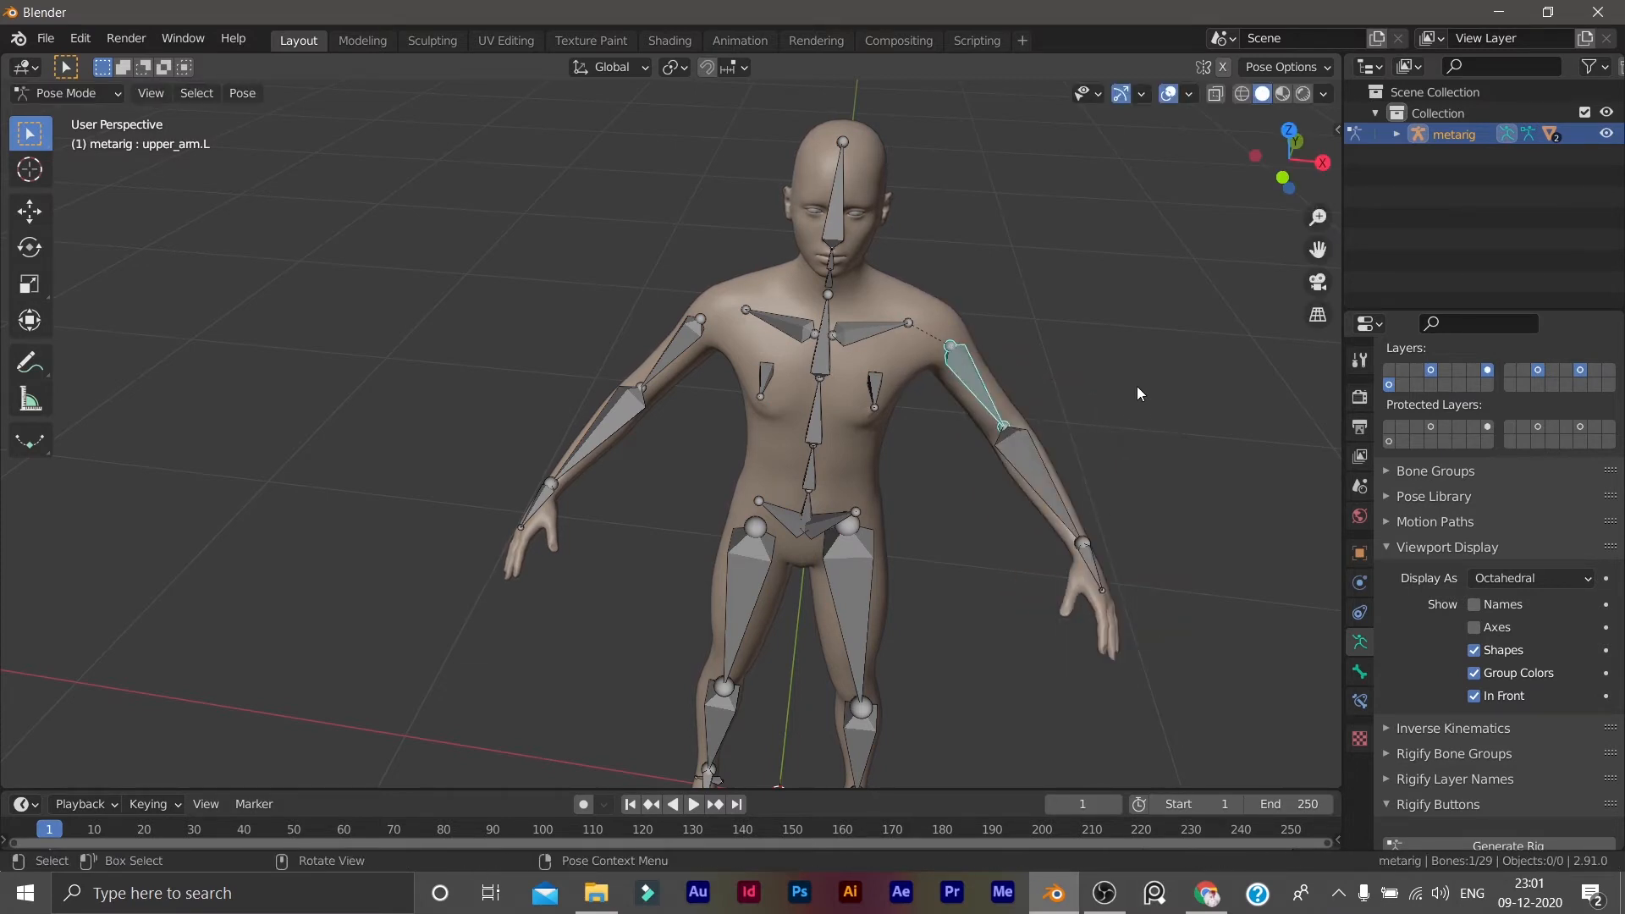
Select all metarig bones in Edit Mode and look through the list of Rigify sample types.
scroll(1024, 459, down, 4)
scroll(927, 461, down, 3)
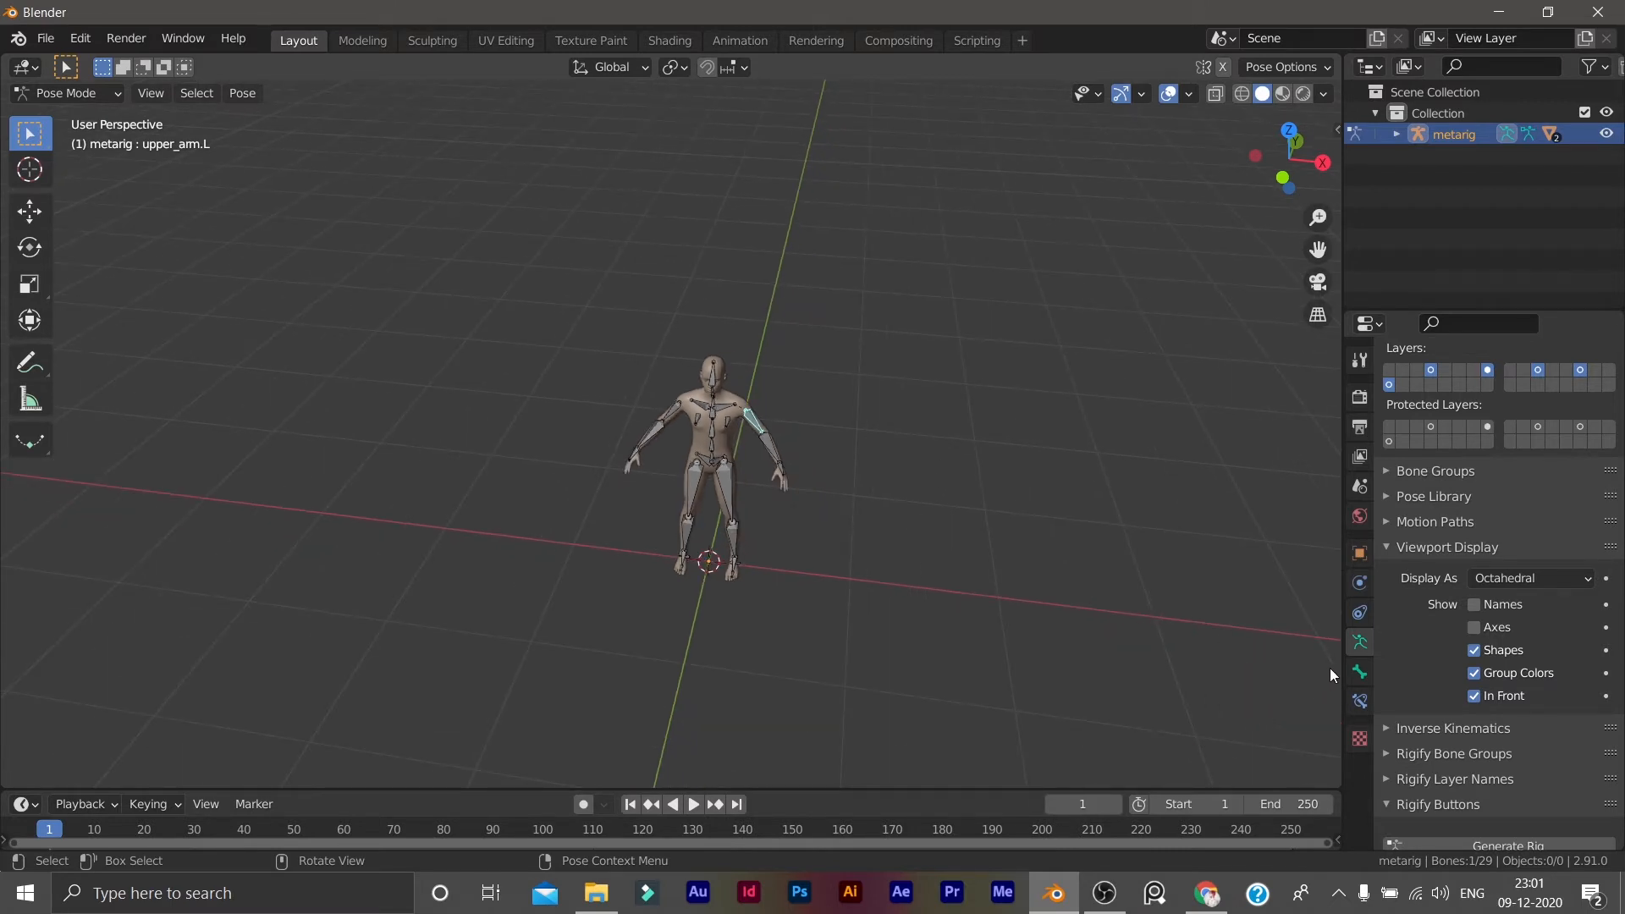
scroll(1498, 704, down, 2)
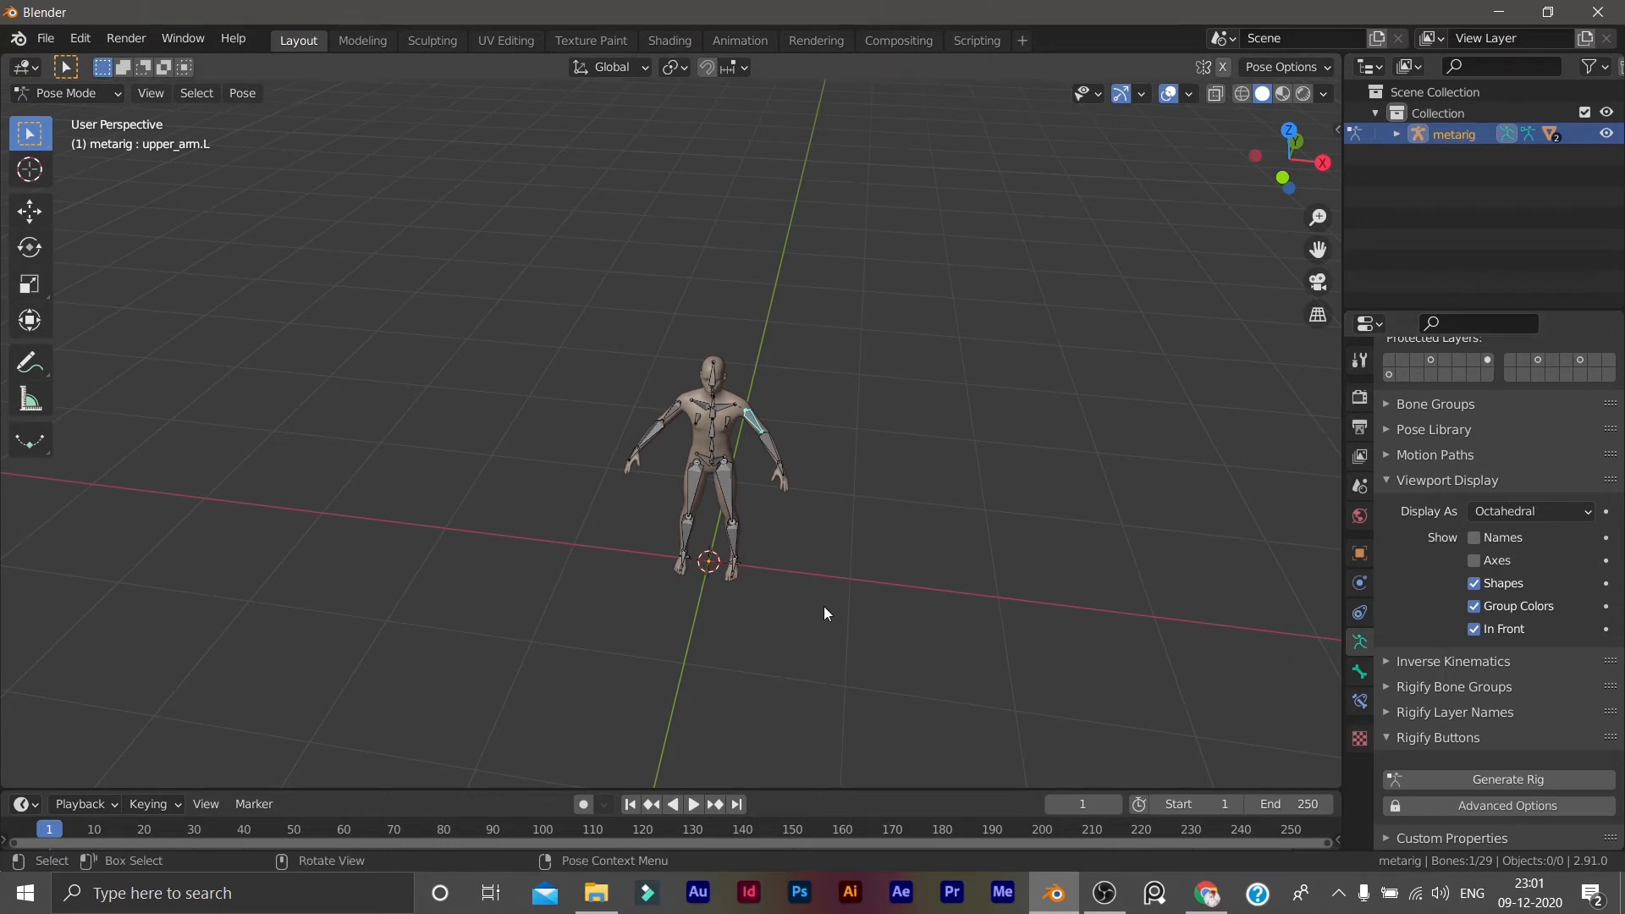
key(Tab)
key(a)
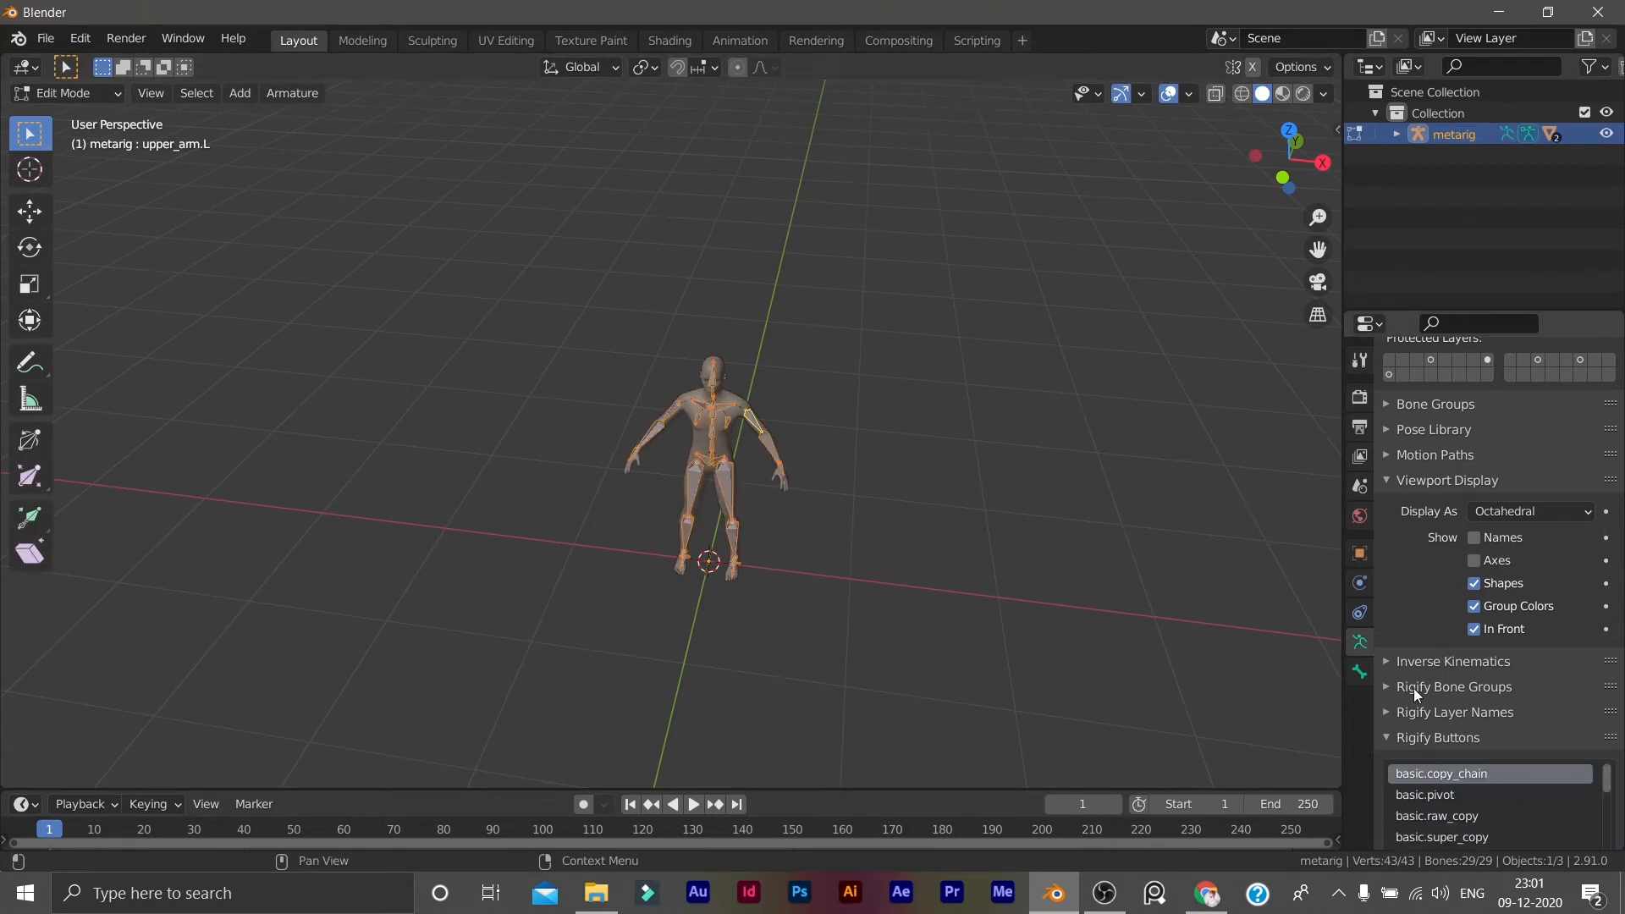
click(1388, 738)
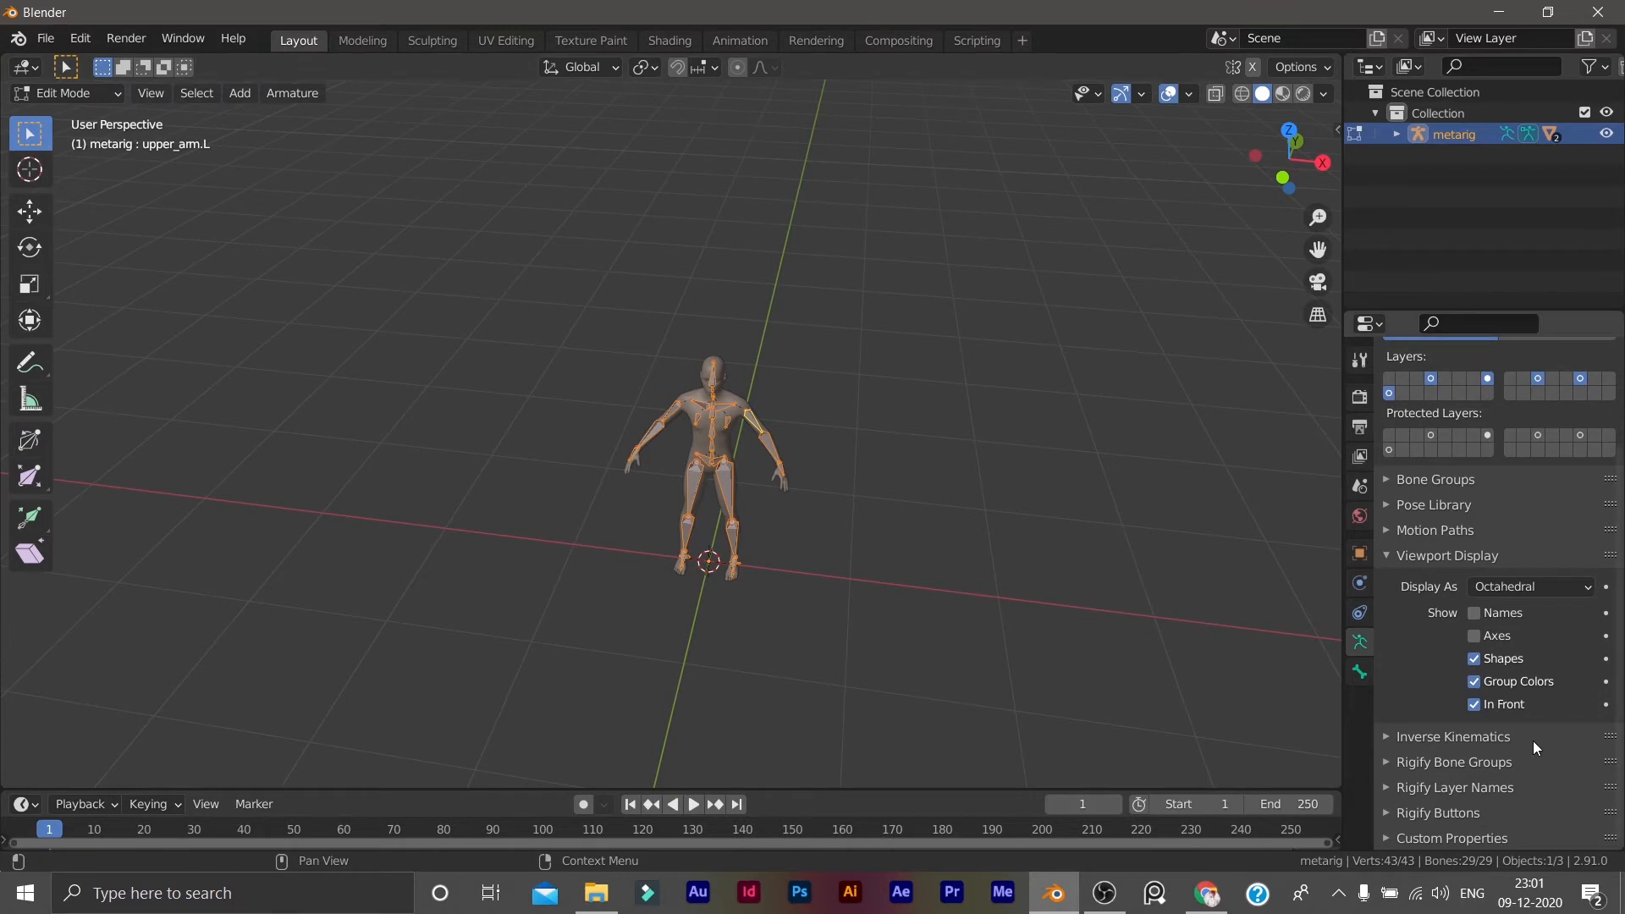
click(1388, 815)
scroll(1496, 714, down, 4)
scroll(1466, 763, down, 3)
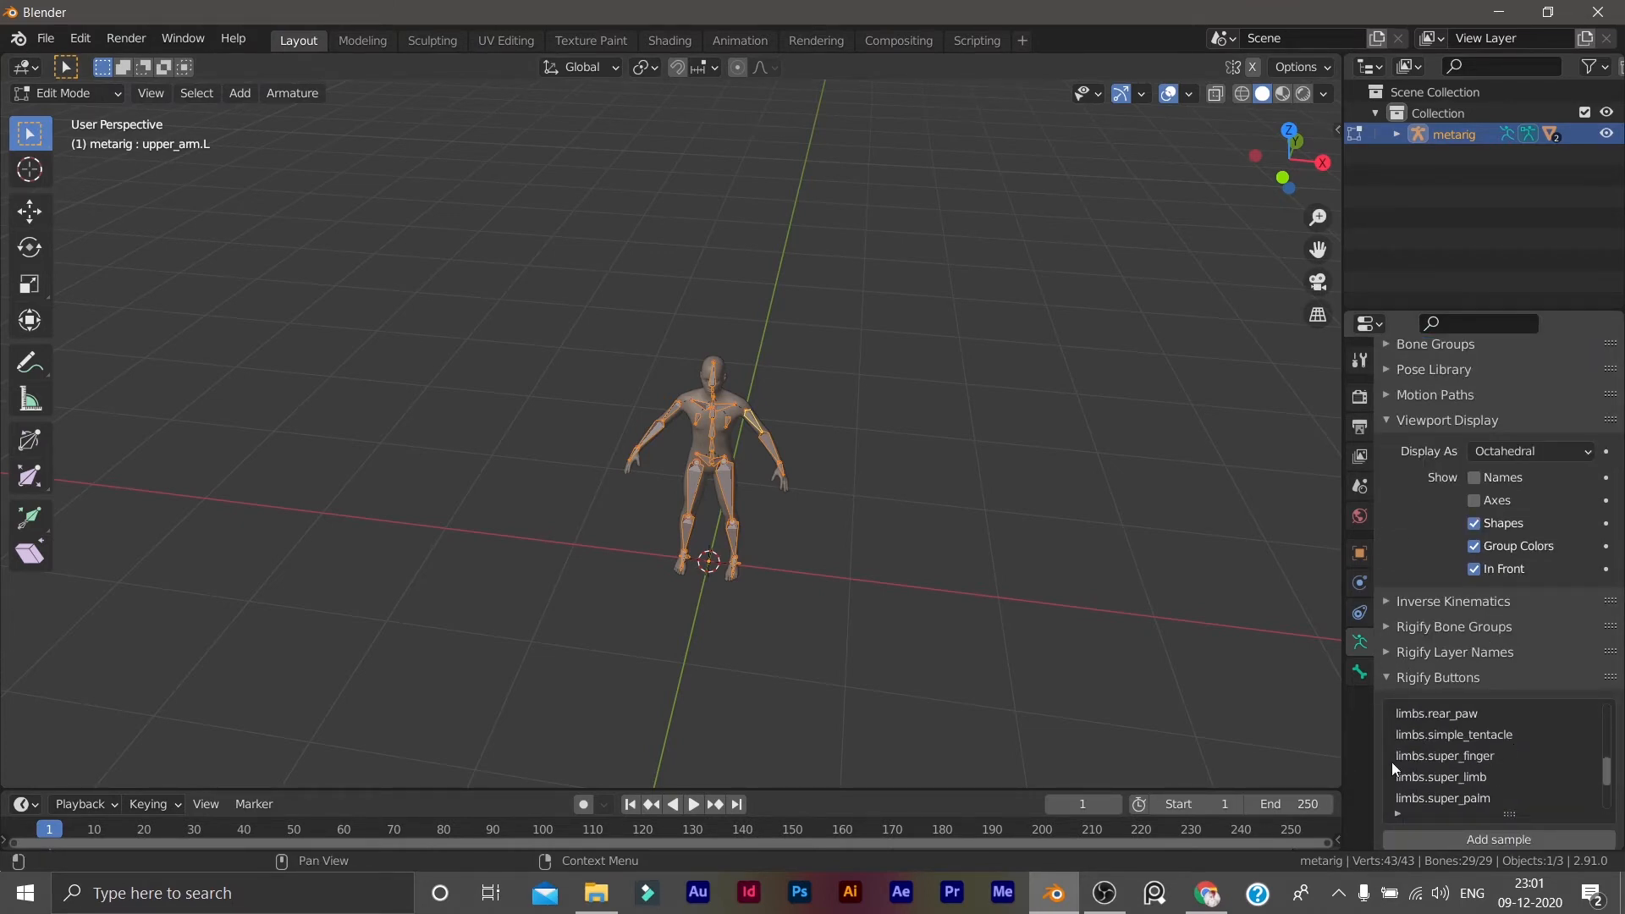
click(1388, 677)
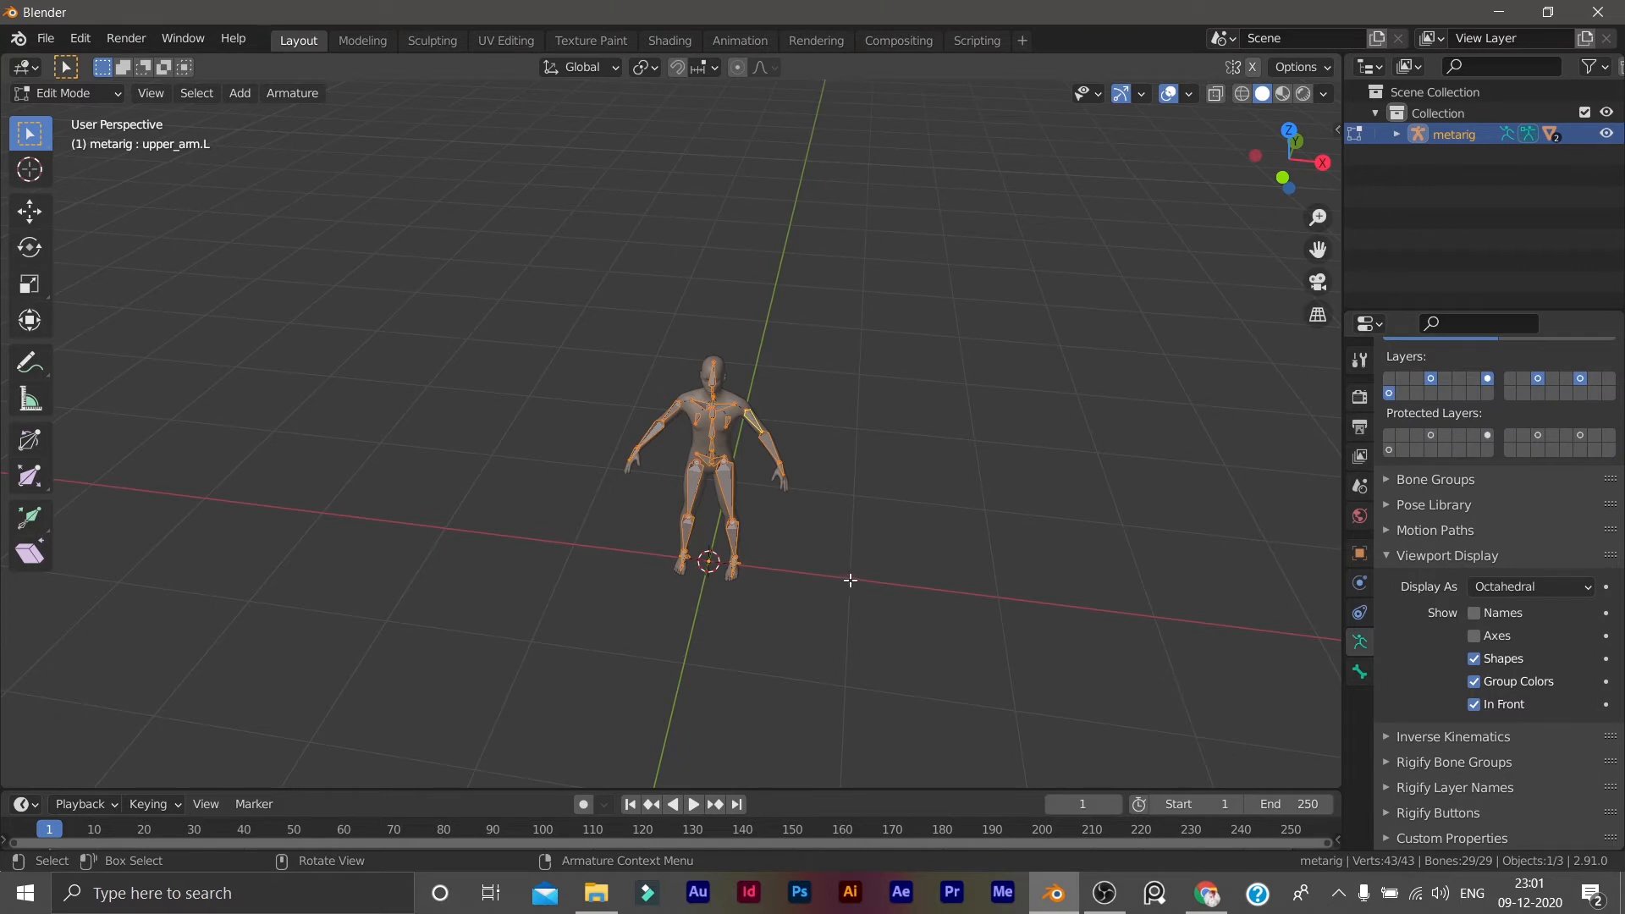
Switch the metarig to Pose Mode and try to generate the Rigify rig from it.
scroll(851, 580, up, 1)
key(ctrl+Tab)
key(ctrl+Tab)
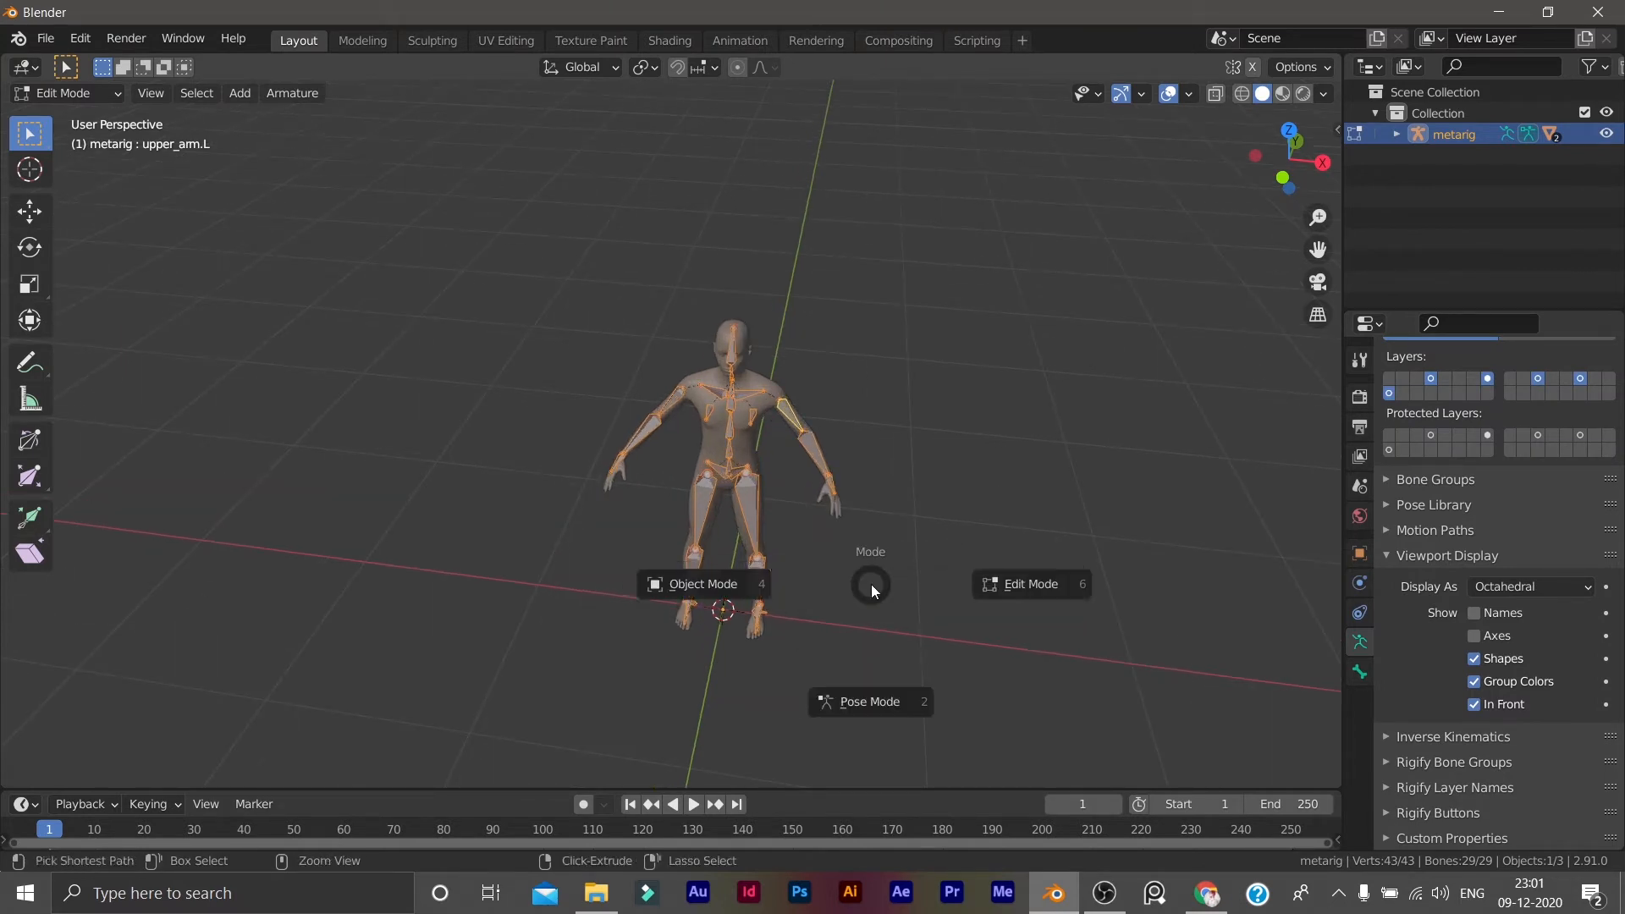
click(865, 701)
click(1385, 812)
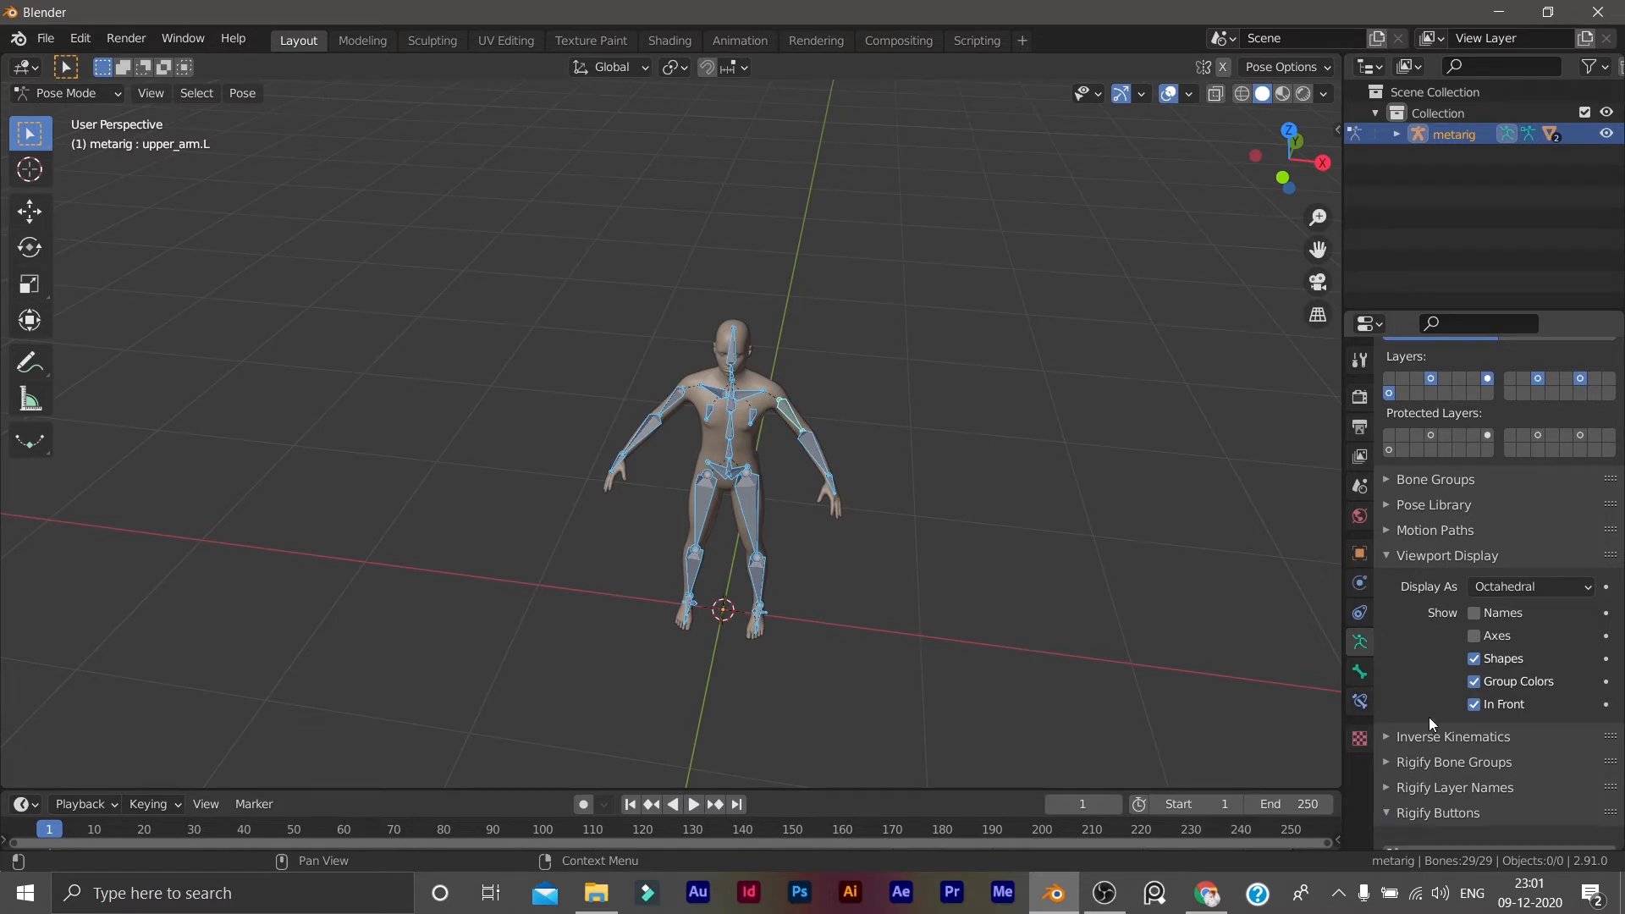
scroll(1431, 727, down, 2)
scroll(897, 584, up, 3)
scroll(932, 537, down, 3)
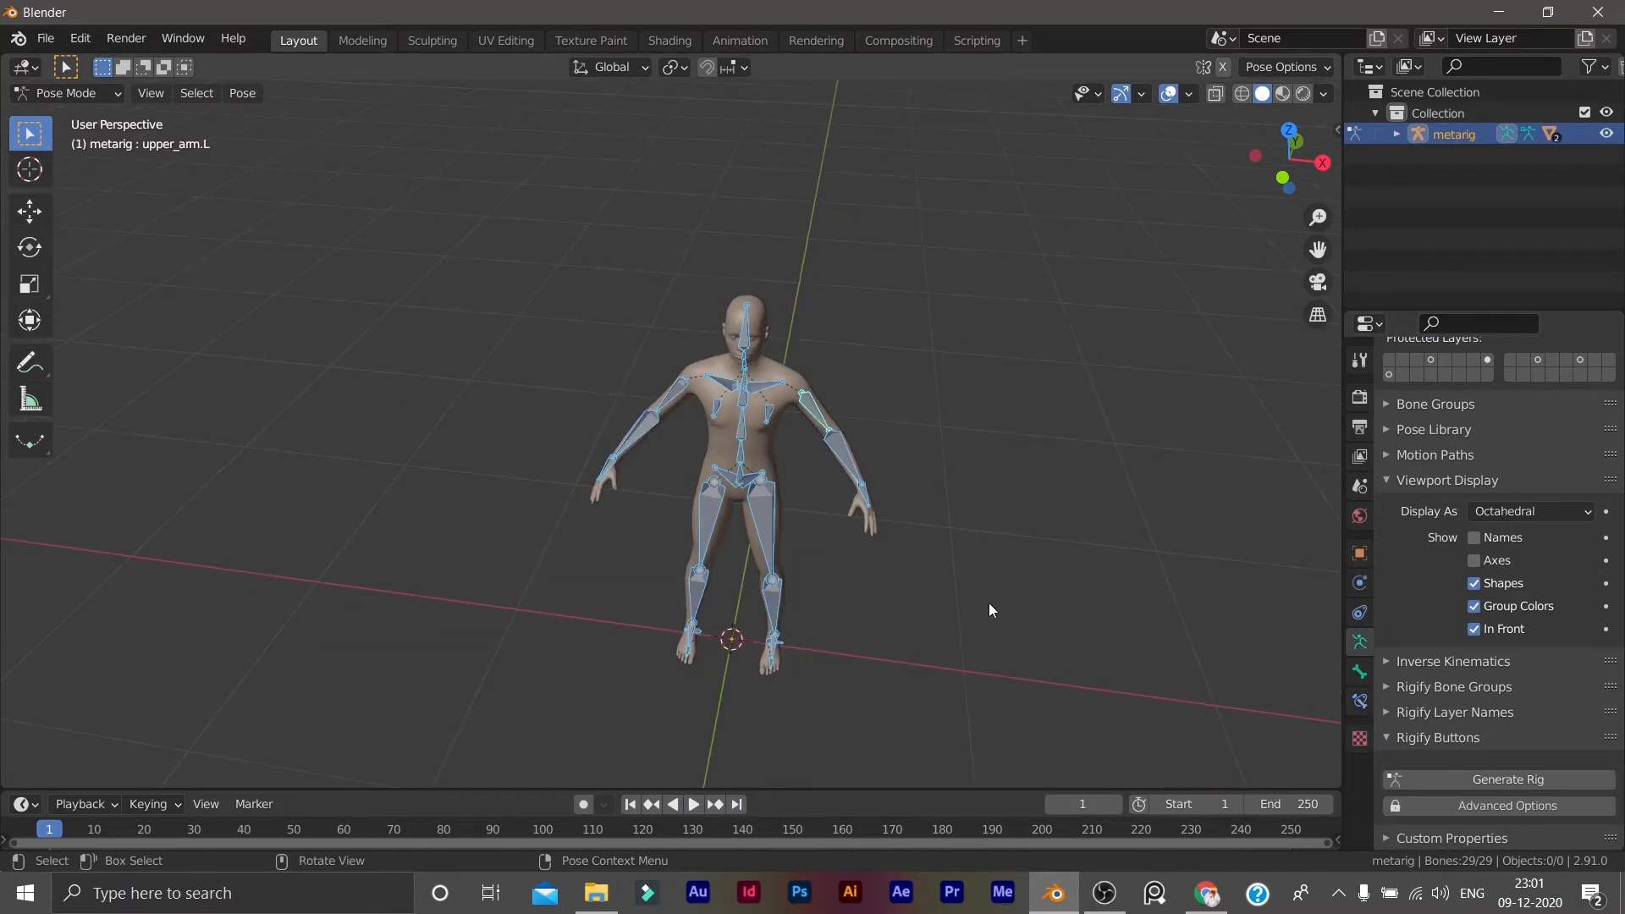
middle_drag(989, 603, 942, 580)
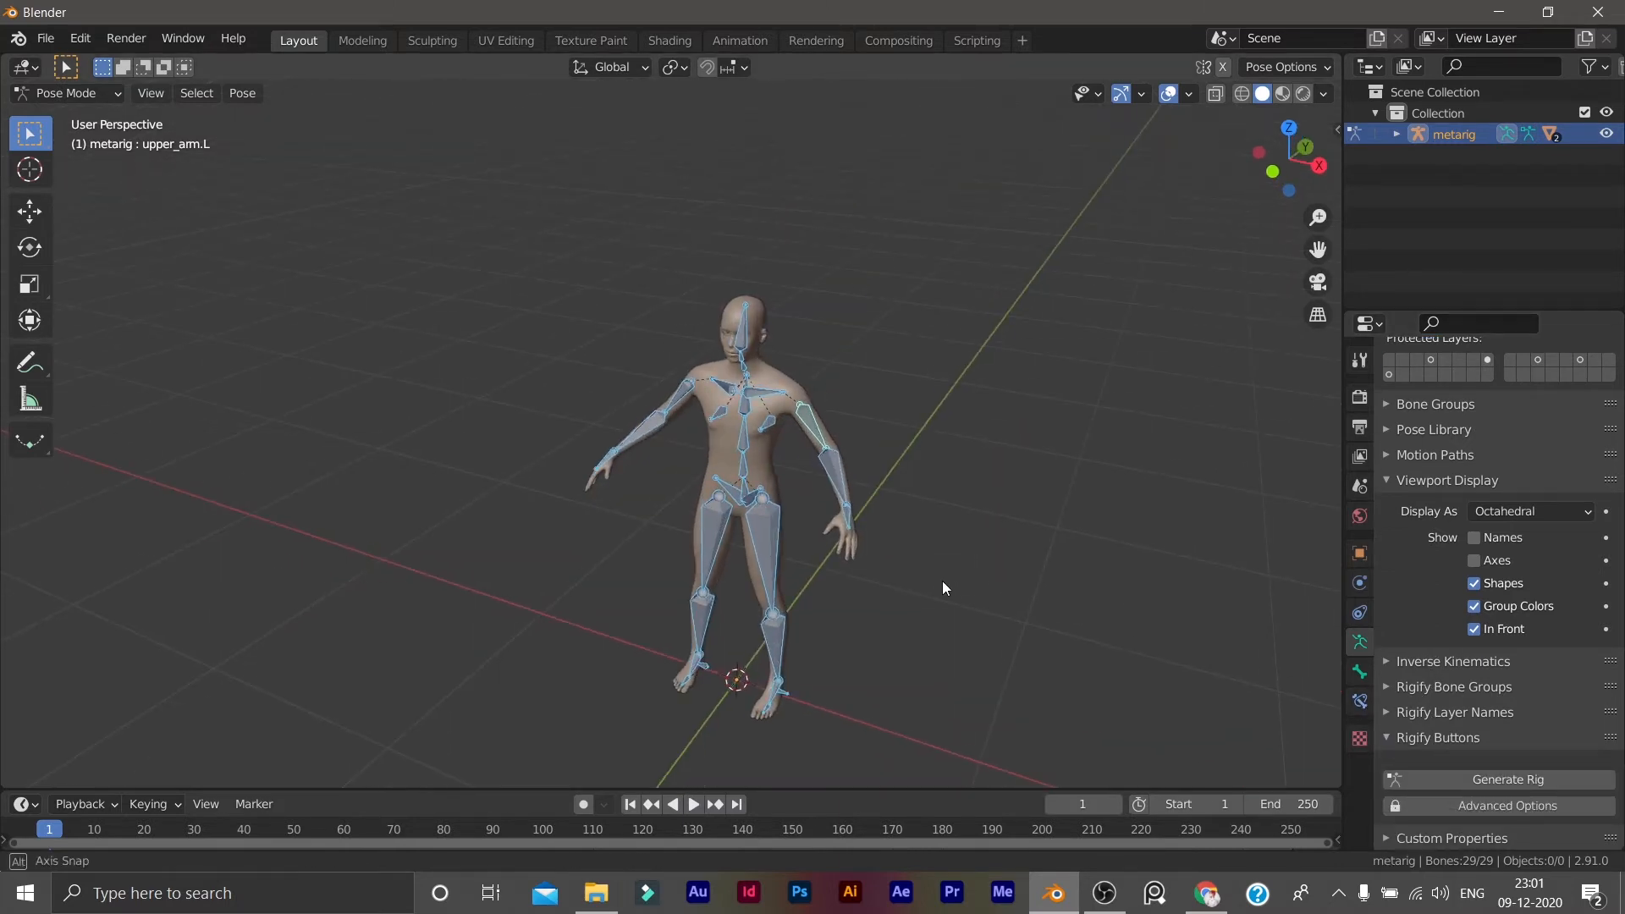
click(1444, 784)
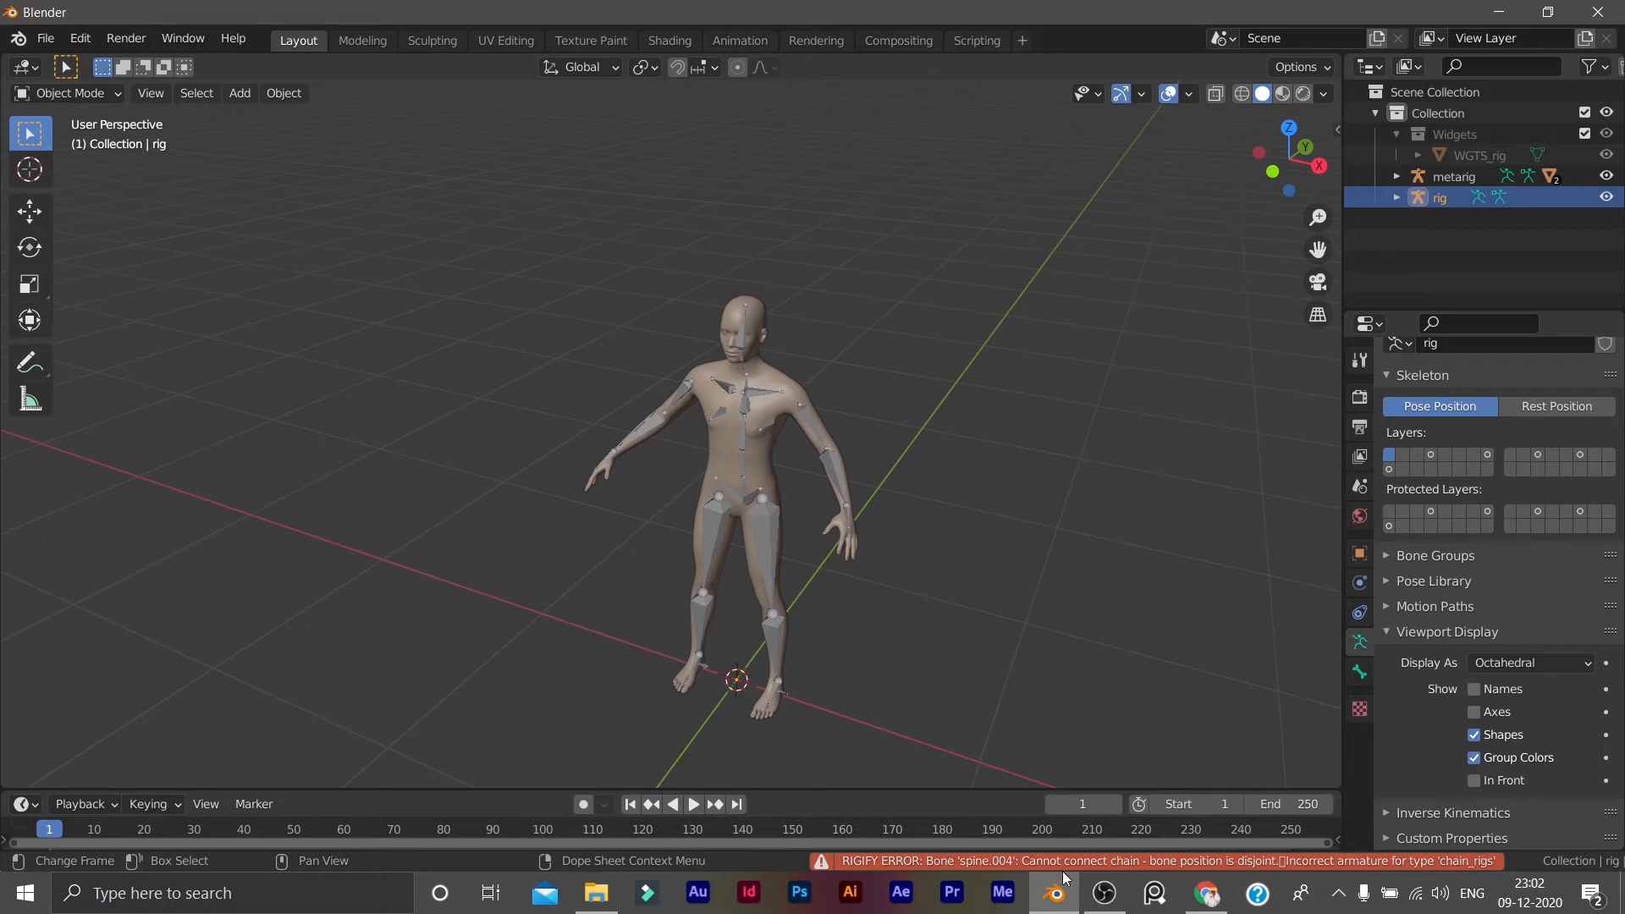
Select the metarig, enter Edit Mode and deselect all of its bones.
scroll(1022, 584, up, 4)
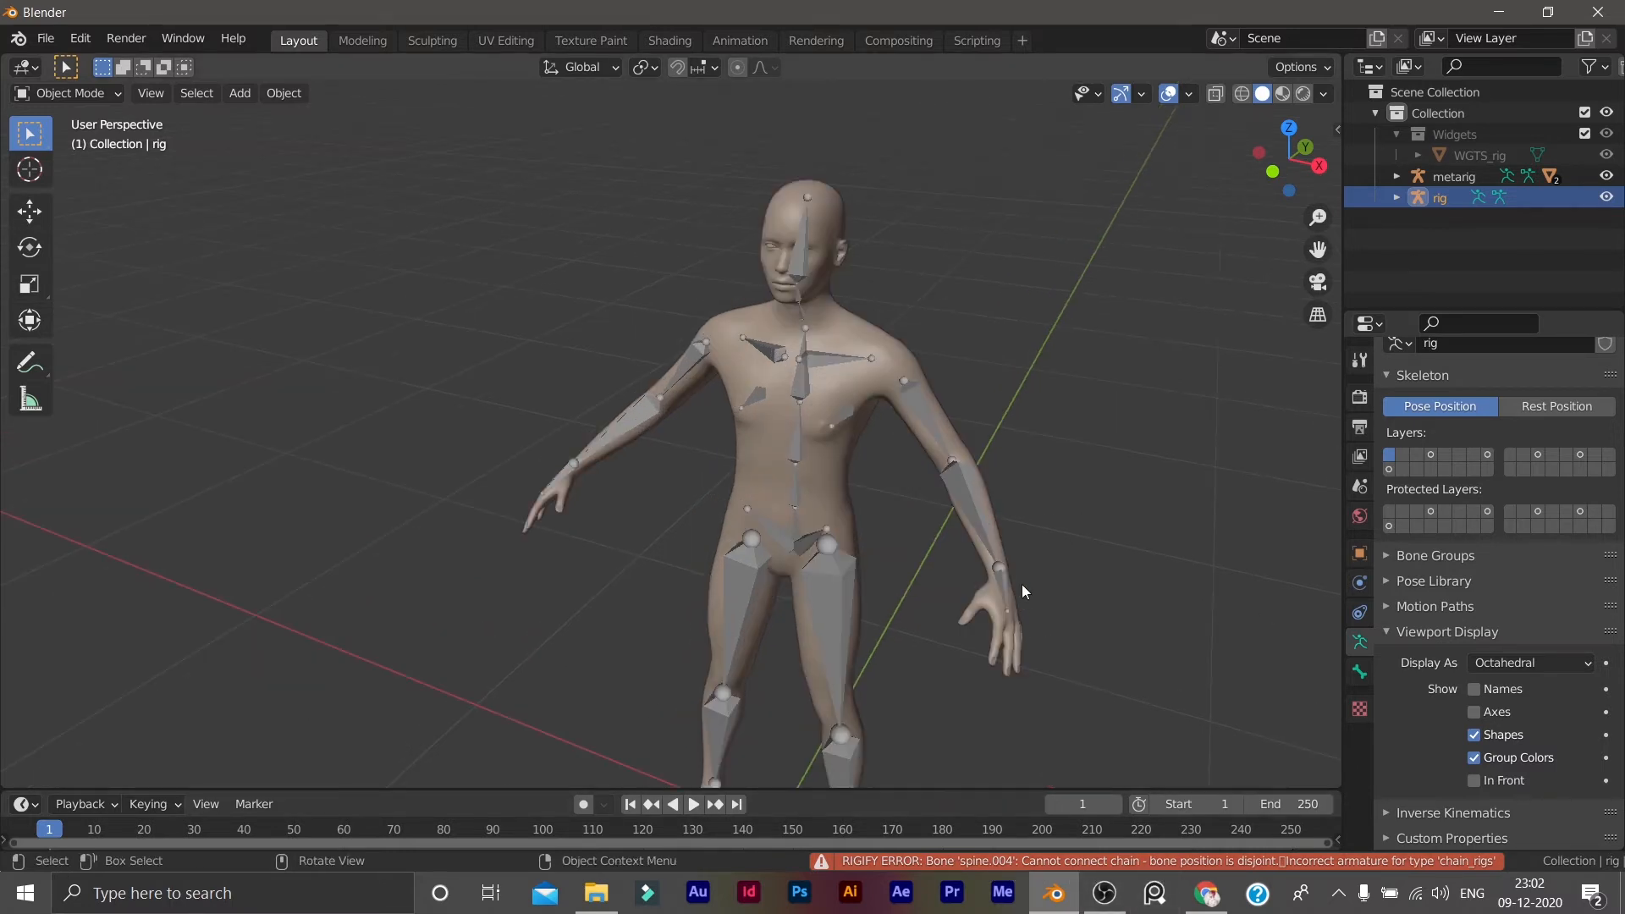
scroll(1074, 534, down, 4)
middle_drag(1031, 581, 794, 532)
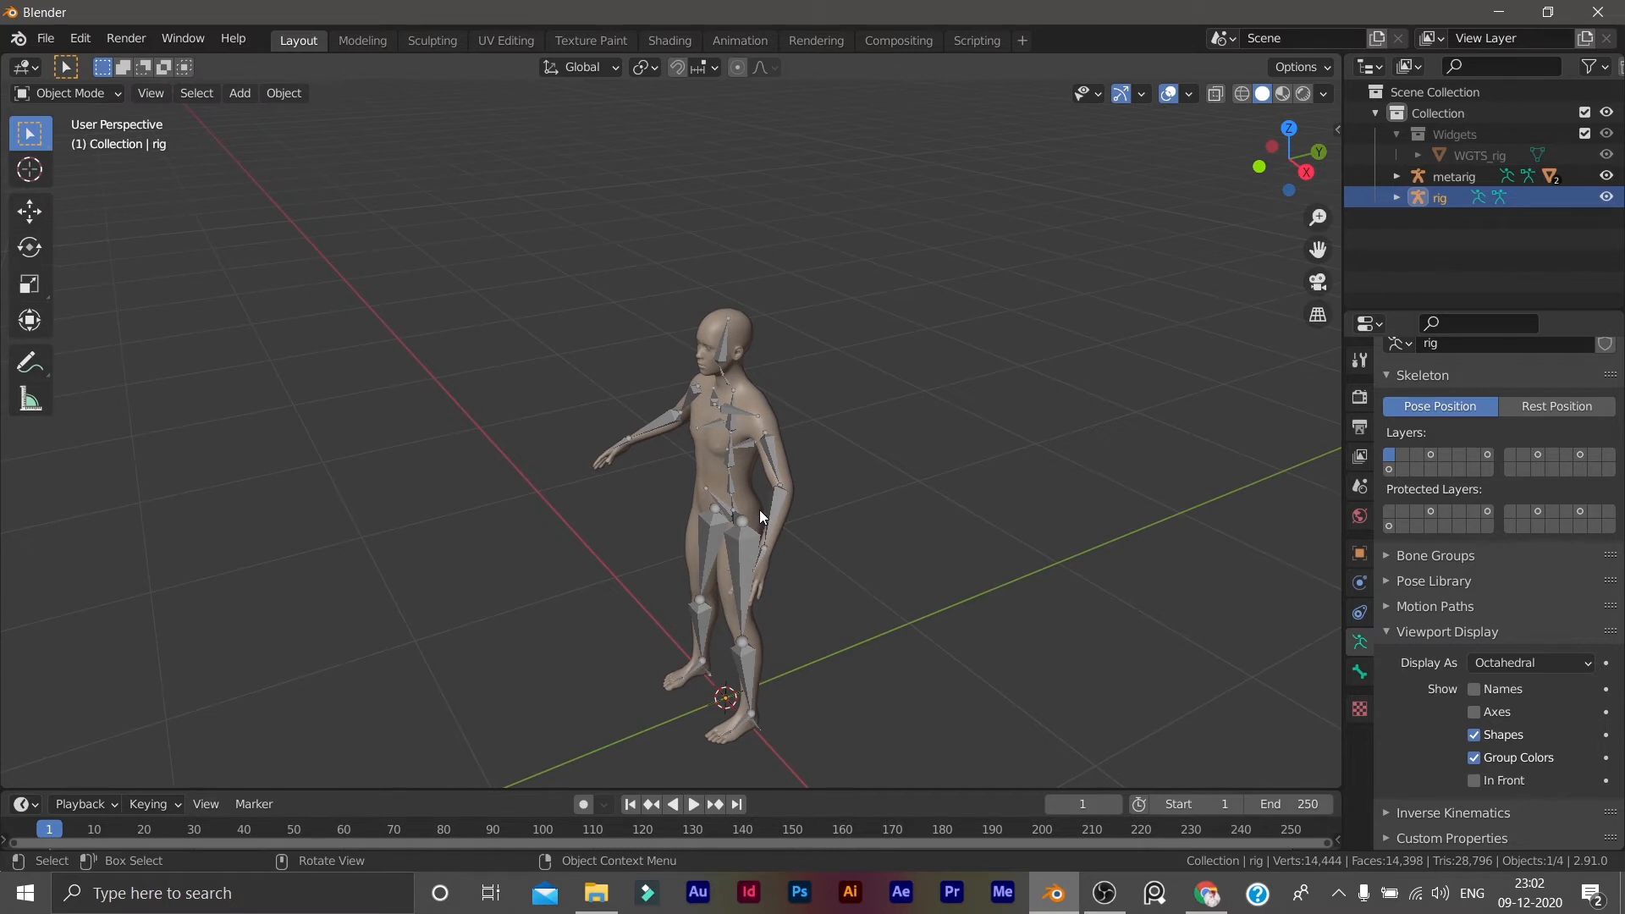
scroll(759, 510, up, 1)
middle_drag(821, 491, 799, 531)
scroll(812, 533, up, 4)
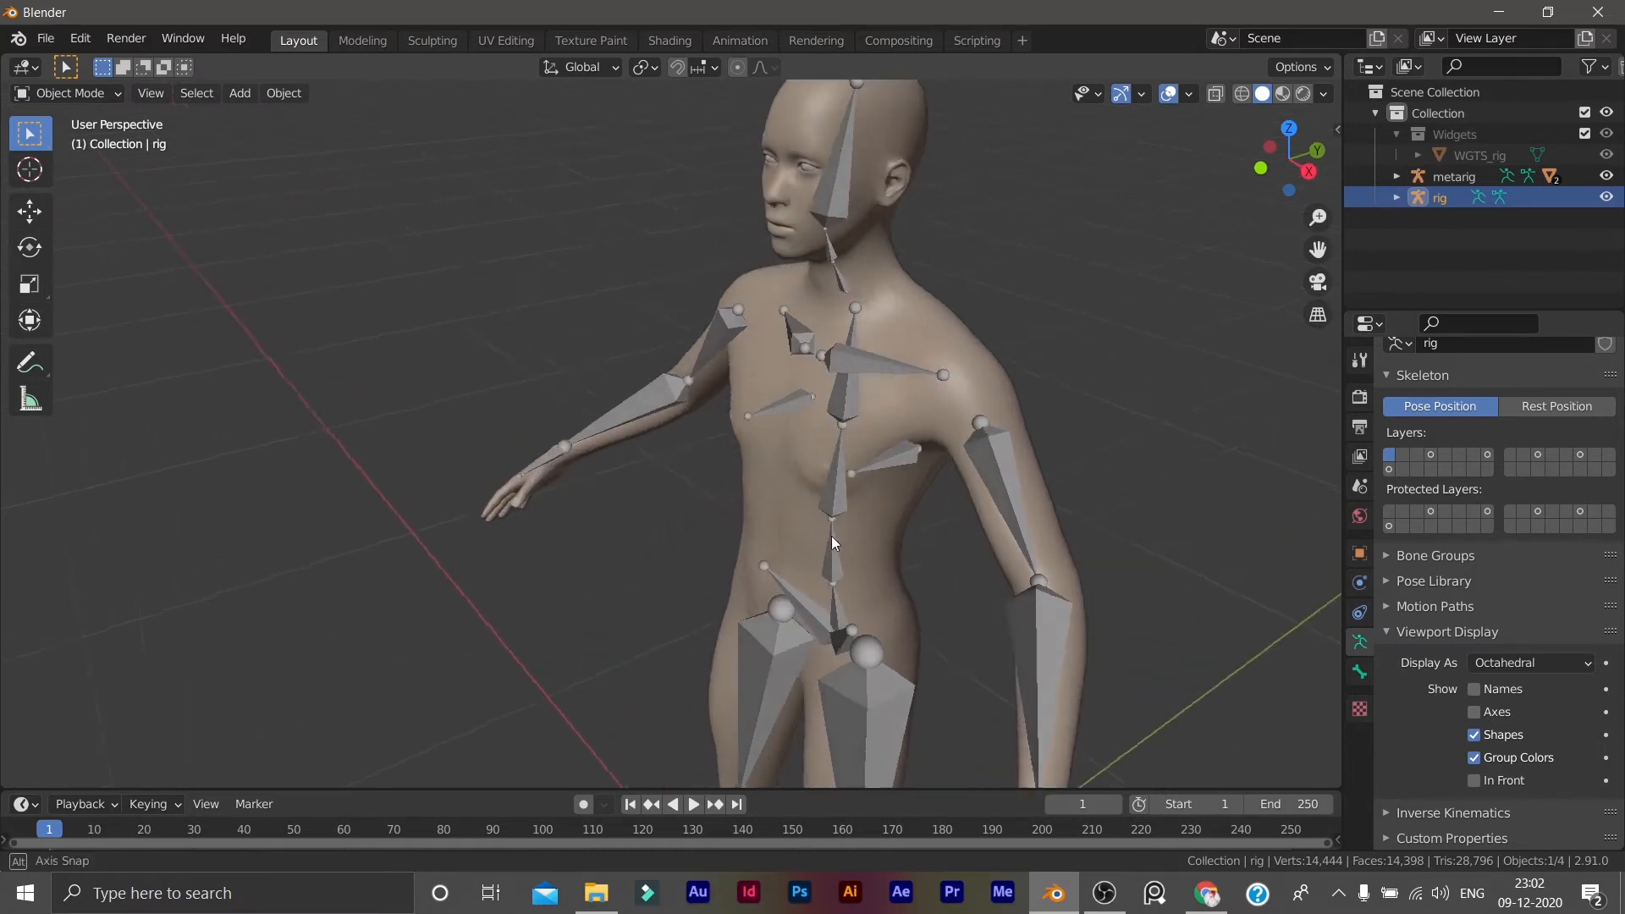
click(875, 387)
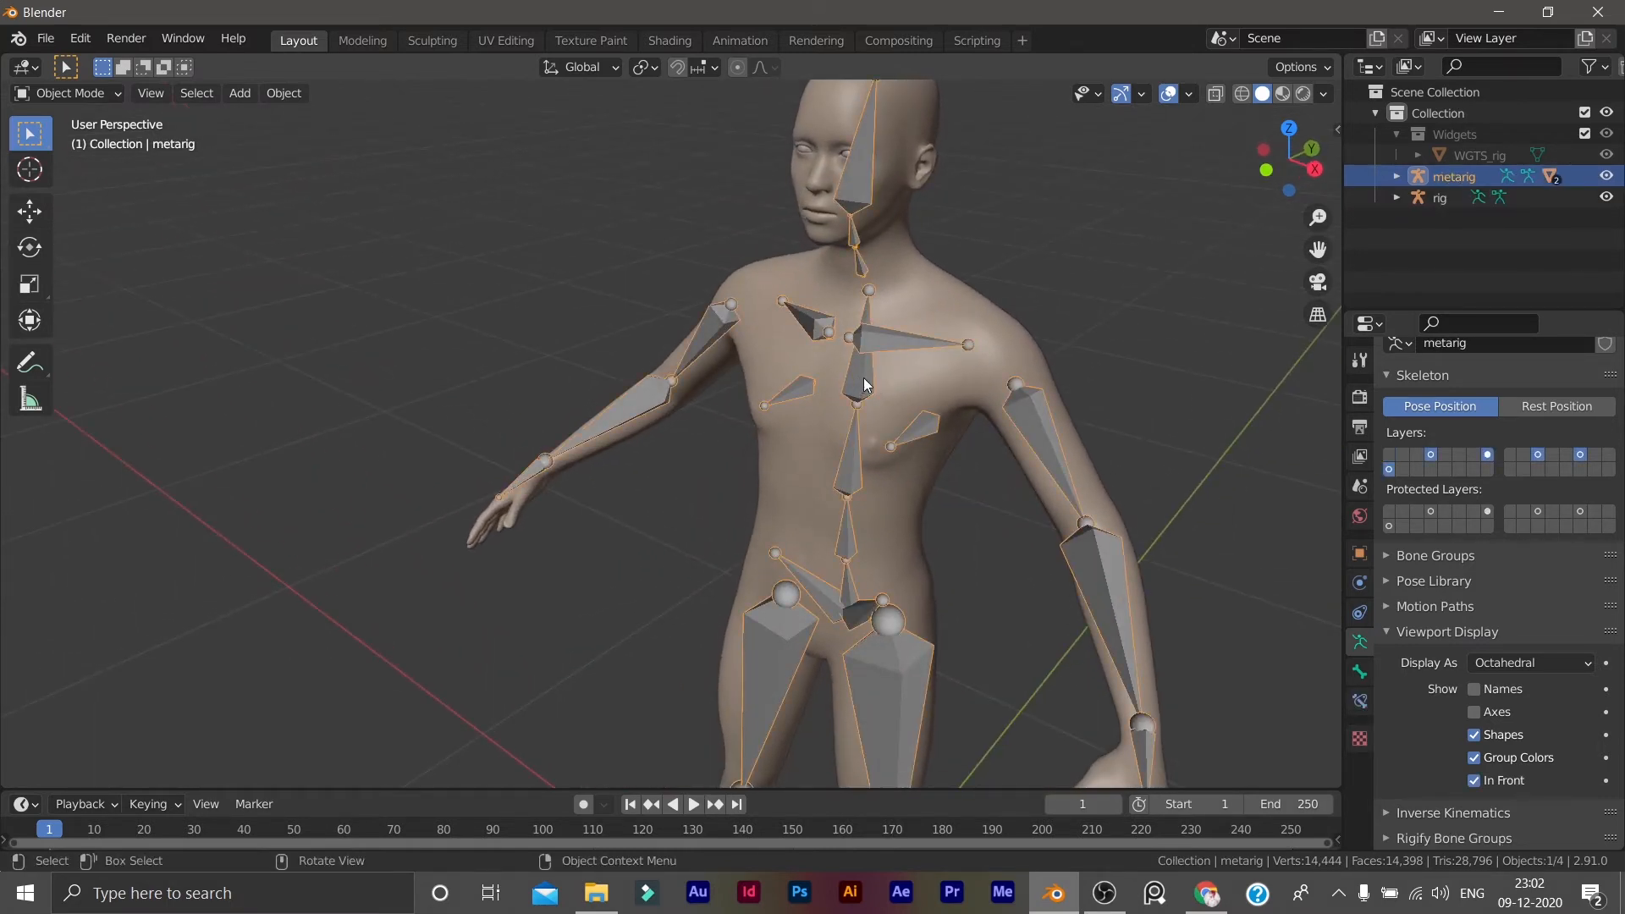
key(Tab)
key(alt+a)
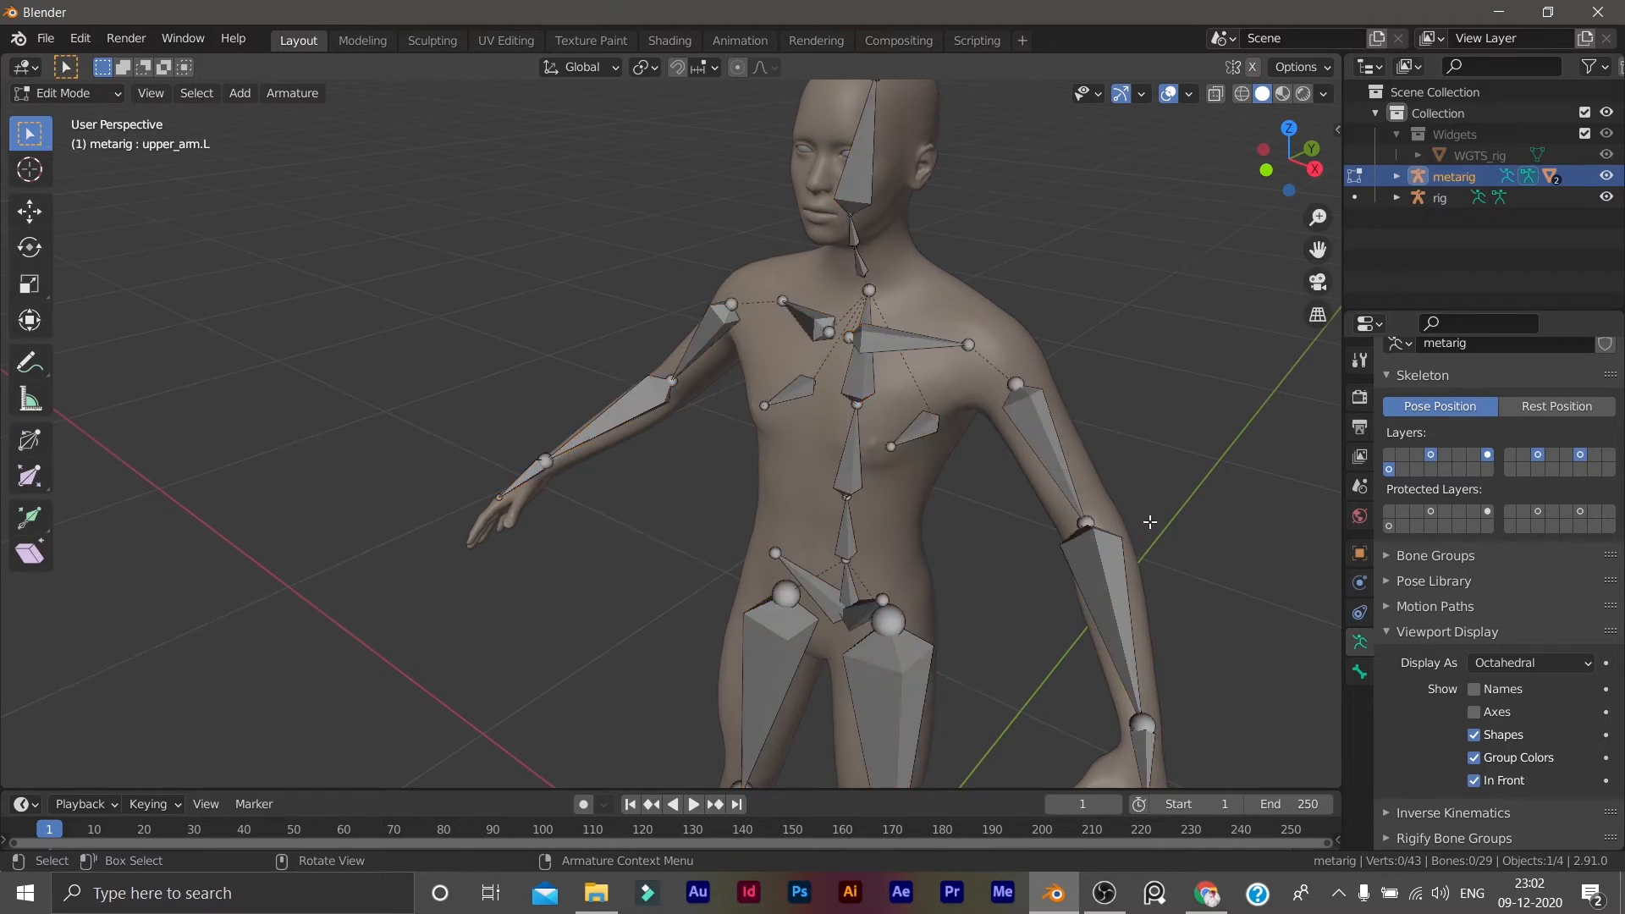
Inspect the bone properties of spine.002 and spine.001, and examine the gap below spine.004 at the base of the neck.
click(1359, 672)
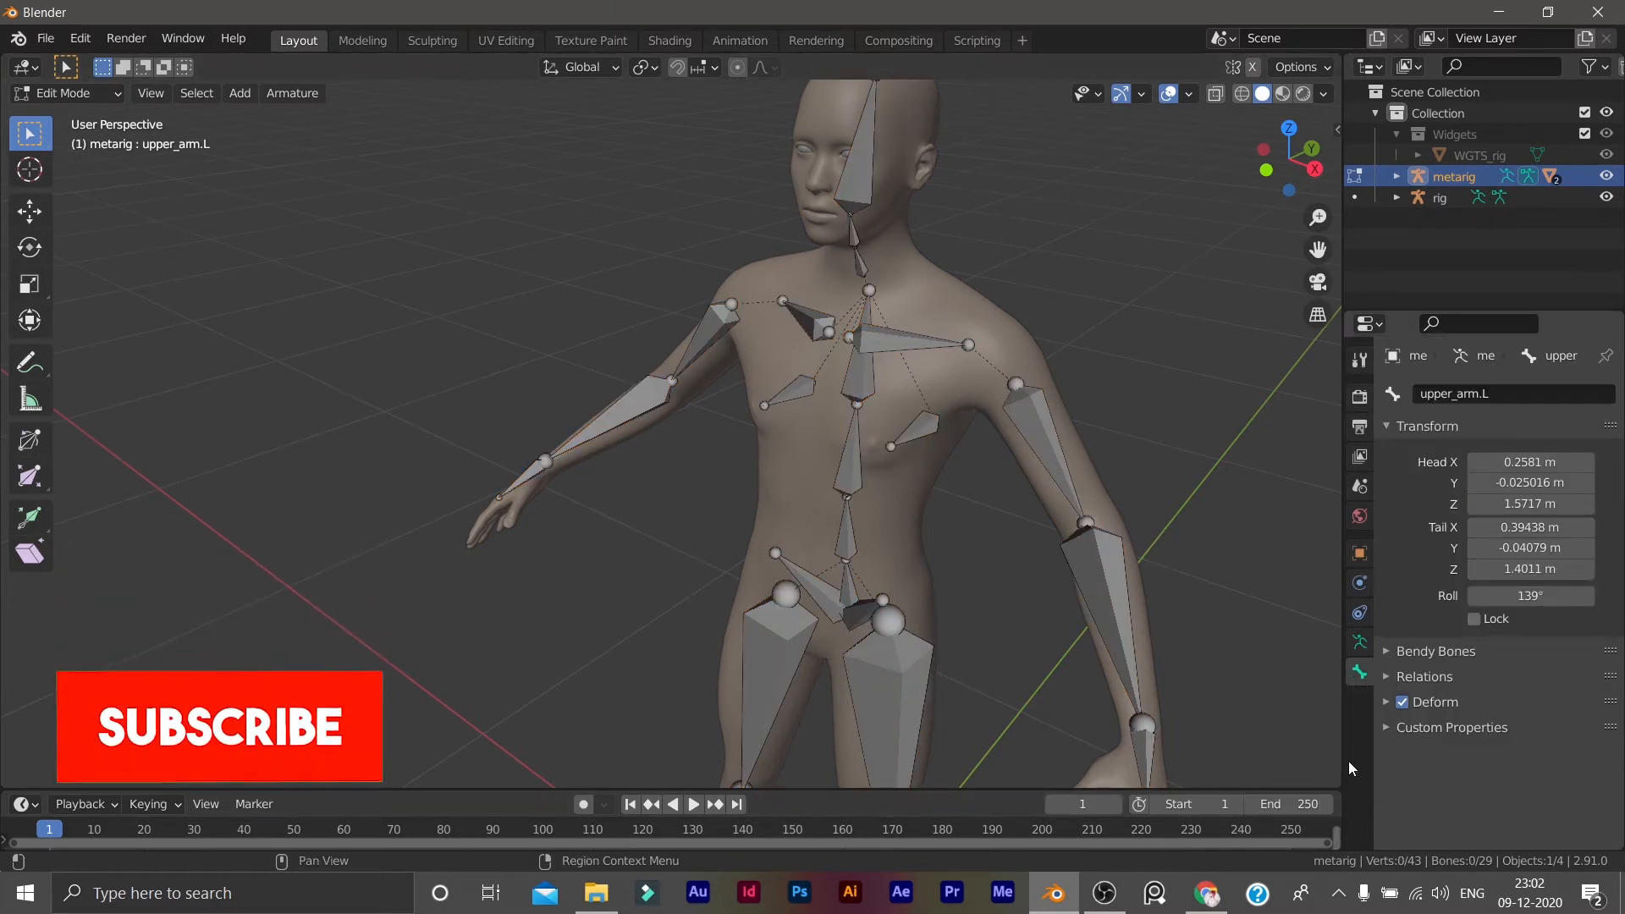
click(849, 461)
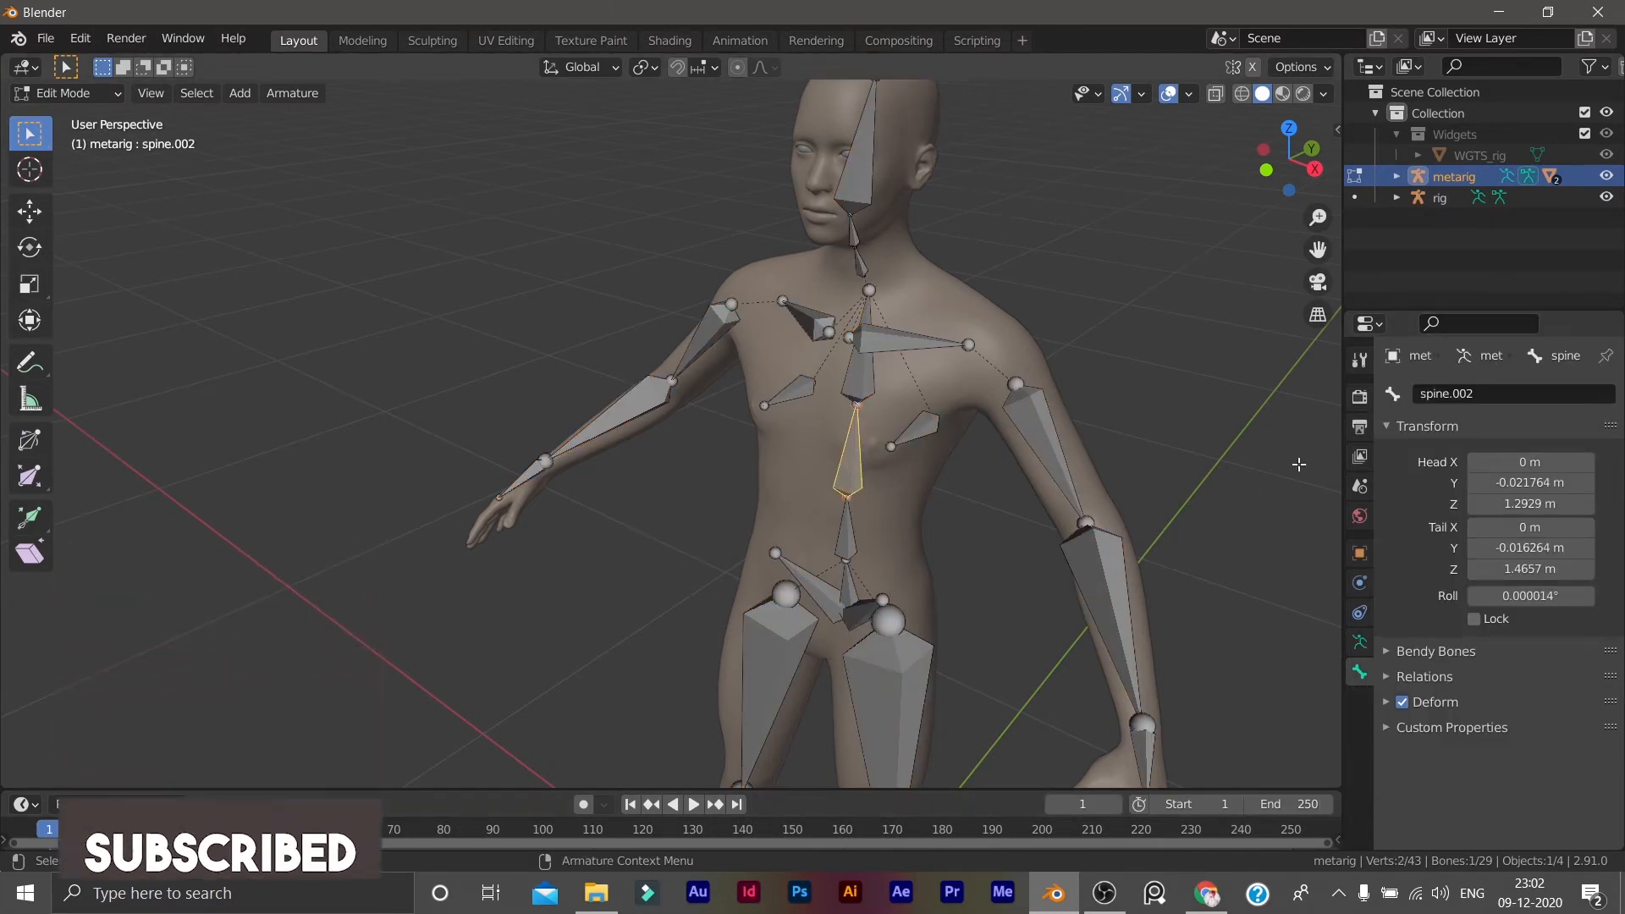
click(849, 547)
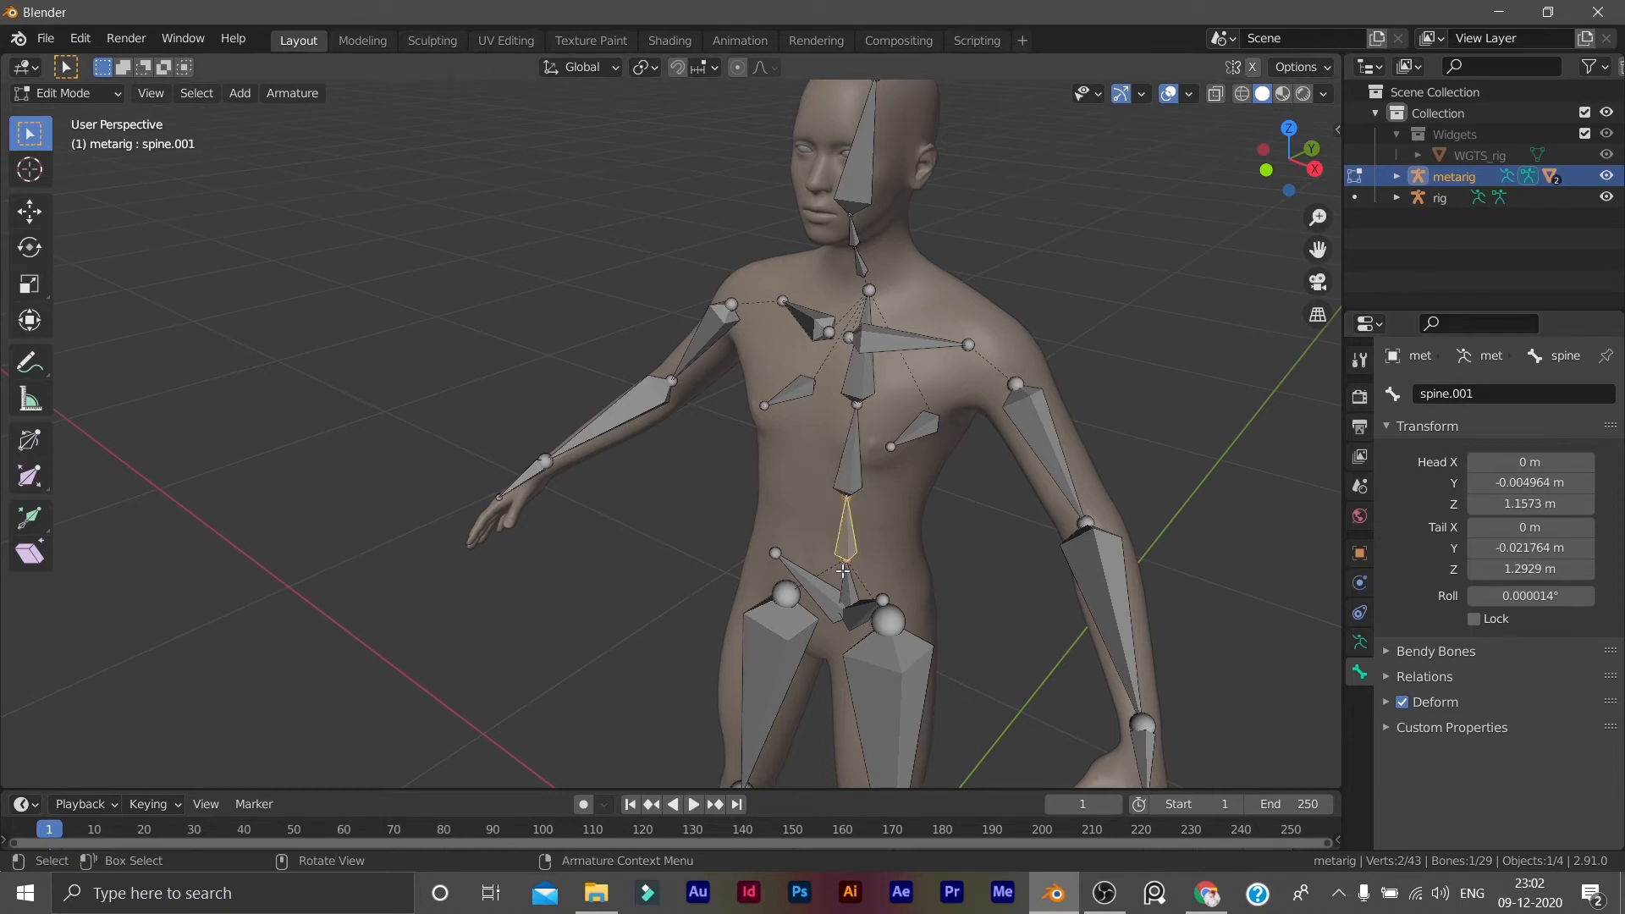
click(868, 383)
middle_drag(873, 457, 775, 469)
click(784, 319)
scroll(811, 345, up, 5)
shift+middle_drag(1121, 326, 903, 550)
scroll(816, 467, up, 4)
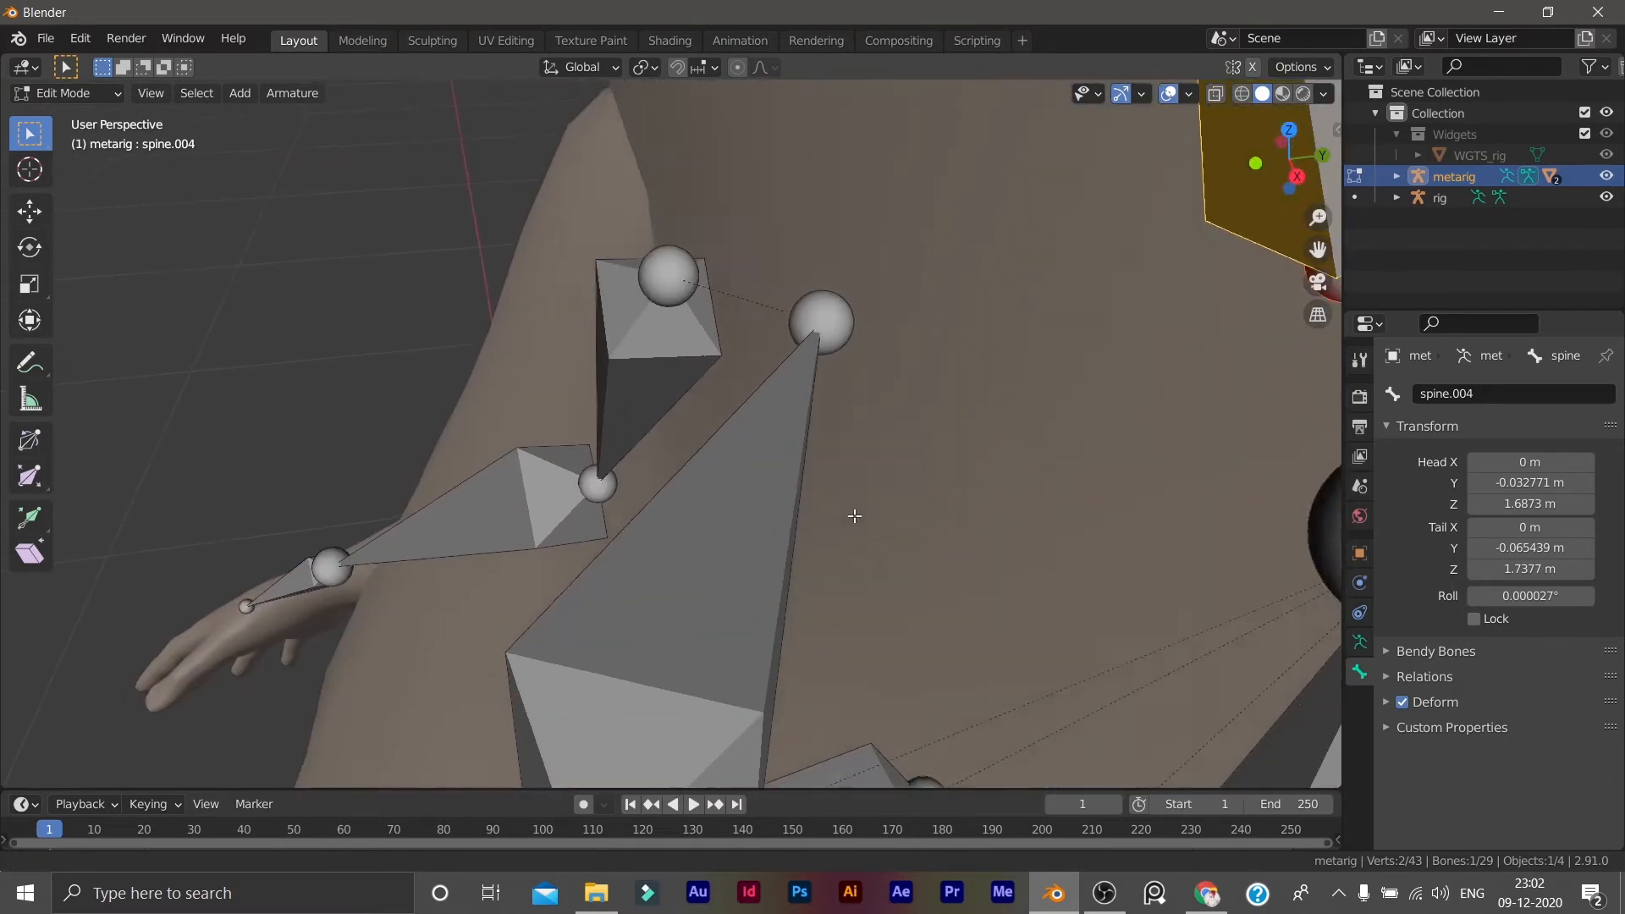
scroll(992, 465, down, 5)
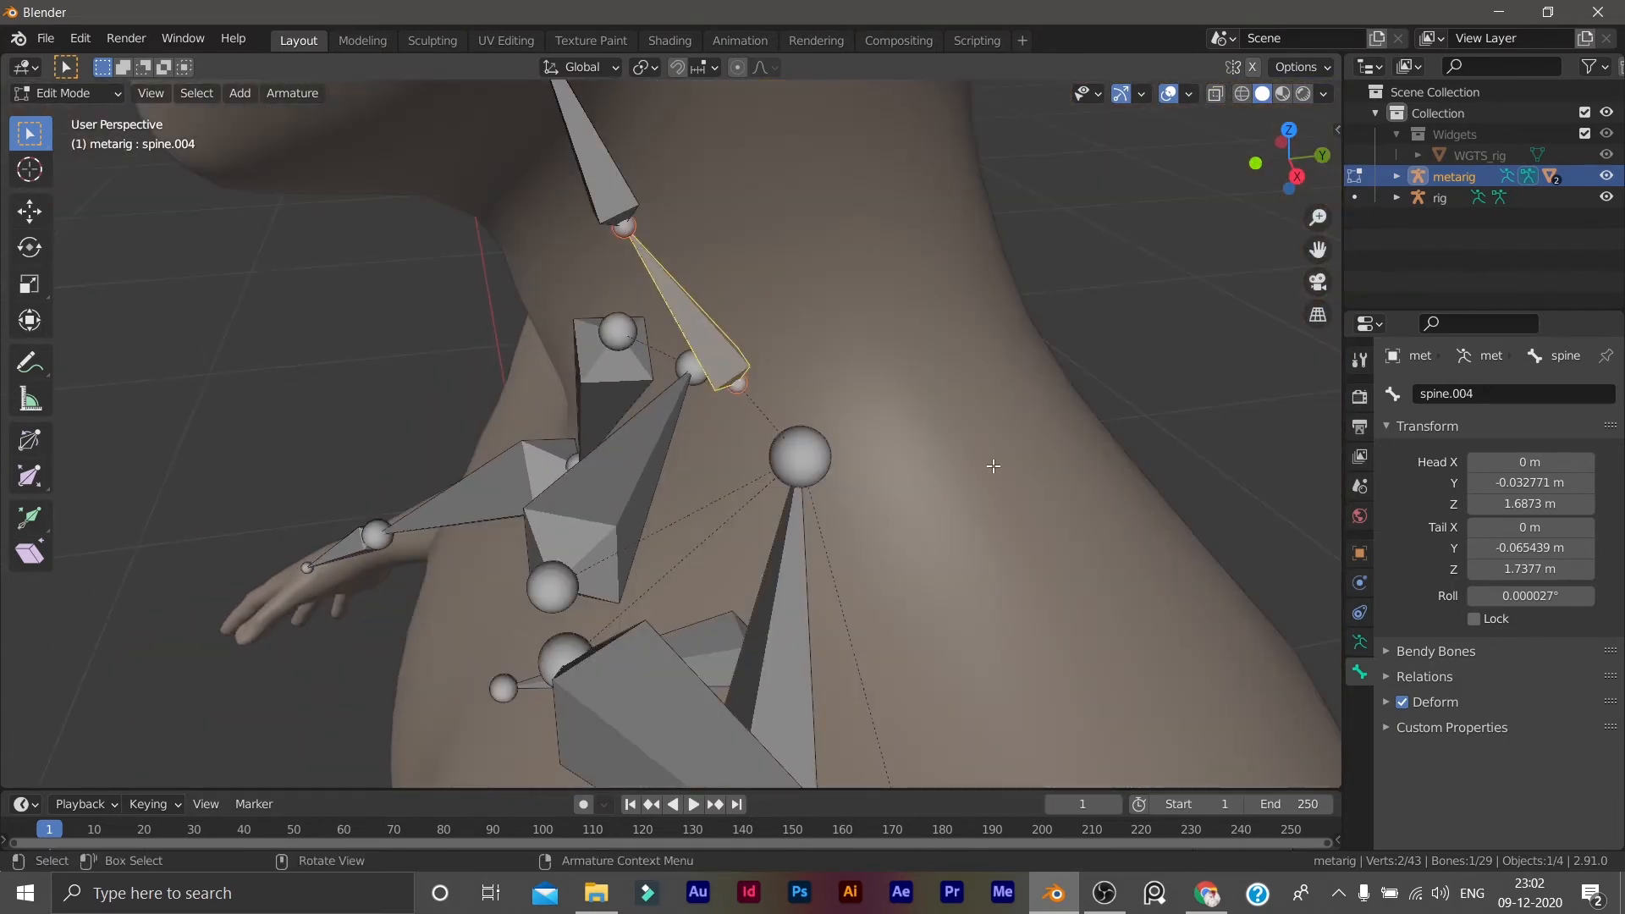
Try to parent spine.004 to spine.003 with the Connected option, and undo the parenting.
middle_drag(667, 414, 671, 356)
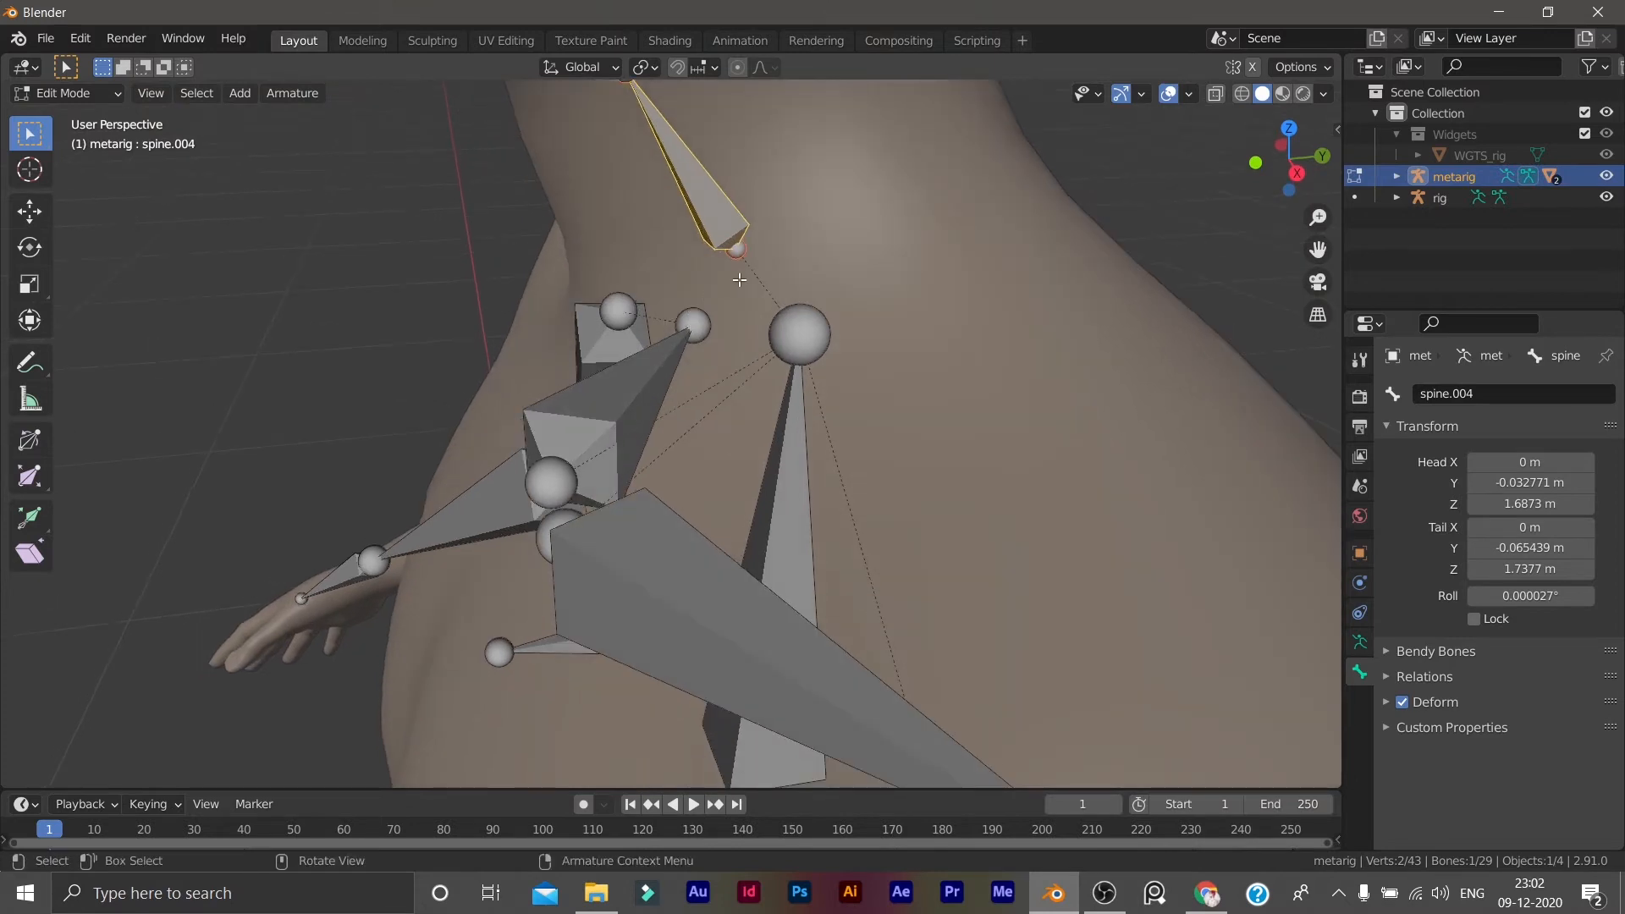
click(801, 316)
scroll(818, 359, down, 4)
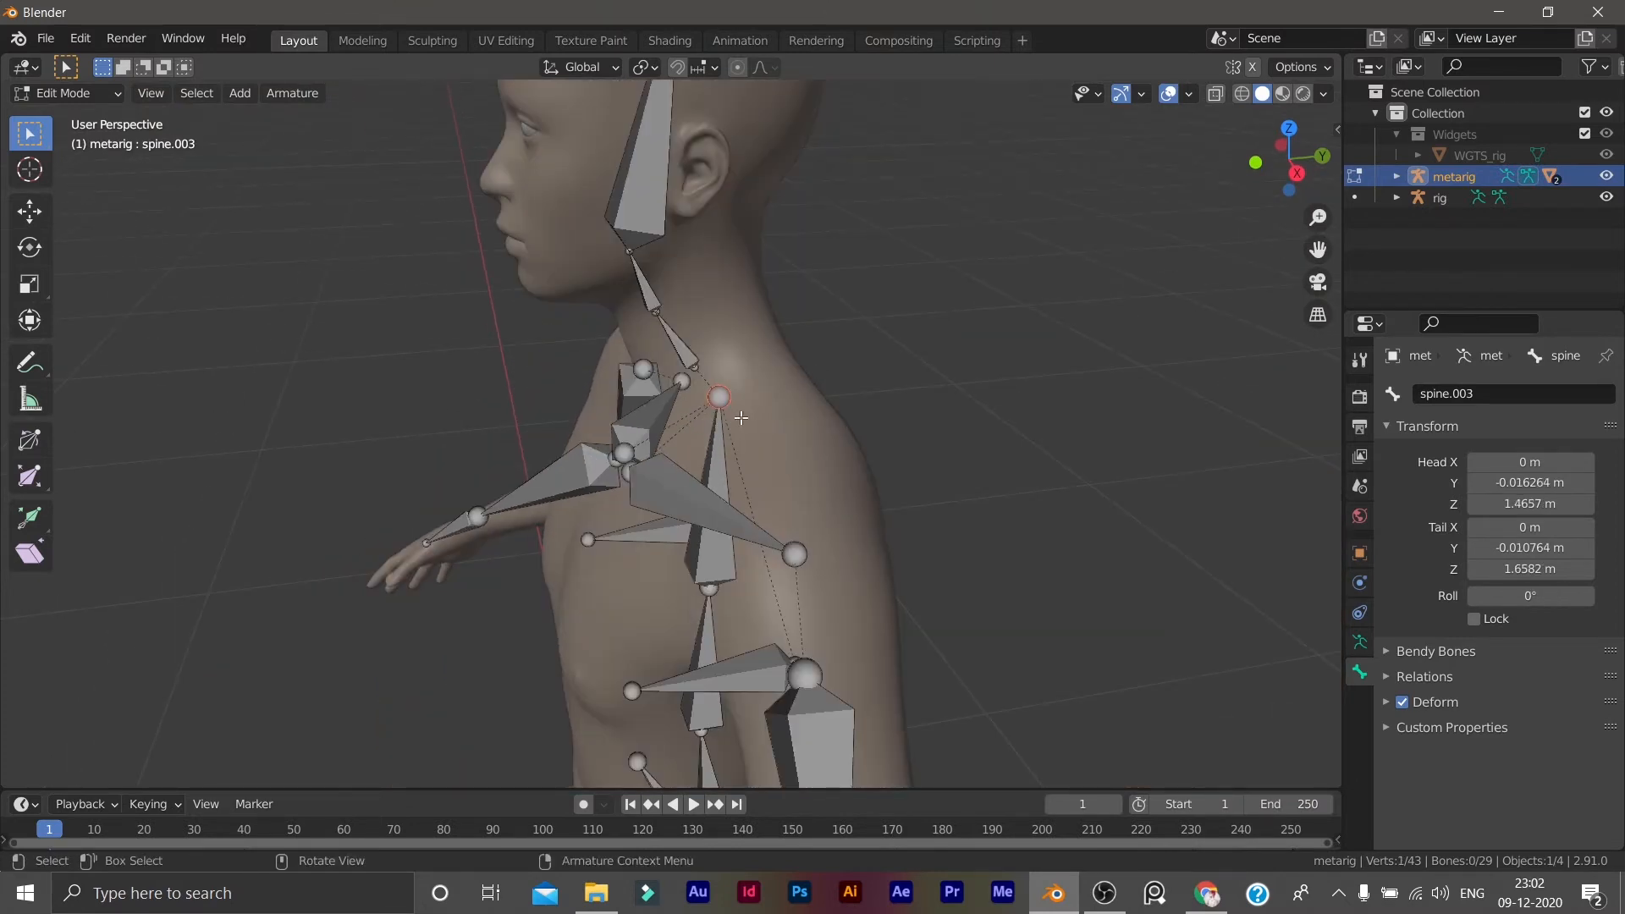
scroll(742, 418, up, 3)
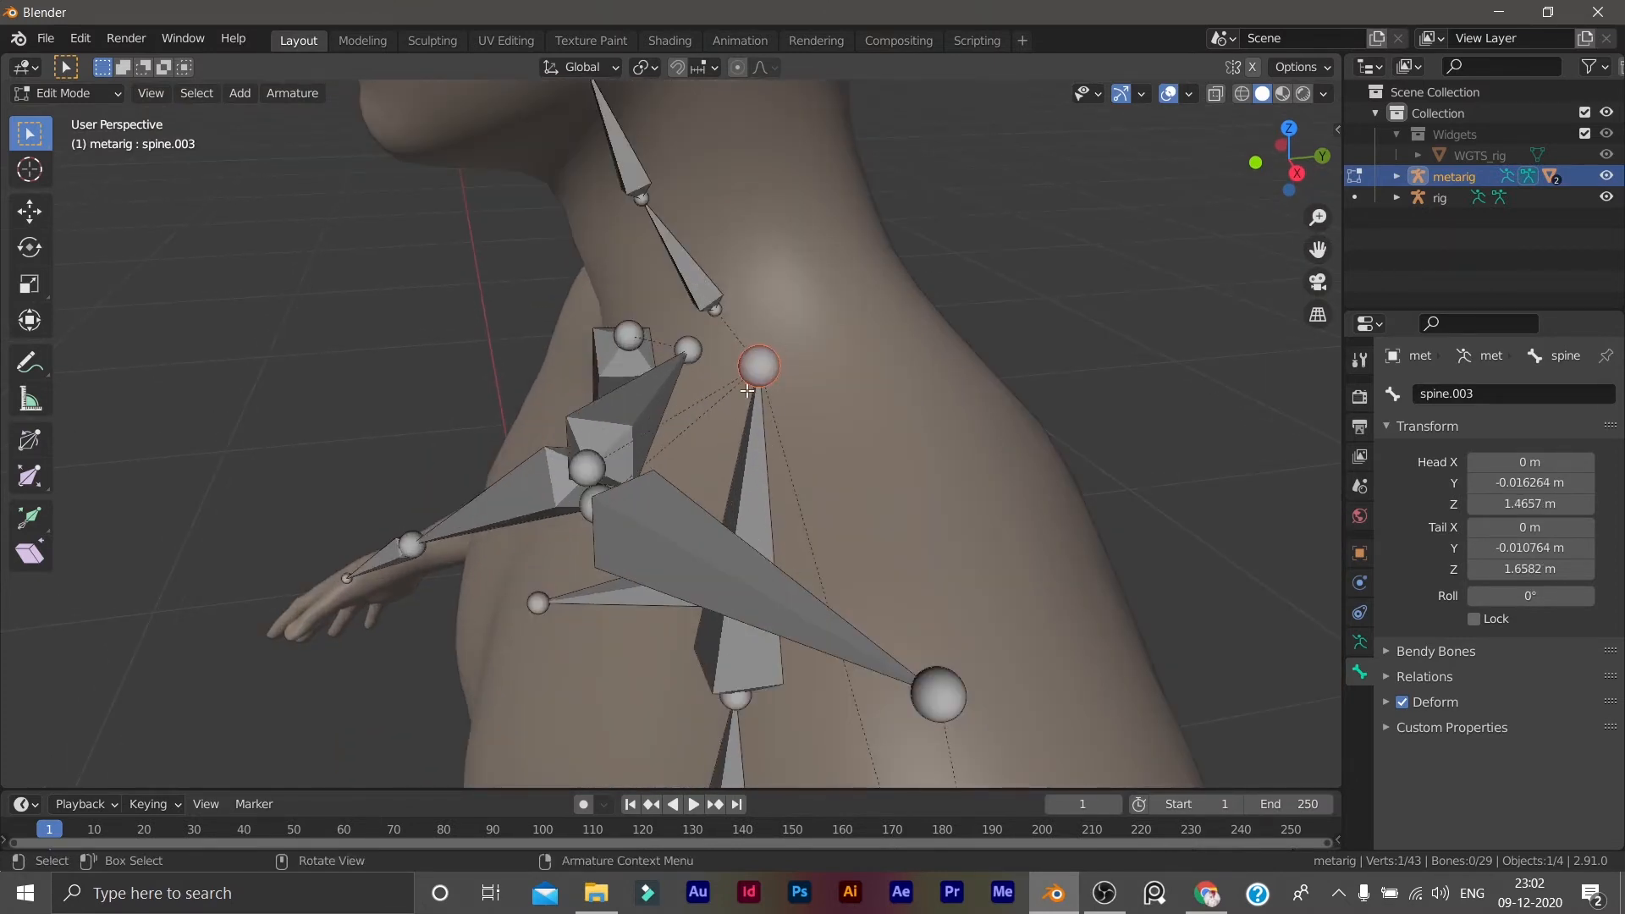
click(748, 467)
click(929, 256)
click(703, 276)
ctrl+click(749, 447)
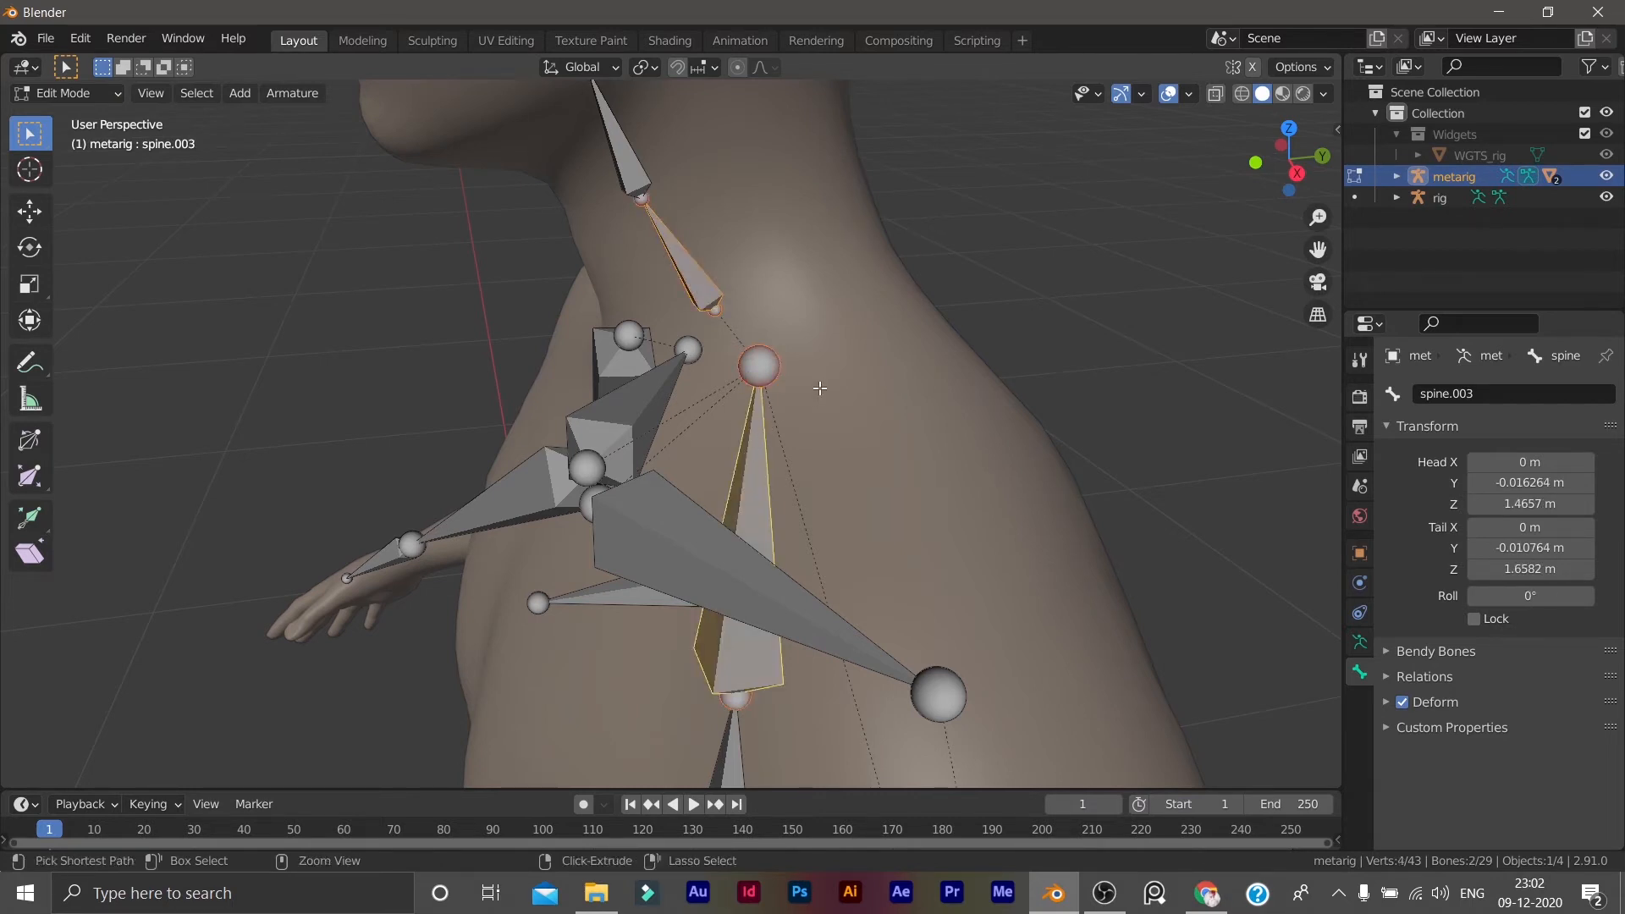
key(ctrl+p)
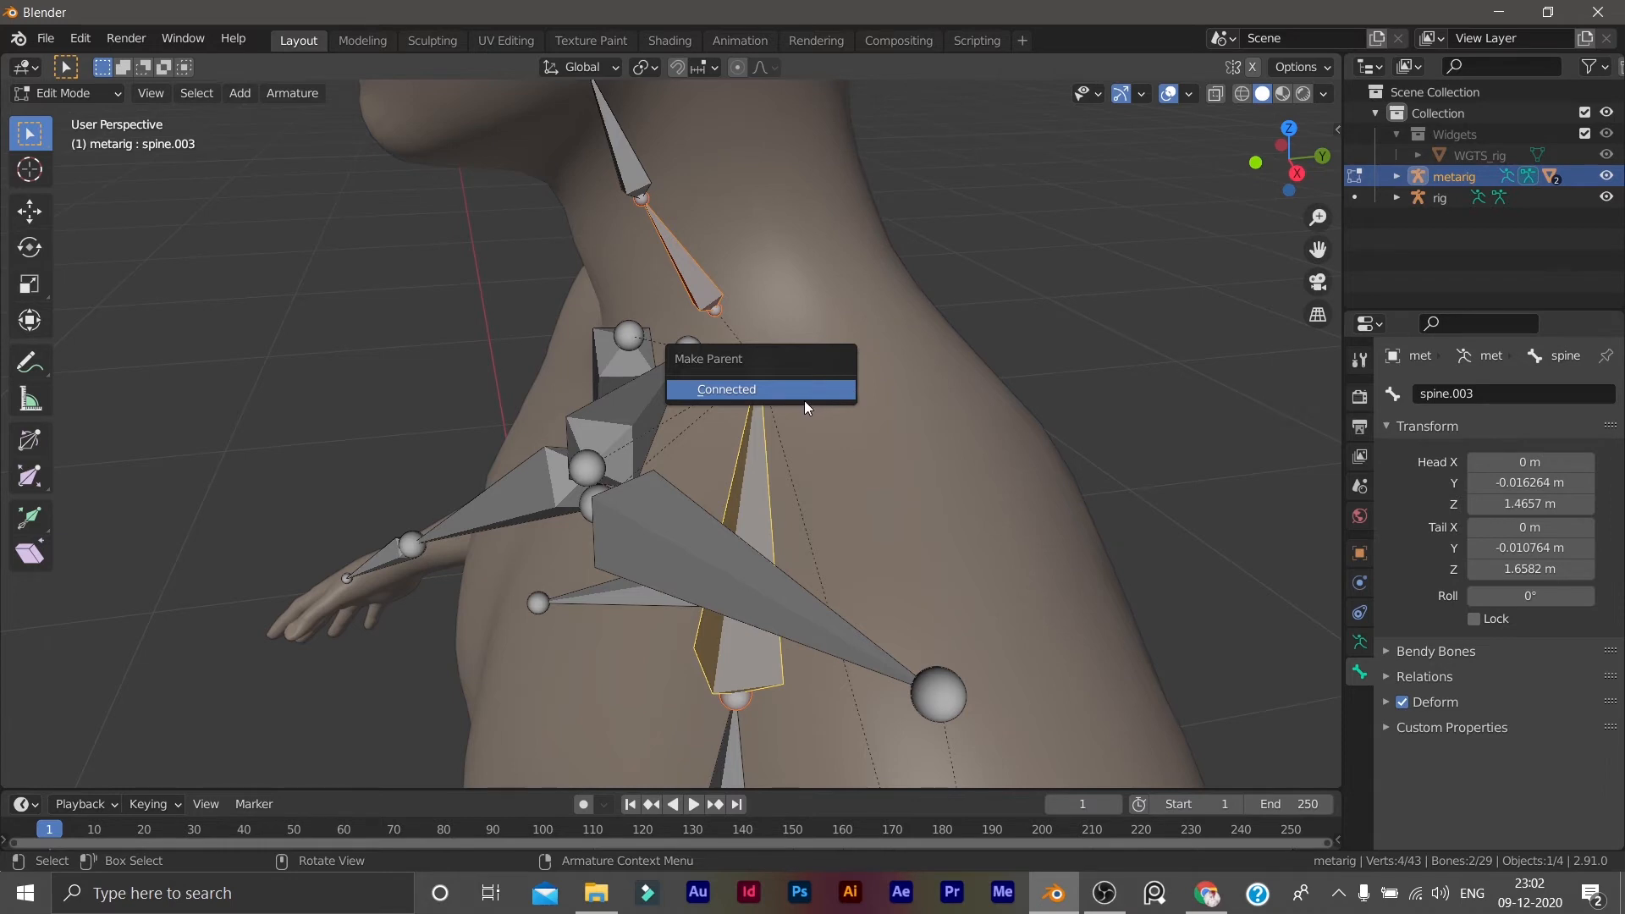
click(810, 394)
scroll(922, 365, down, 5)
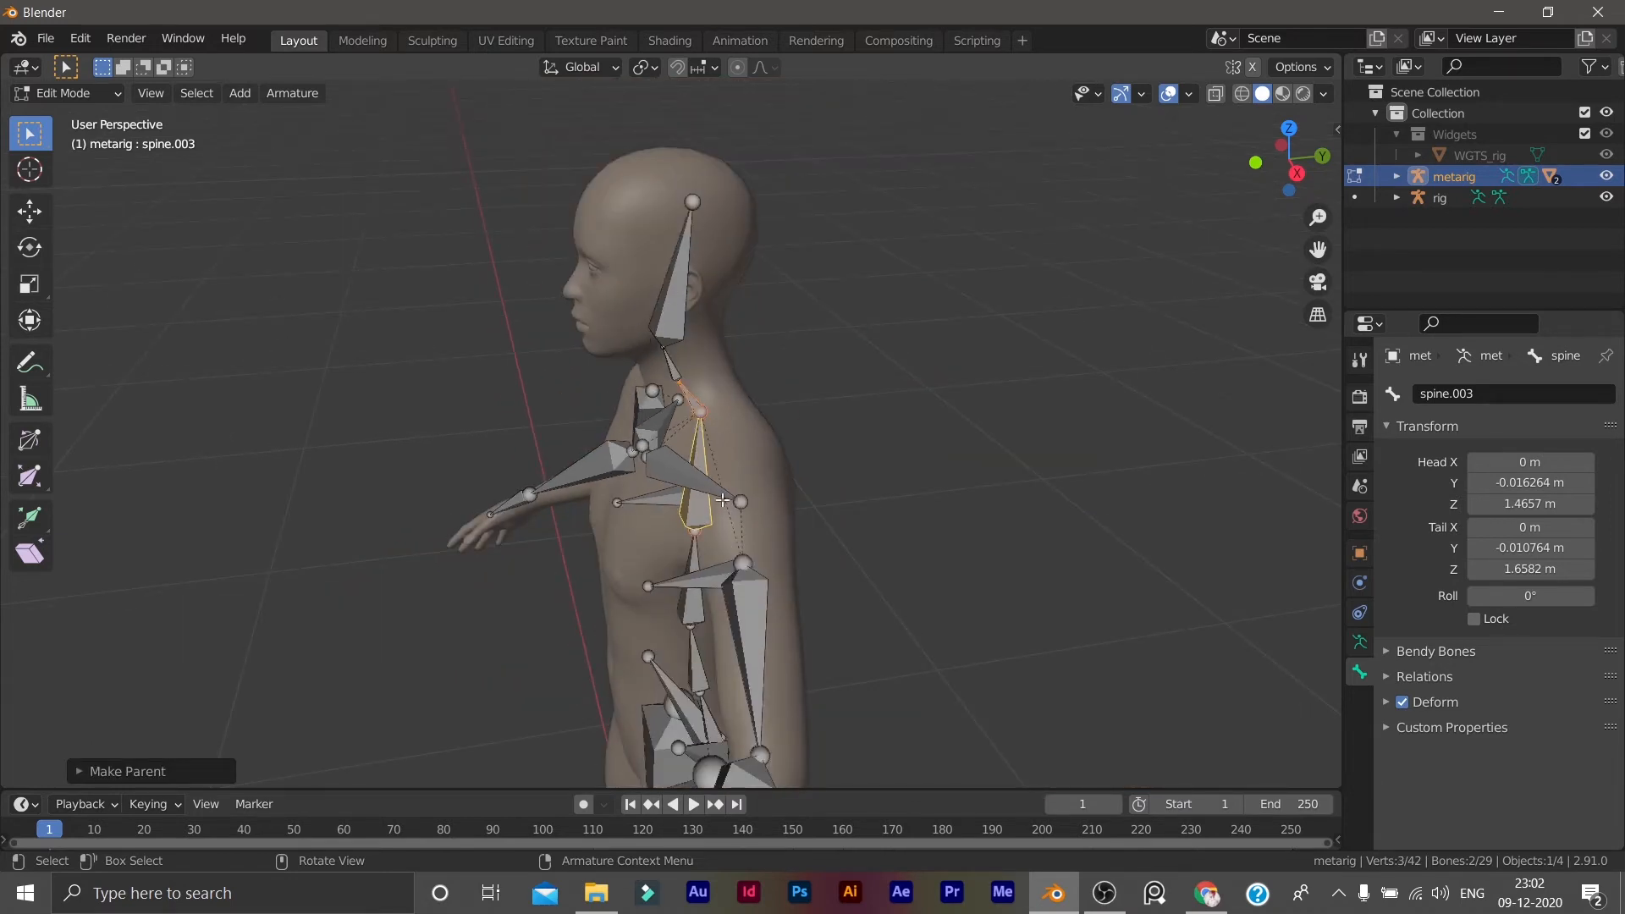
key(ctrl+z)
click(813, 405)
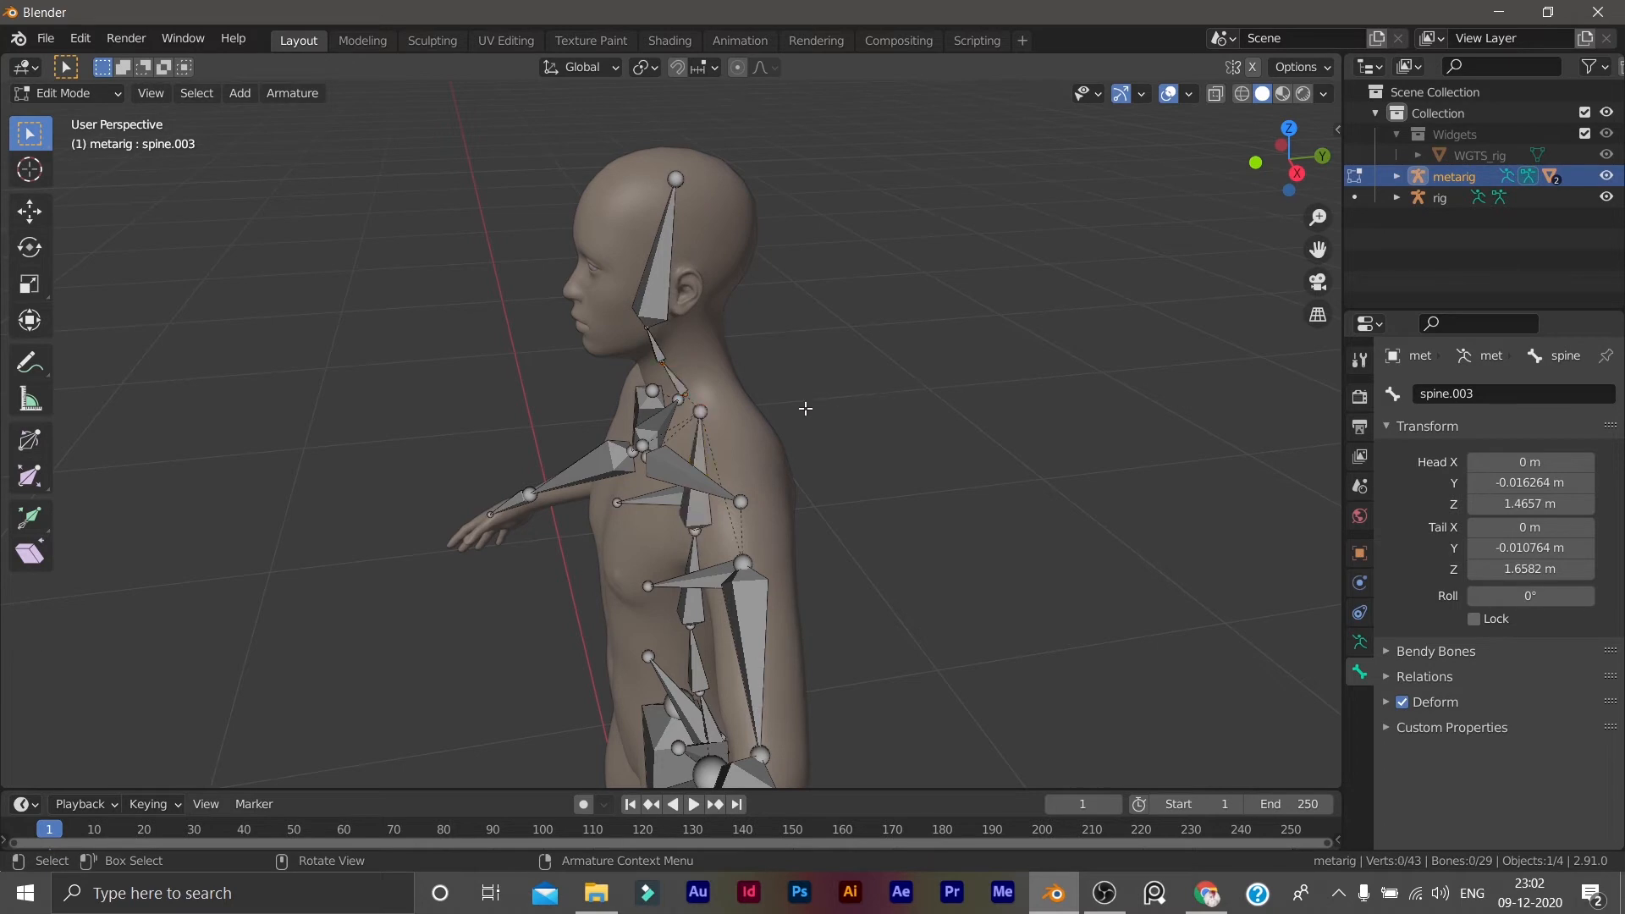
Place the 3D cursor at the tail of spine.003 and snap the head of spine.004 onto it to close the neck gap.
scroll(808, 406, up, 5)
click(765, 367)
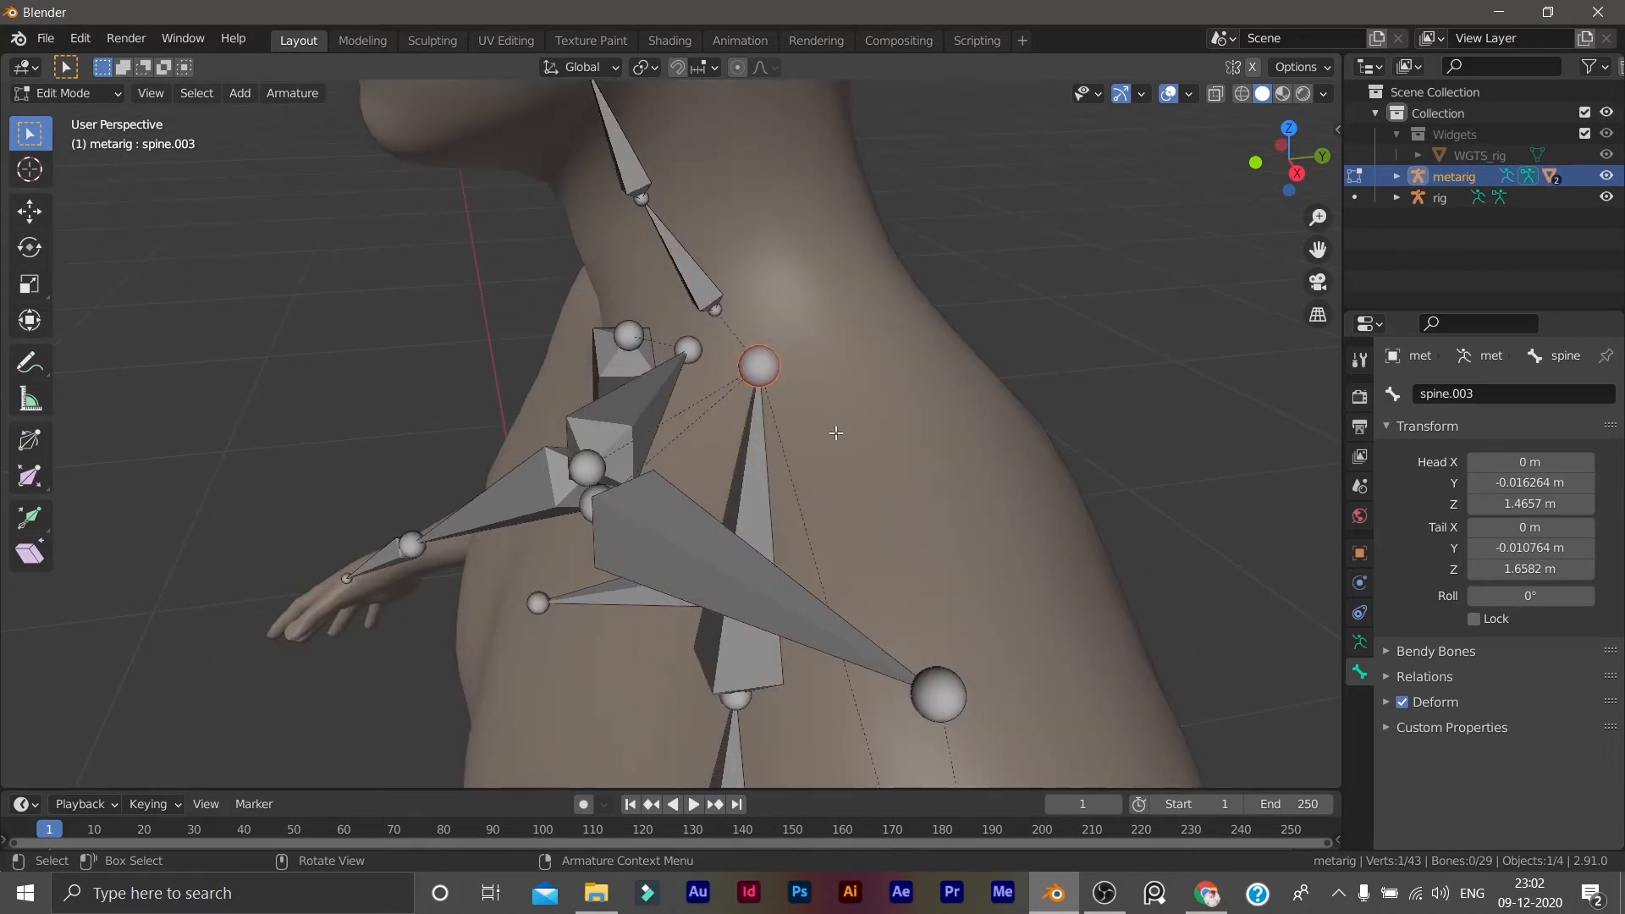
key(shift+s)
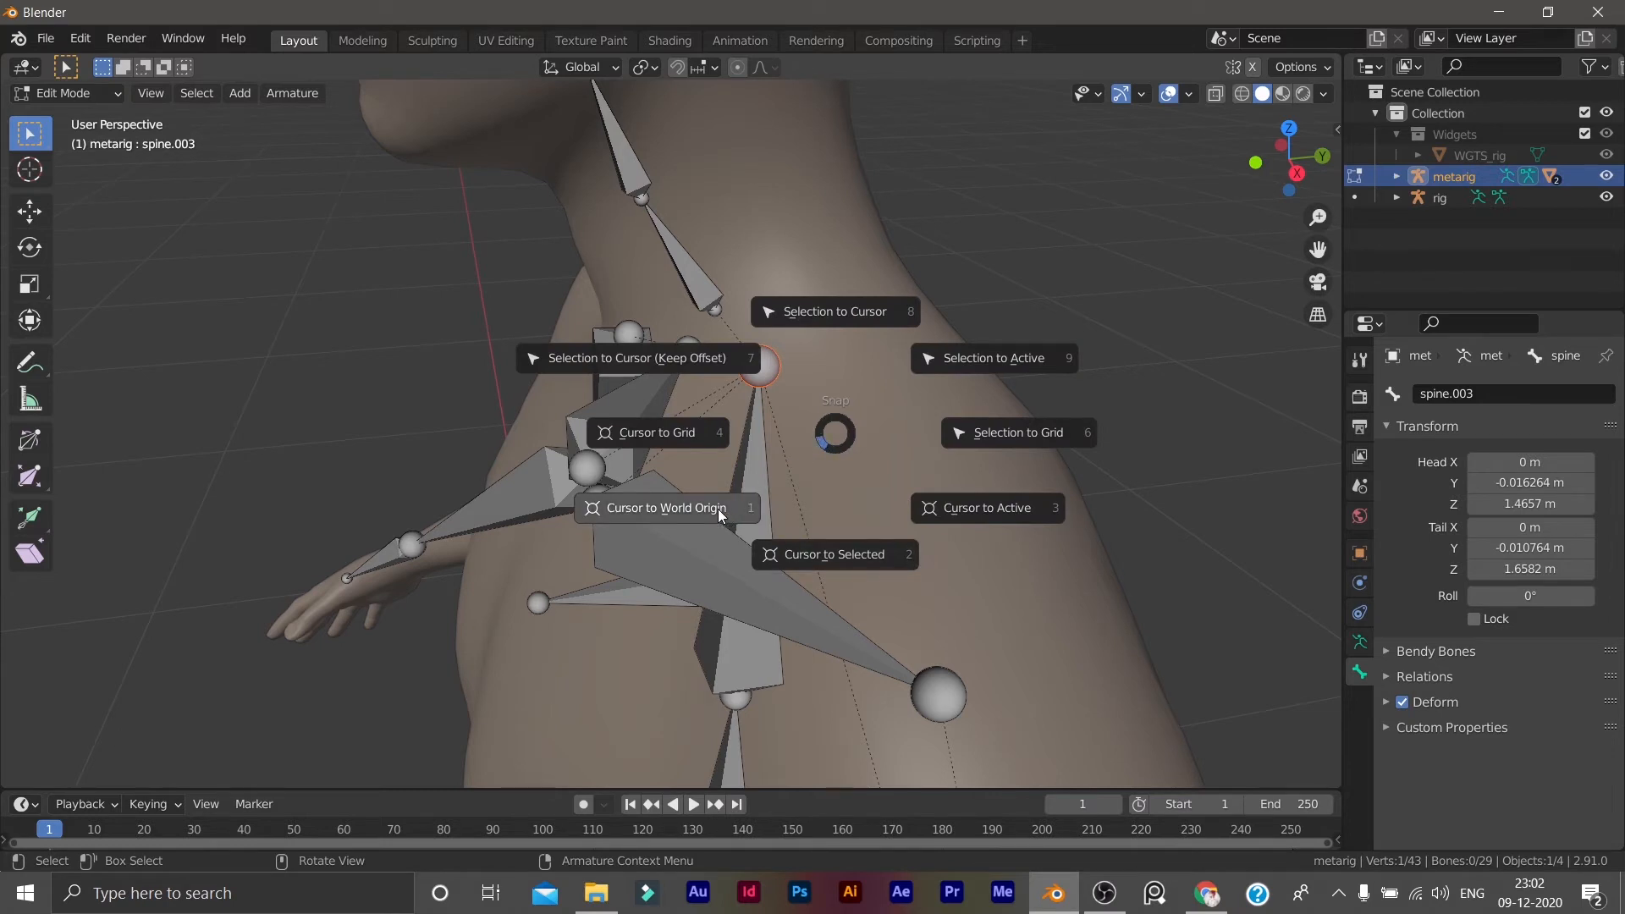
click(809, 556)
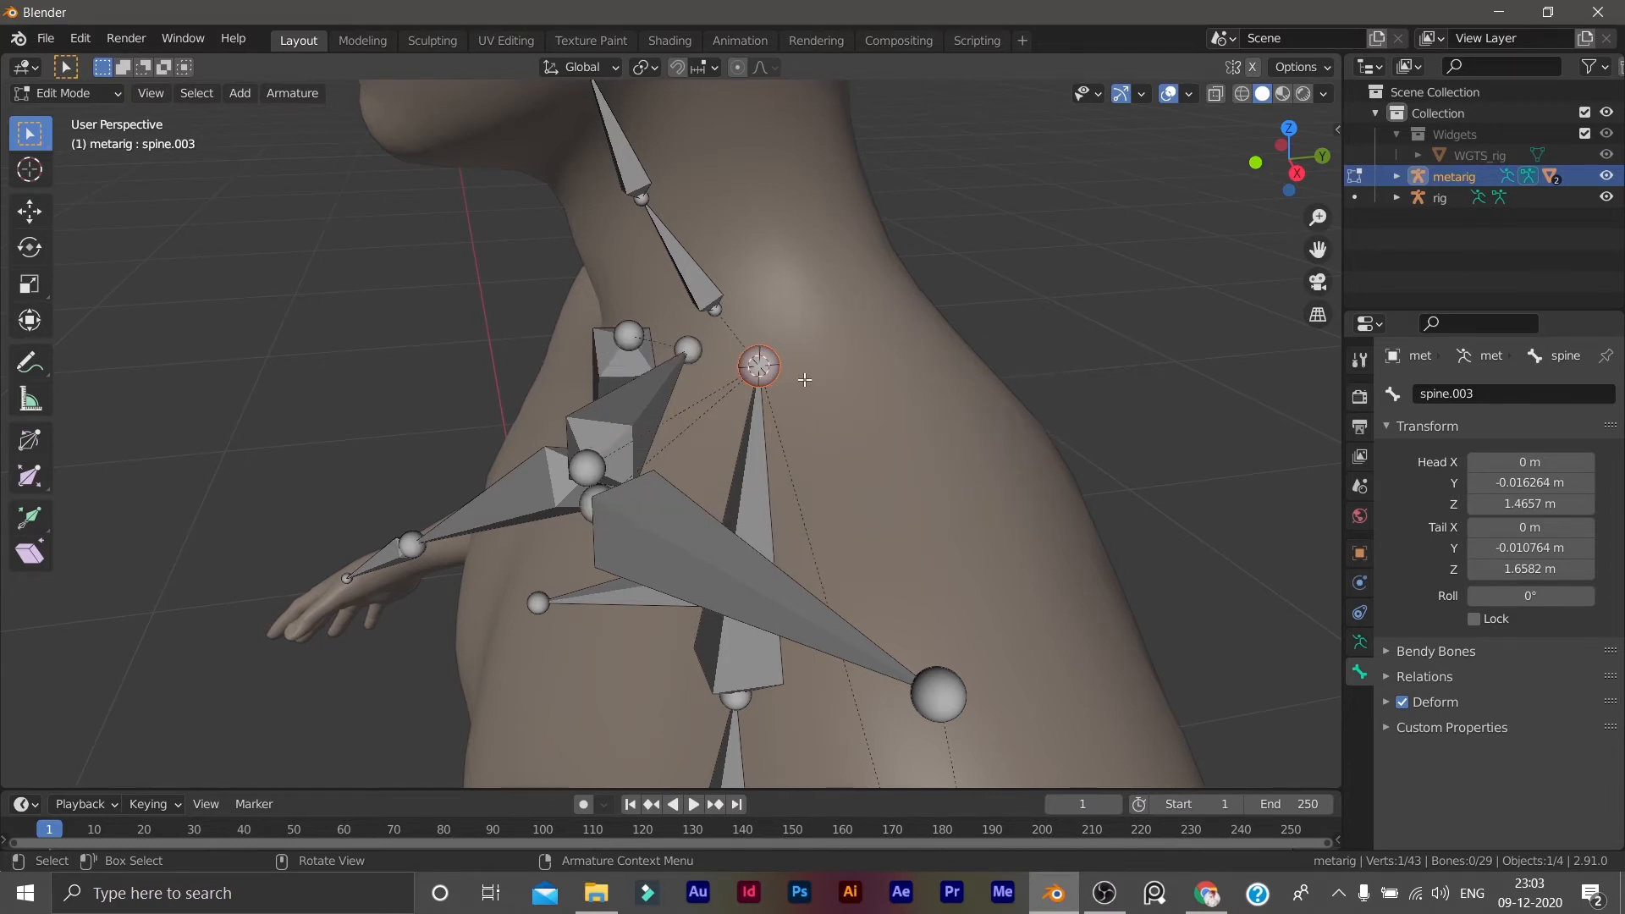
click(717, 312)
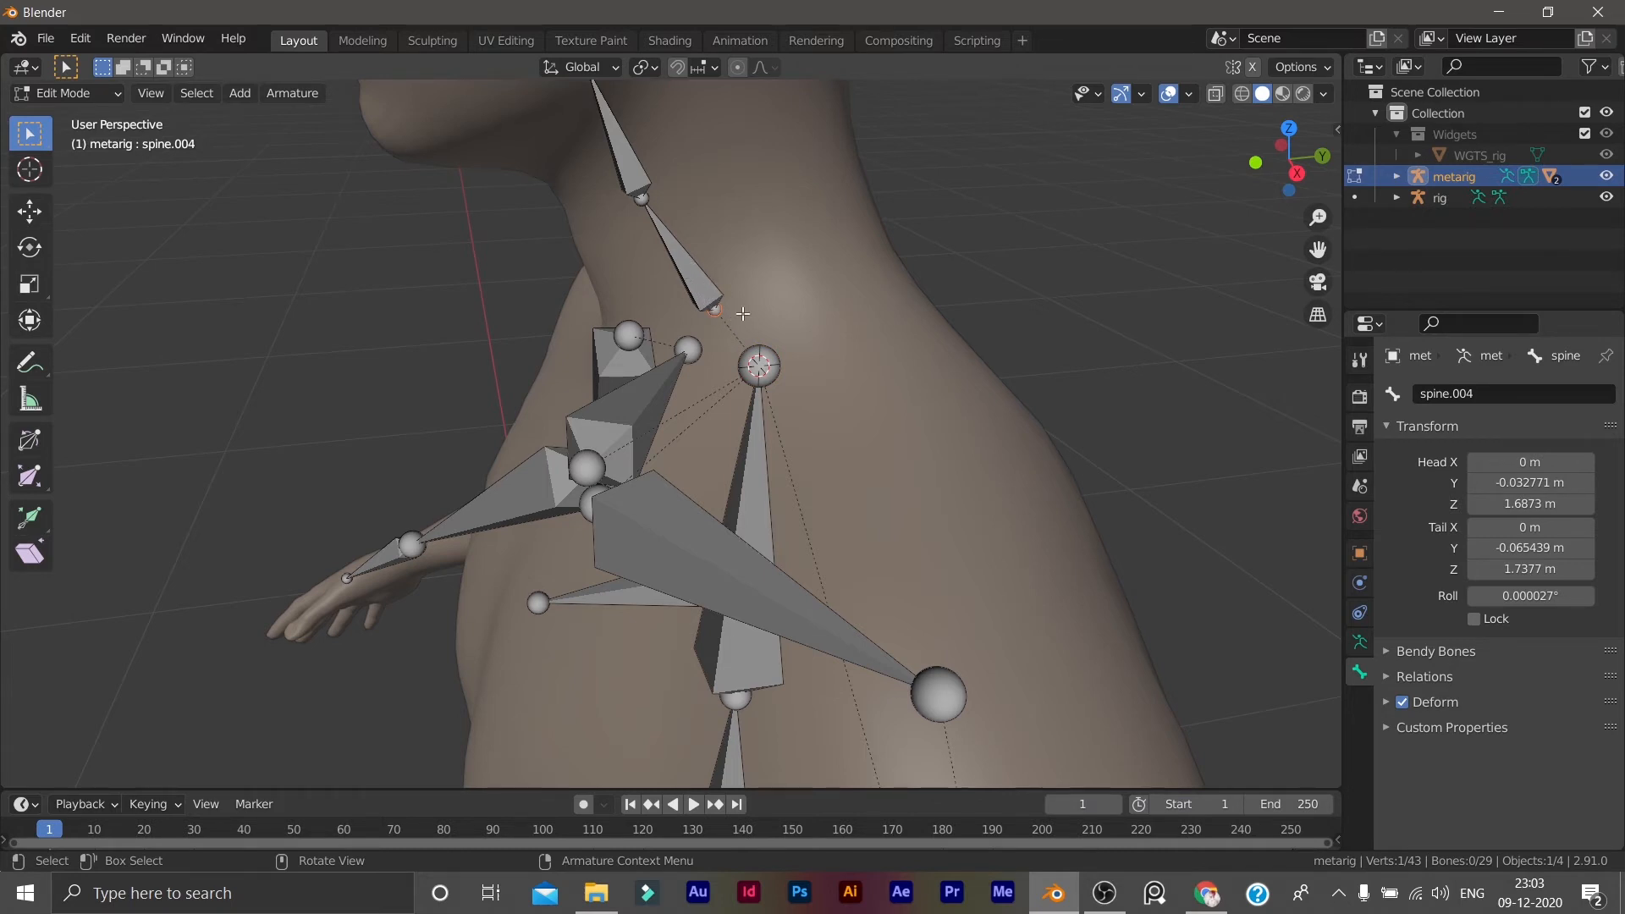
key(shift+s)
click(756, 201)
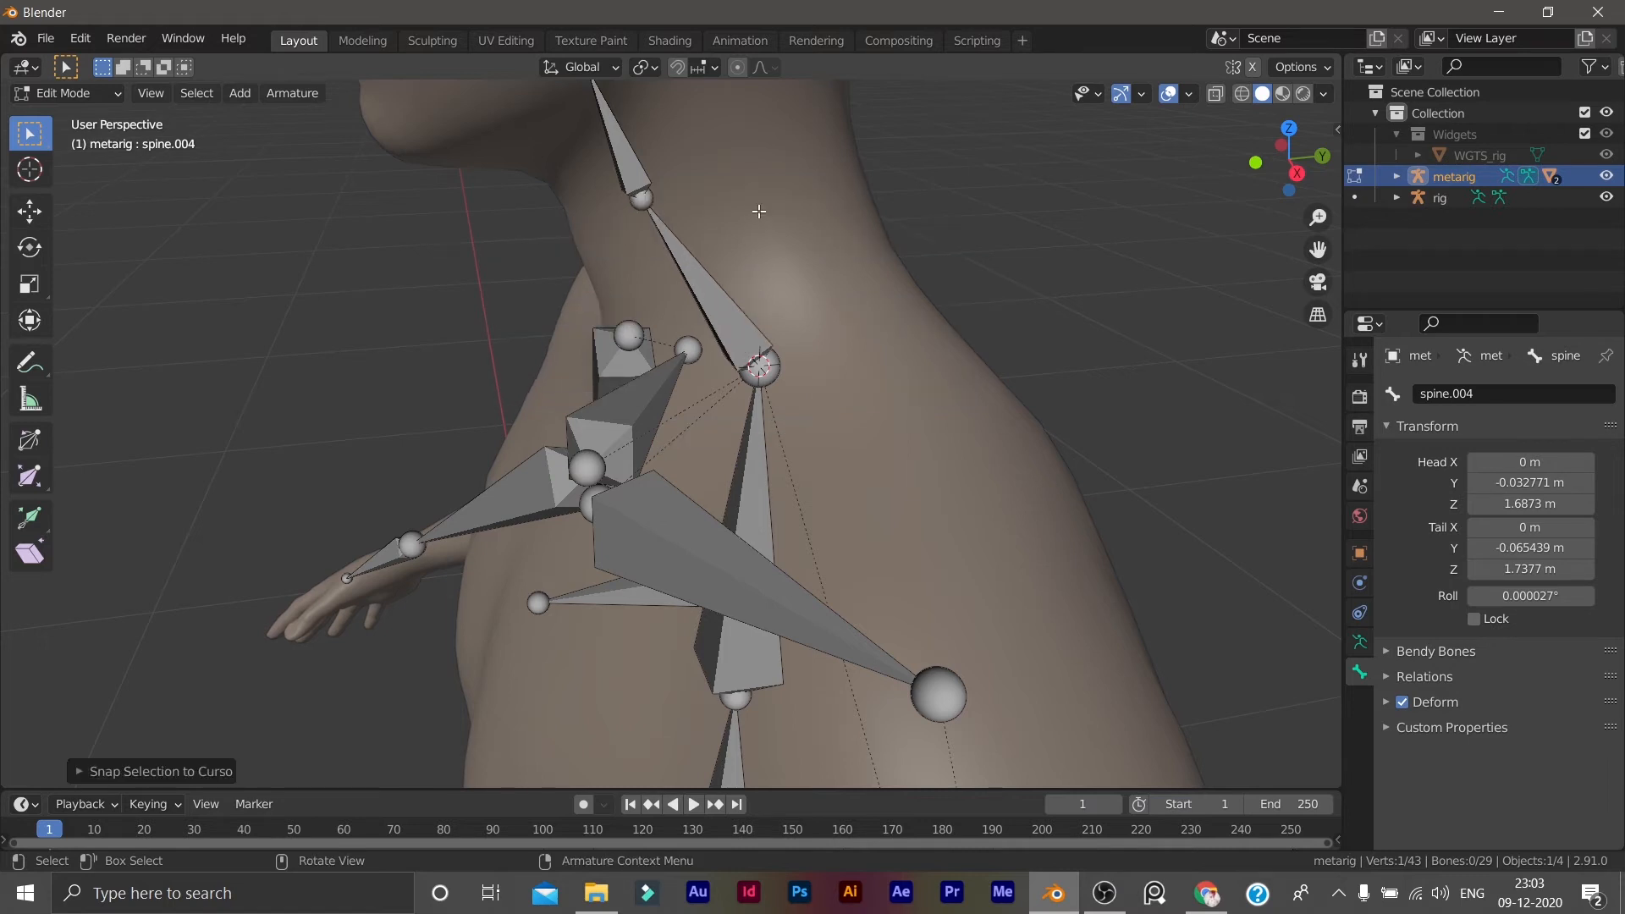
scroll(650, 239, down, 3)
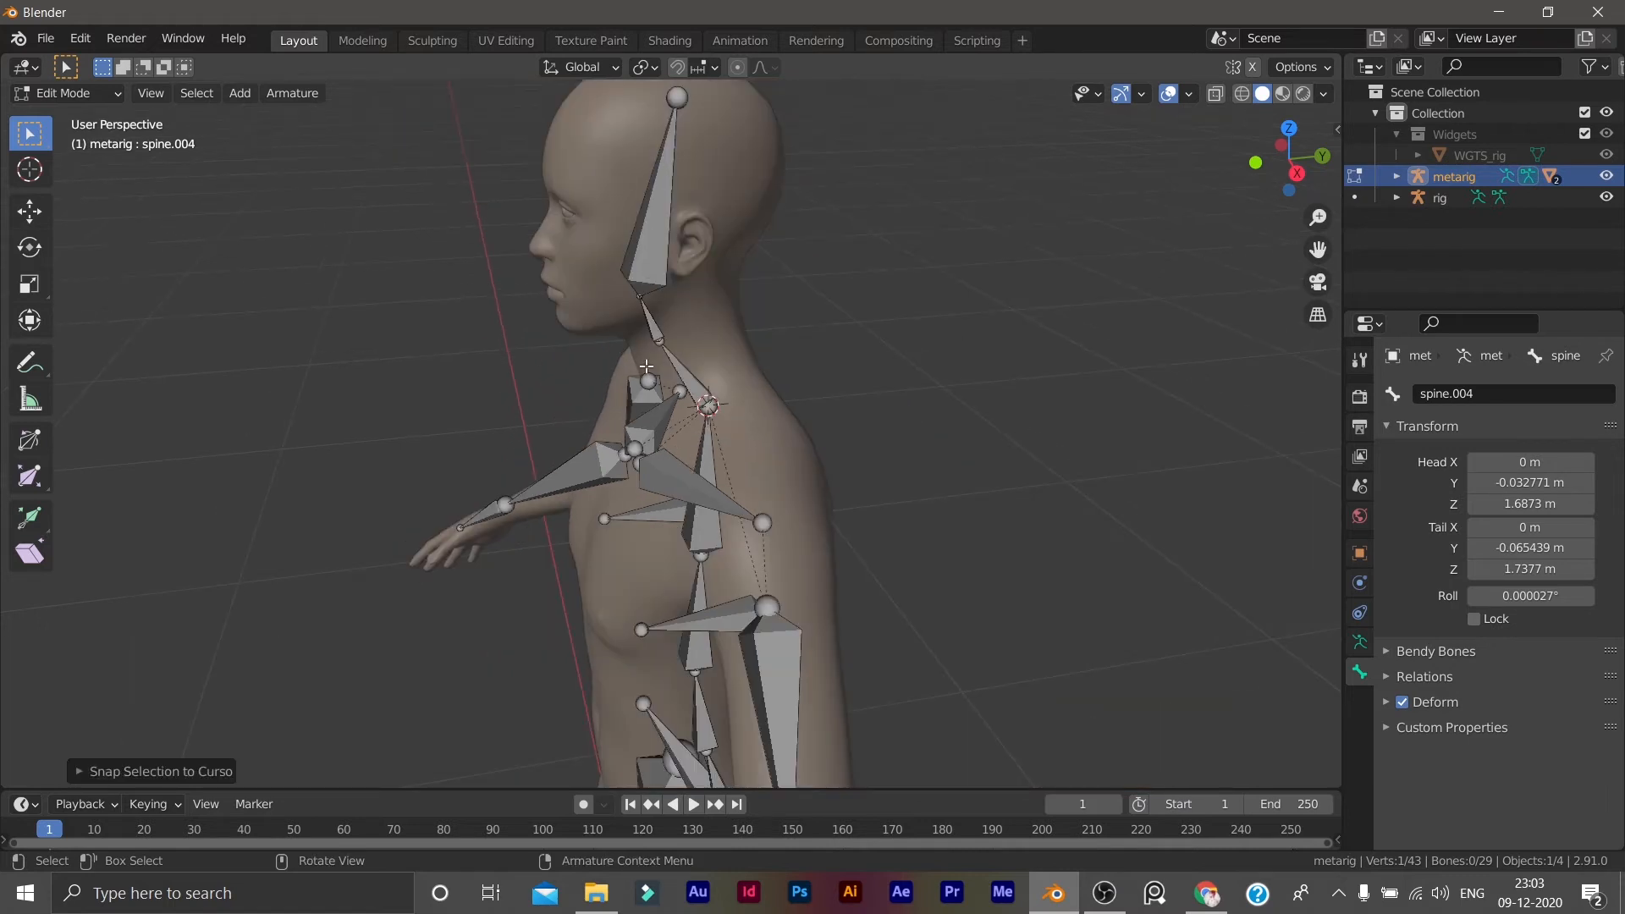
Return the 3D cursor to the world origin.
scroll(563, 466, down, 4)
middle_drag(563, 466, 681, 495)
key(shift+s)
click(620, 534)
scroll(875, 437, down, 5)
middle_drag(863, 542, 853, 569)
key(shift+s)
click(762, 608)
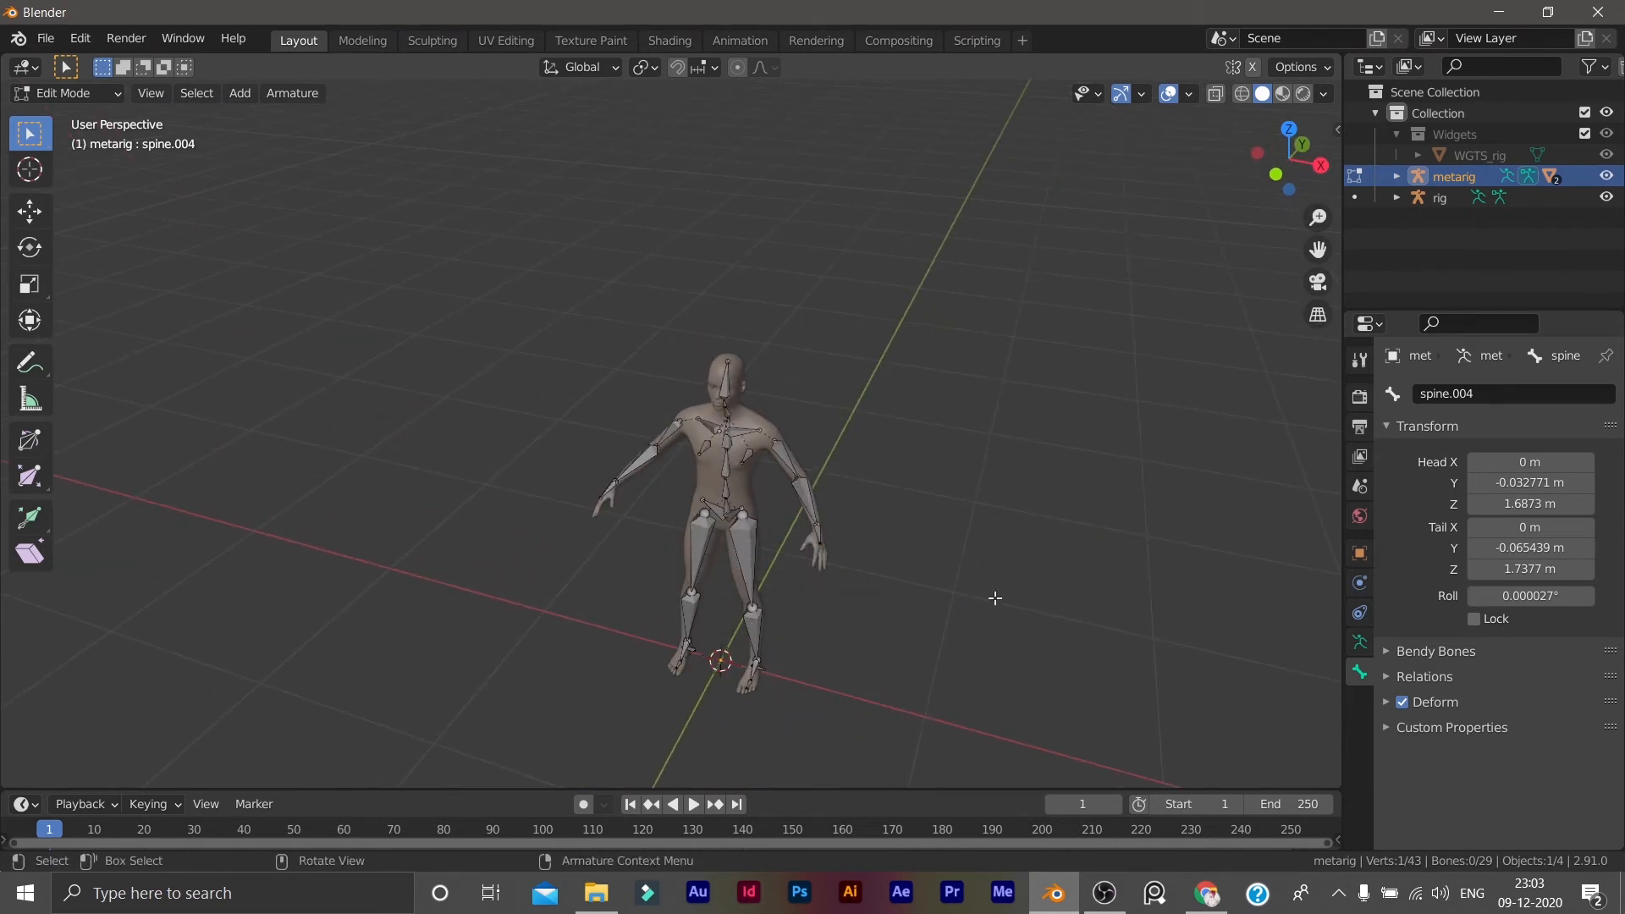
Switch the metarig to Pose Mode, select all its bones and generate the Rigify rig.
shift+middle_drag(1012, 541, 847, 456)
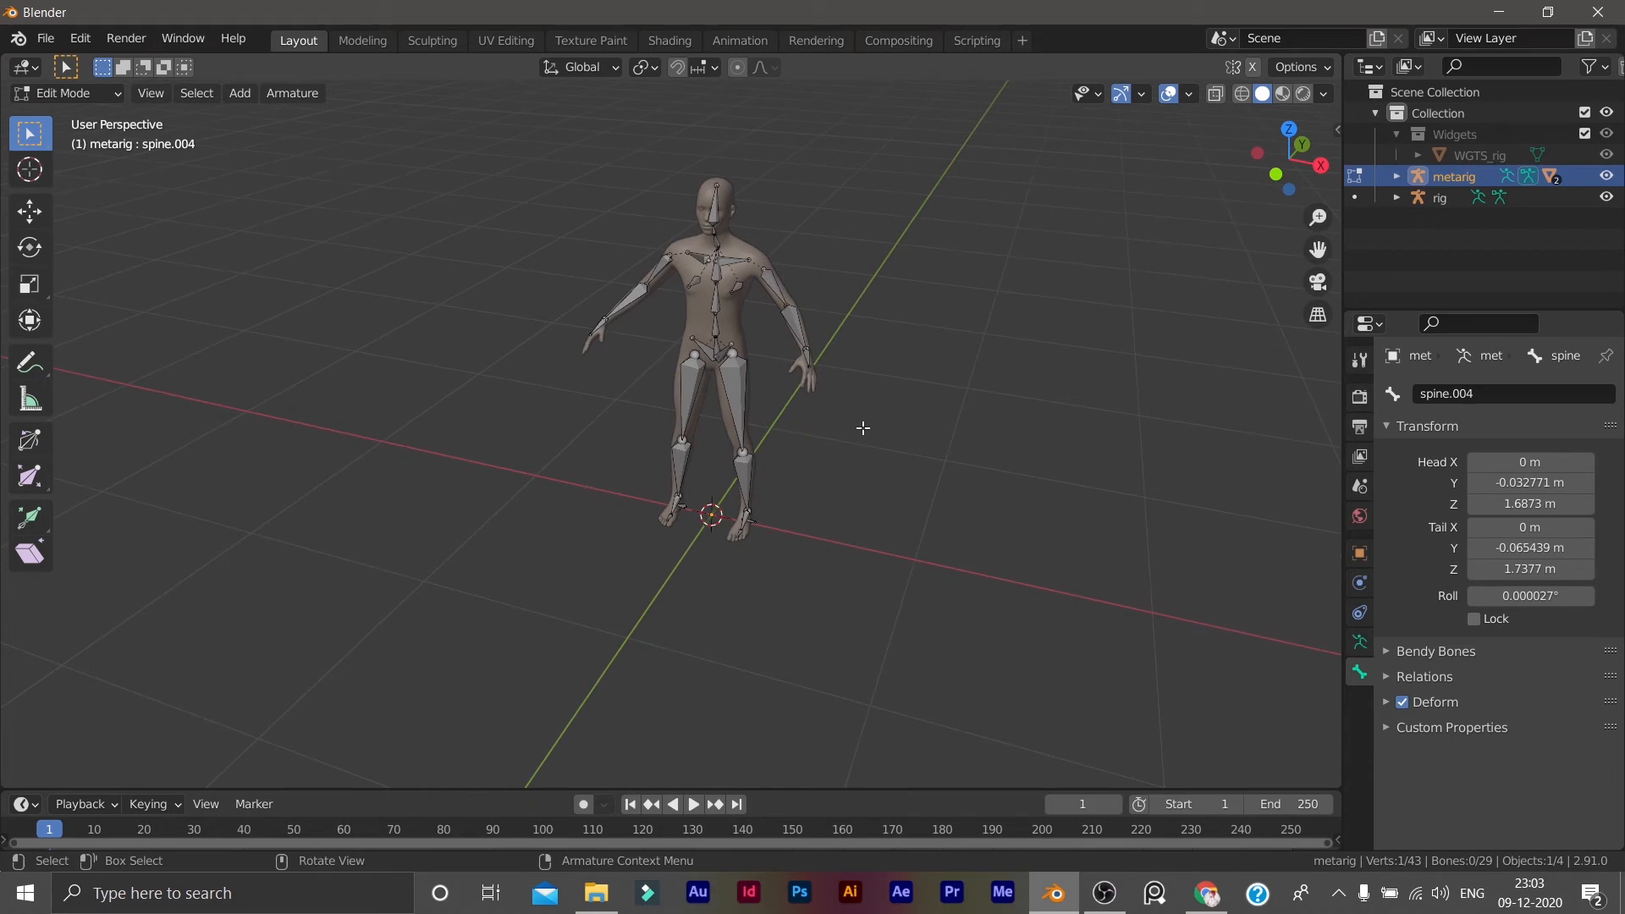
key(Tab)
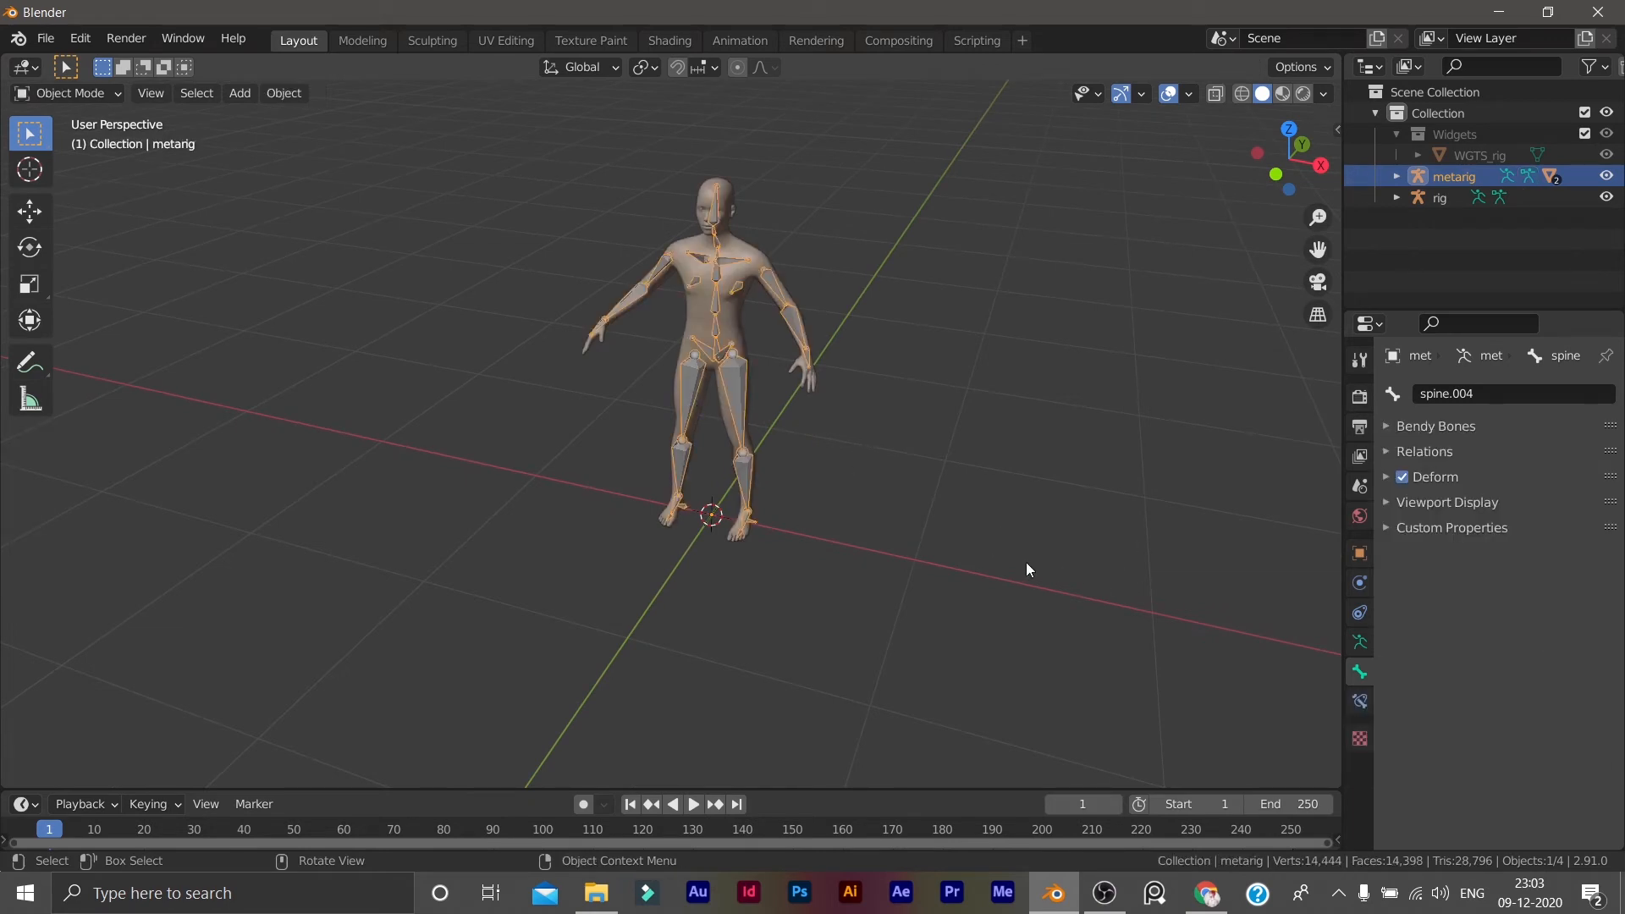
key(ctrl+Tab)
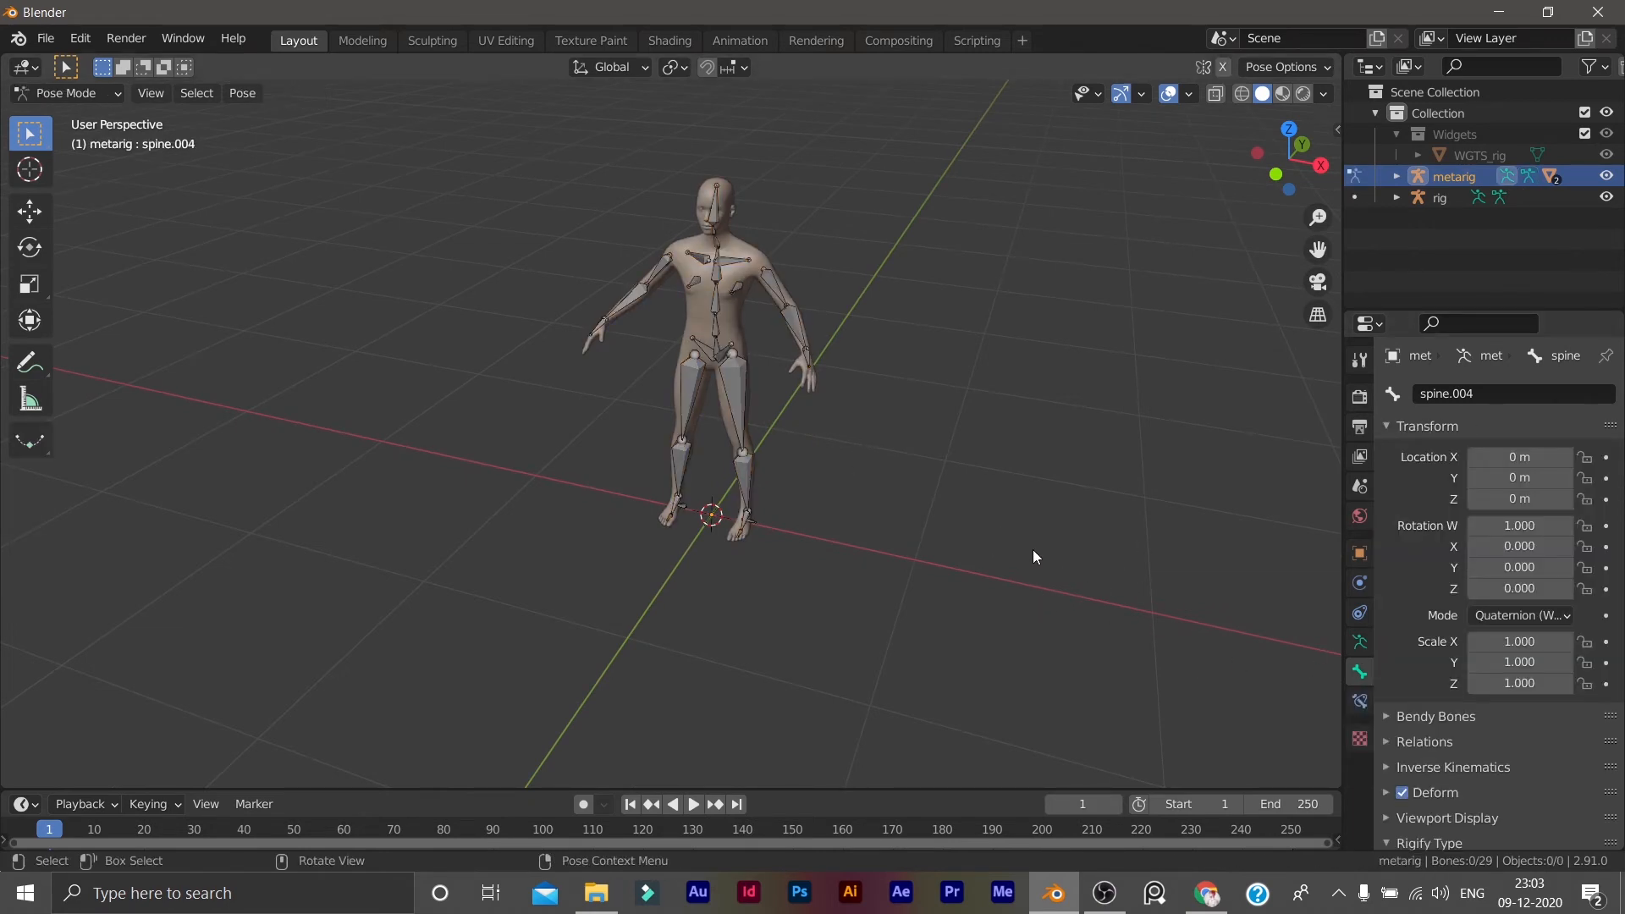
key(a)
click(1359, 642)
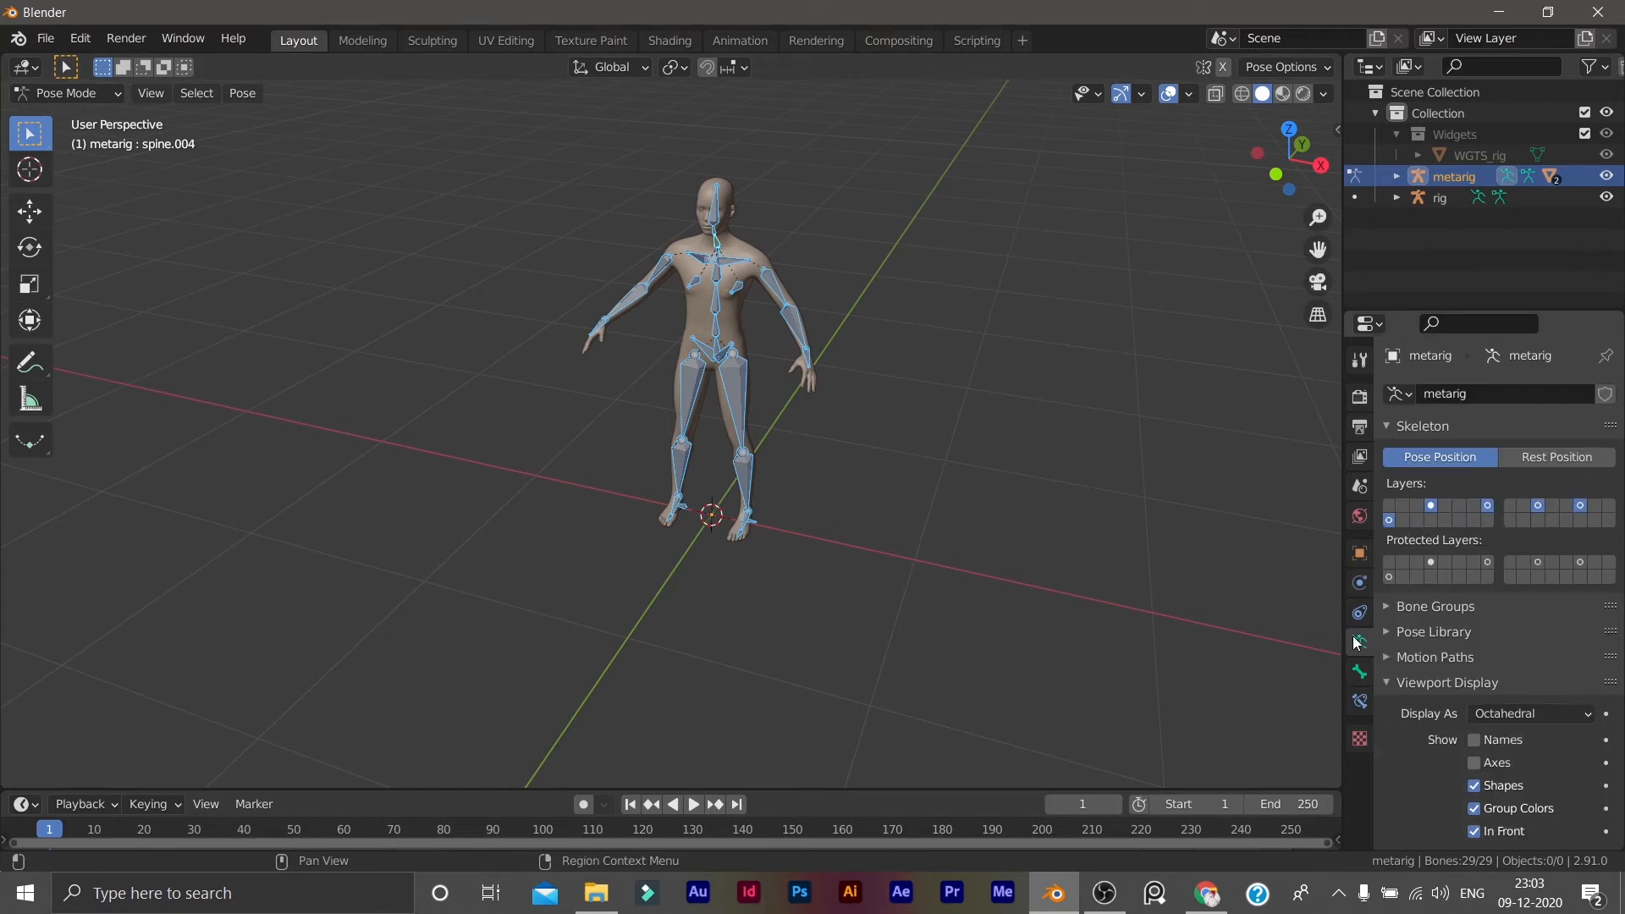
scroll(1214, 641, down, 4)
scroll(1461, 762, down, 5)
scroll(1455, 754, down, 1)
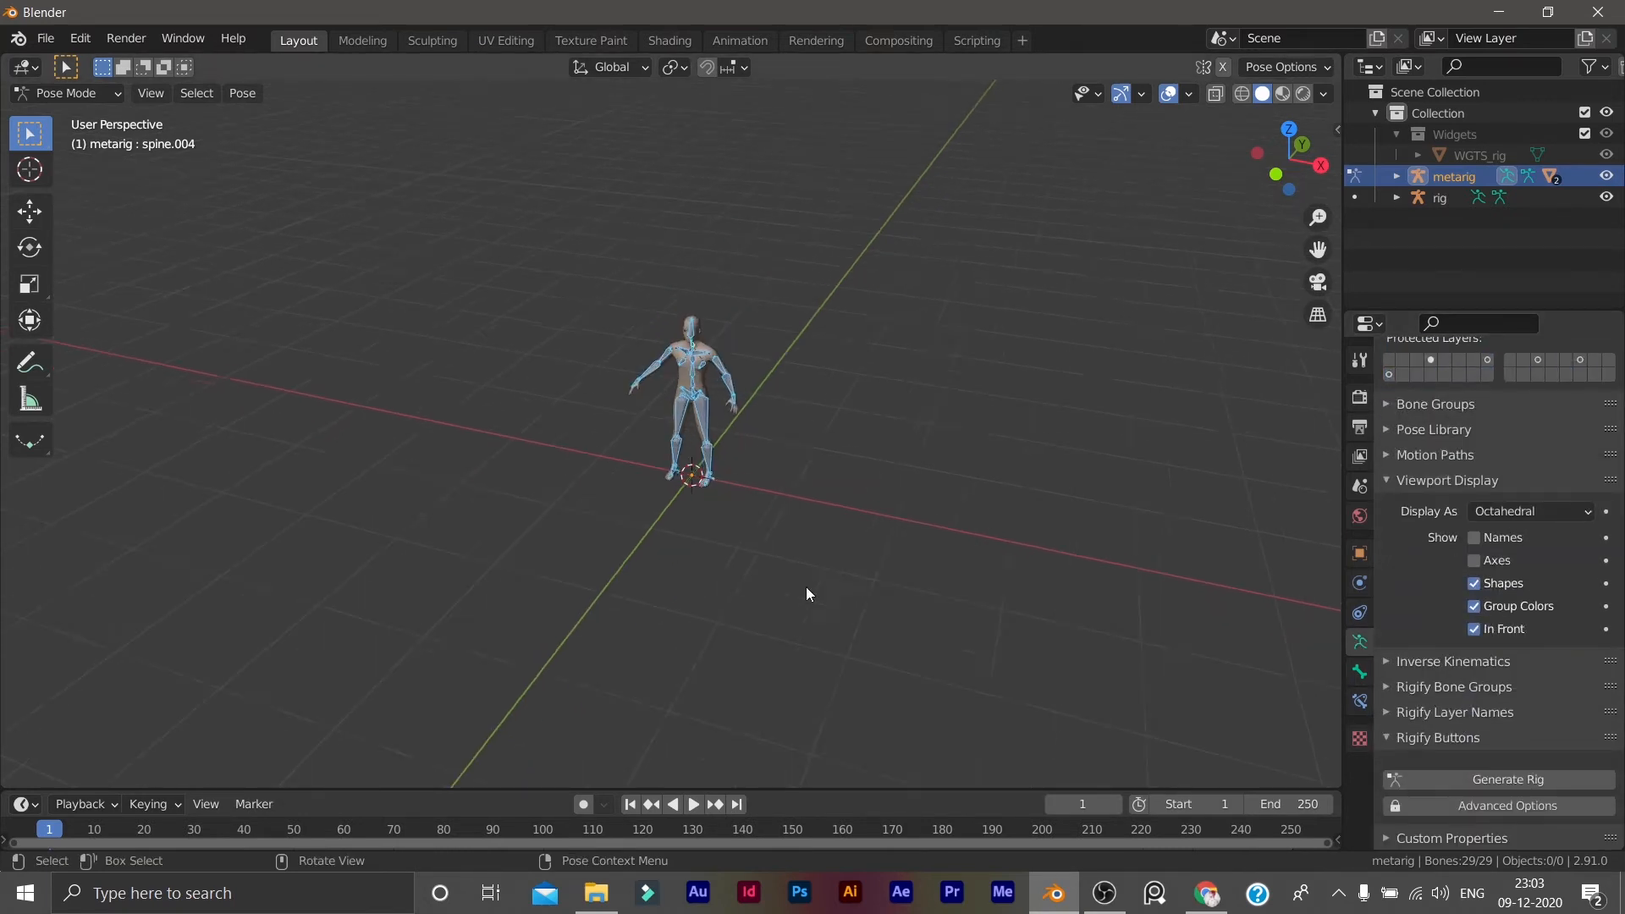
scroll(806, 595, up, 4)
click(1485, 776)
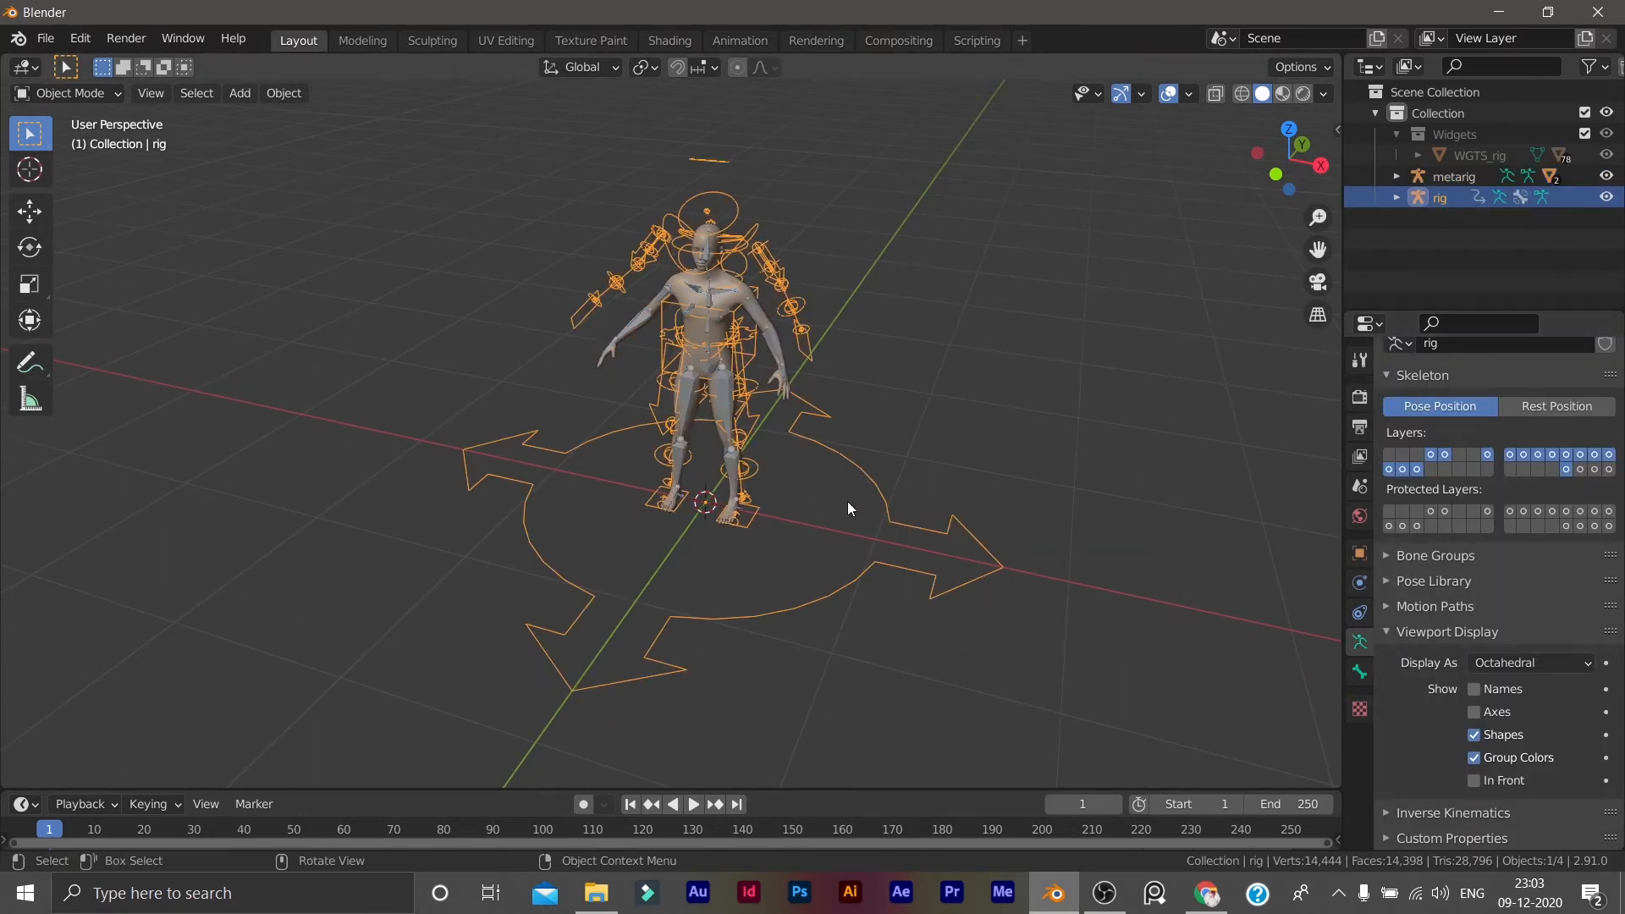
Compare the generated rig's controls with the character's body and delete the rig.
scroll(915, 425, up, 3)
scroll(897, 533, up, 2)
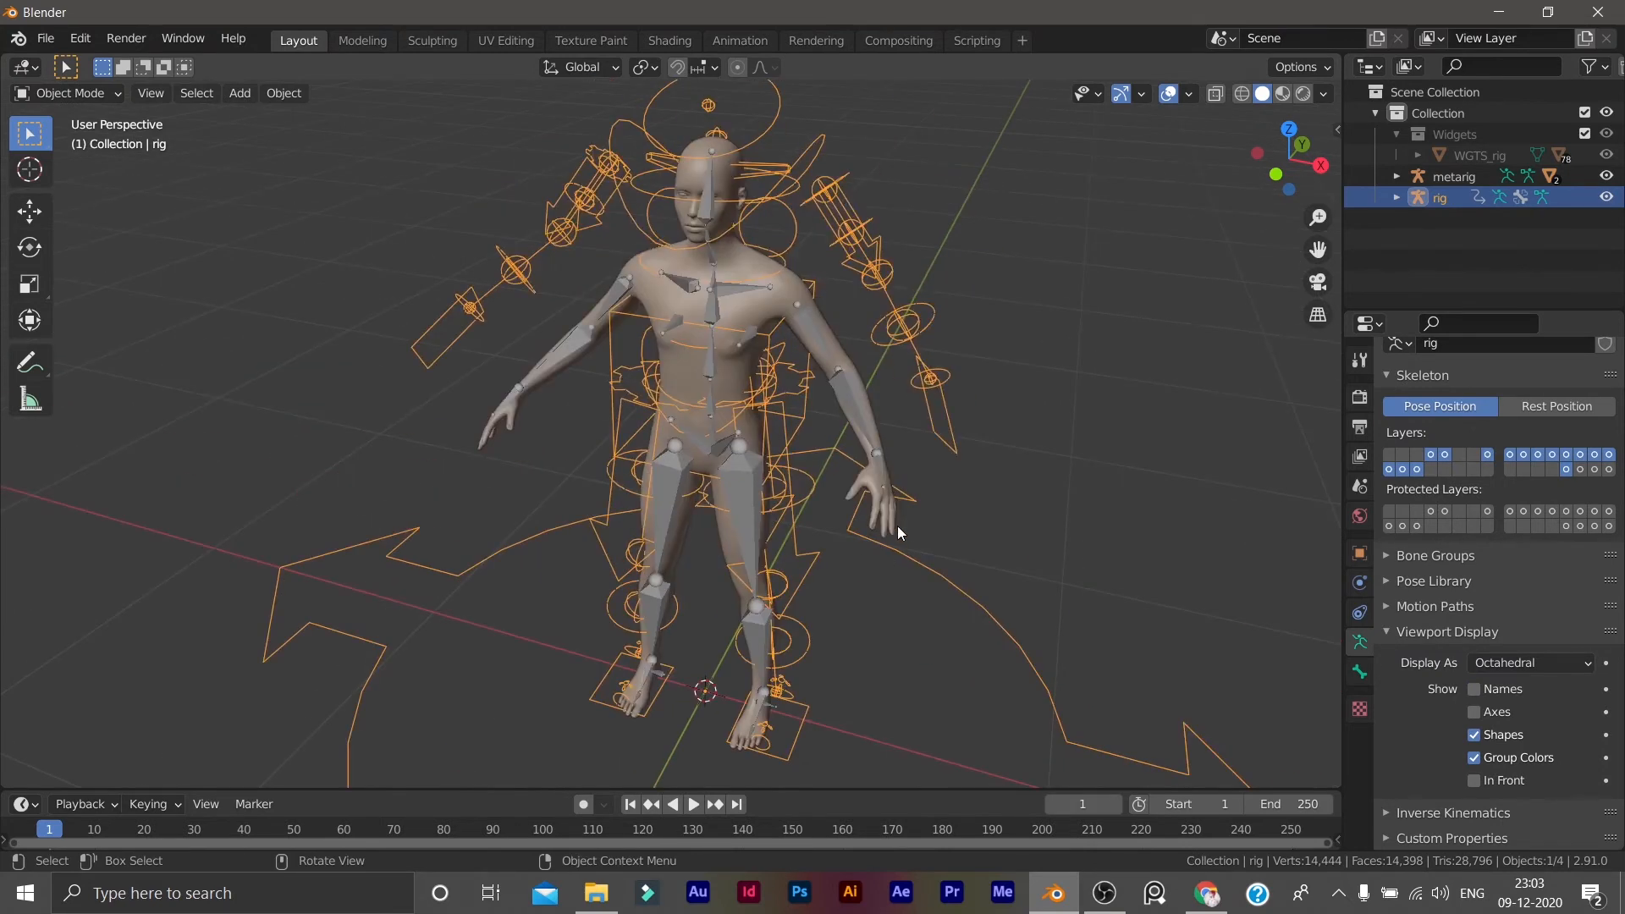
scroll(898, 525, down, 4)
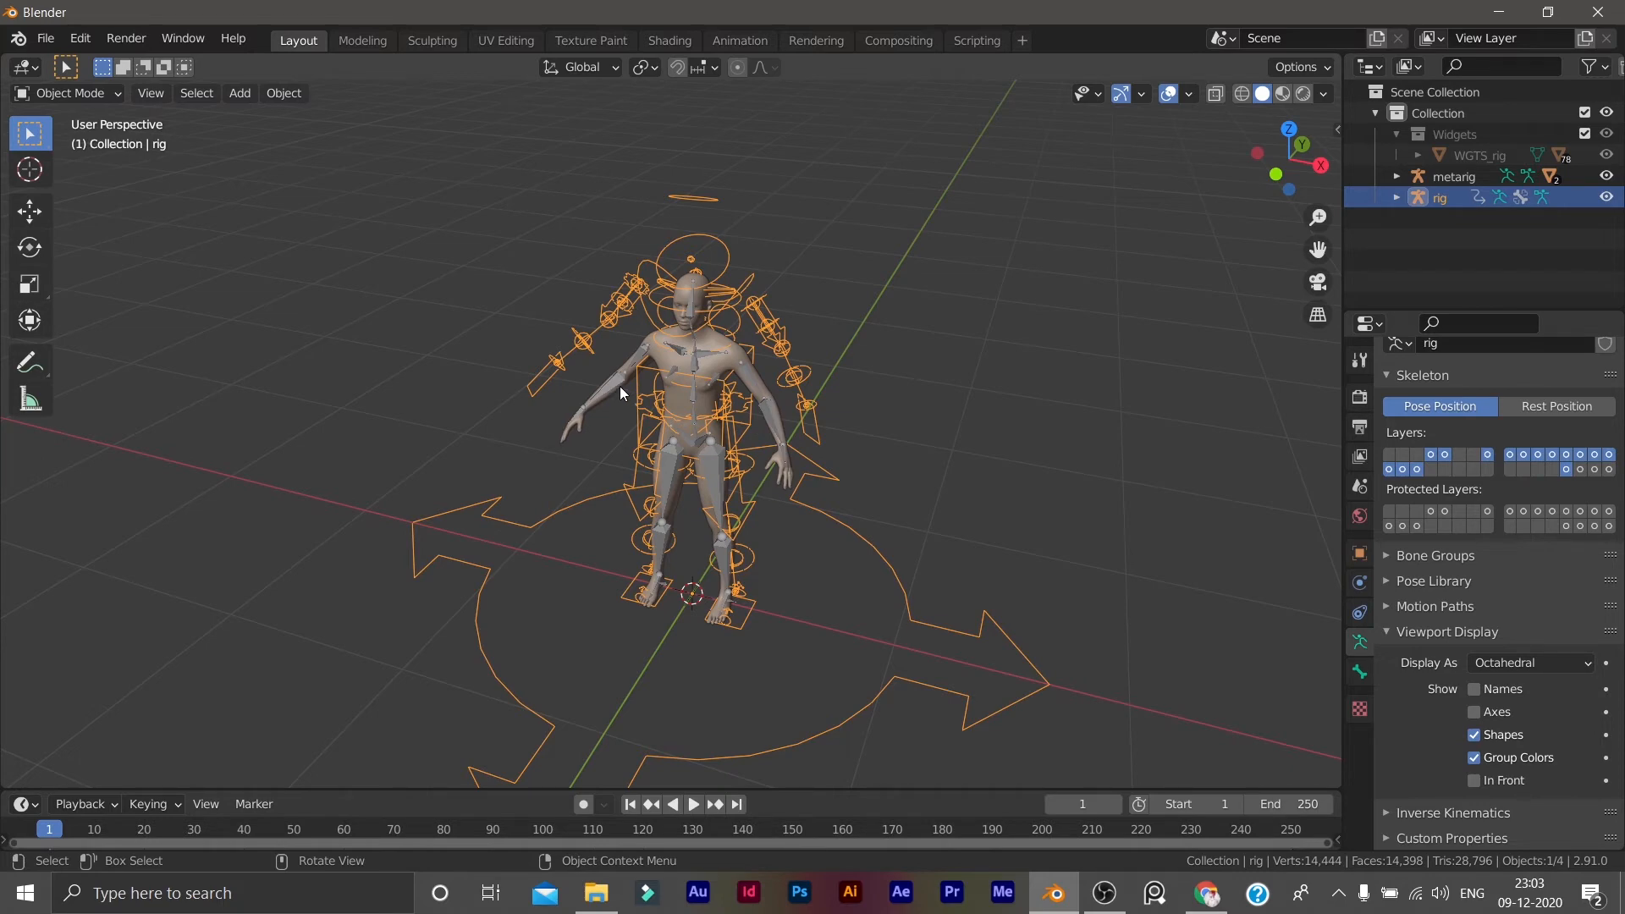
scroll(826, 433, up, 3)
middle_drag(831, 423, 841, 251)
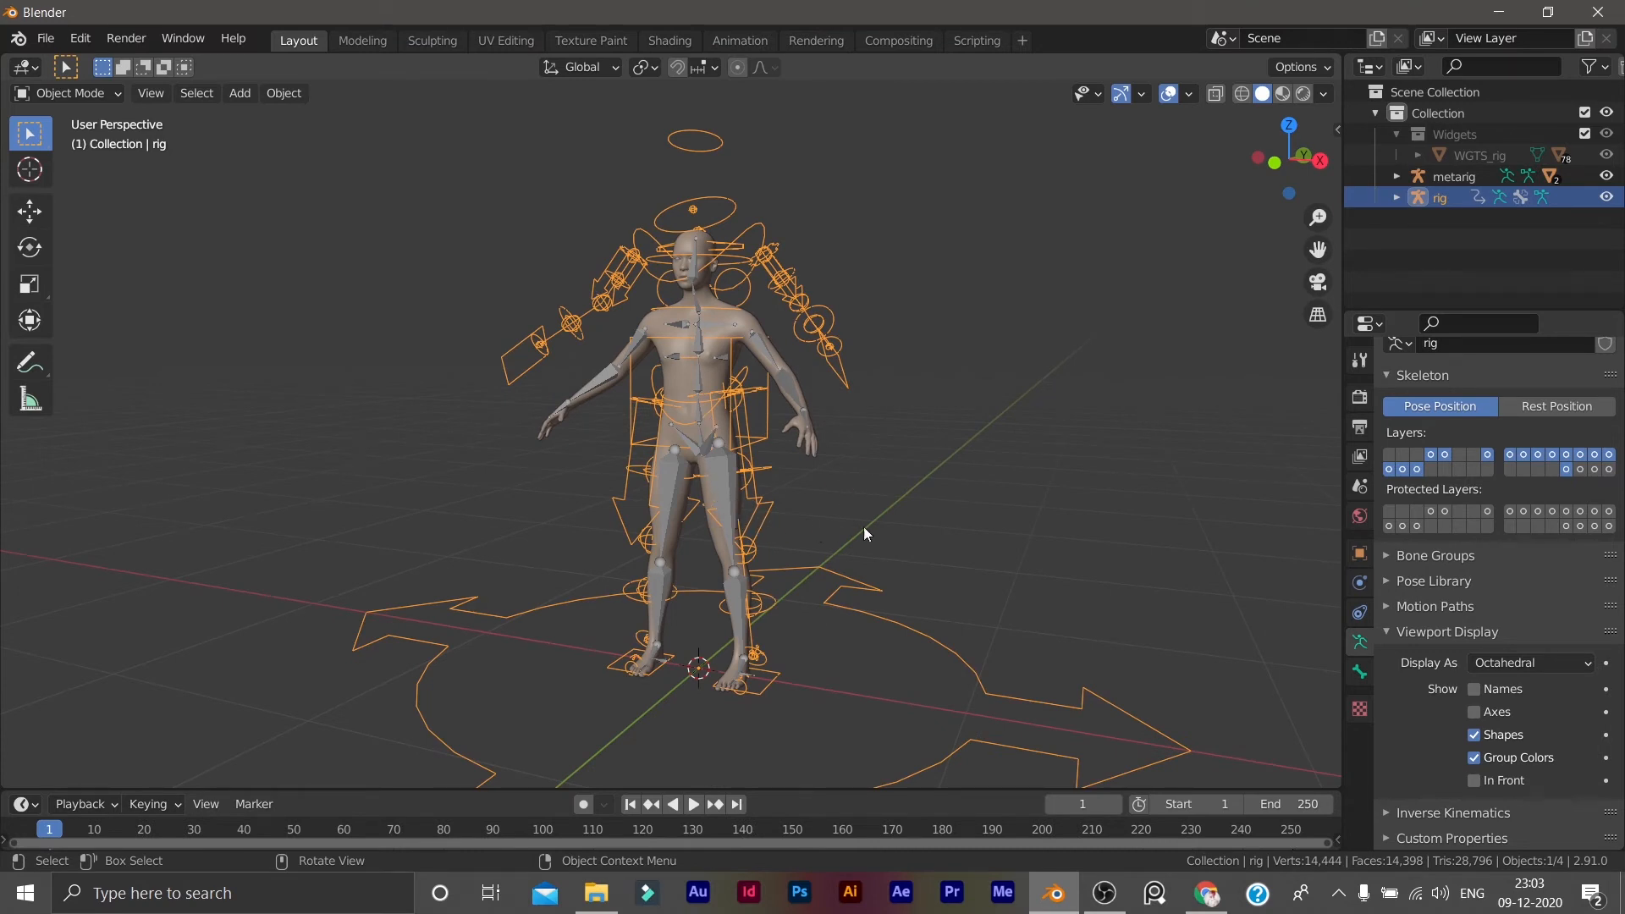
key(Delete)
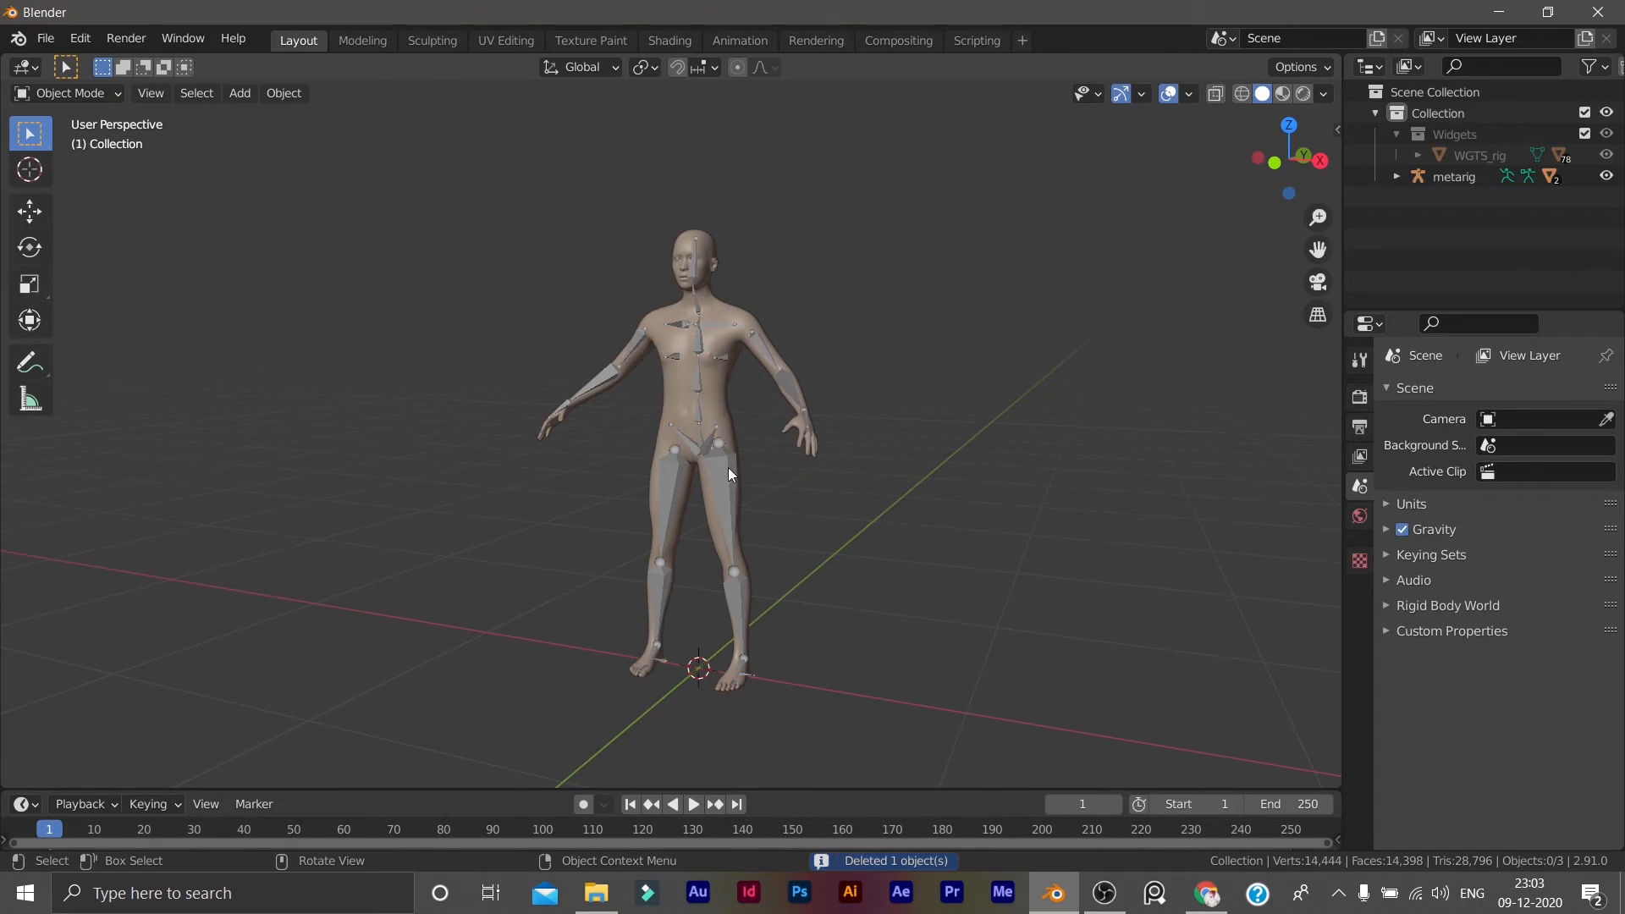
Select the metarig in Object Mode and apply its scale.
click(730, 472)
key(m)
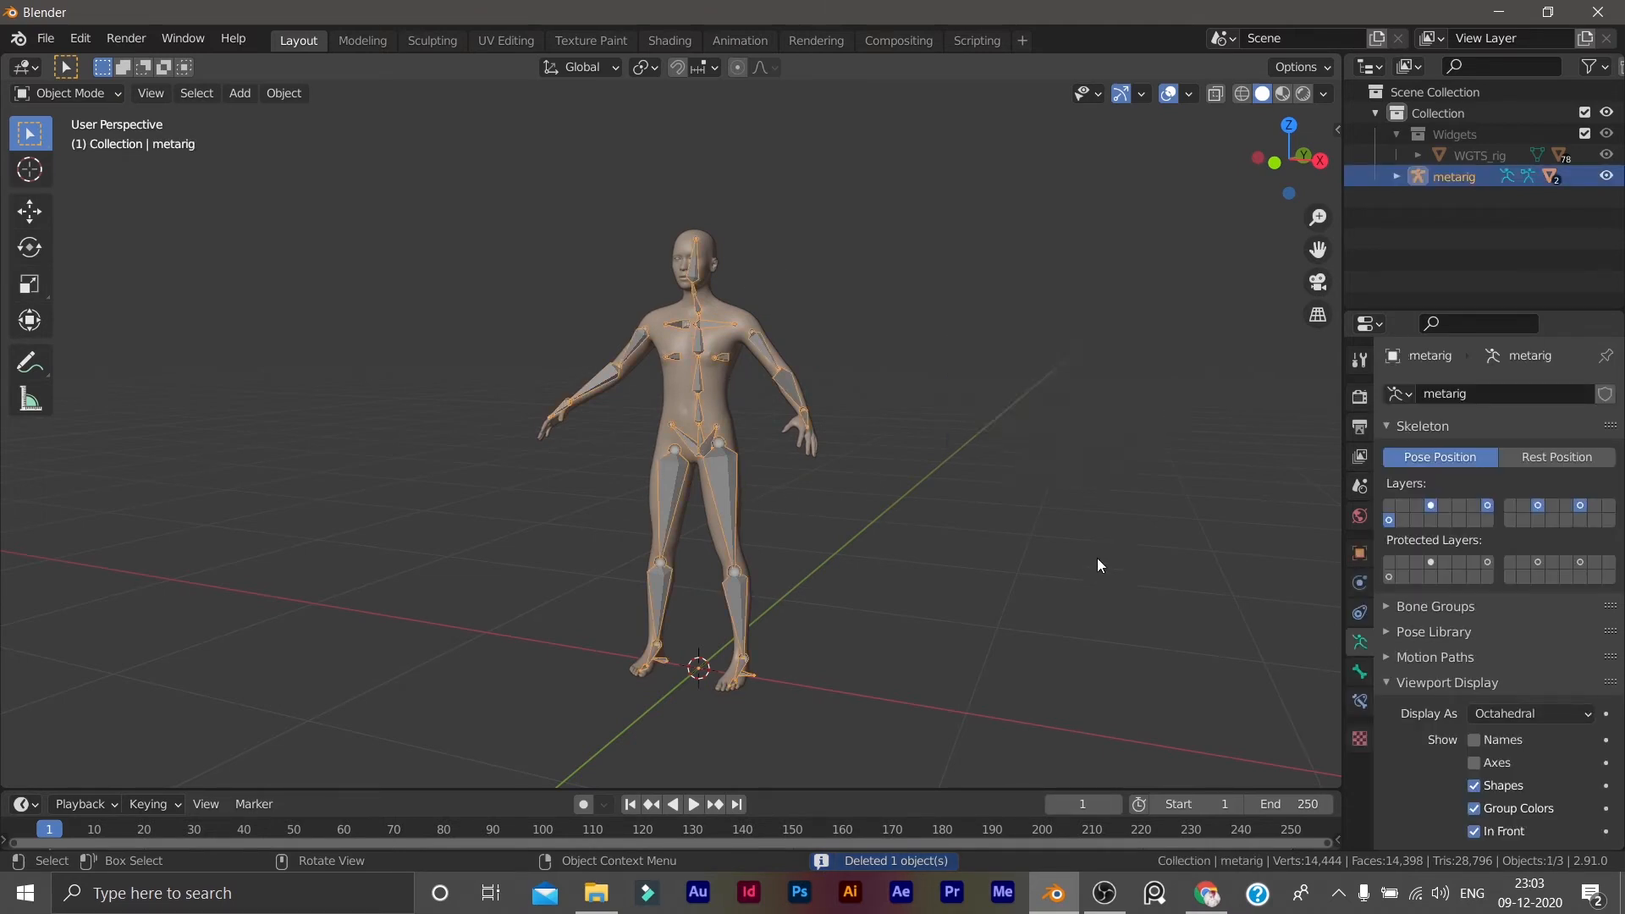
click(1054, 513)
click(693, 386)
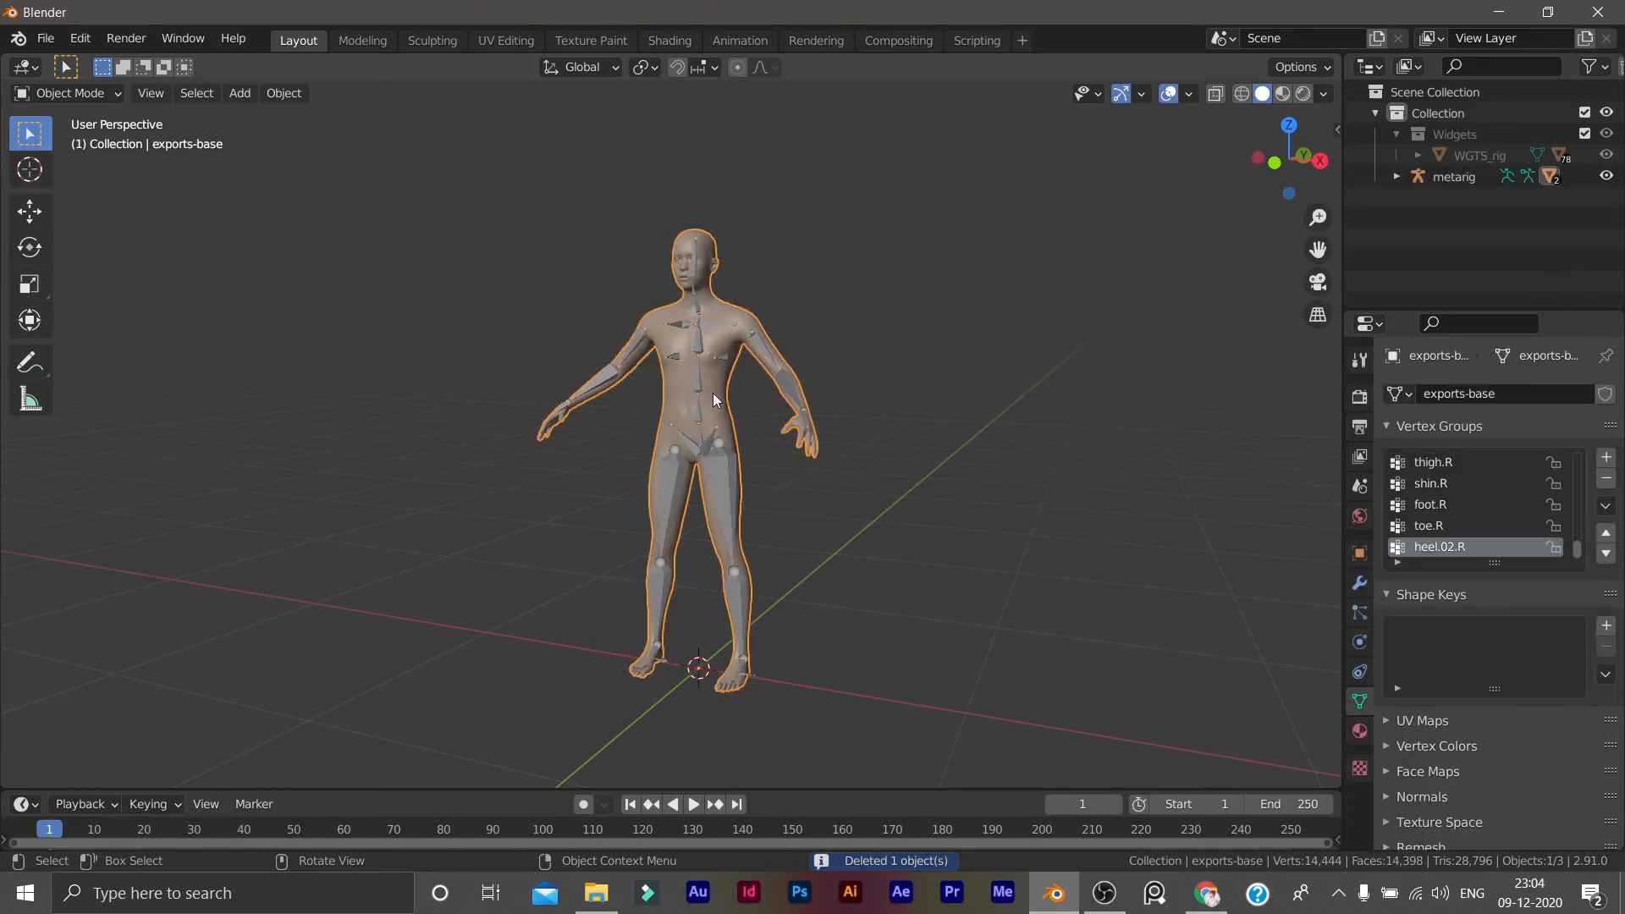
click(721, 514)
key(n)
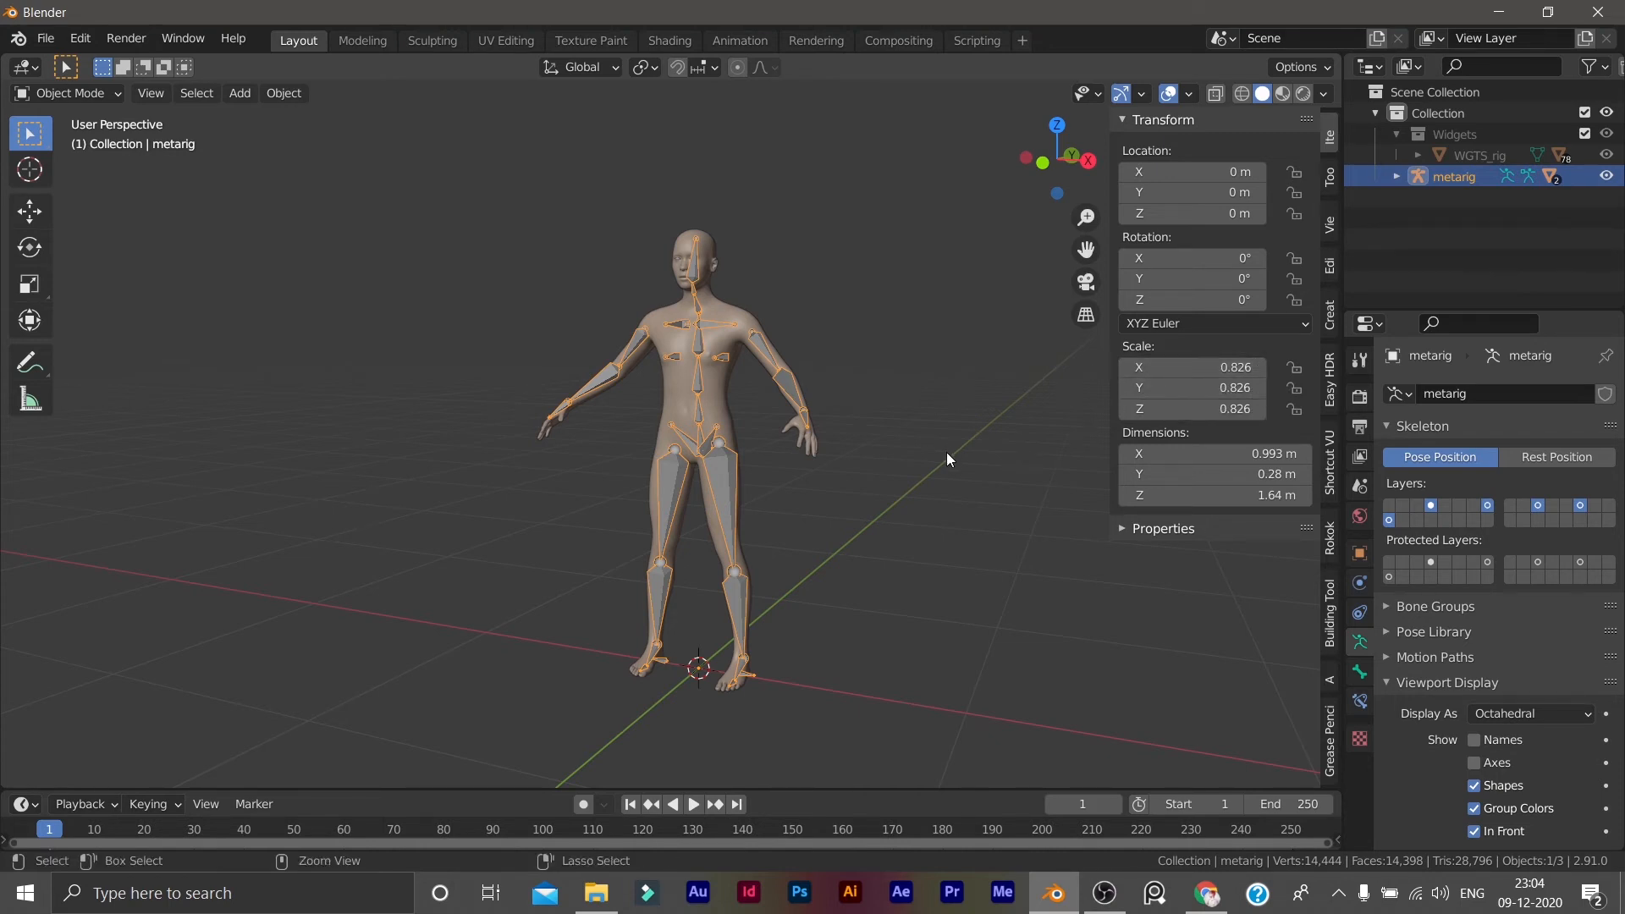
key(ctrl+a)
click(851, 459)
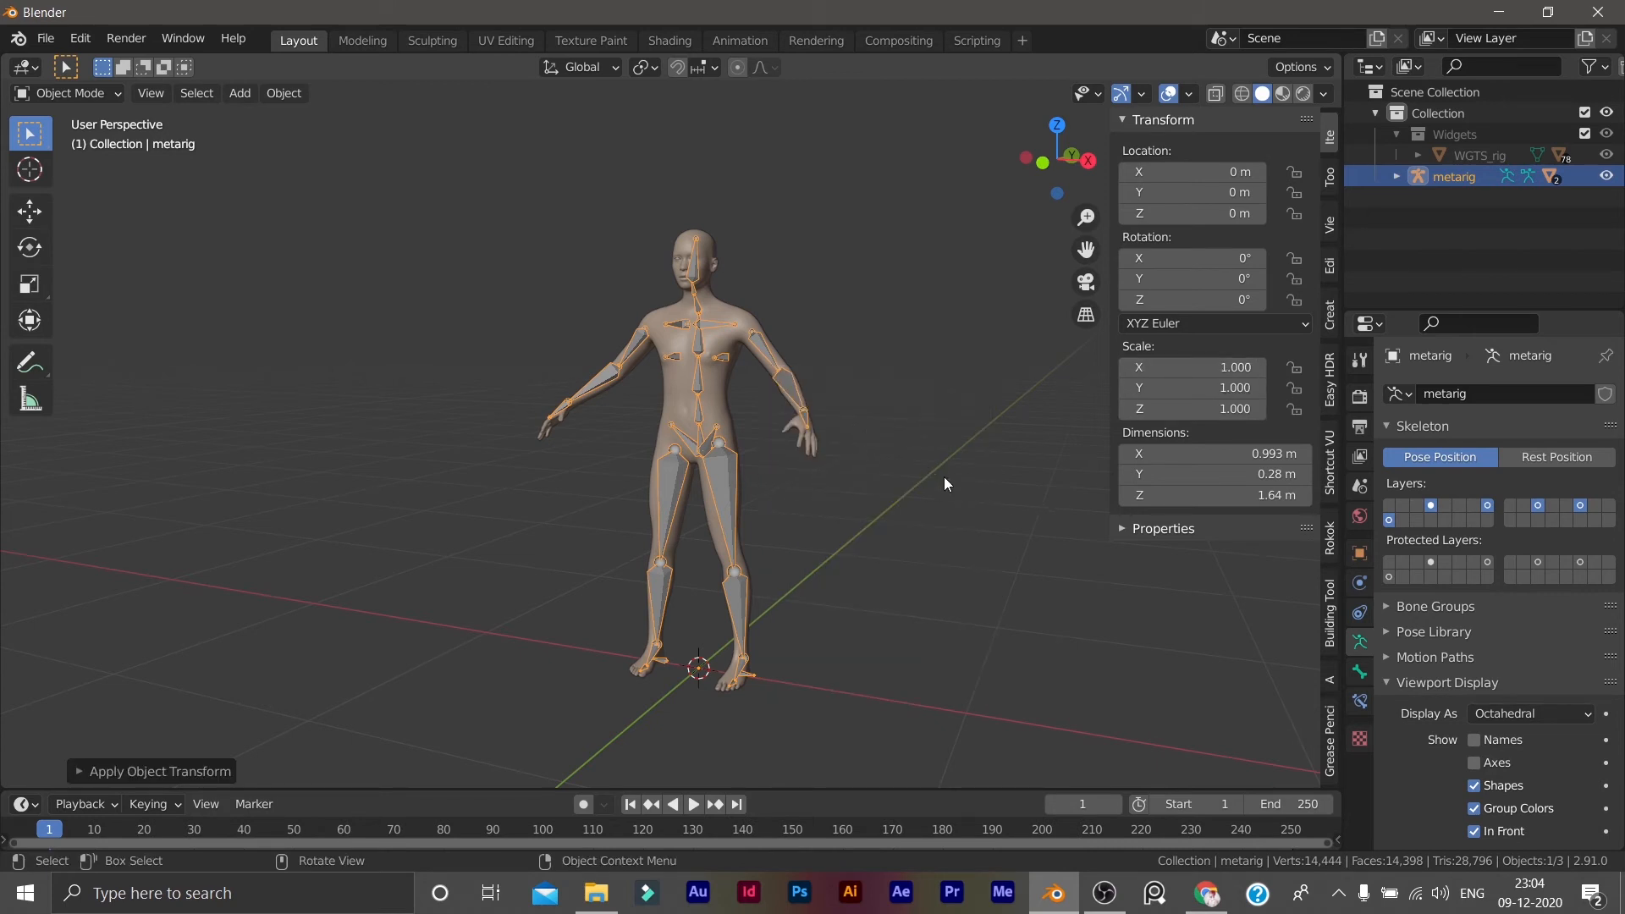
key(n)
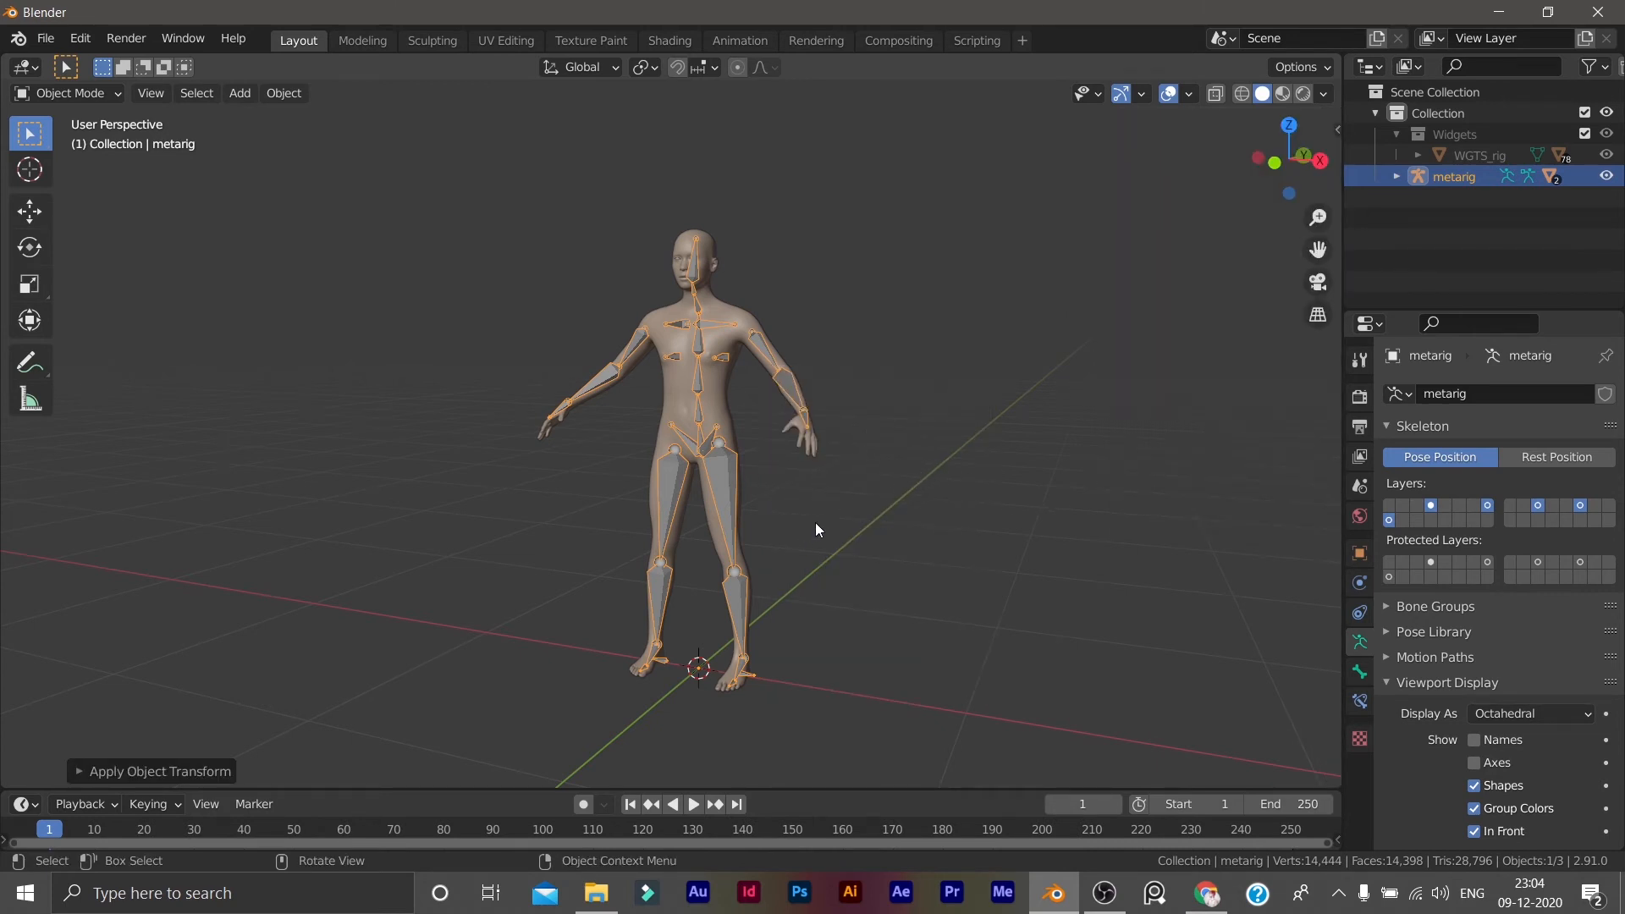
Switch the metarig to Pose Mode and generate the Rigify control rig from it.
key(ctrl+Tab)
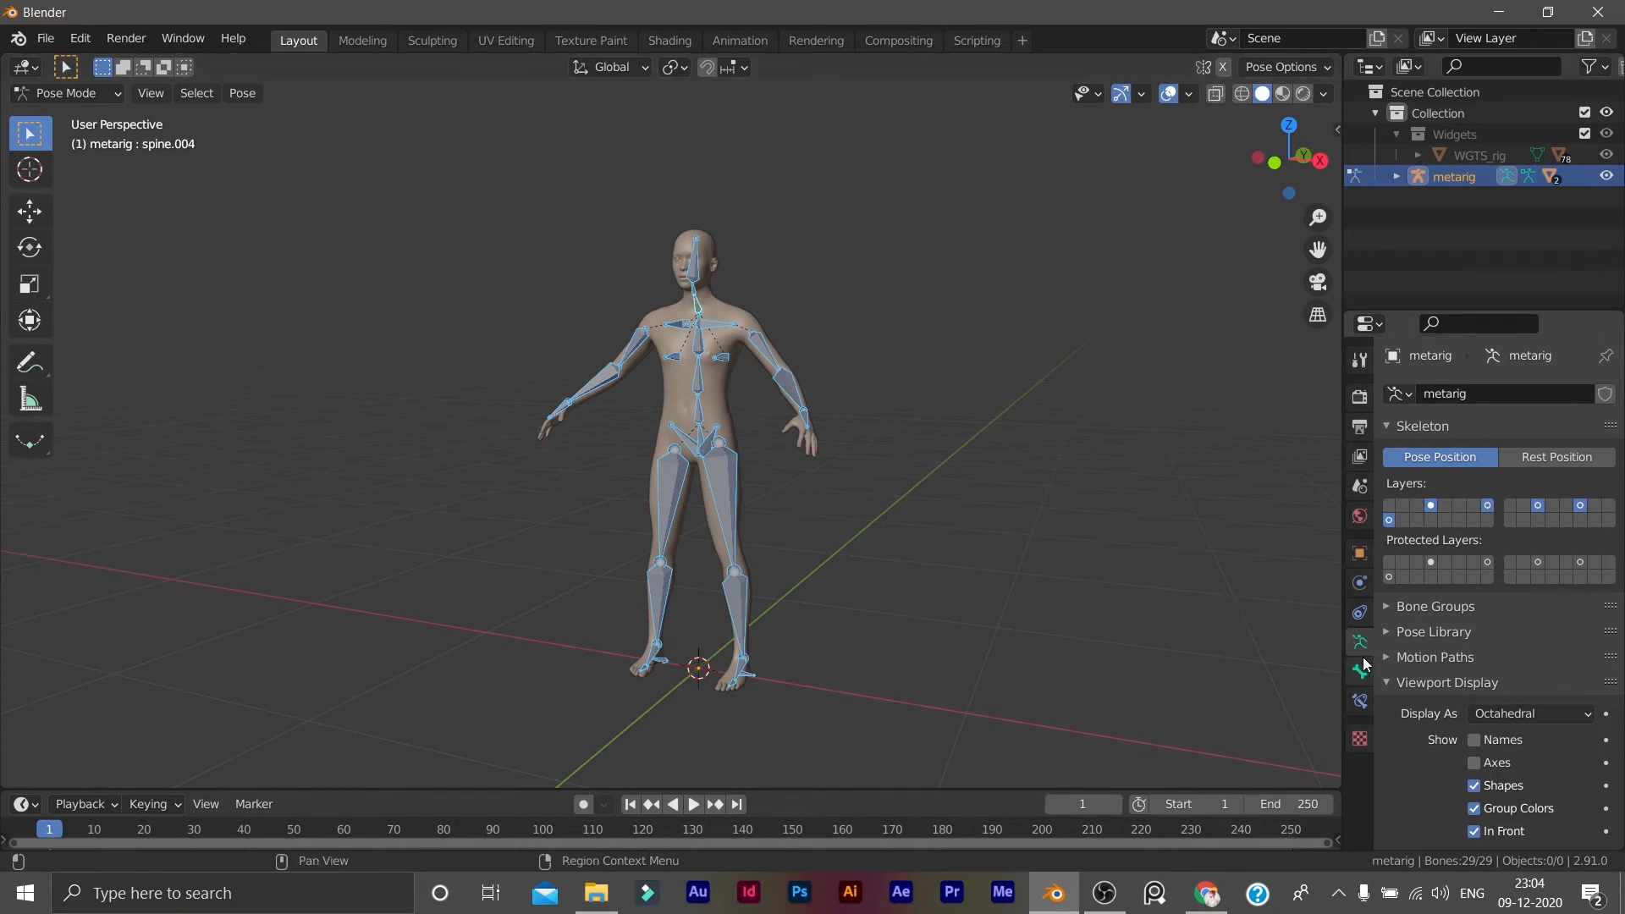
scroll(1456, 753, down, 4)
scroll(1456, 754, down, 2)
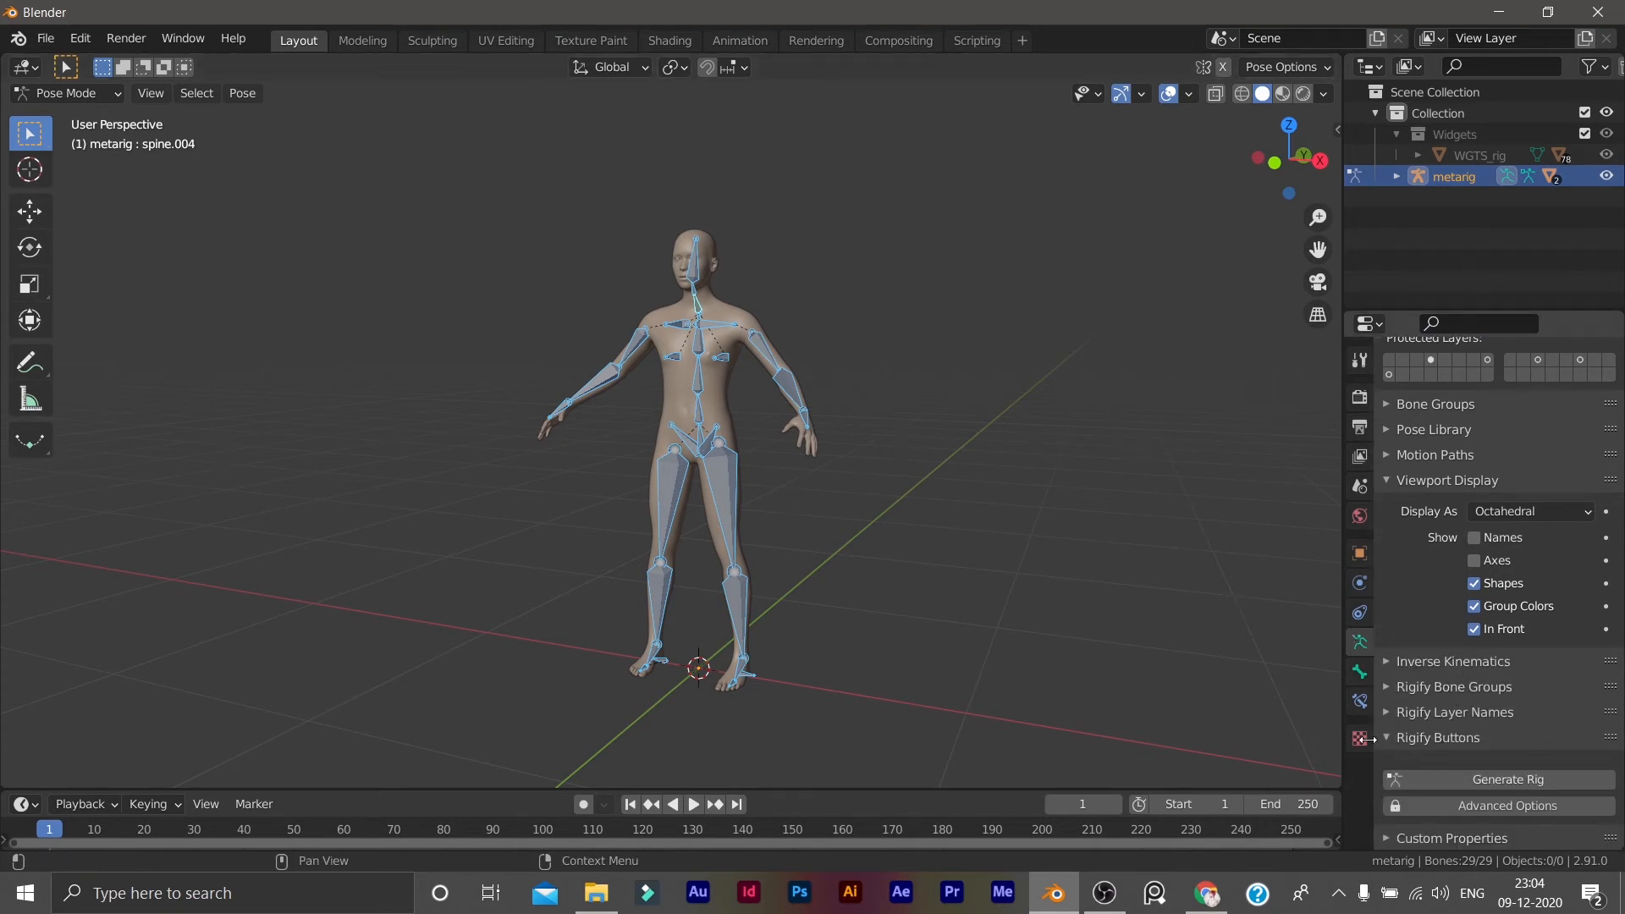
click(1463, 779)
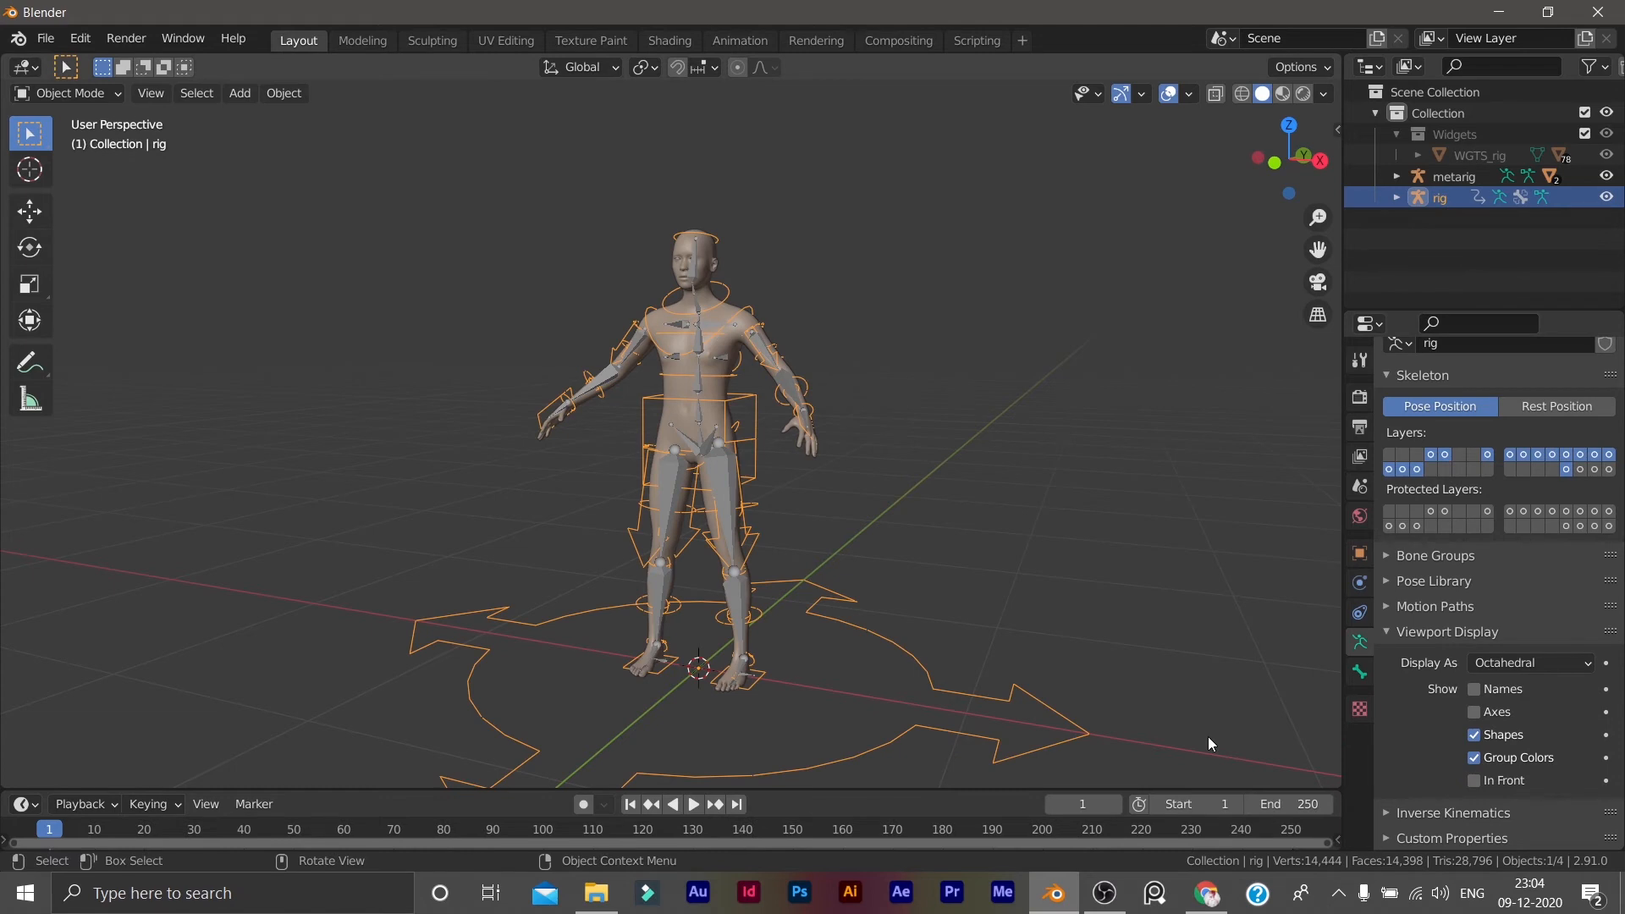
Check the new control rig's fit around the character and switch the rig to Pose Mode.
scroll(723, 471, up, 3)
middle_drag(724, 470, 643, 560)
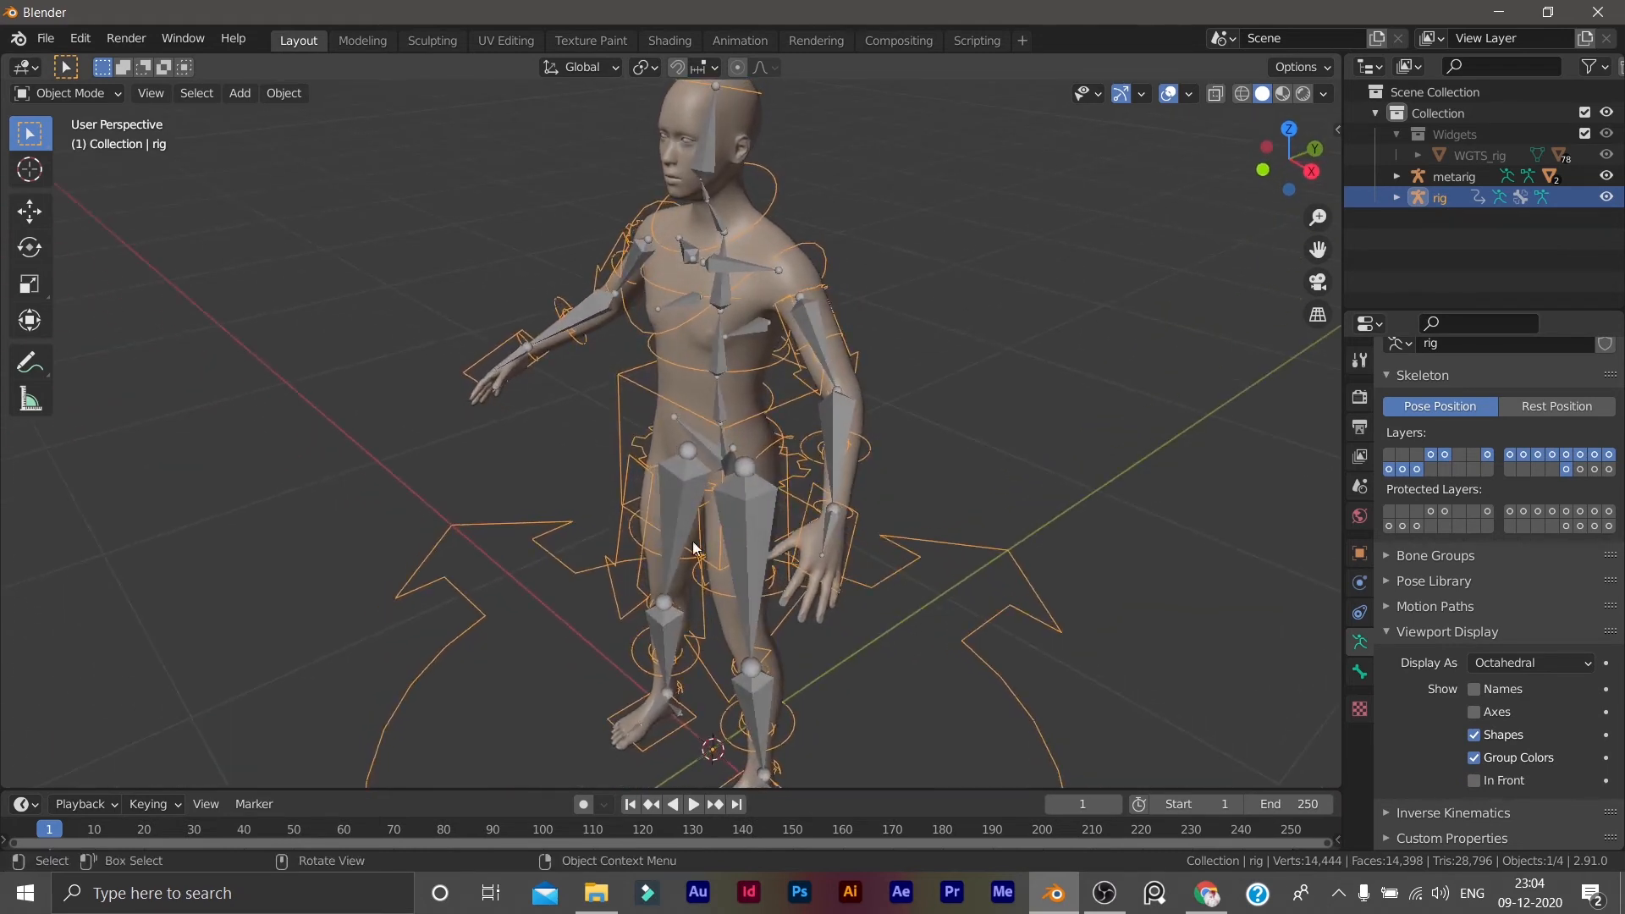
scroll(266, 427, down, 4)
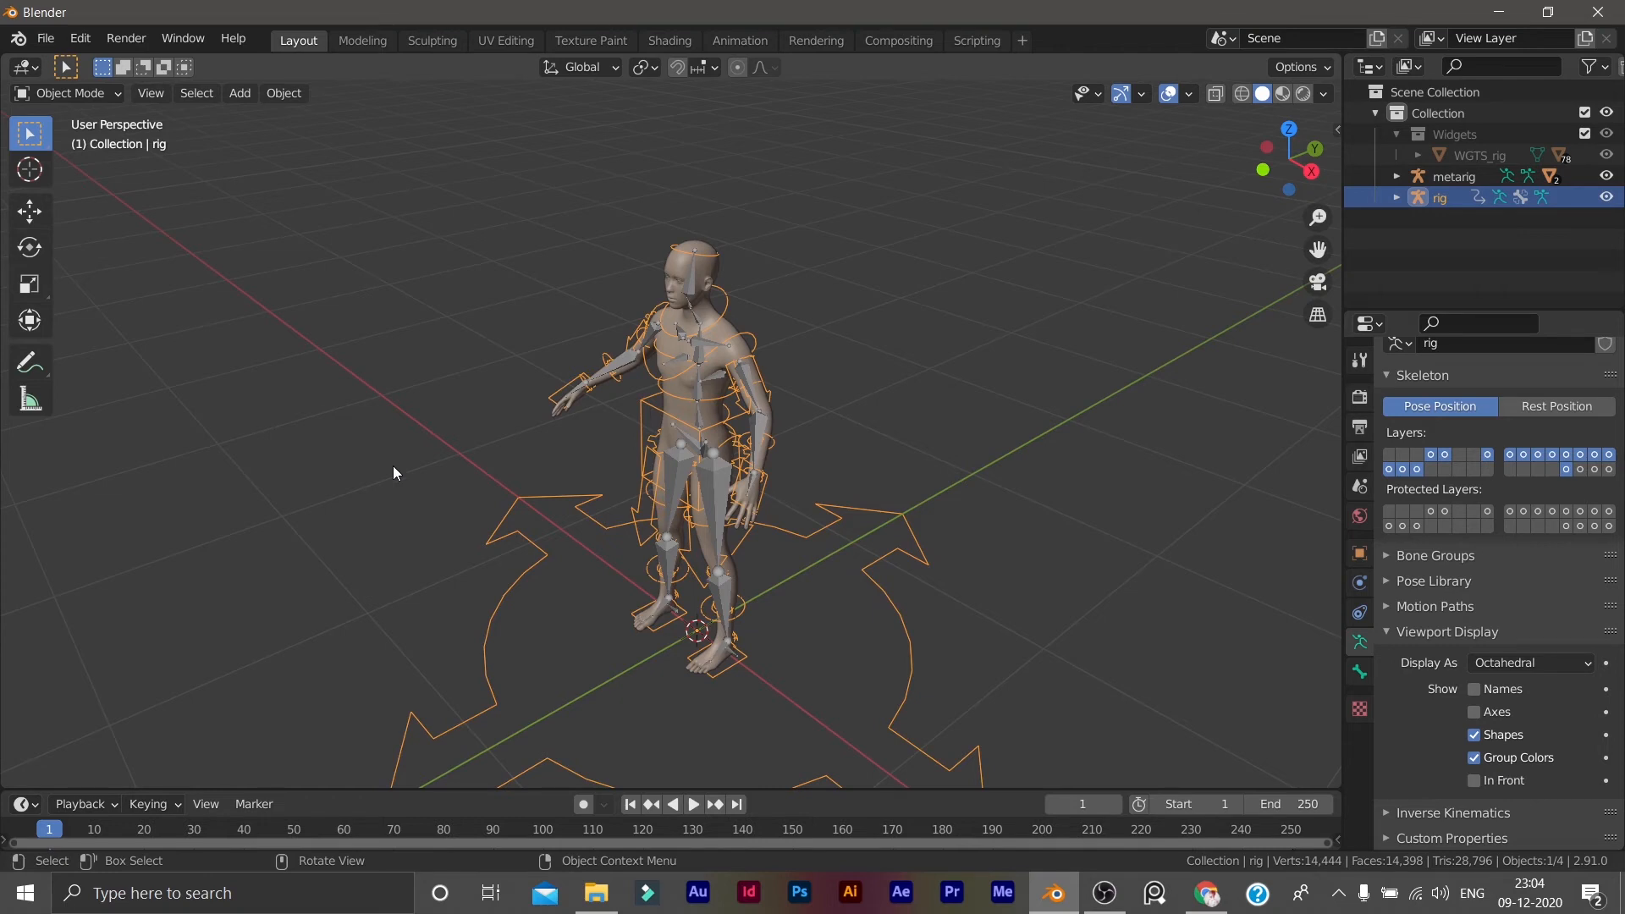
key(ctrl+Tab)
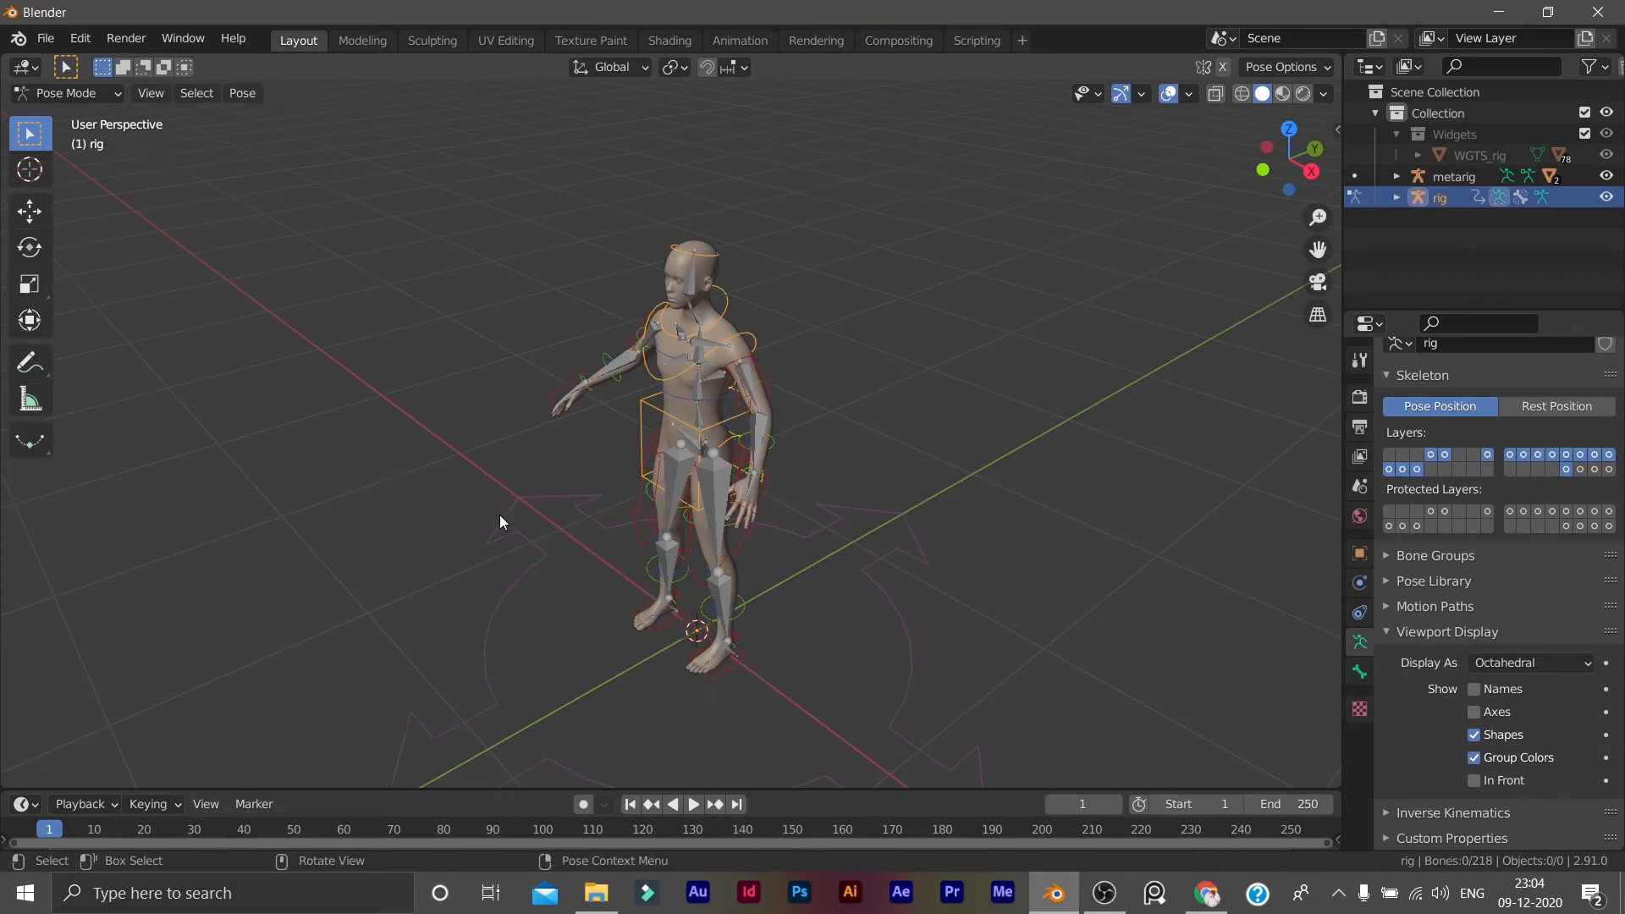
Try moving the left foot IK control to test whether the character's leg follows, and cancel the move.
scroll(638, 527, up, 5)
shift+middle_drag(693, 323, 743, 116)
click(808, 587)
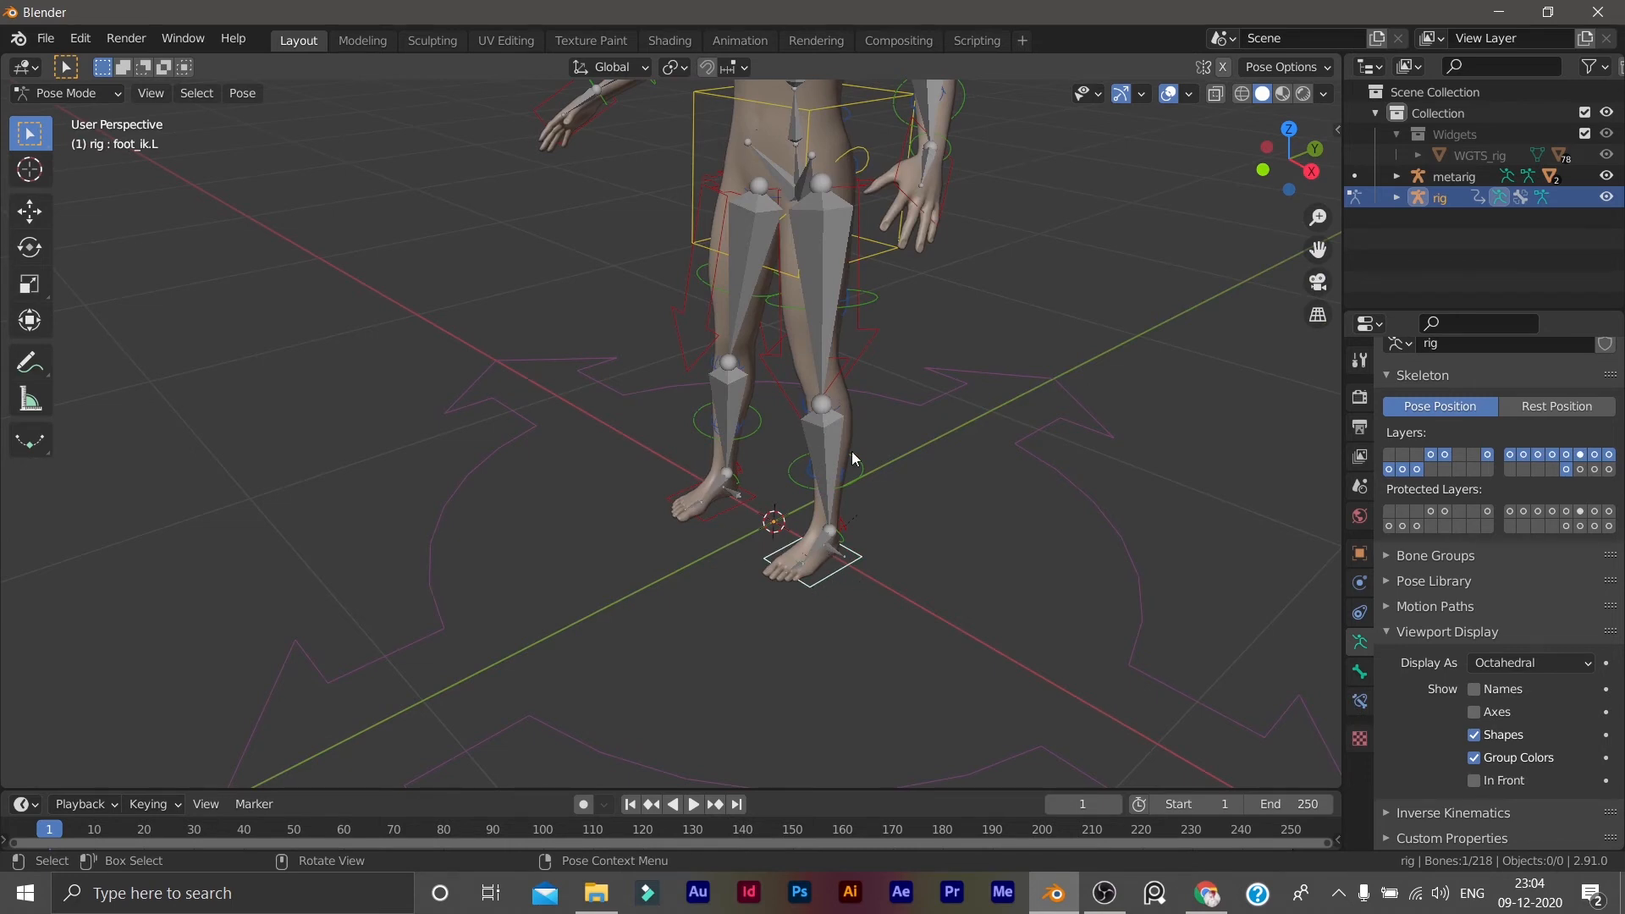
scroll(905, 503, down, 5)
key(g)
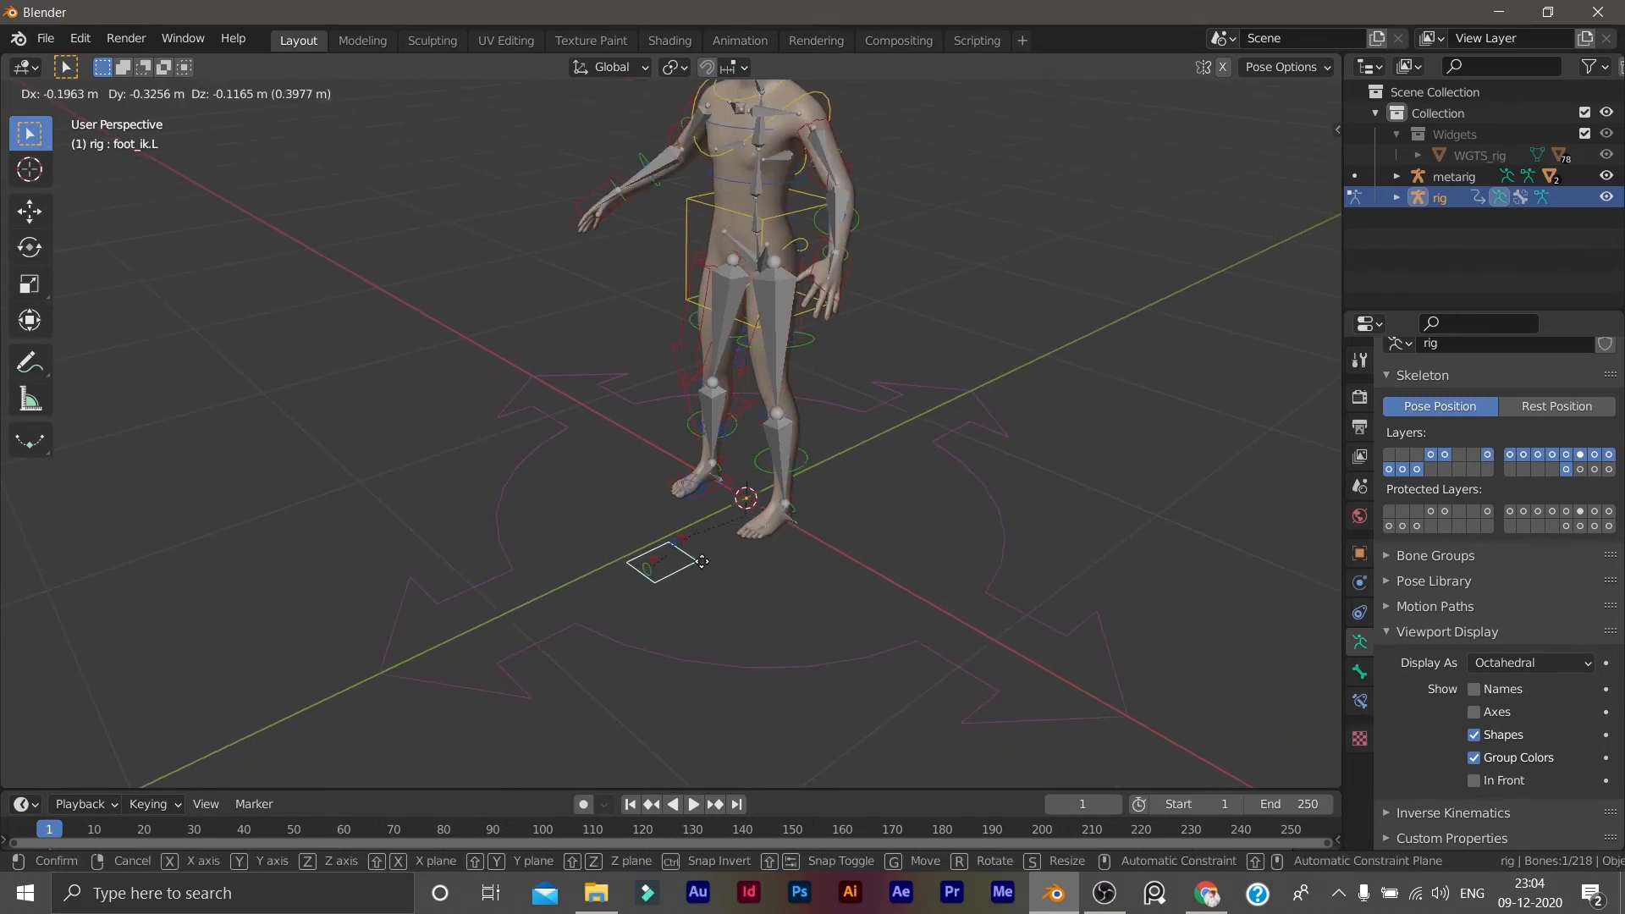
key(Escape)
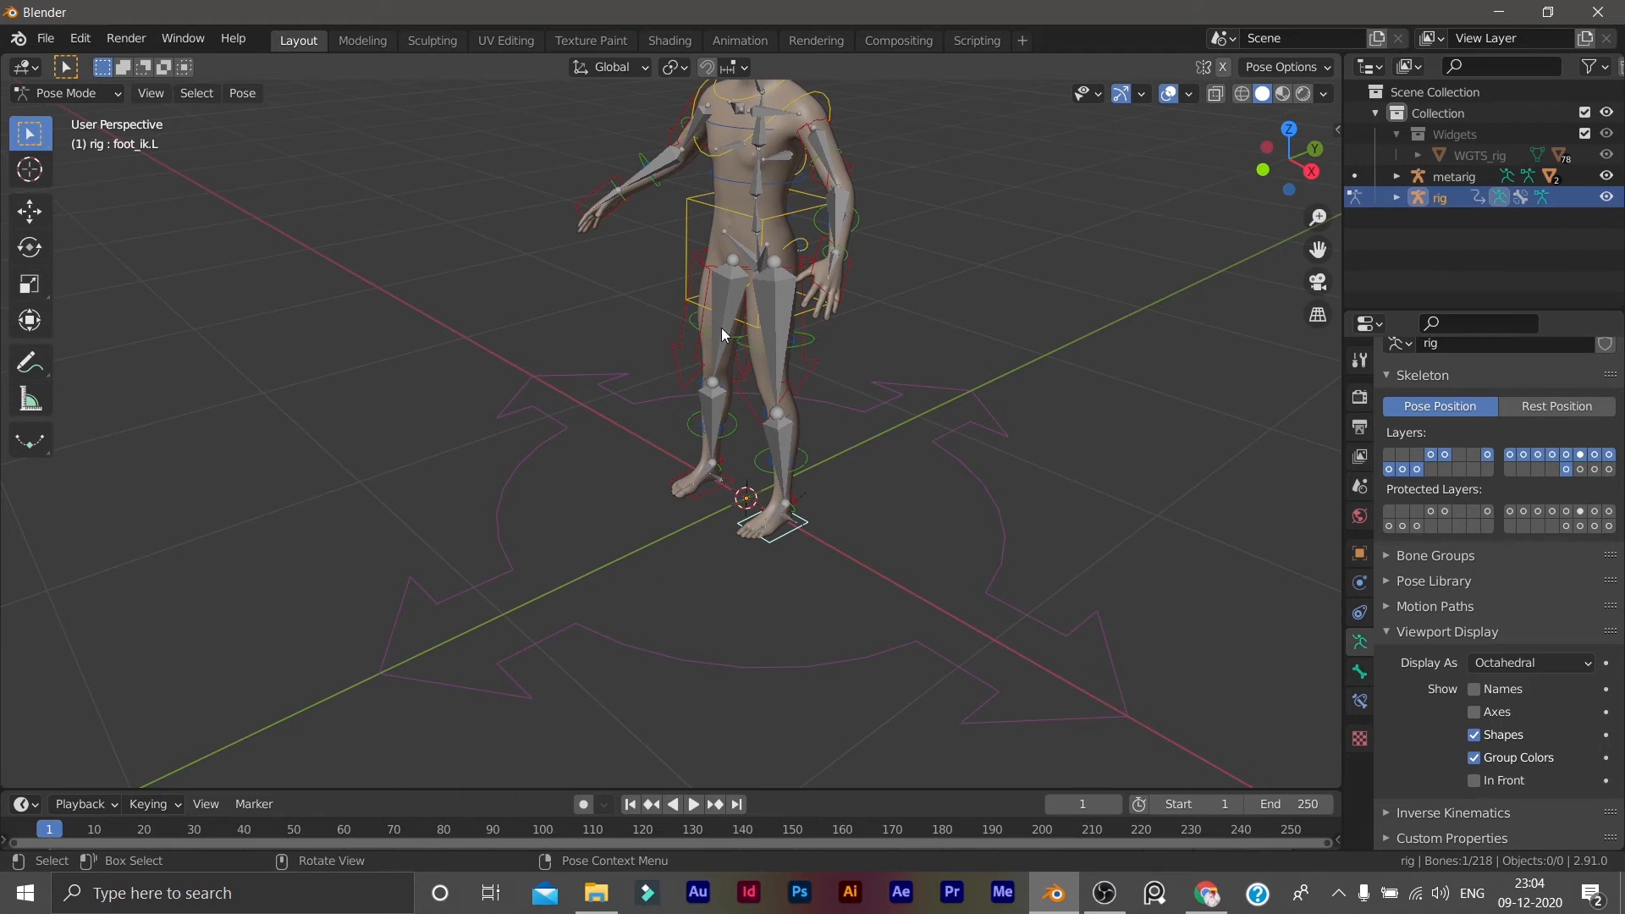
Switch the rig to Object Mode, then select the metarig and hide it.
scroll(738, 447, up, 2)
scroll(690, 364, down, 4)
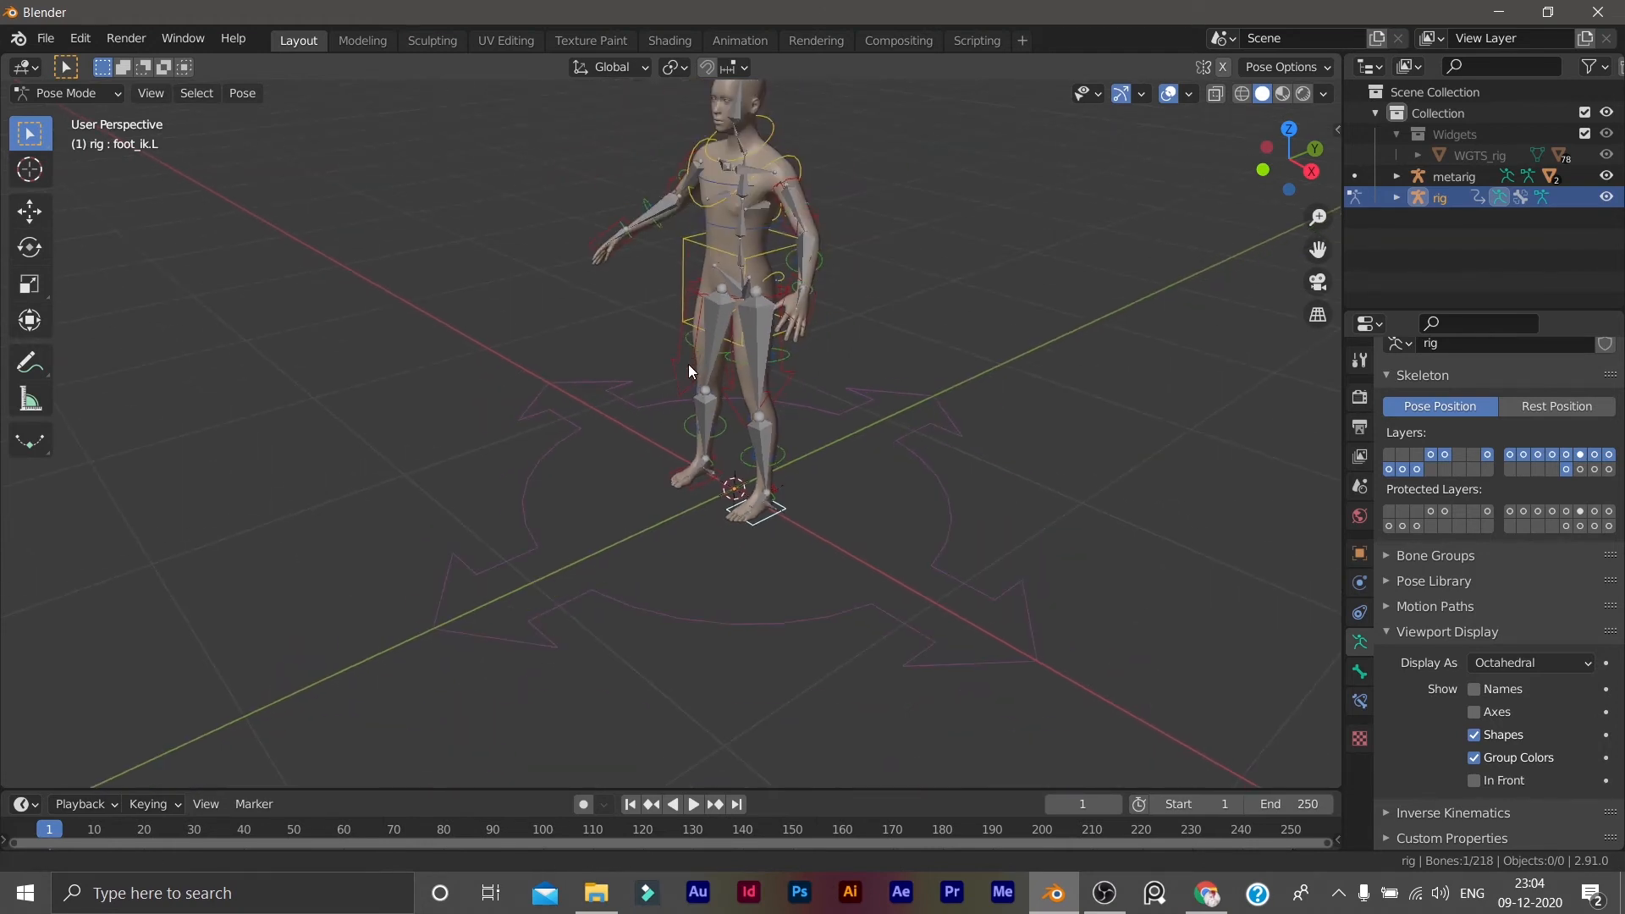
scroll(668, 398, up, 2)
key(ctrl+Tab)
click(1110, 387)
shift+middle_drag(663, 394, 716, 428)
middle_drag(552, 389, 686, 392)
scroll(701, 362, up, 2)
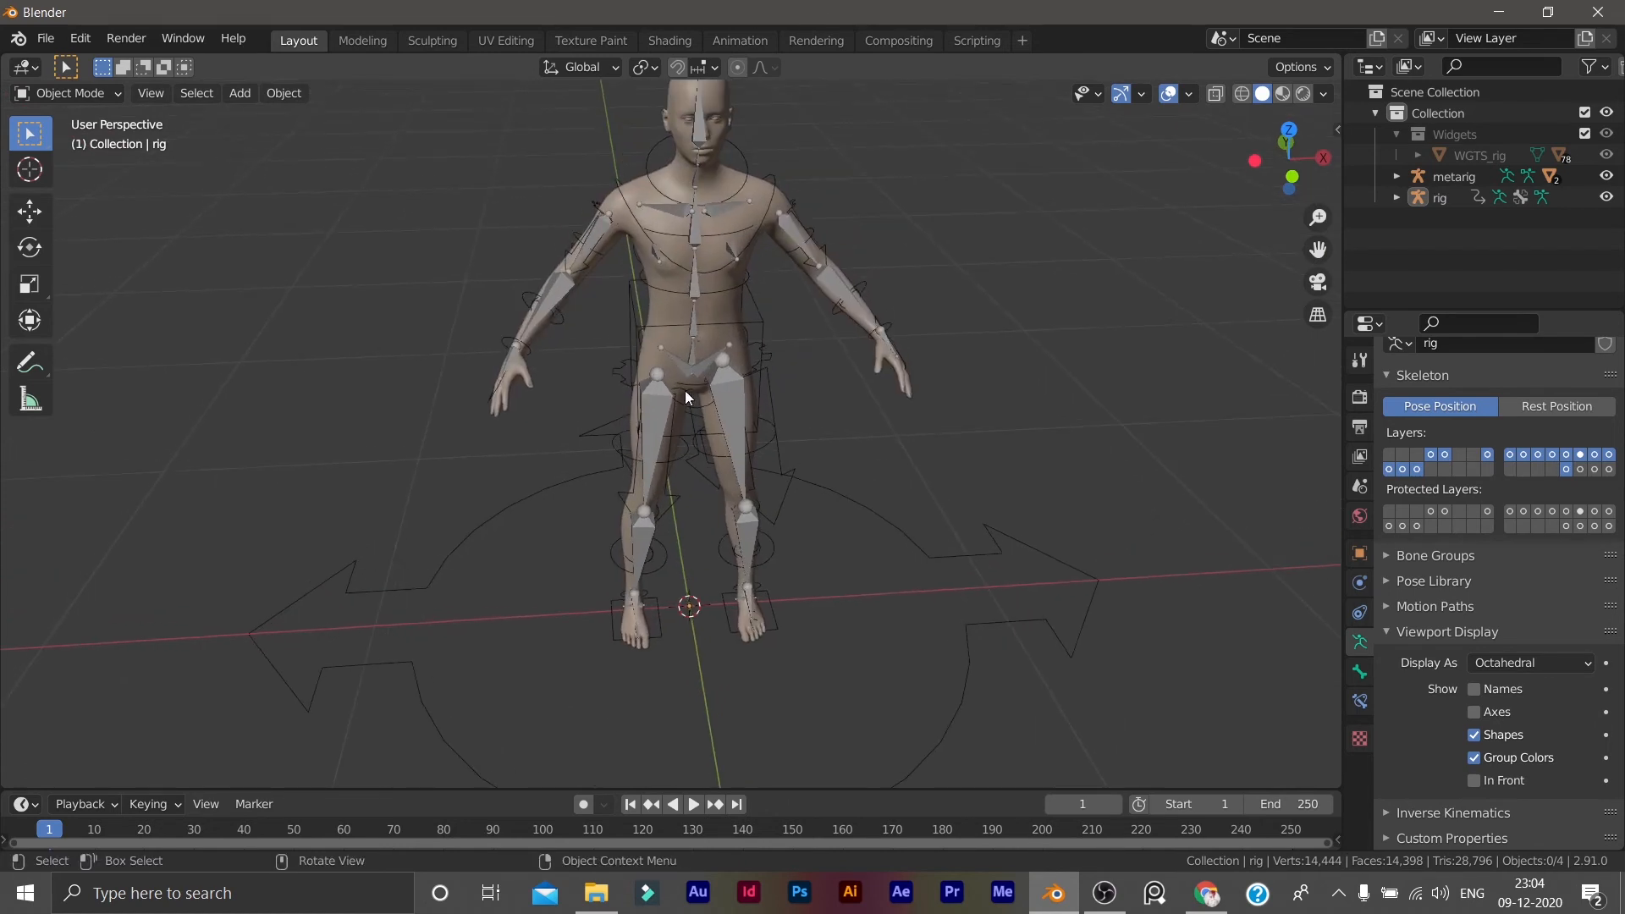
click(695, 378)
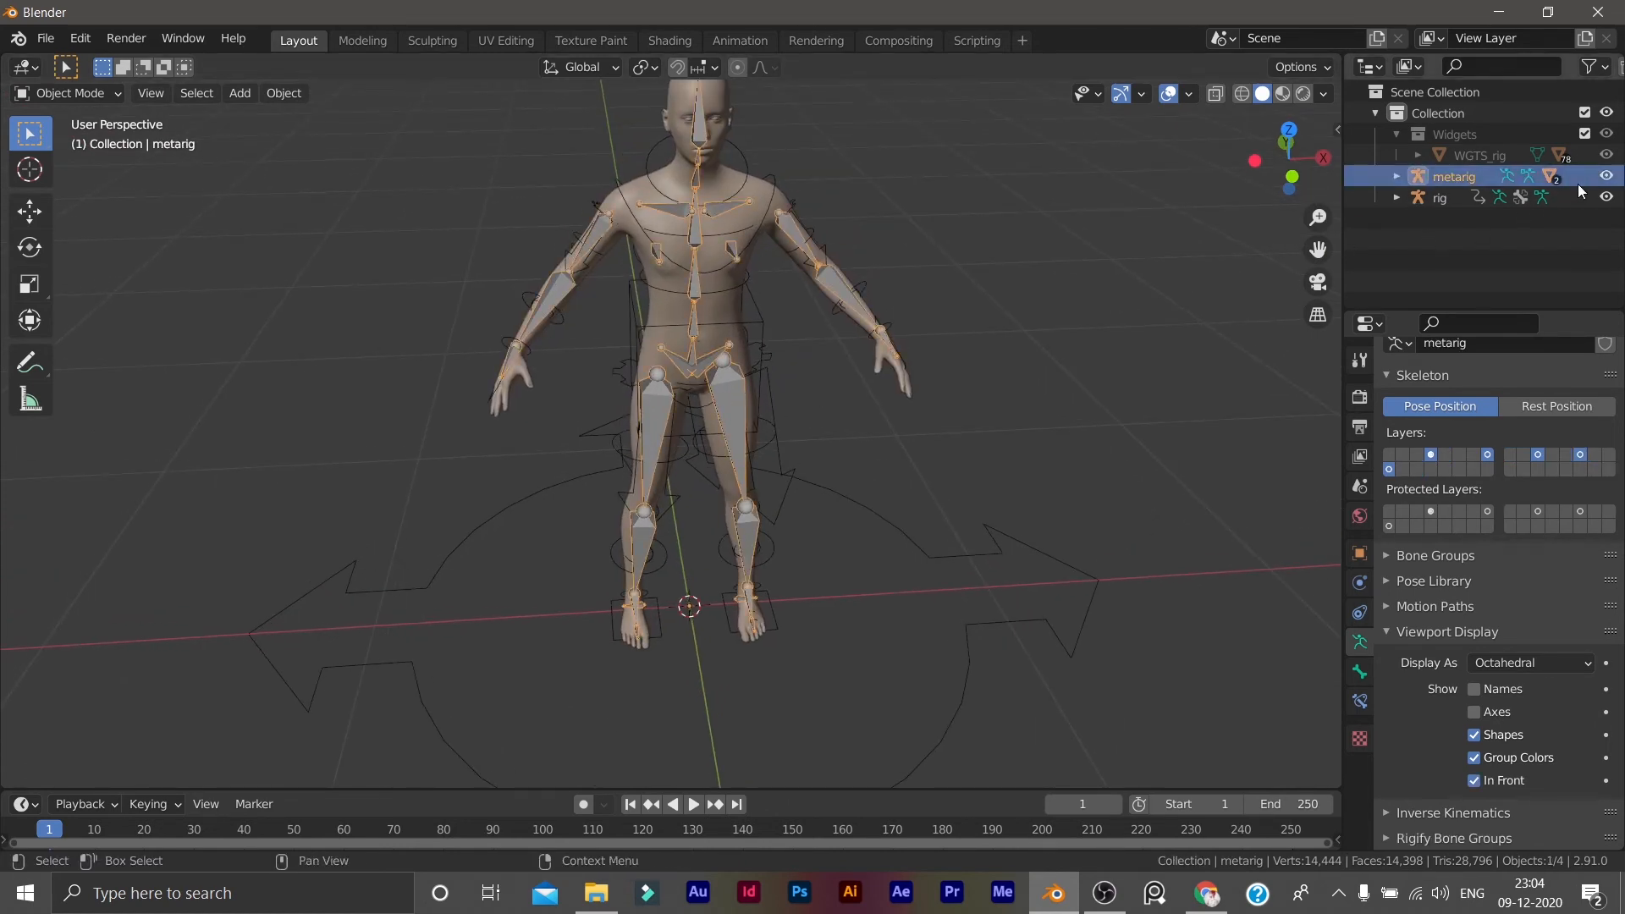
click(1605, 176)
scroll(987, 363, down, 3)
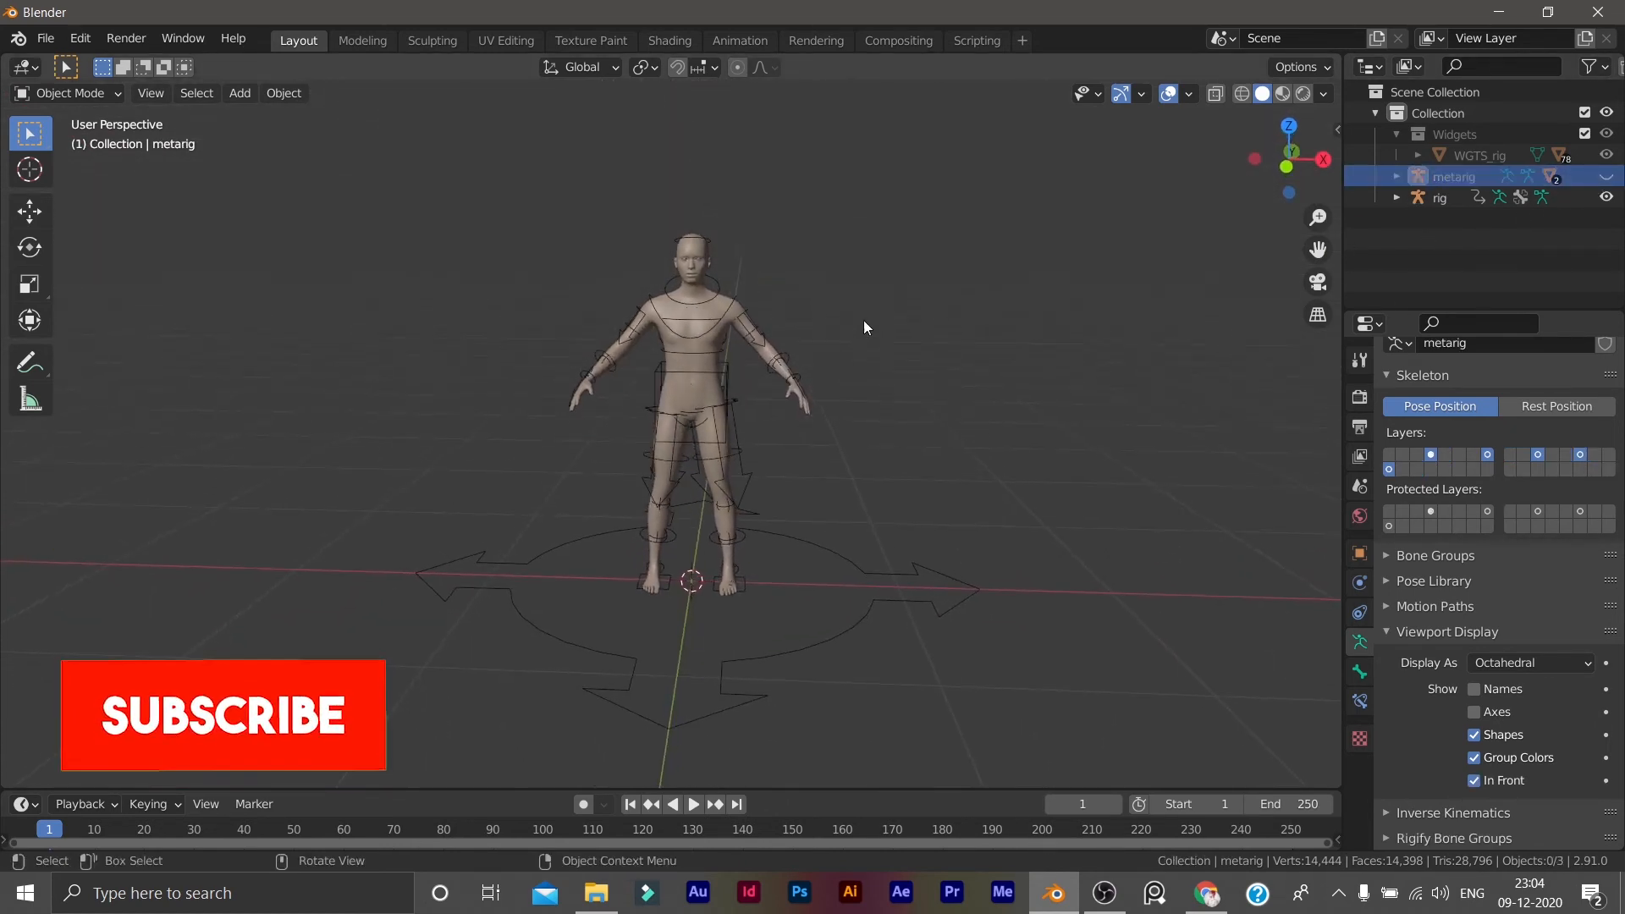
Select the character's meshes together with the rig as the active object and parent the meshes to the rig.
drag(610, 403, 998, 762)
scroll(939, 690, up, 3)
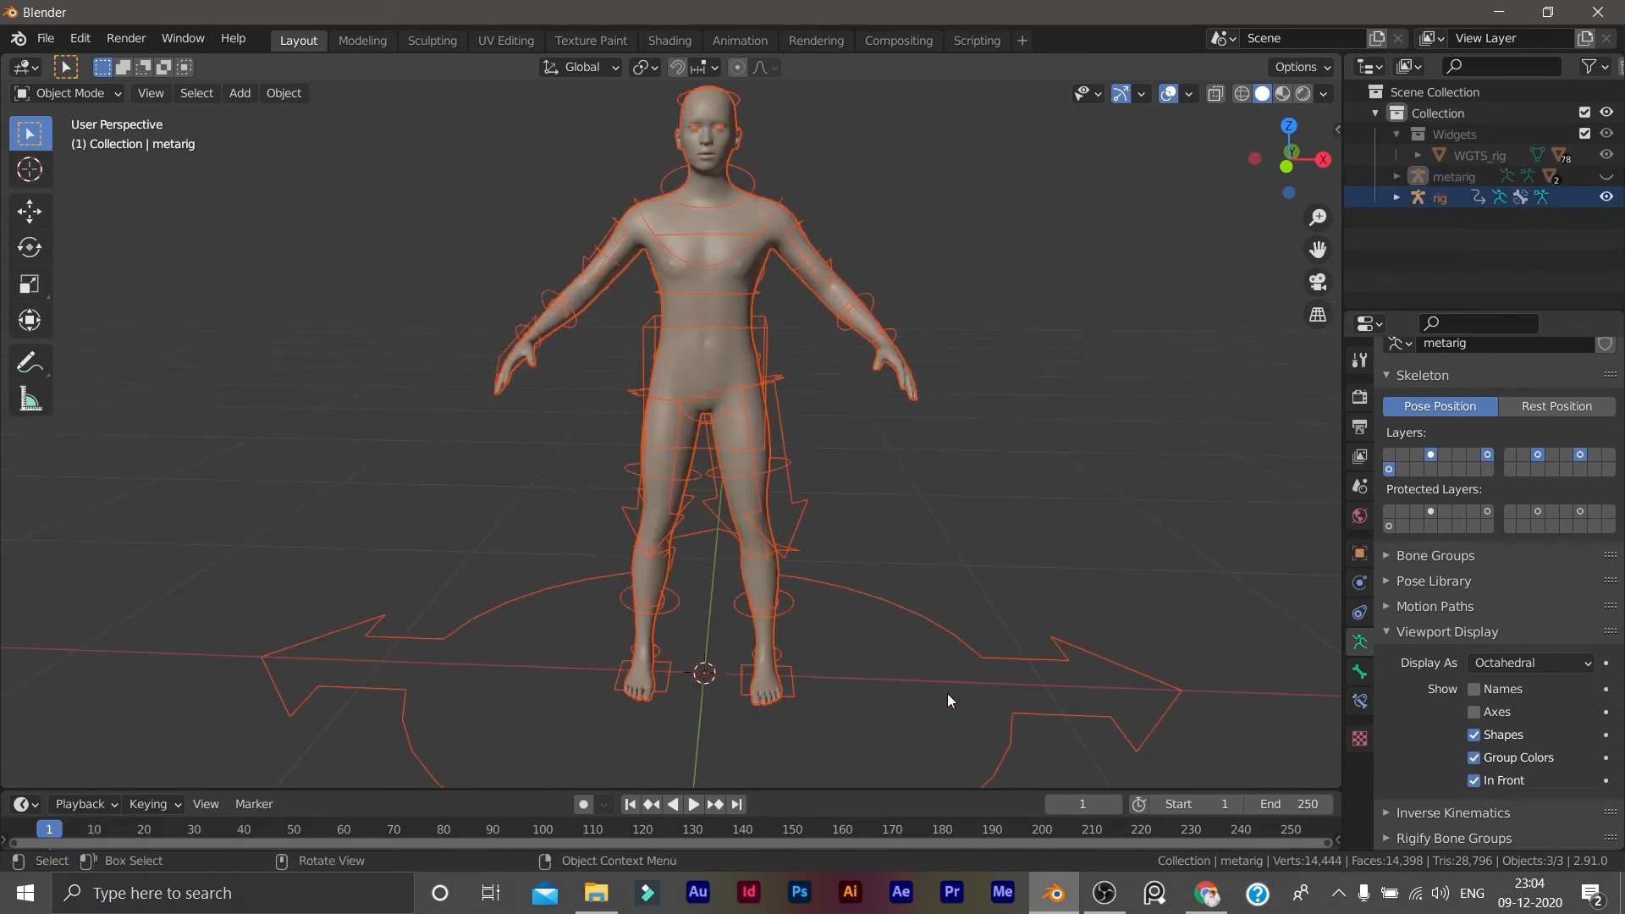
shift+middle_drag(1018, 608, 1004, 399)
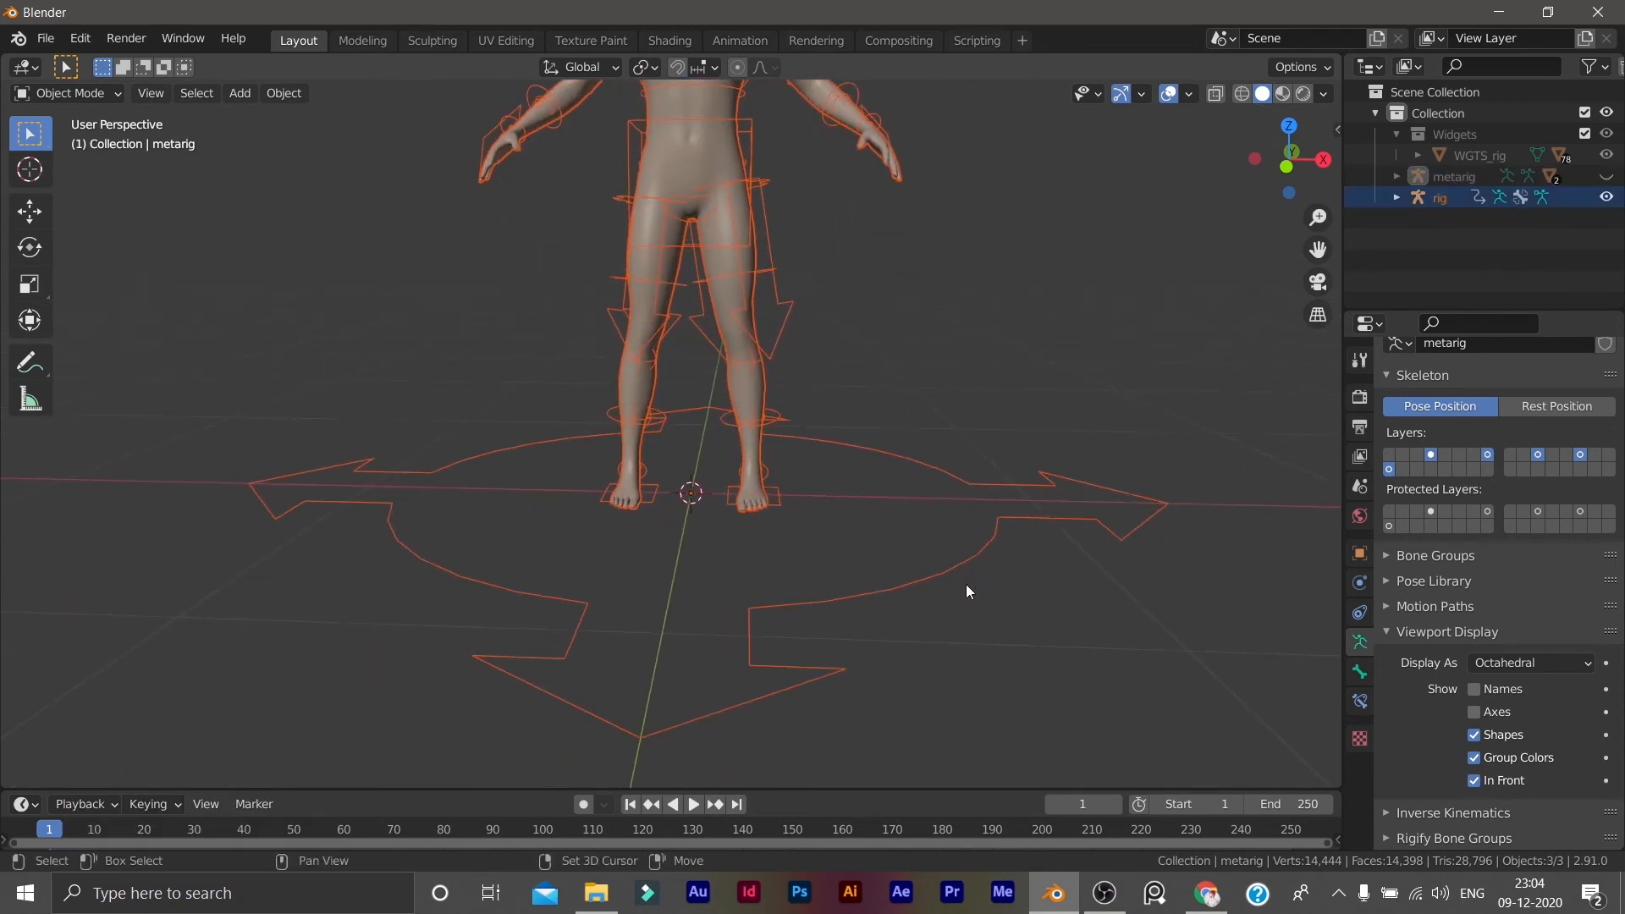
shift+click(960, 561)
shift+click(959, 562)
shift+click(960, 562)
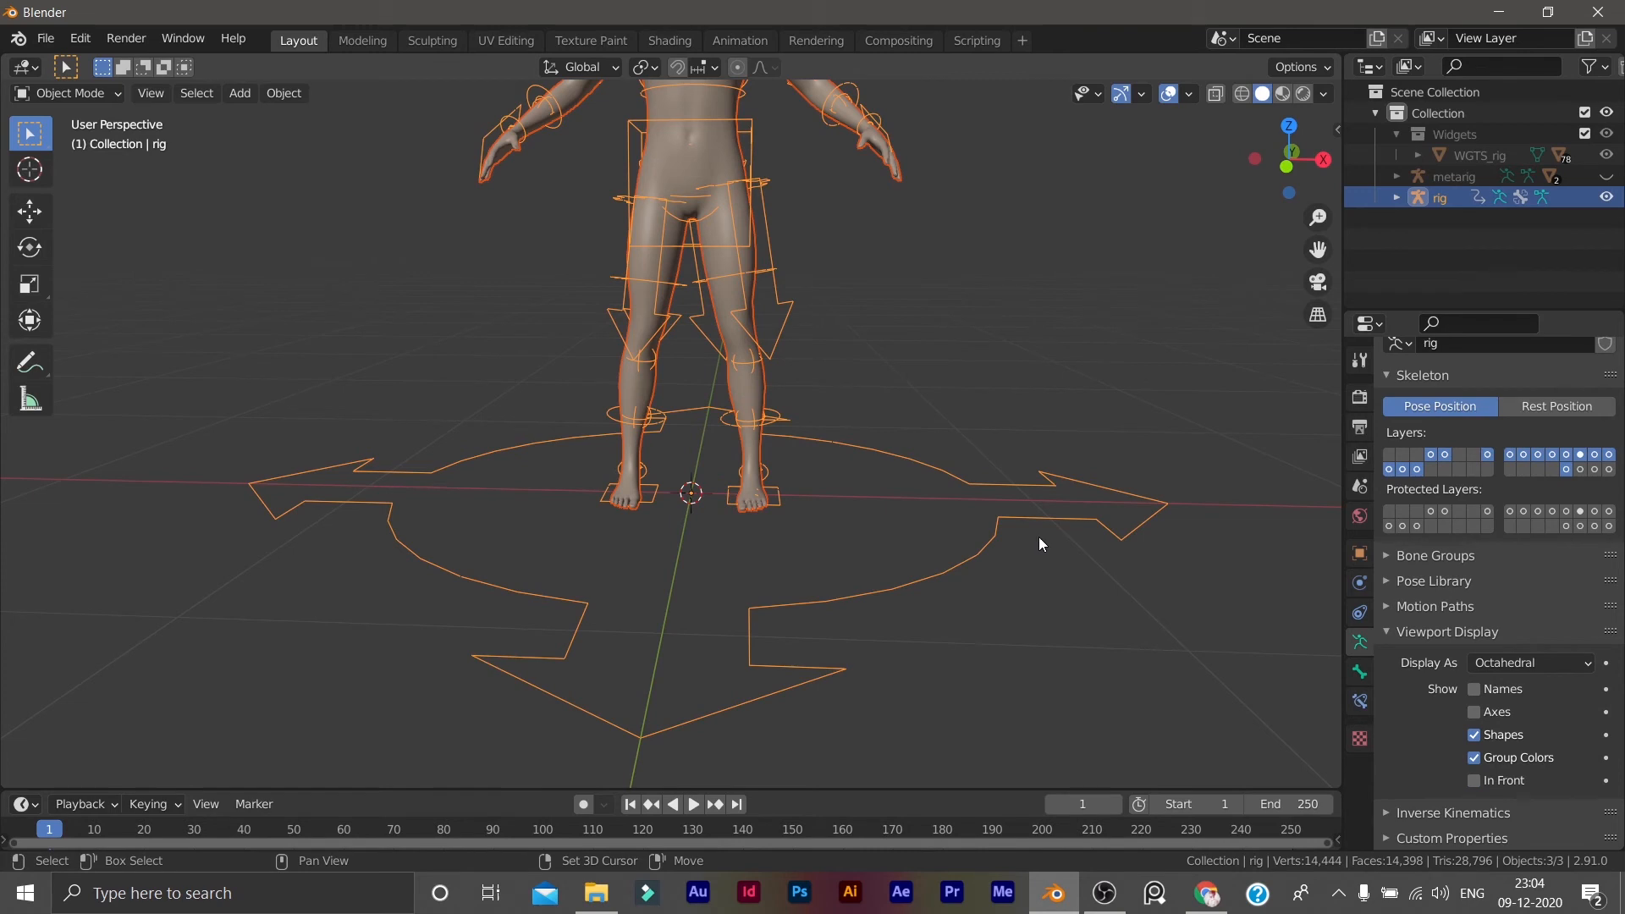
scroll(1094, 450, down, 1)
middle_drag(1093, 455, 1019, 543)
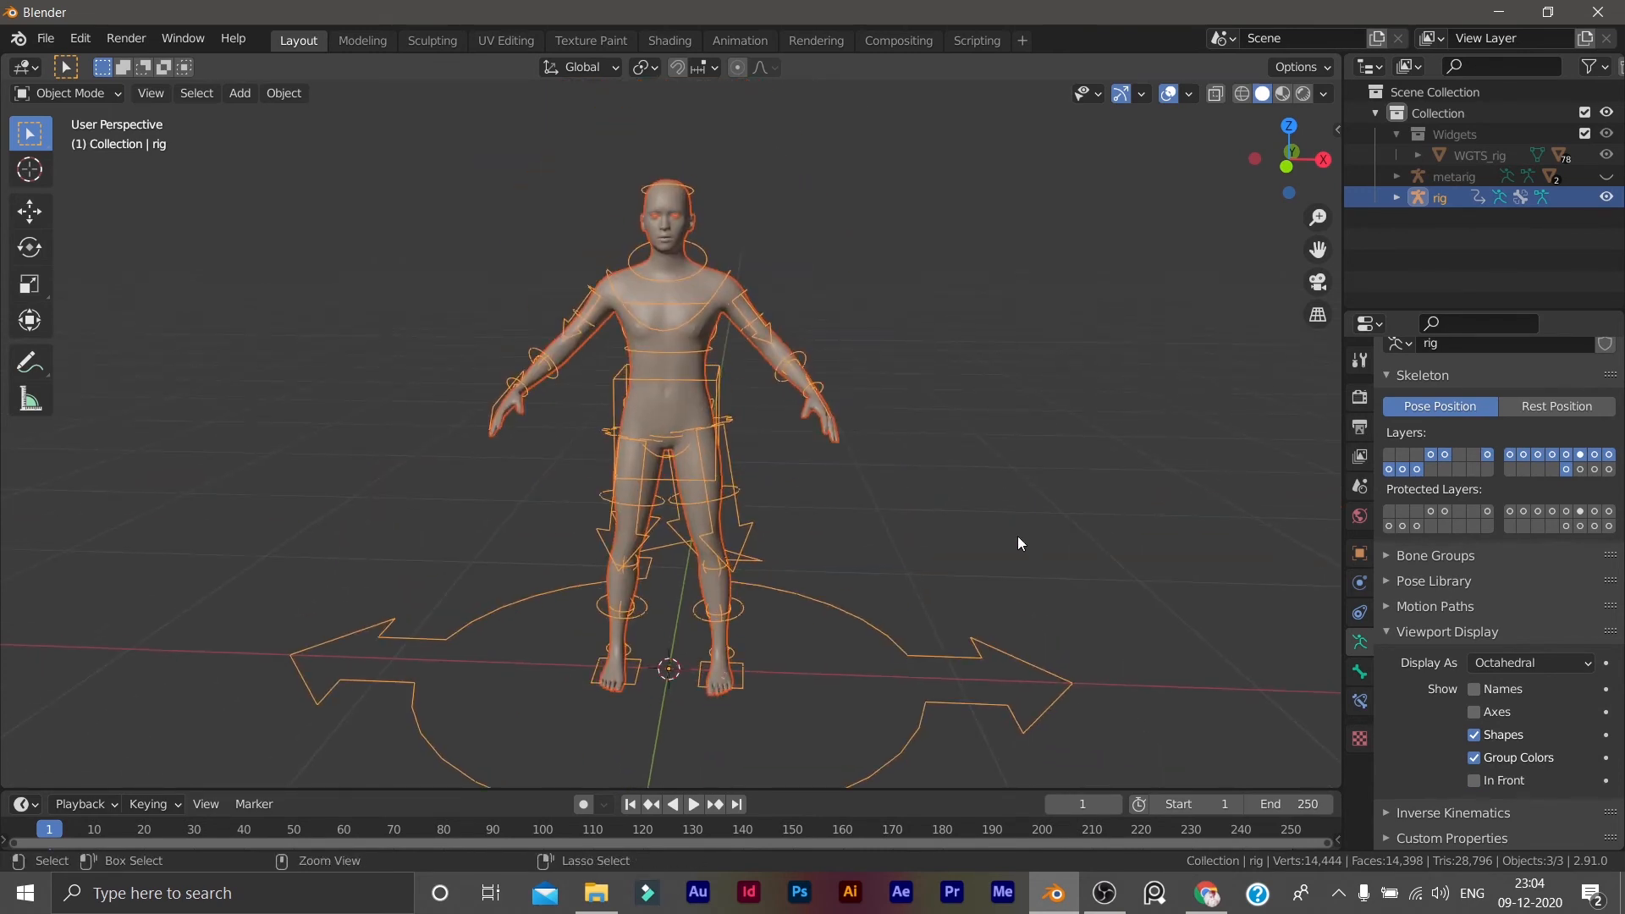
key(ctrl+p)
click(1017, 535)
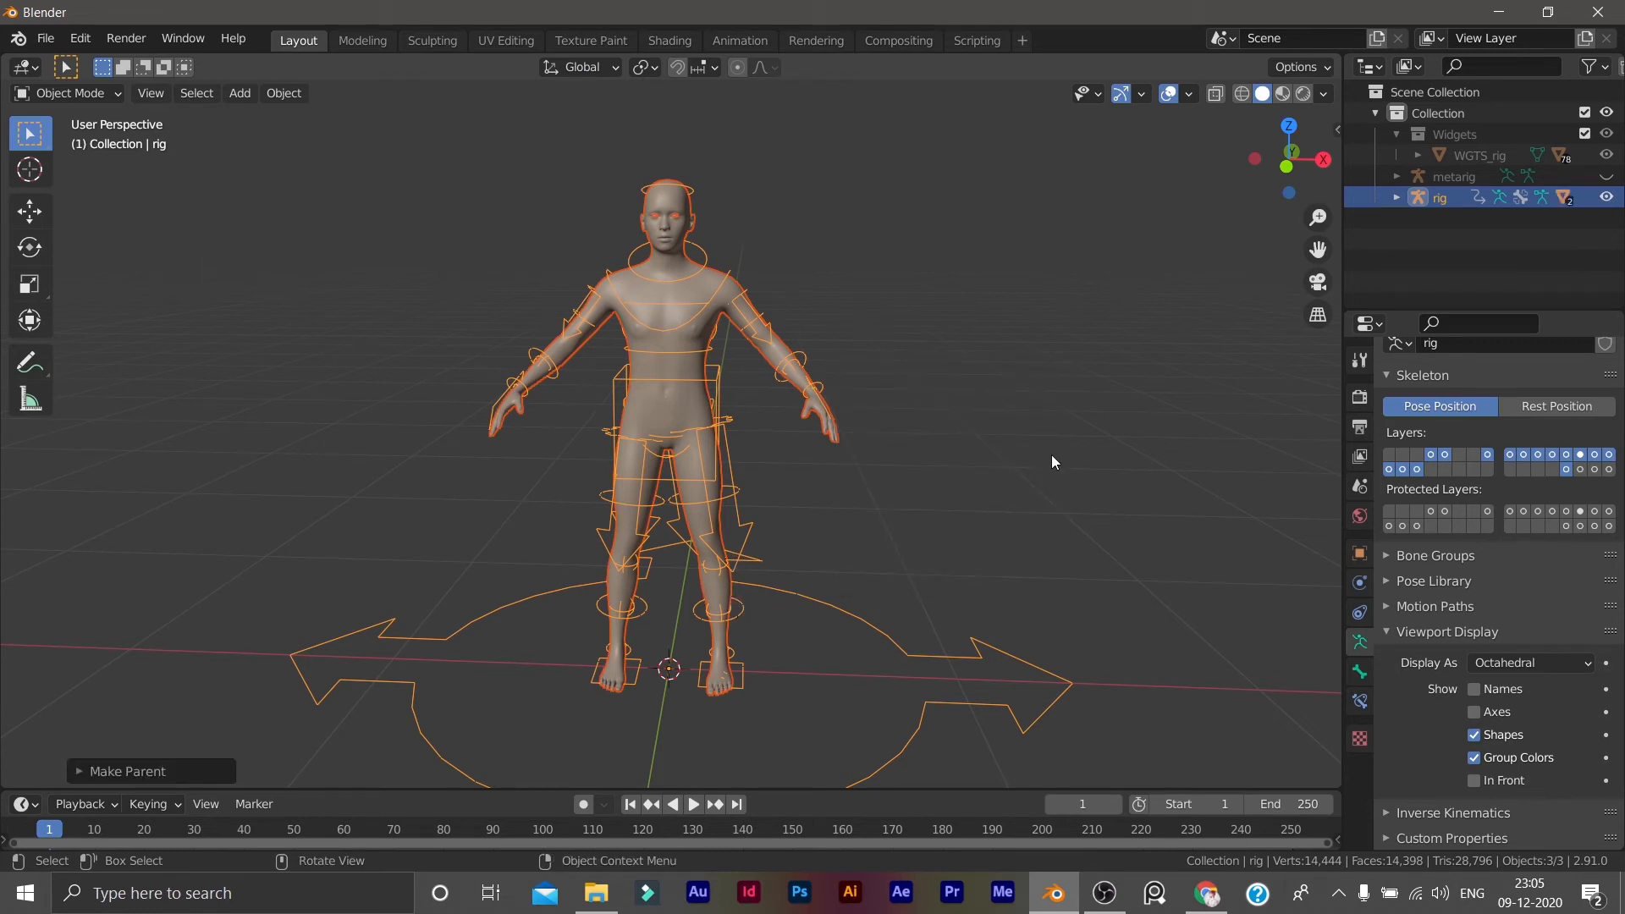
Select only the generated rig and switch it to Pose Mode.
click(869, 652)
click(906, 652)
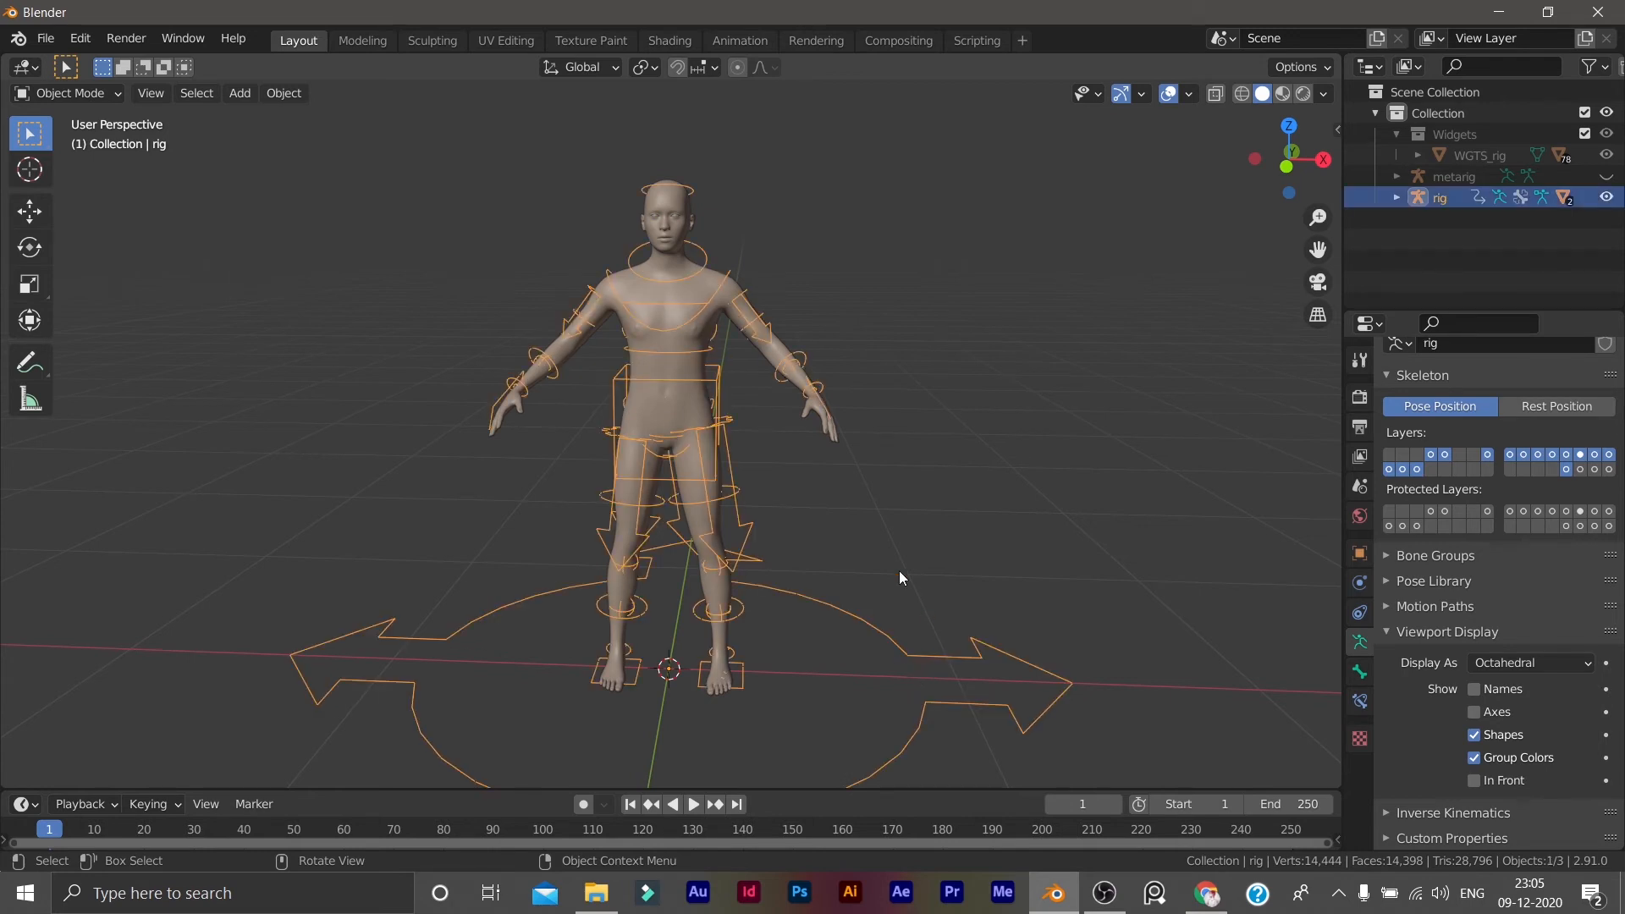
key(ctrl+Tab)
mouse_move(856, 489)
middle_down()
mouse_move(775, 530)
mouse_move(790, 503)
mouse_move(835, 510)
middle_up()
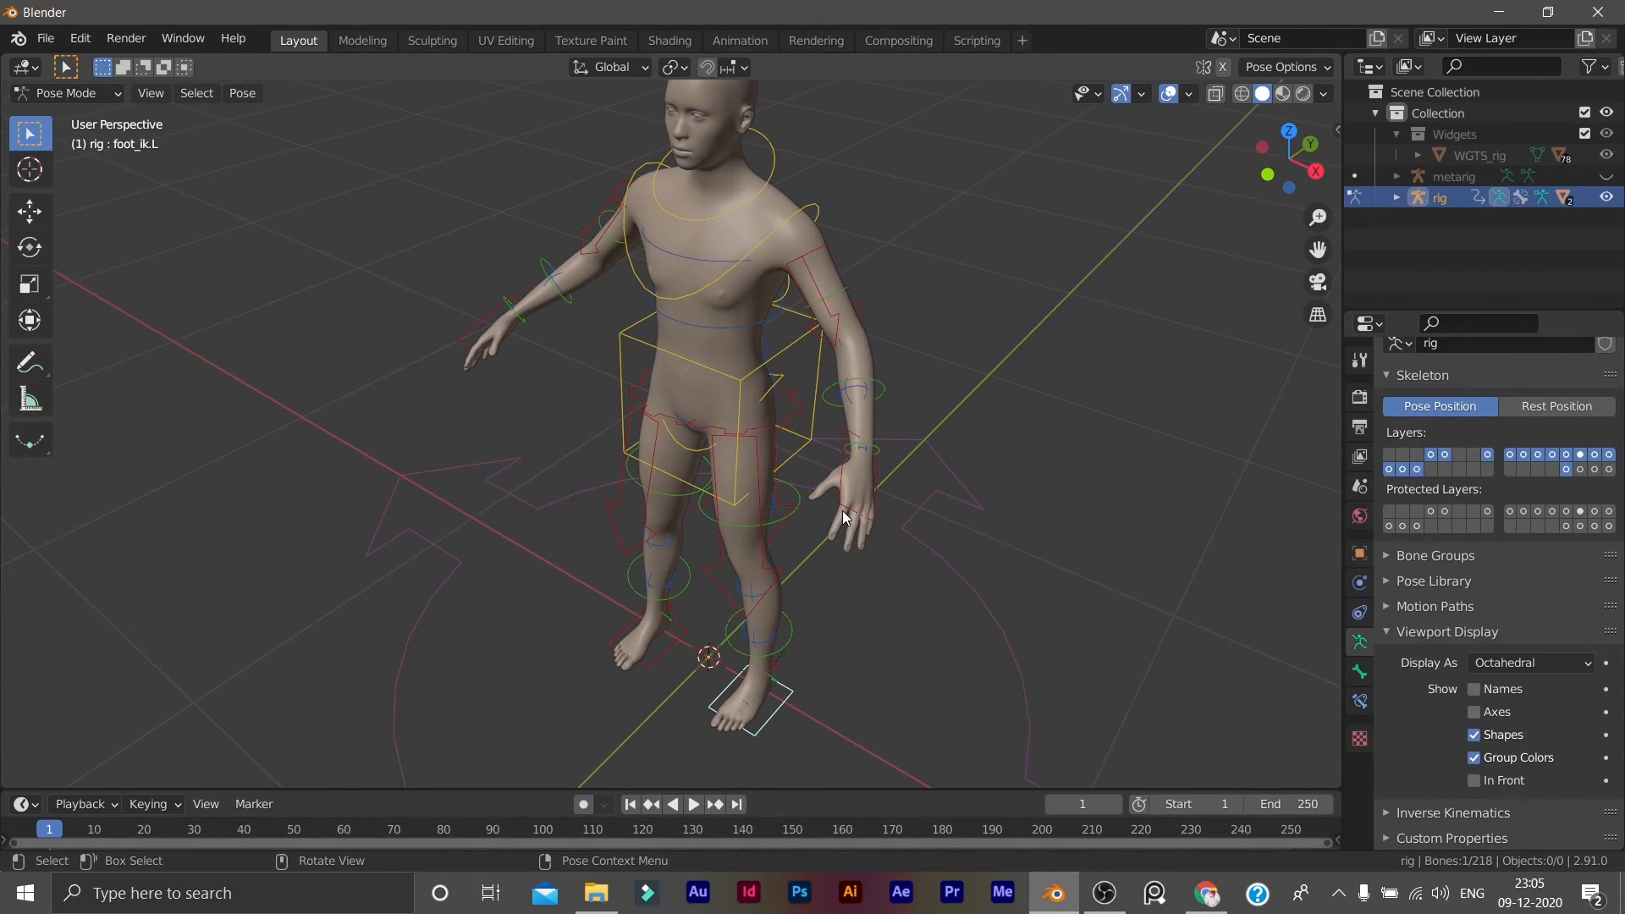
Try moving the left and right hand IK controls to test the arm deformation, cancelling each move.
click(851, 506)
middle_drag(1029, 556, 872, 530)
scroll(730, 561, up, 3)
key(g)
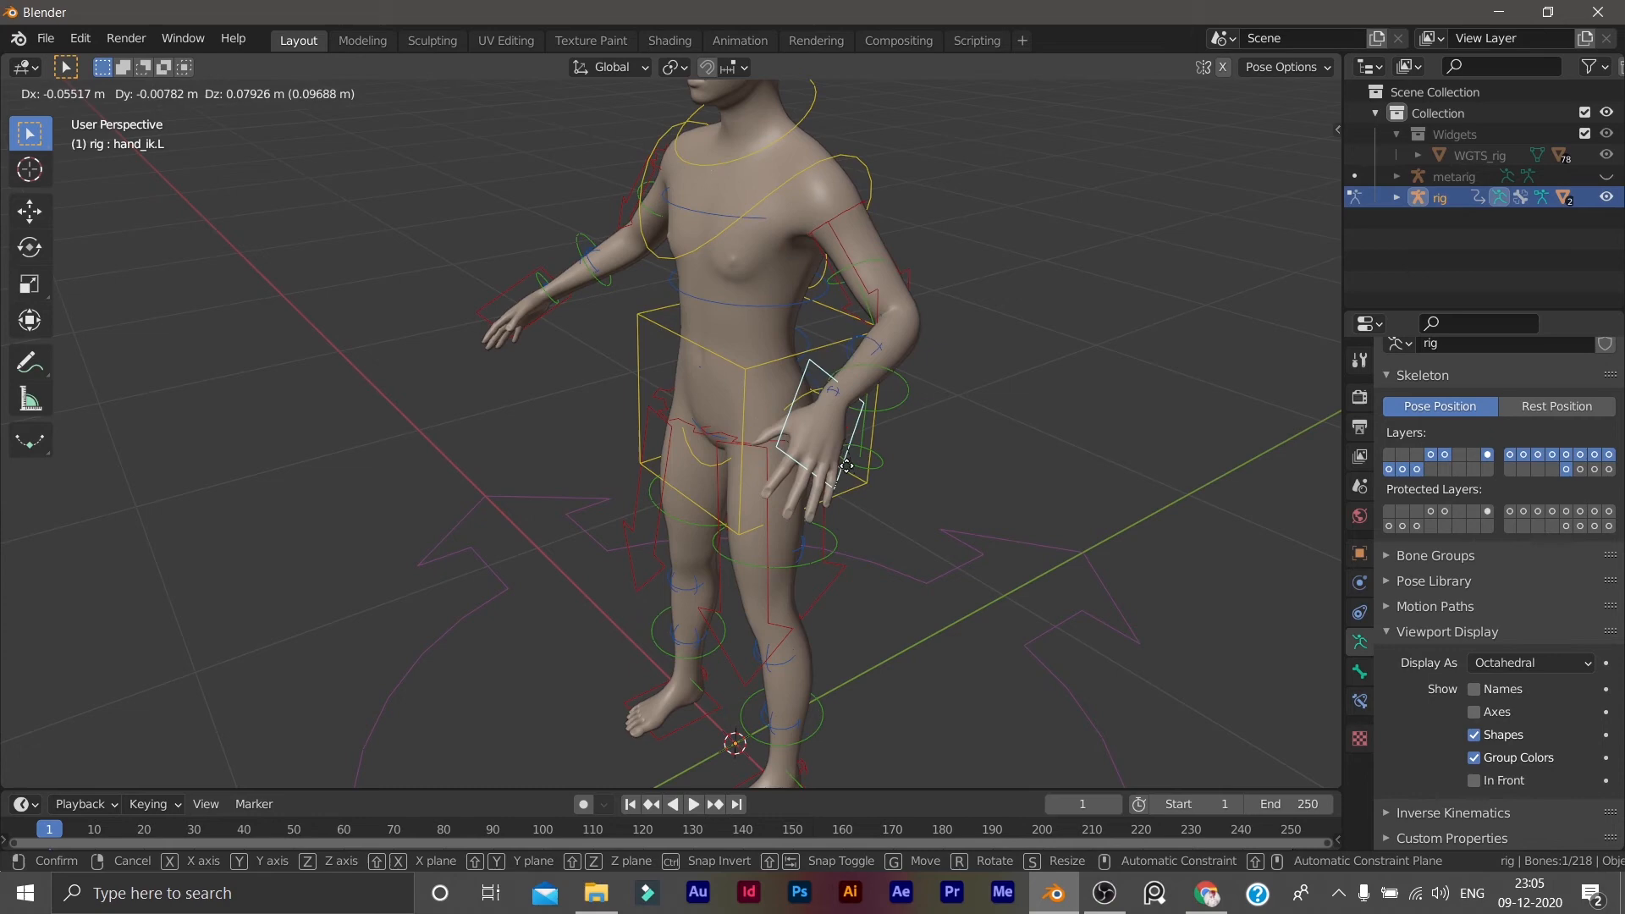
key(Escape)
mouse_move(606, 478)
middle_down()
mouse_move(781, 531)
mouse_move(596, 505)
middle_up()
click(461, 471)
middle_drag(391, 537, 612, 575)
key(g)
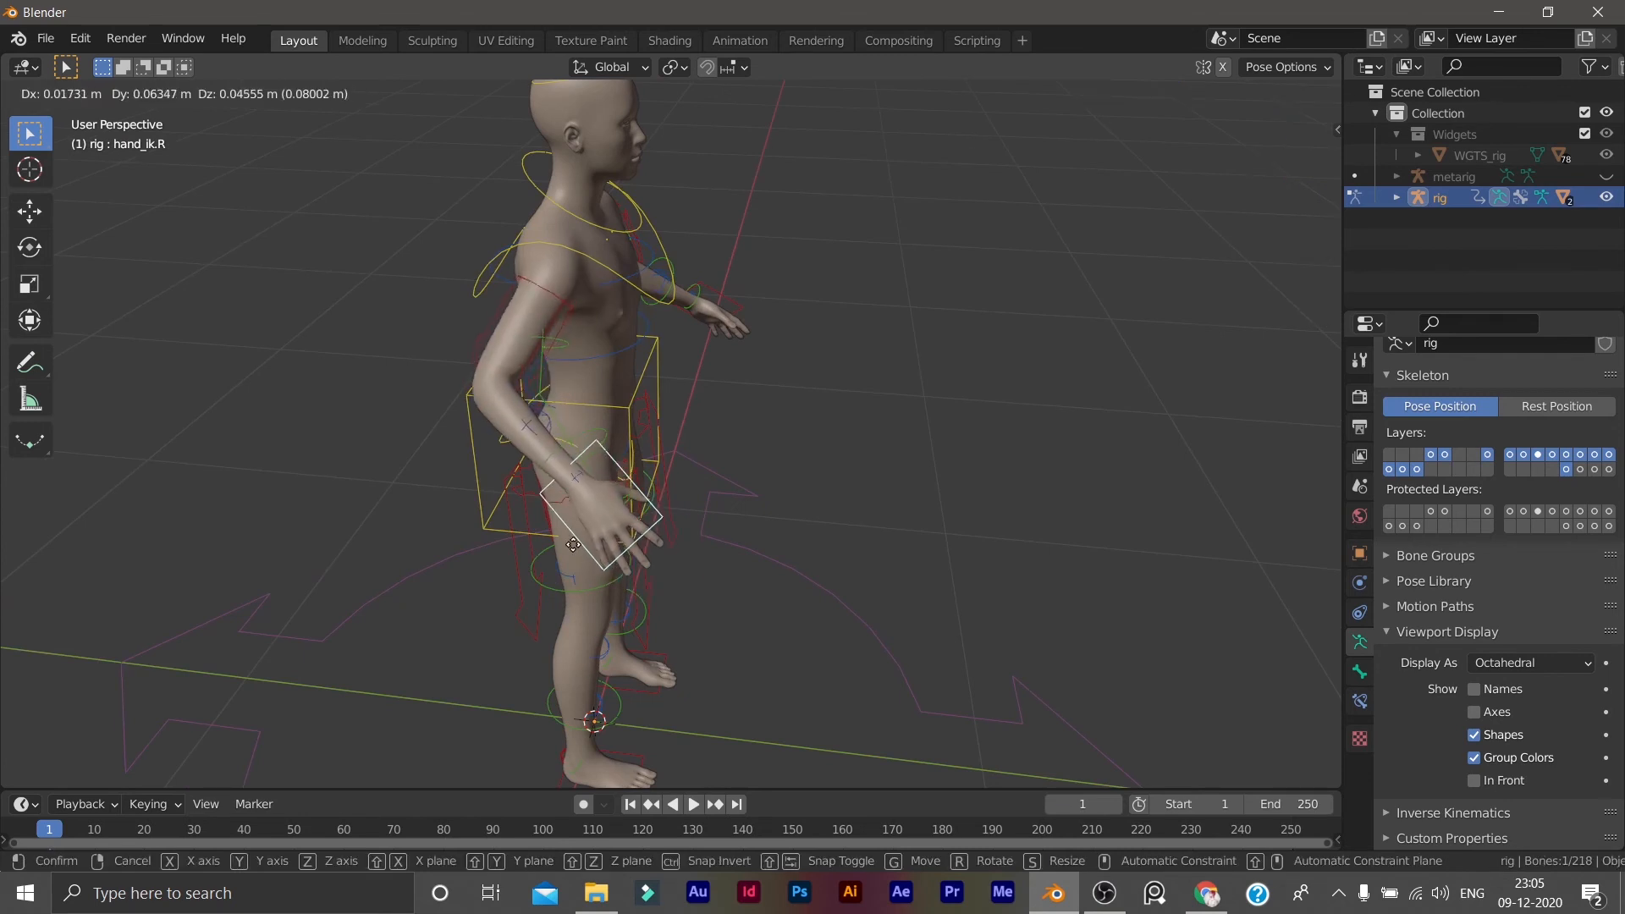
key(Escape)
Enlarge the timeline, set the scene's end frame to 1000 and enable auto keying.
scroll(847, 738, down, 3)
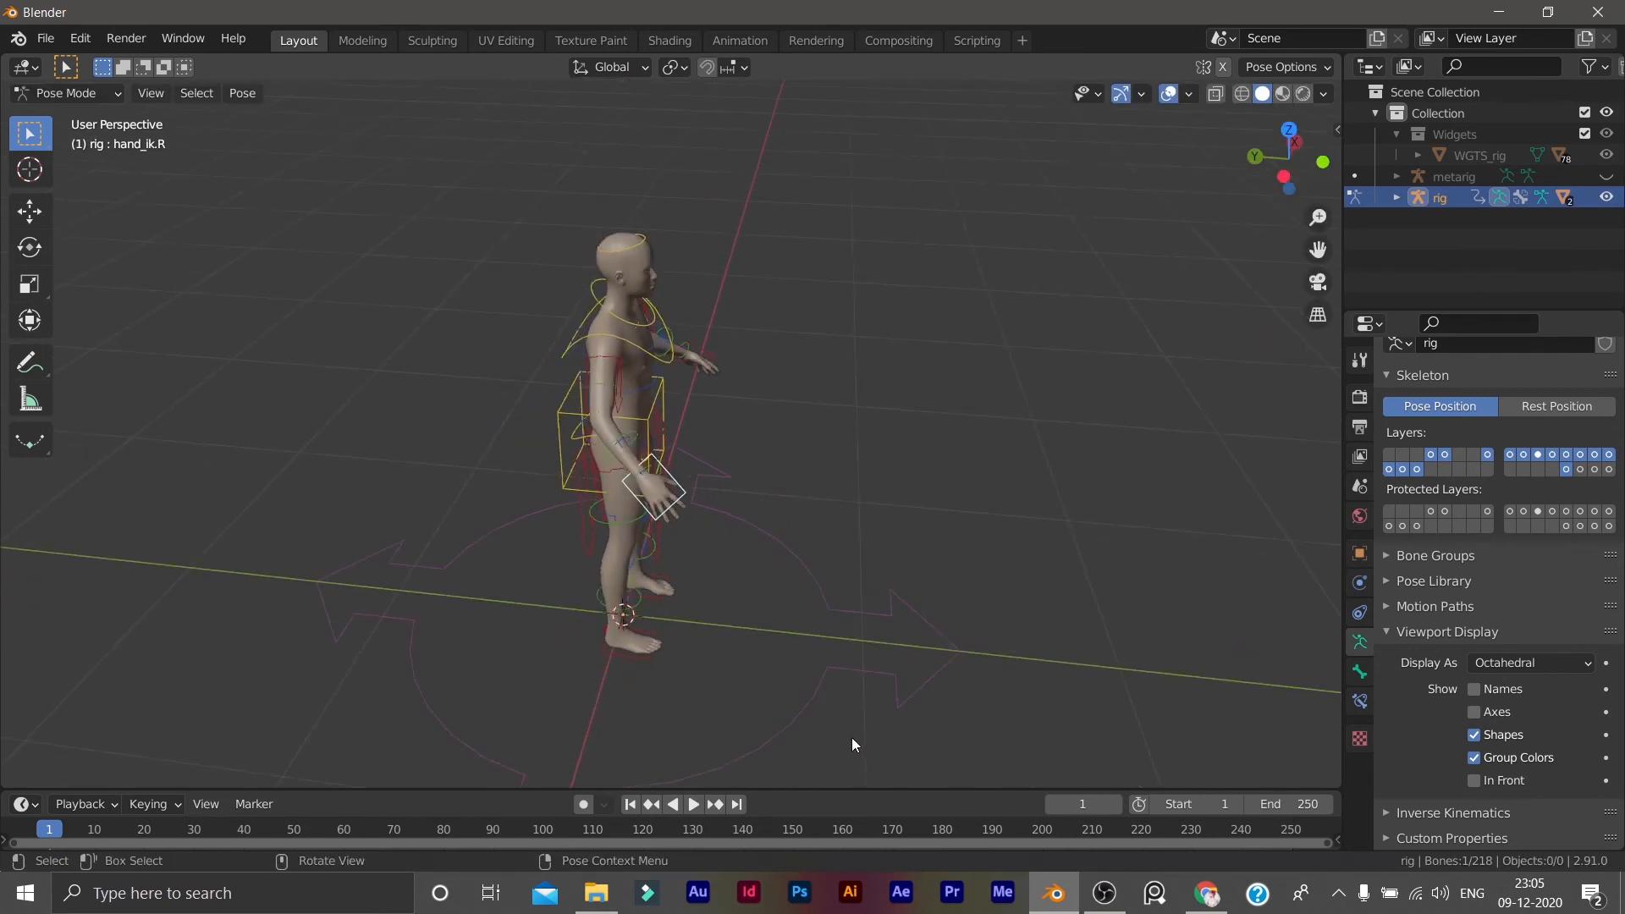
drag(842, 793, 858, 706)
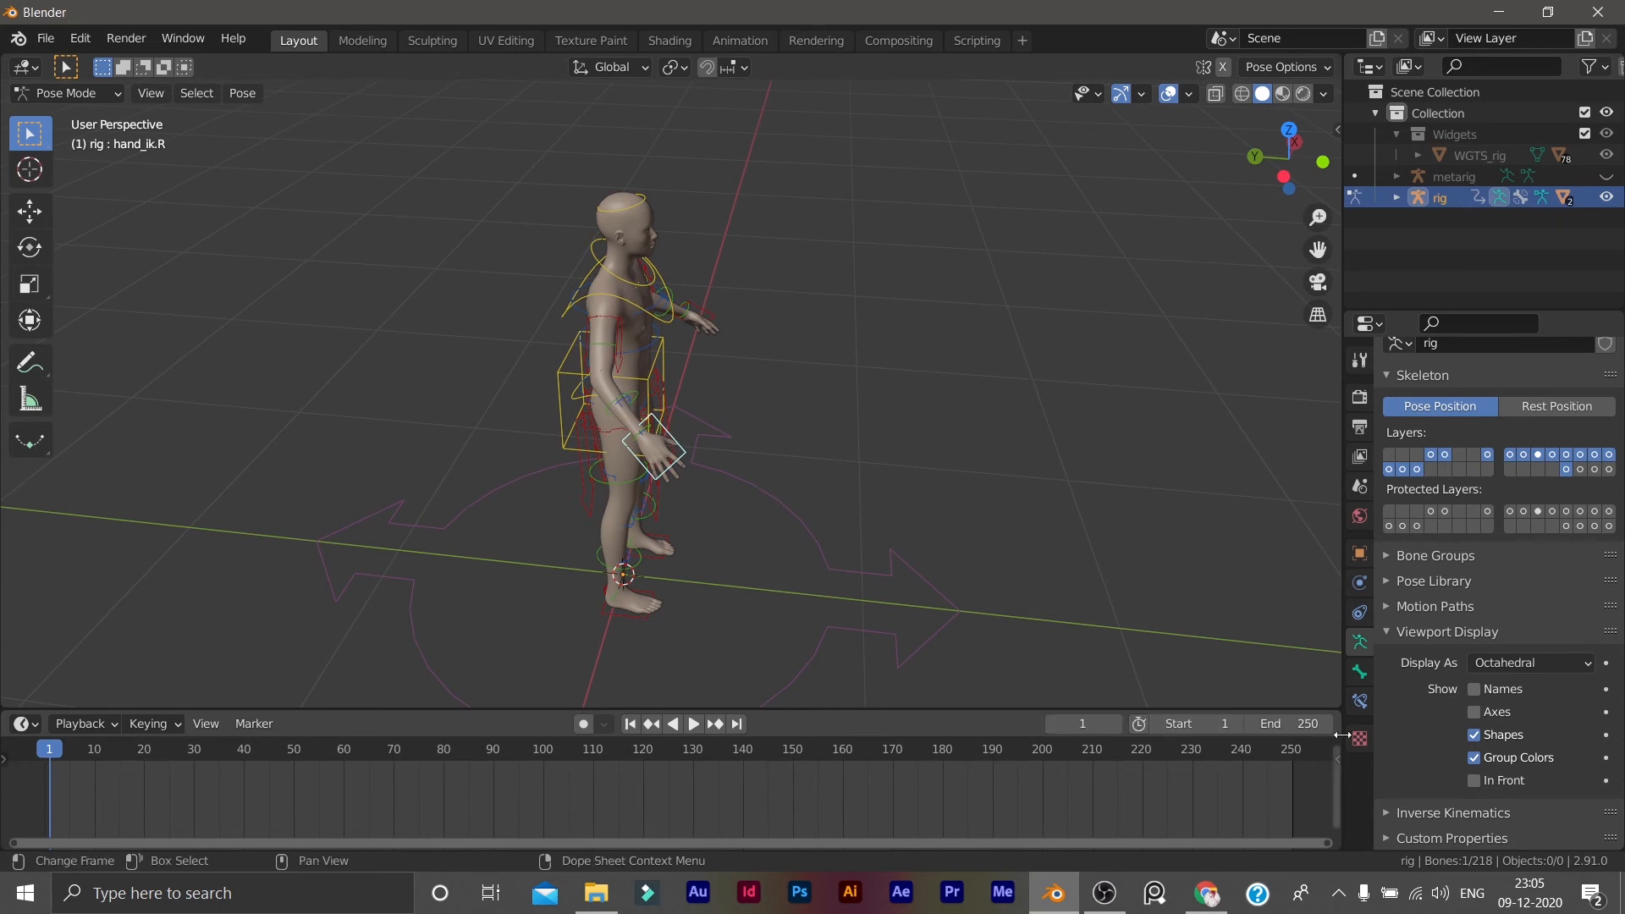
click(1295, 725)
text(1000)
key(Return)
middle_drag(1117, 703, 560, 547)
middle_drag(755, 373, 738, 443)
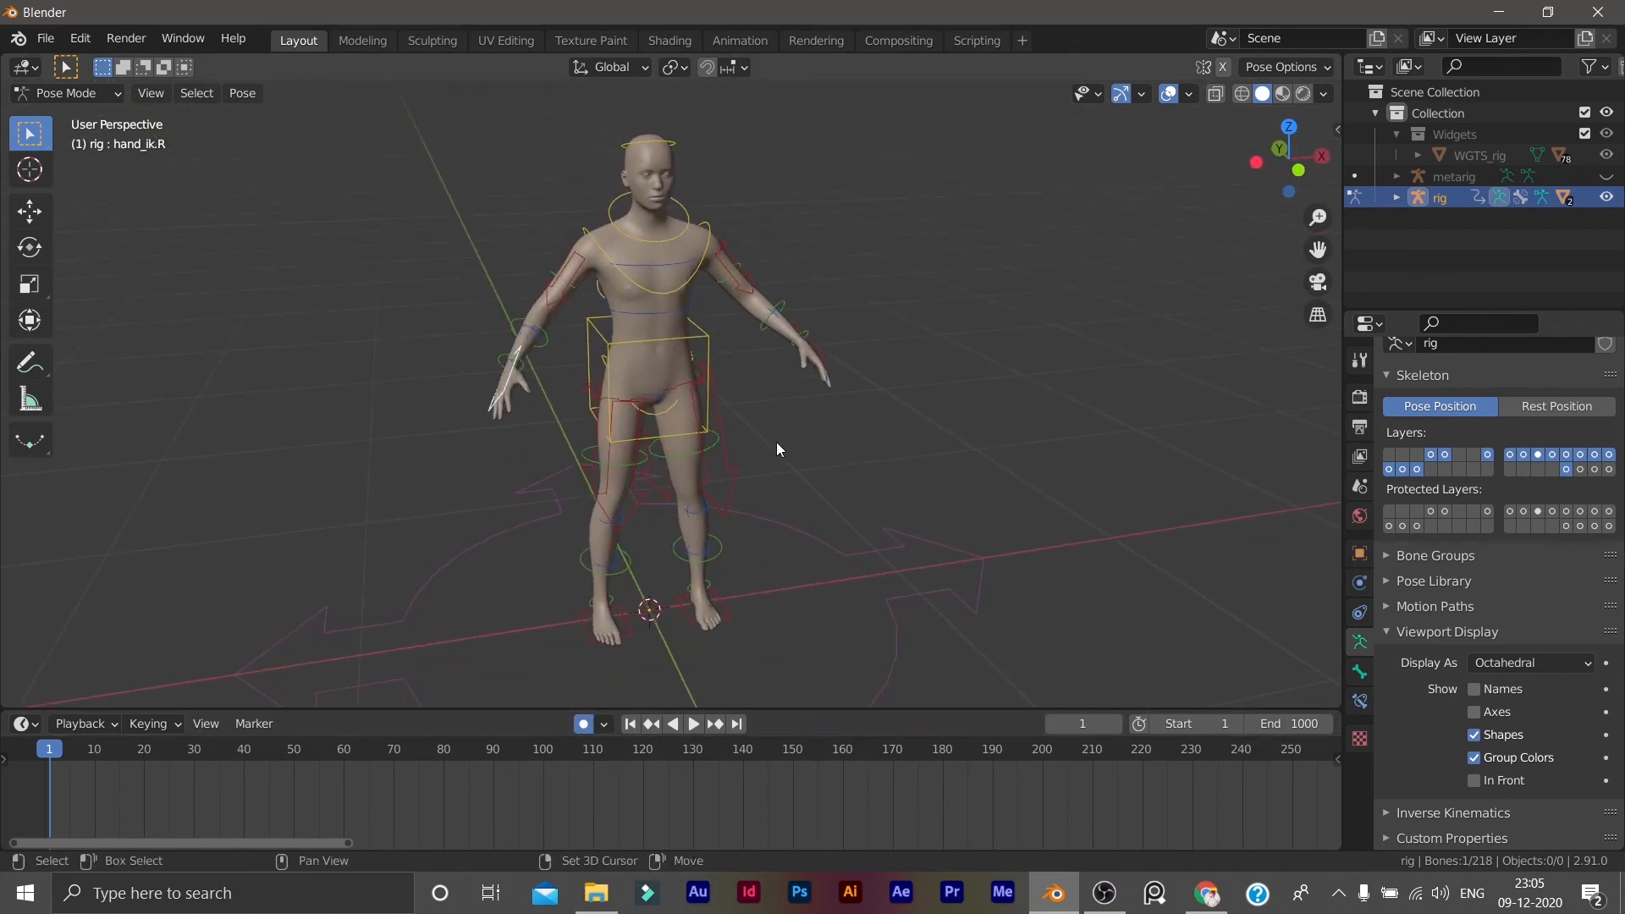
Play the timeline and move the left hand IK control during playback to record its motion as keyframes.
middle_drag(826, 420, 791, 398)
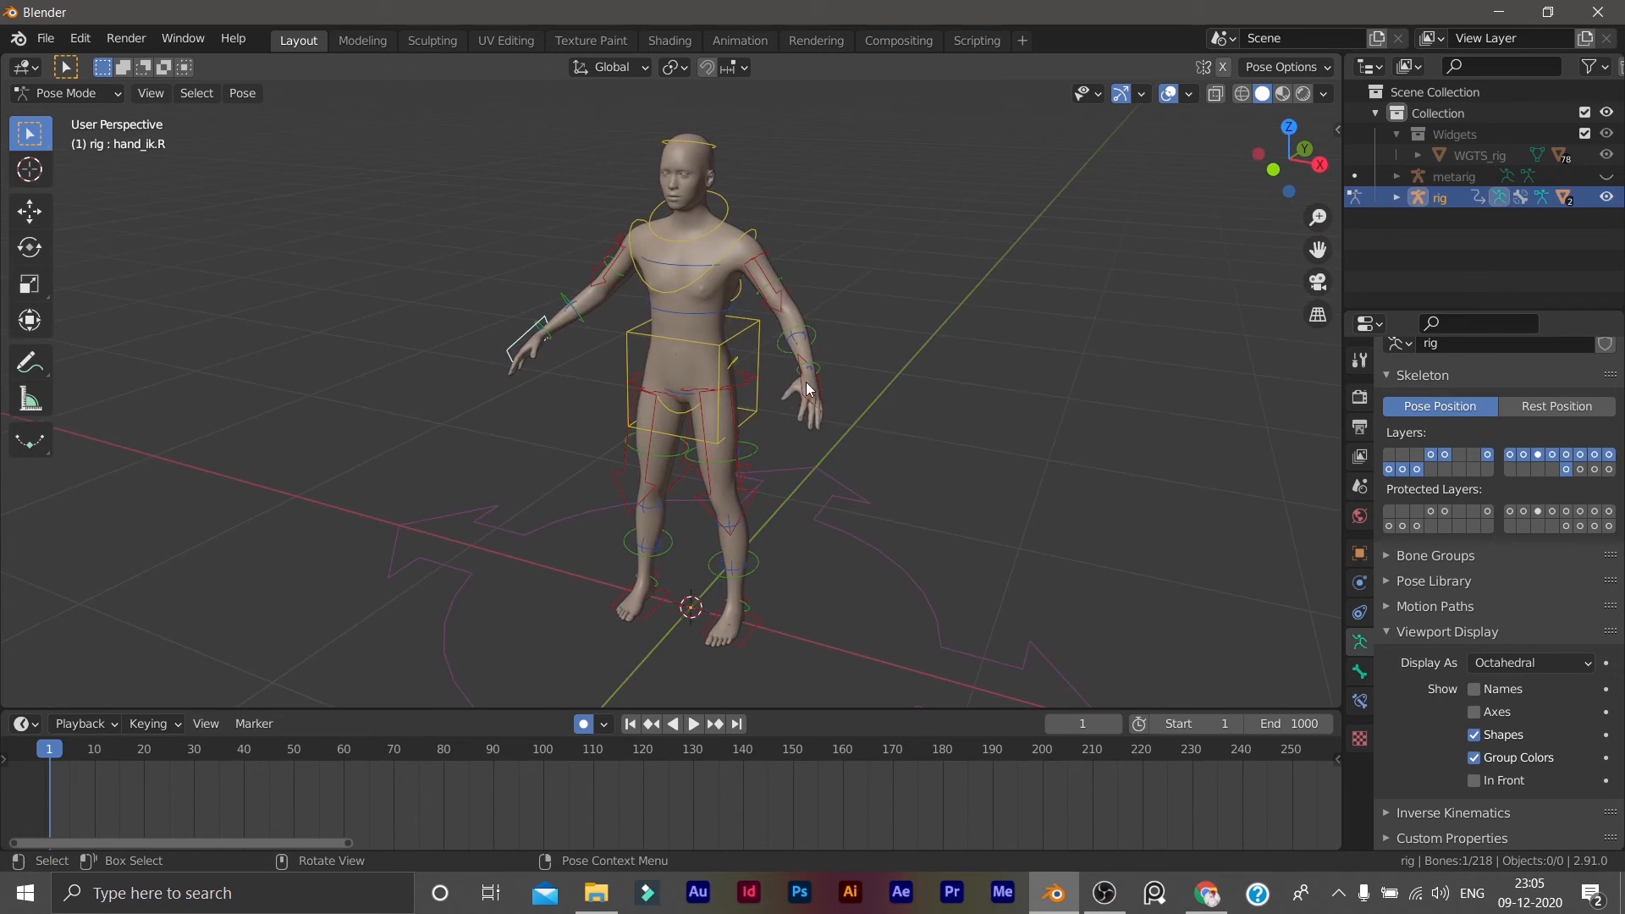
click(728, 371)
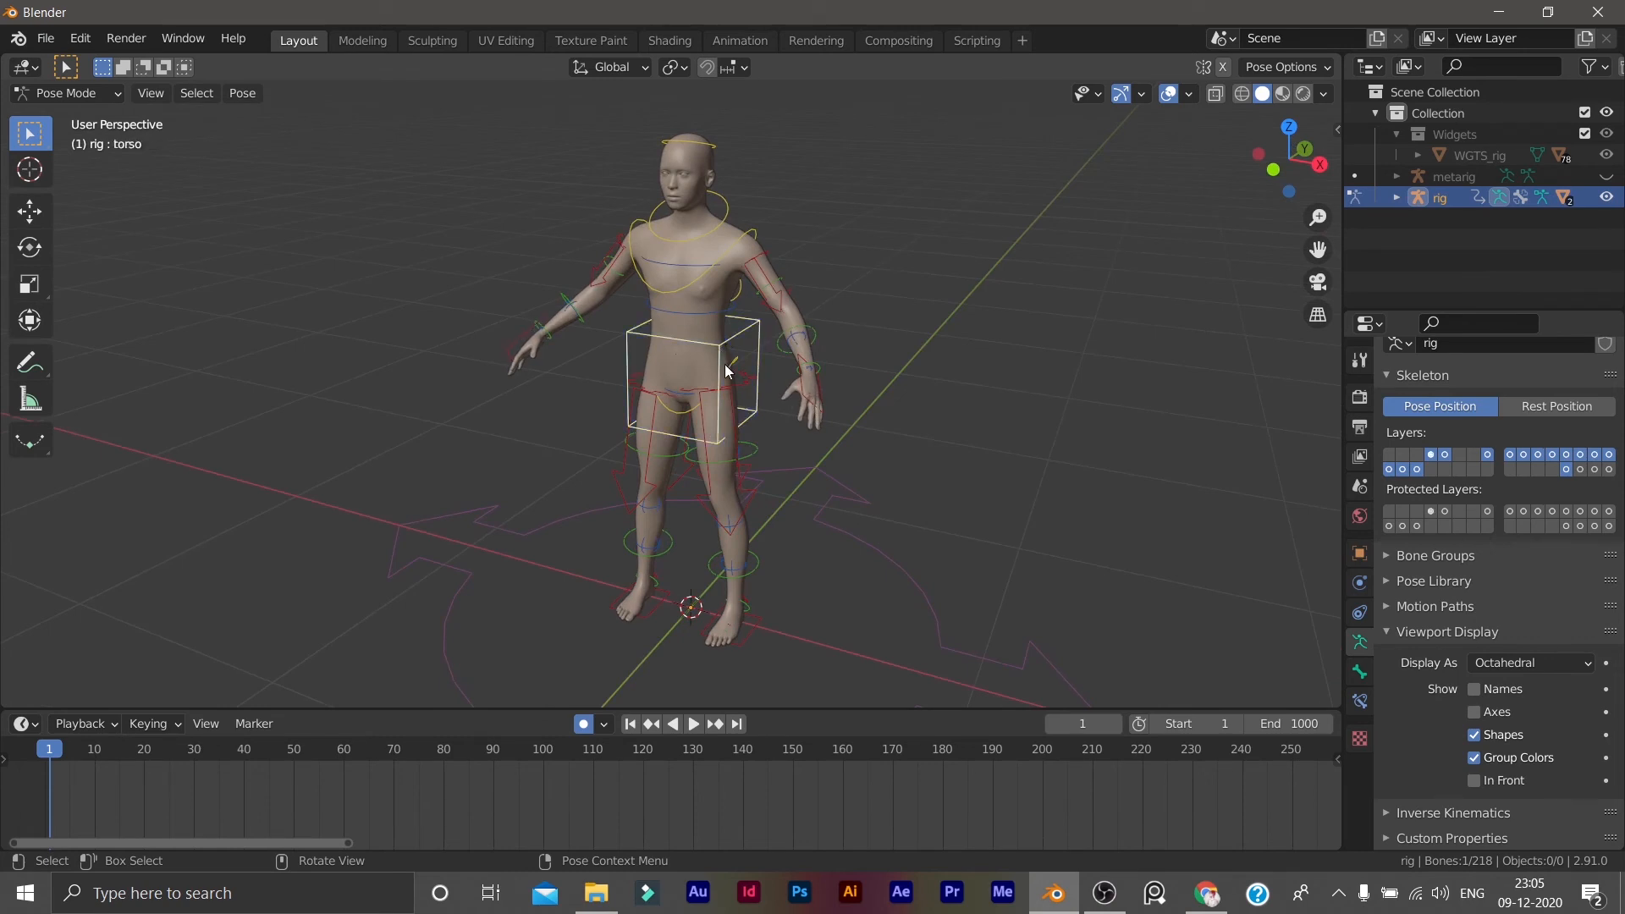
click(801, 394)
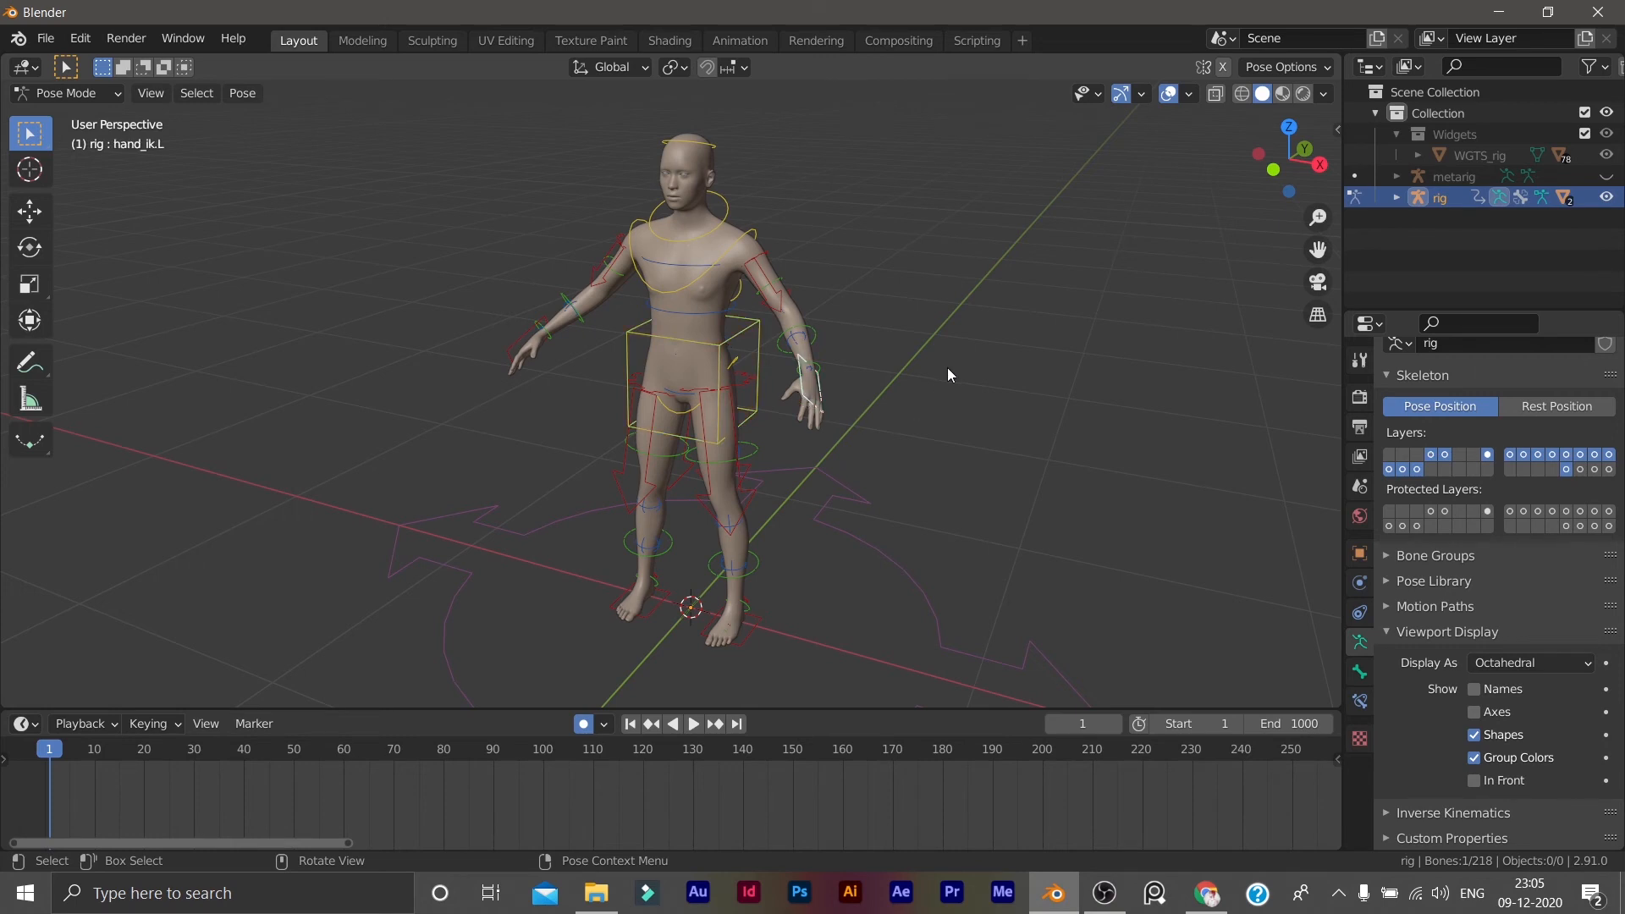
key(space)
scroll(840, 392, up, 2)
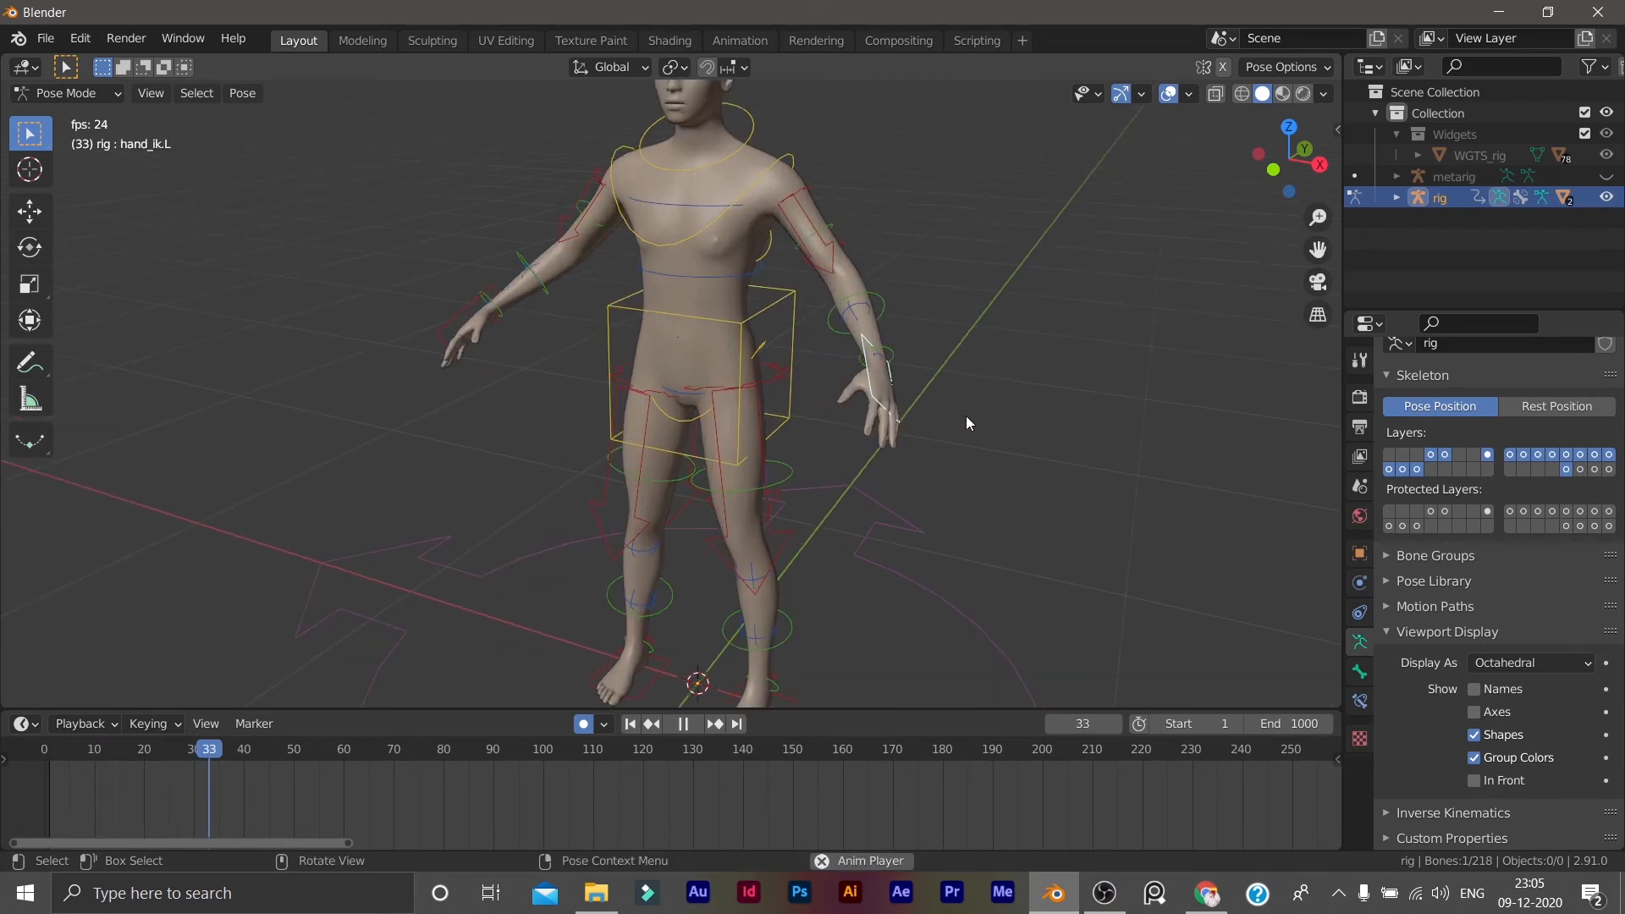
key(g)
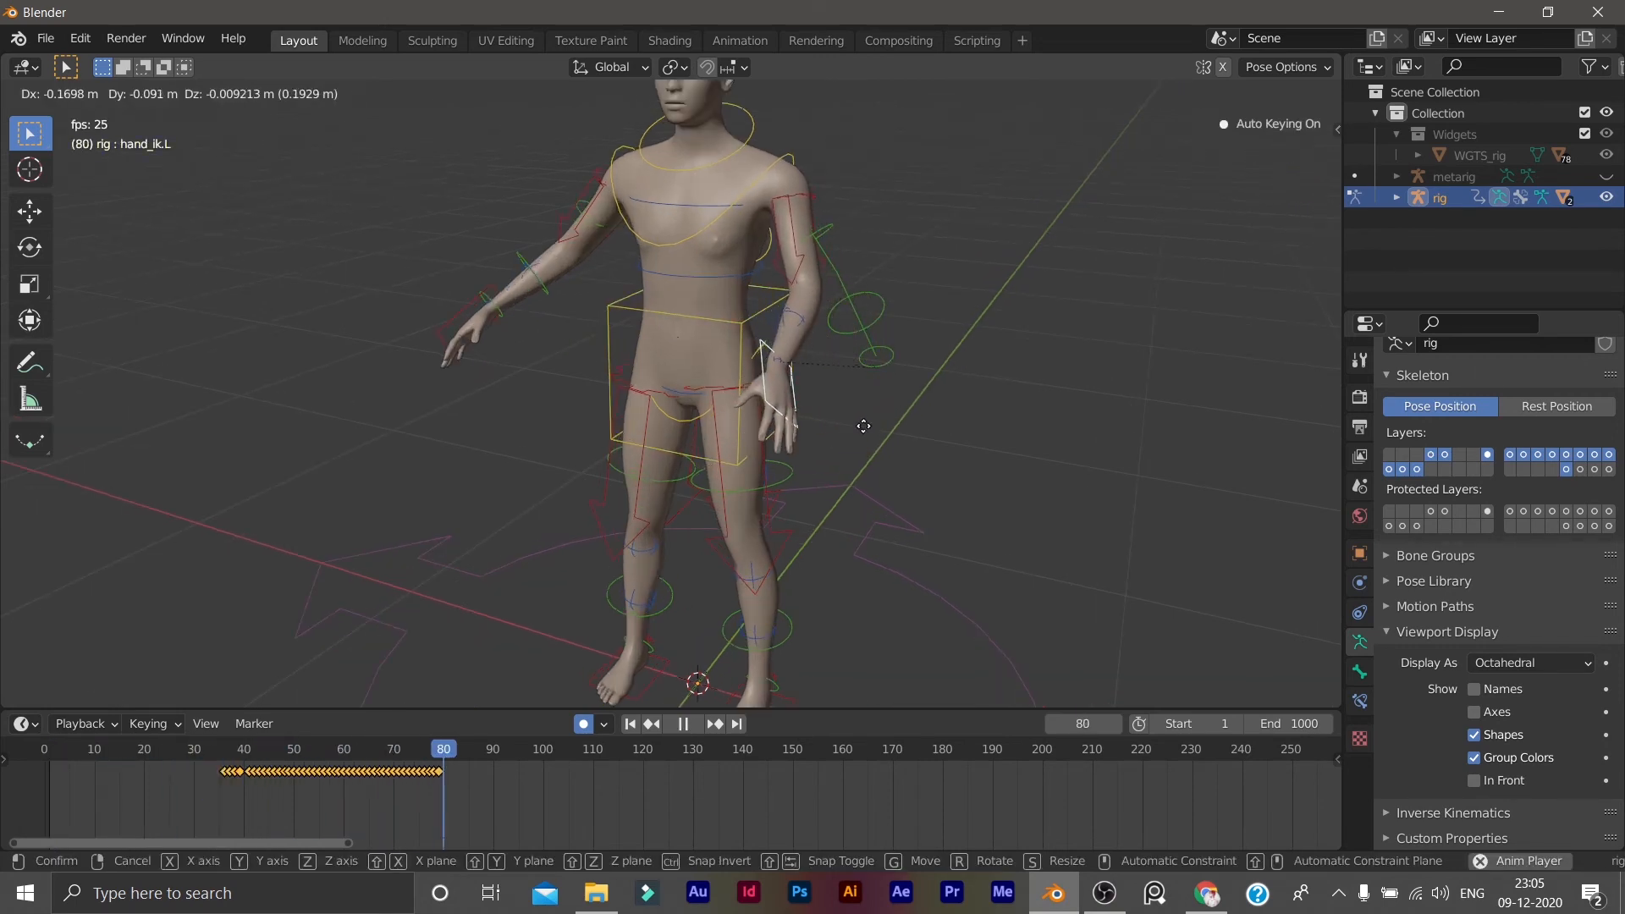
click(913, 425)
Record a rotation of the torso control during playback, using trackball rotation, and confirm it.
click(758, 370)
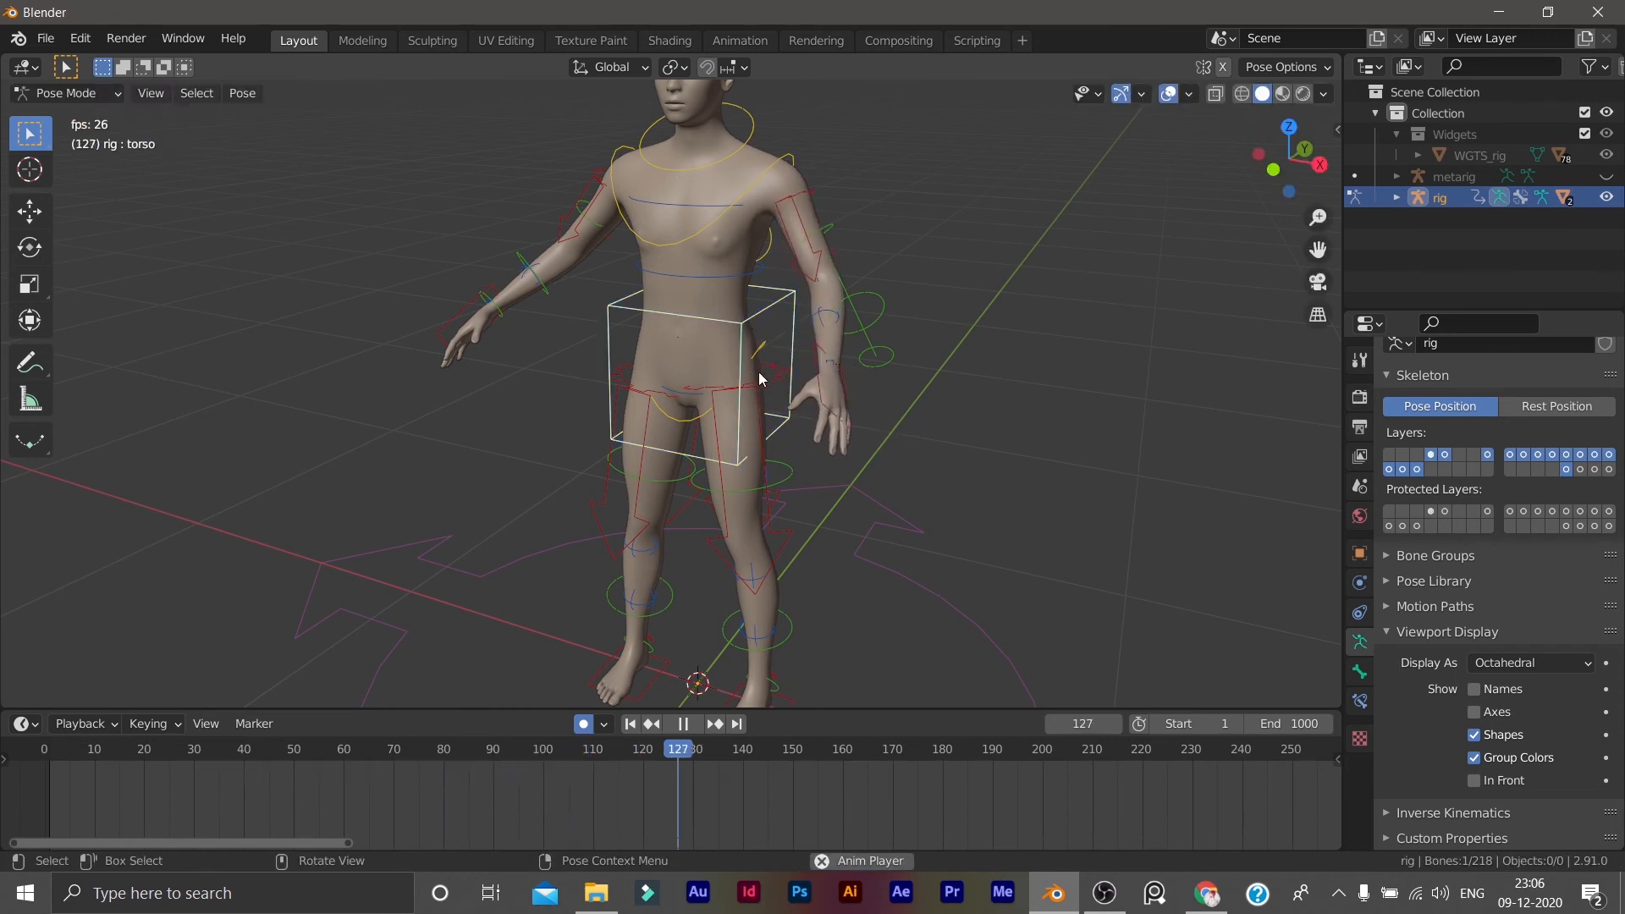
key(r)
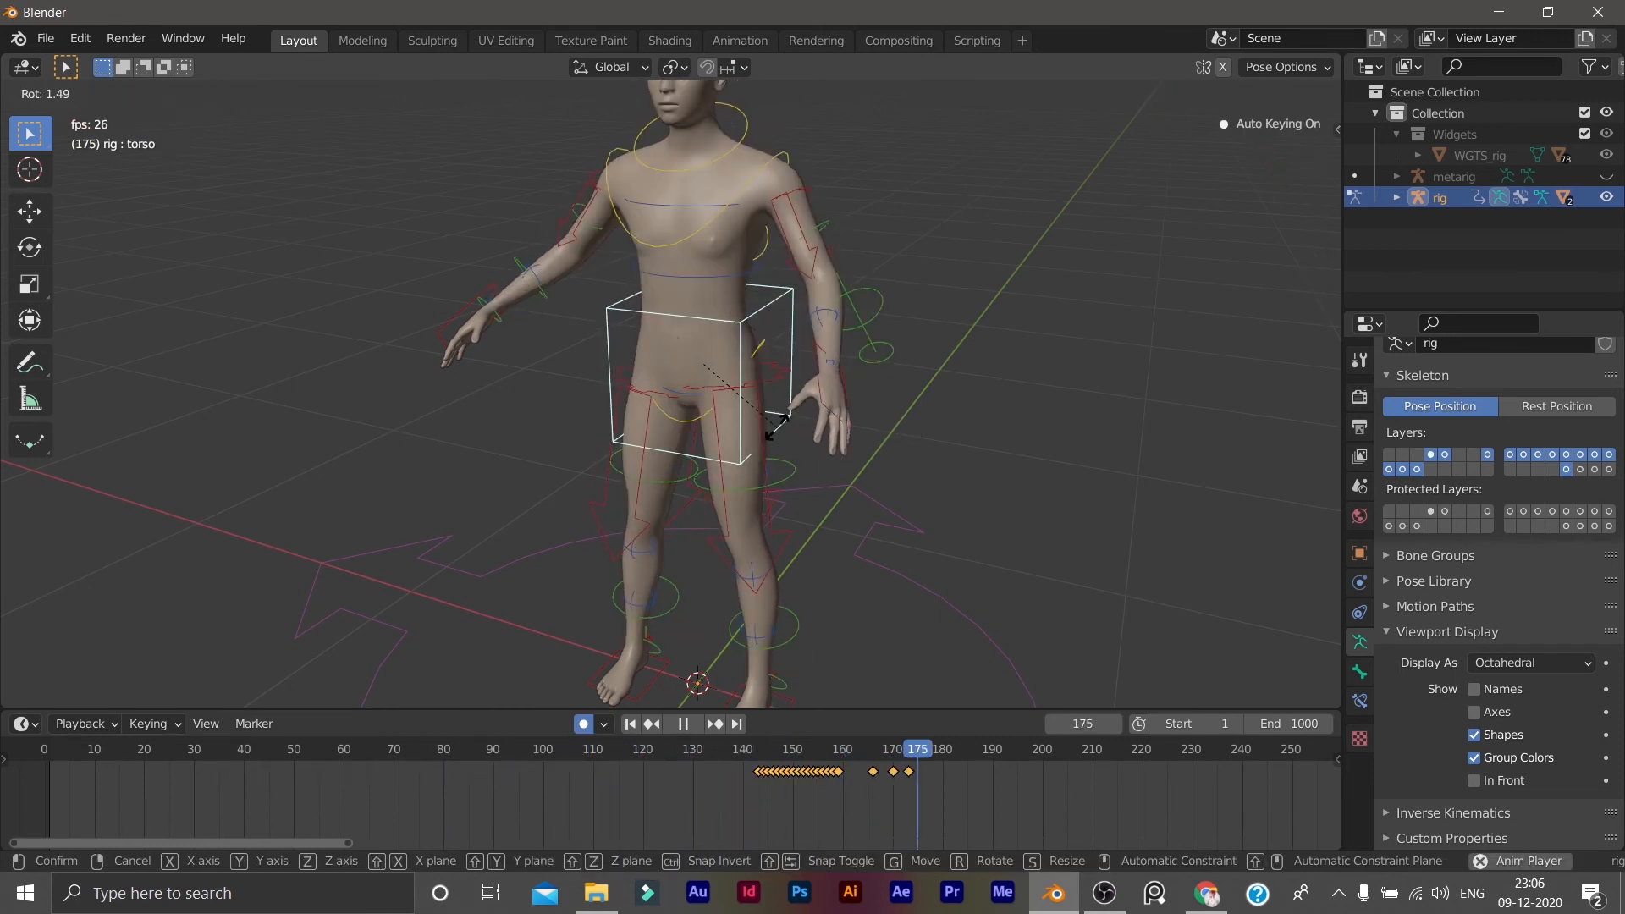
key(r)
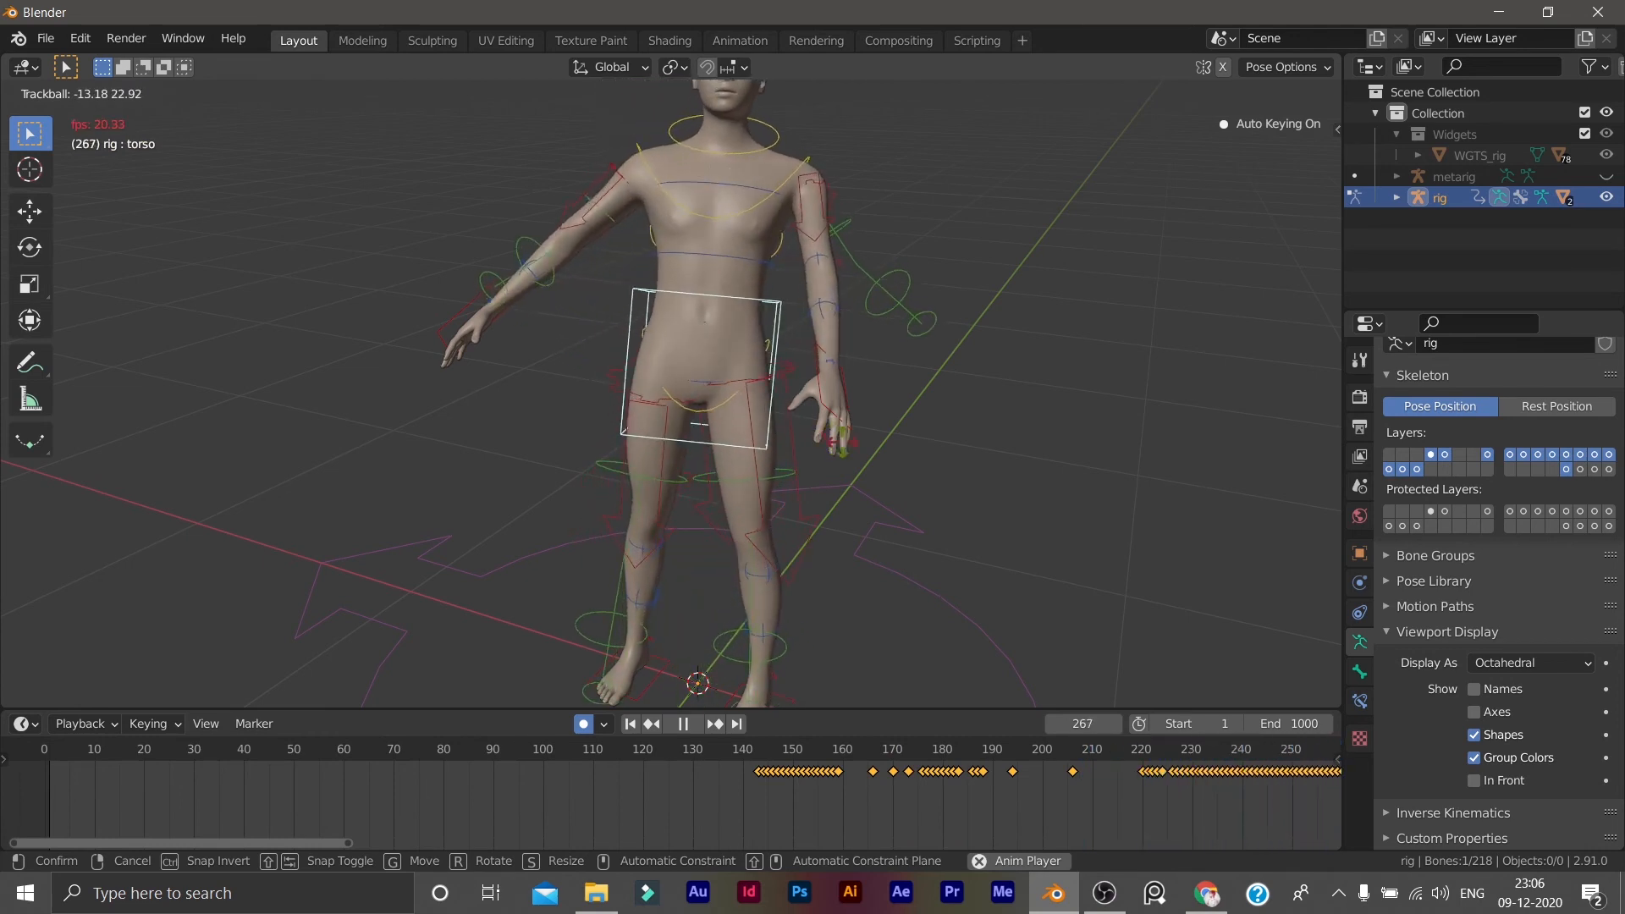
click(875, 505)
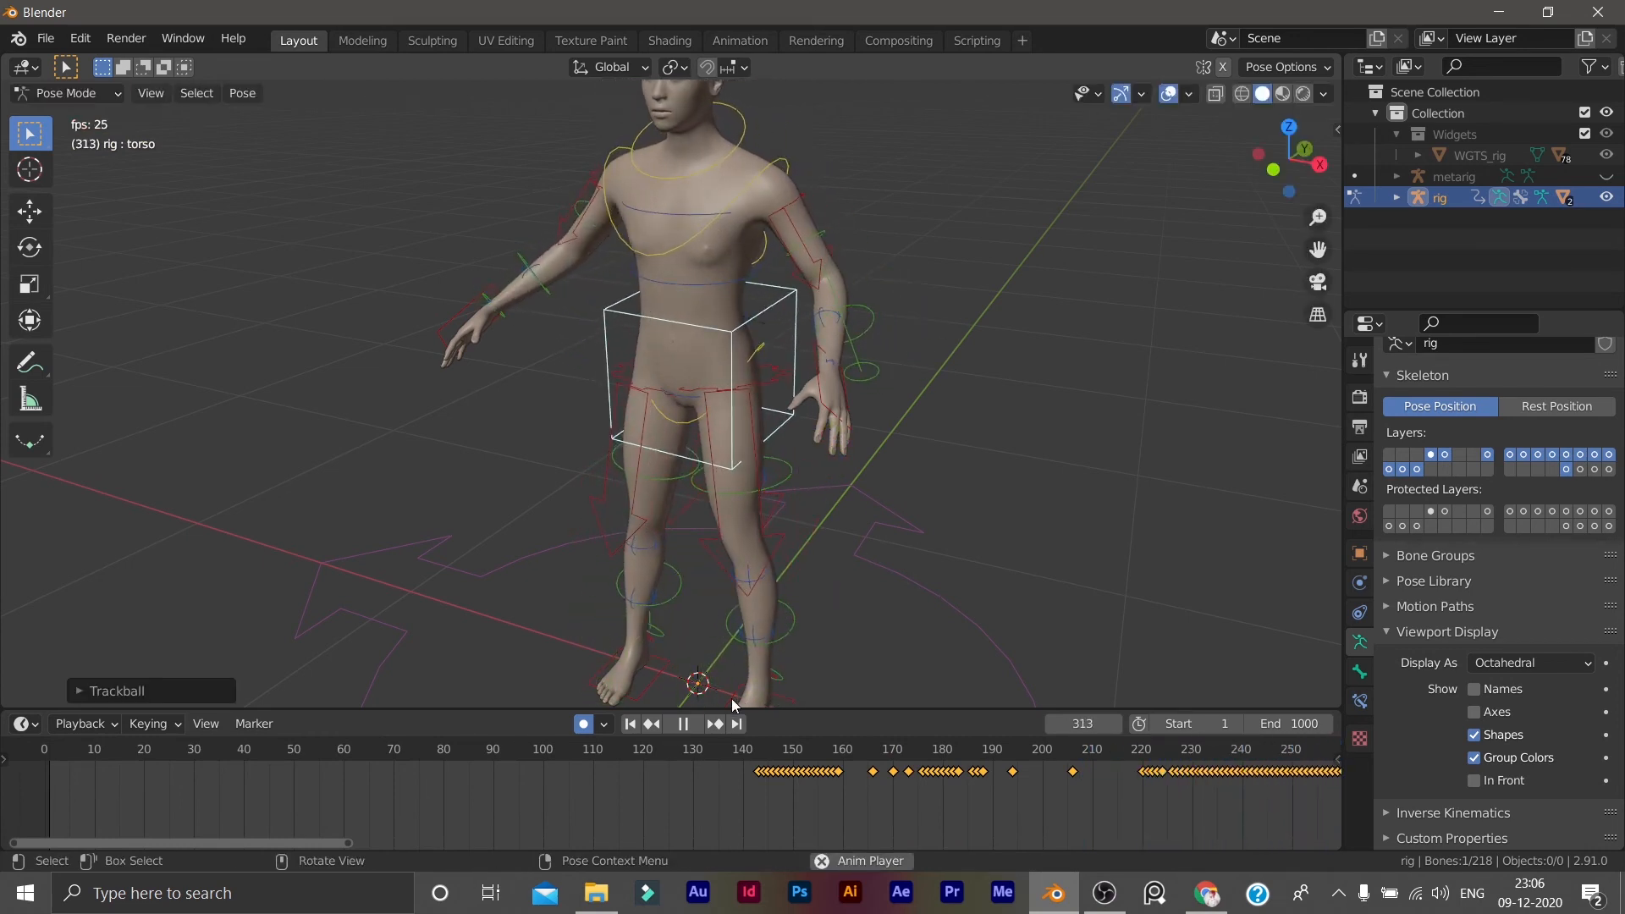
Turn off auto keying, replay the recorded animation from the start and return to frame 1.
click(630, 723)
click(1020, 500)
middle_drag(1015, 501, 983, 518)
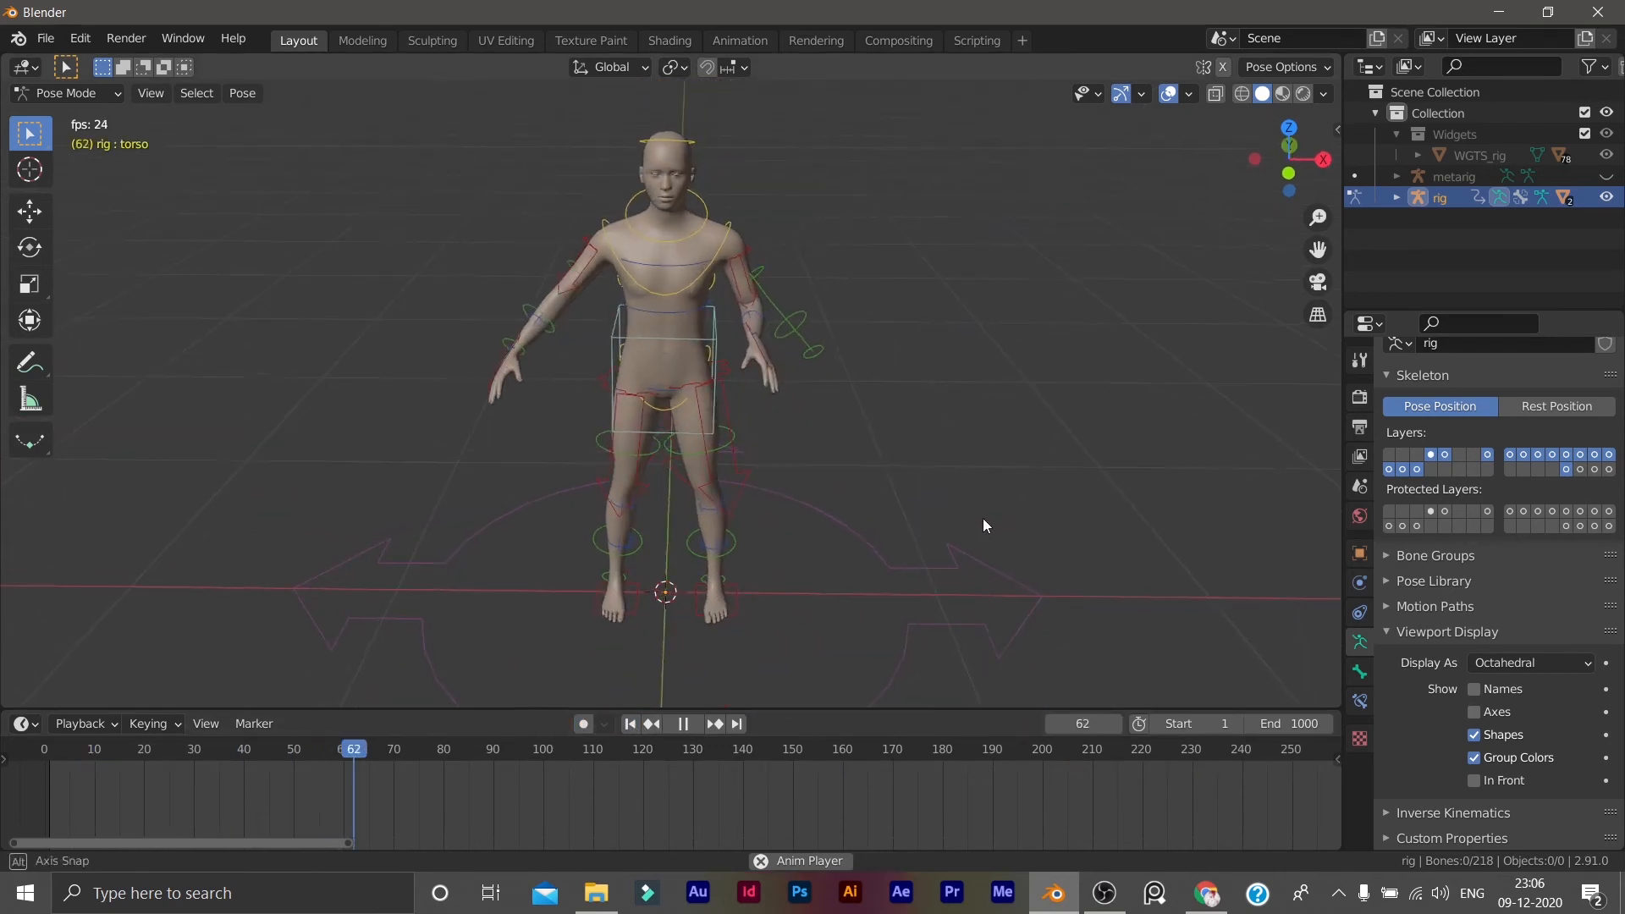
click(679, 725)
click(630, 724)
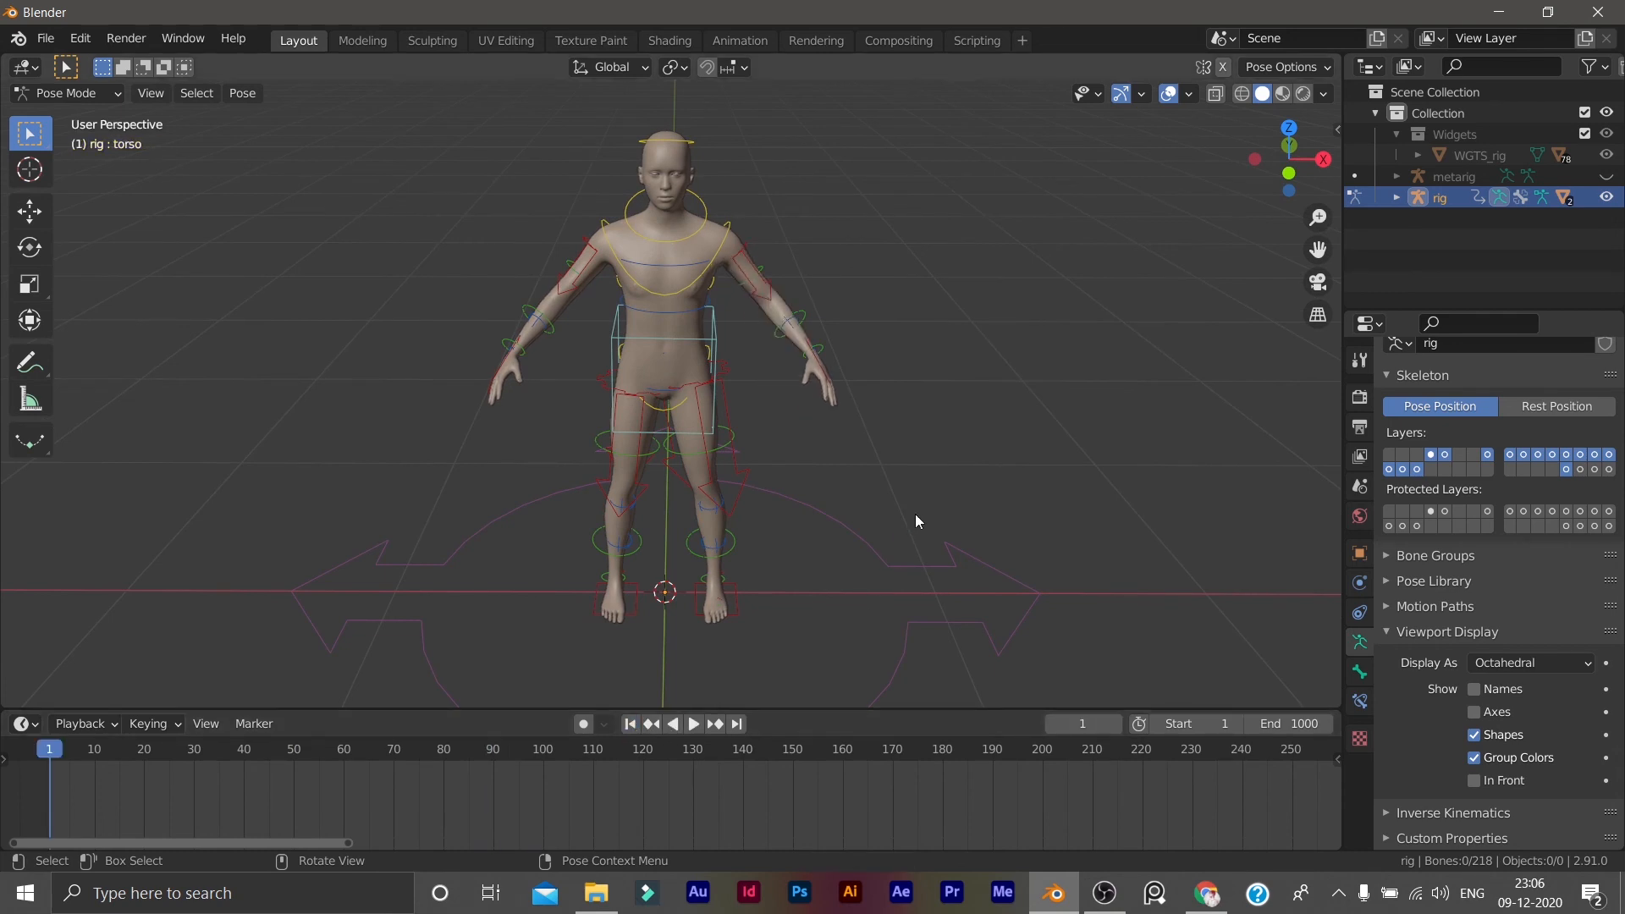
Examine the rig's bones around the character in Edit Mode and leave that mode.
key(Tab)
middle_drag(881, 511, 800, 461)
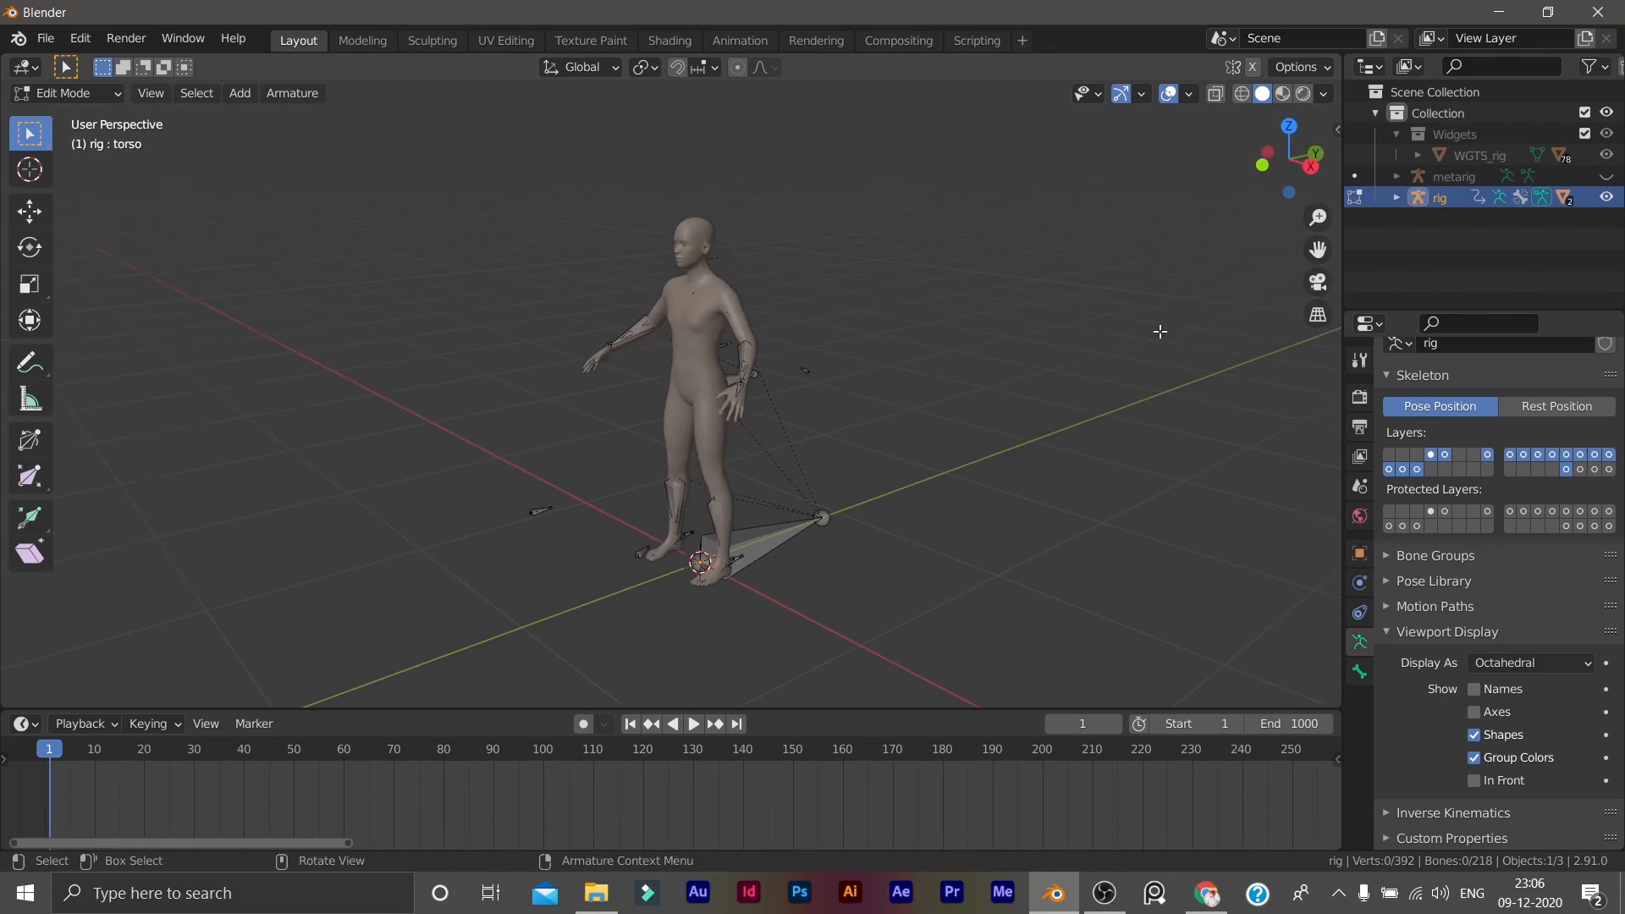
scroll(885, 403, up, 3)
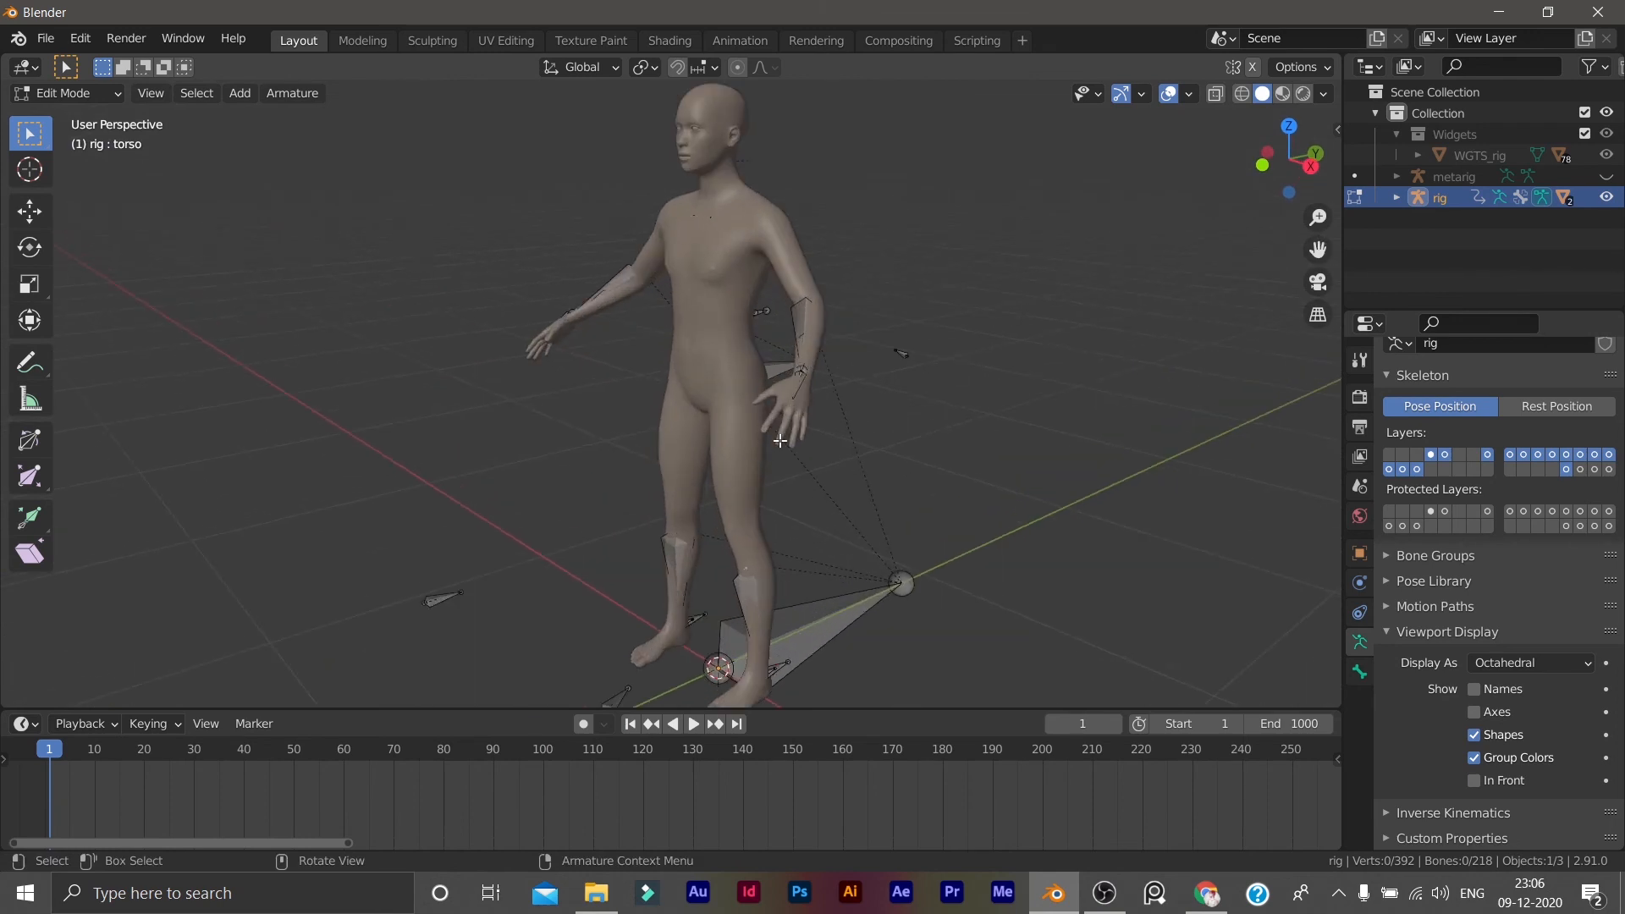
scroll(829, 416, down, 4)
key(Tab)
Hide the rig in Object Mode and maximize the 3D viewport around the character.
click(963, 370)
middle_drag(963, 370, 862, 480)
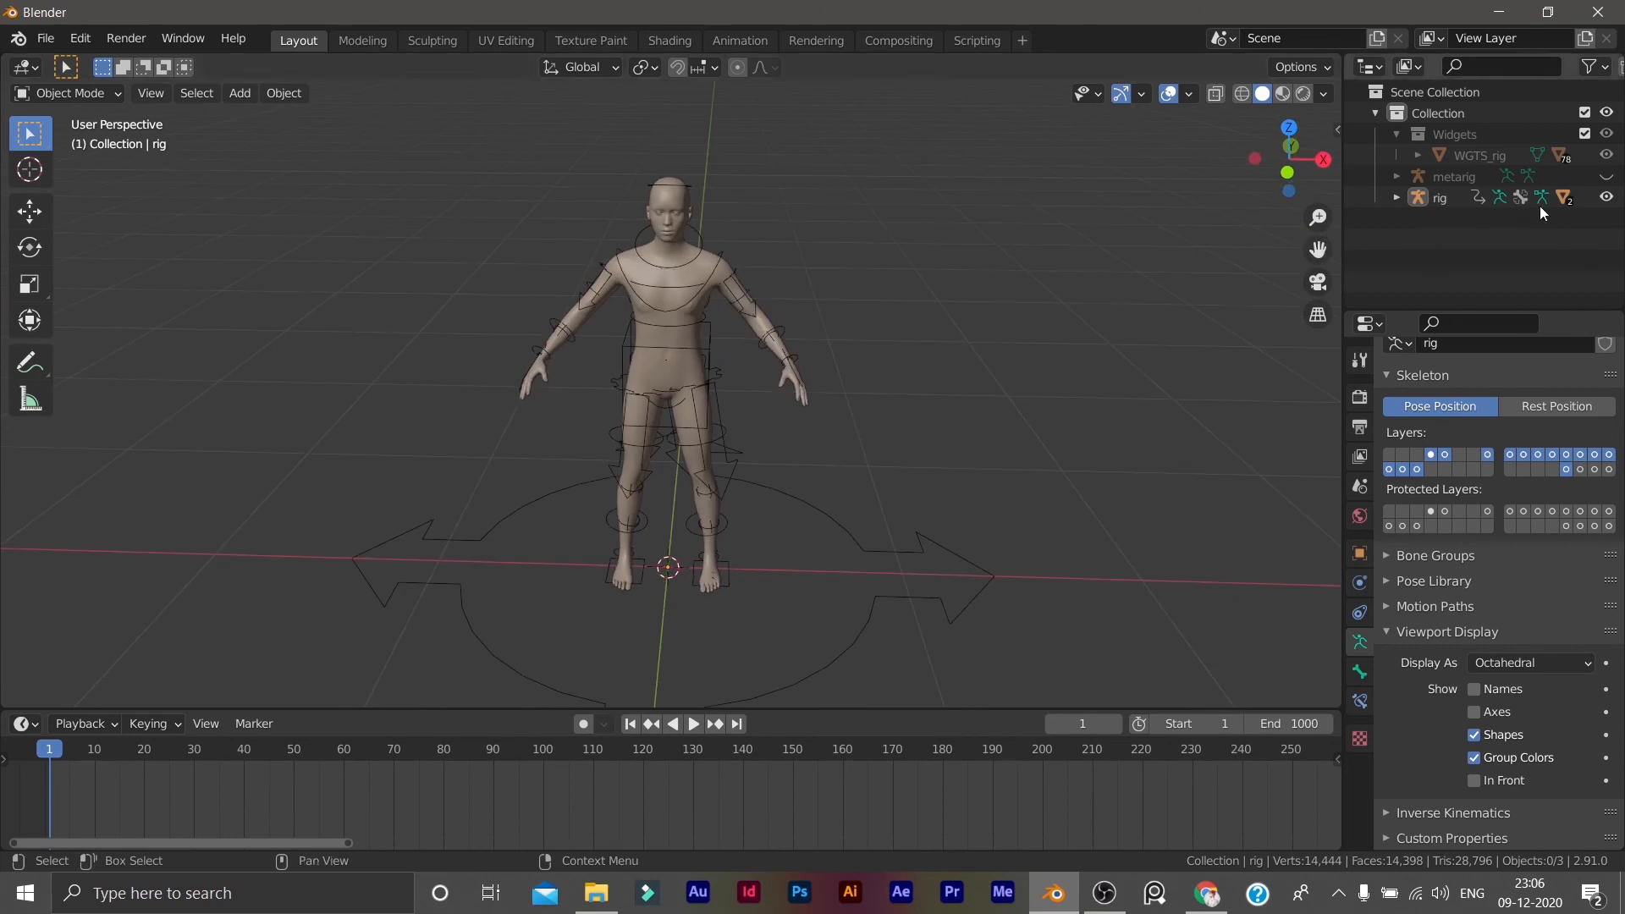
click(1606, 197)
scroll(641, 507, up, 2)
middle_drag(641, 508, 736, 663)
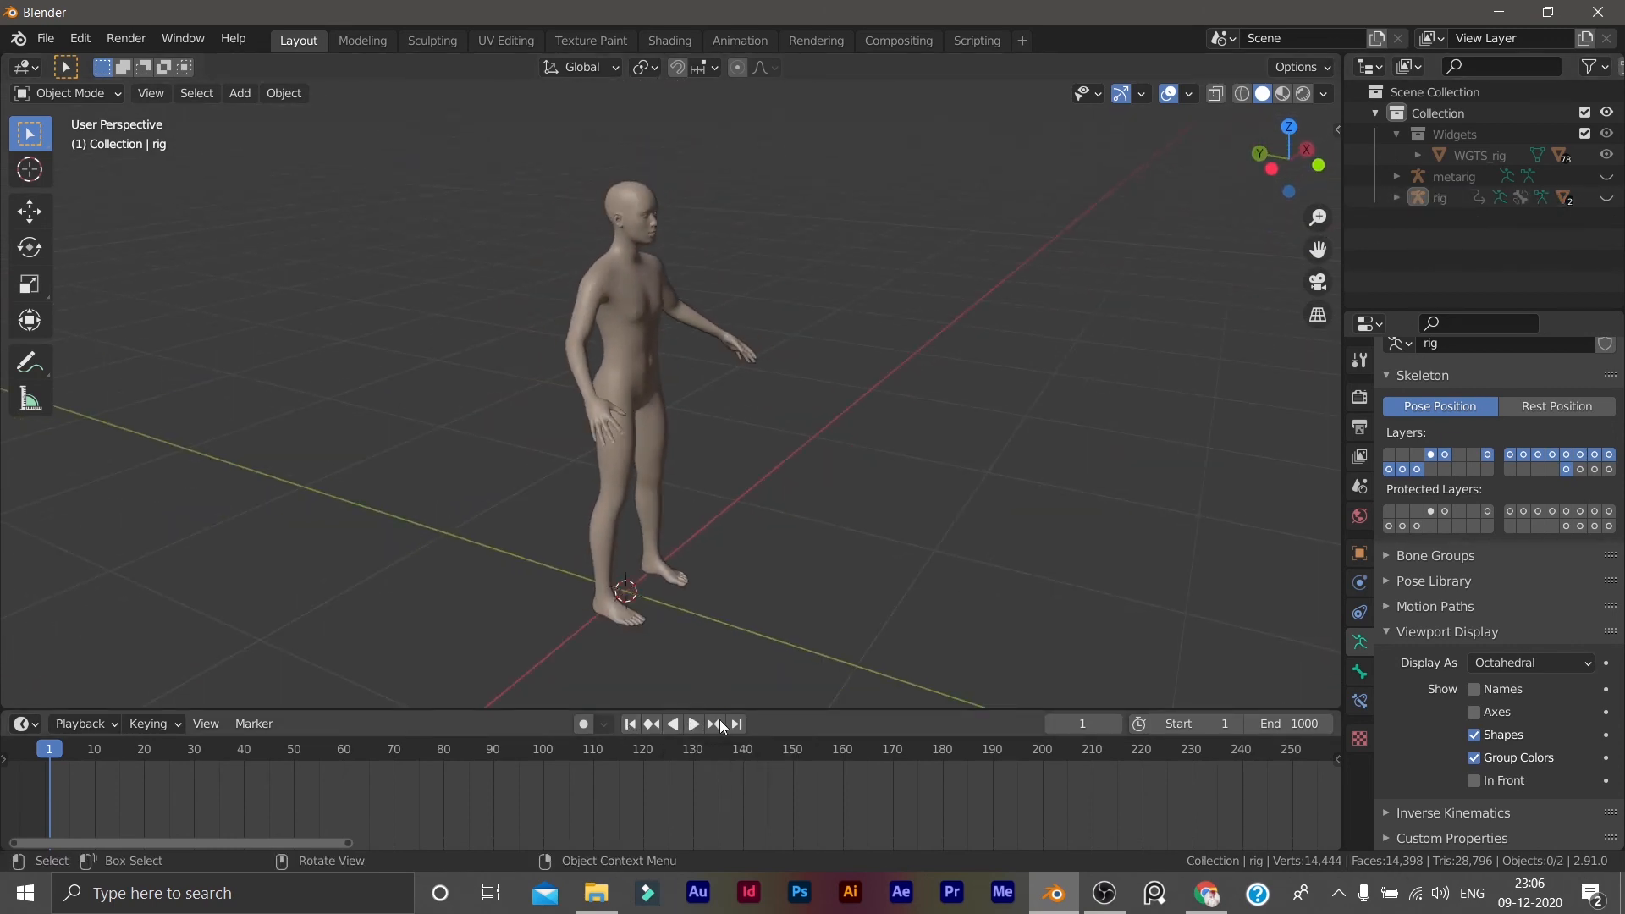
key(ctrl+space)
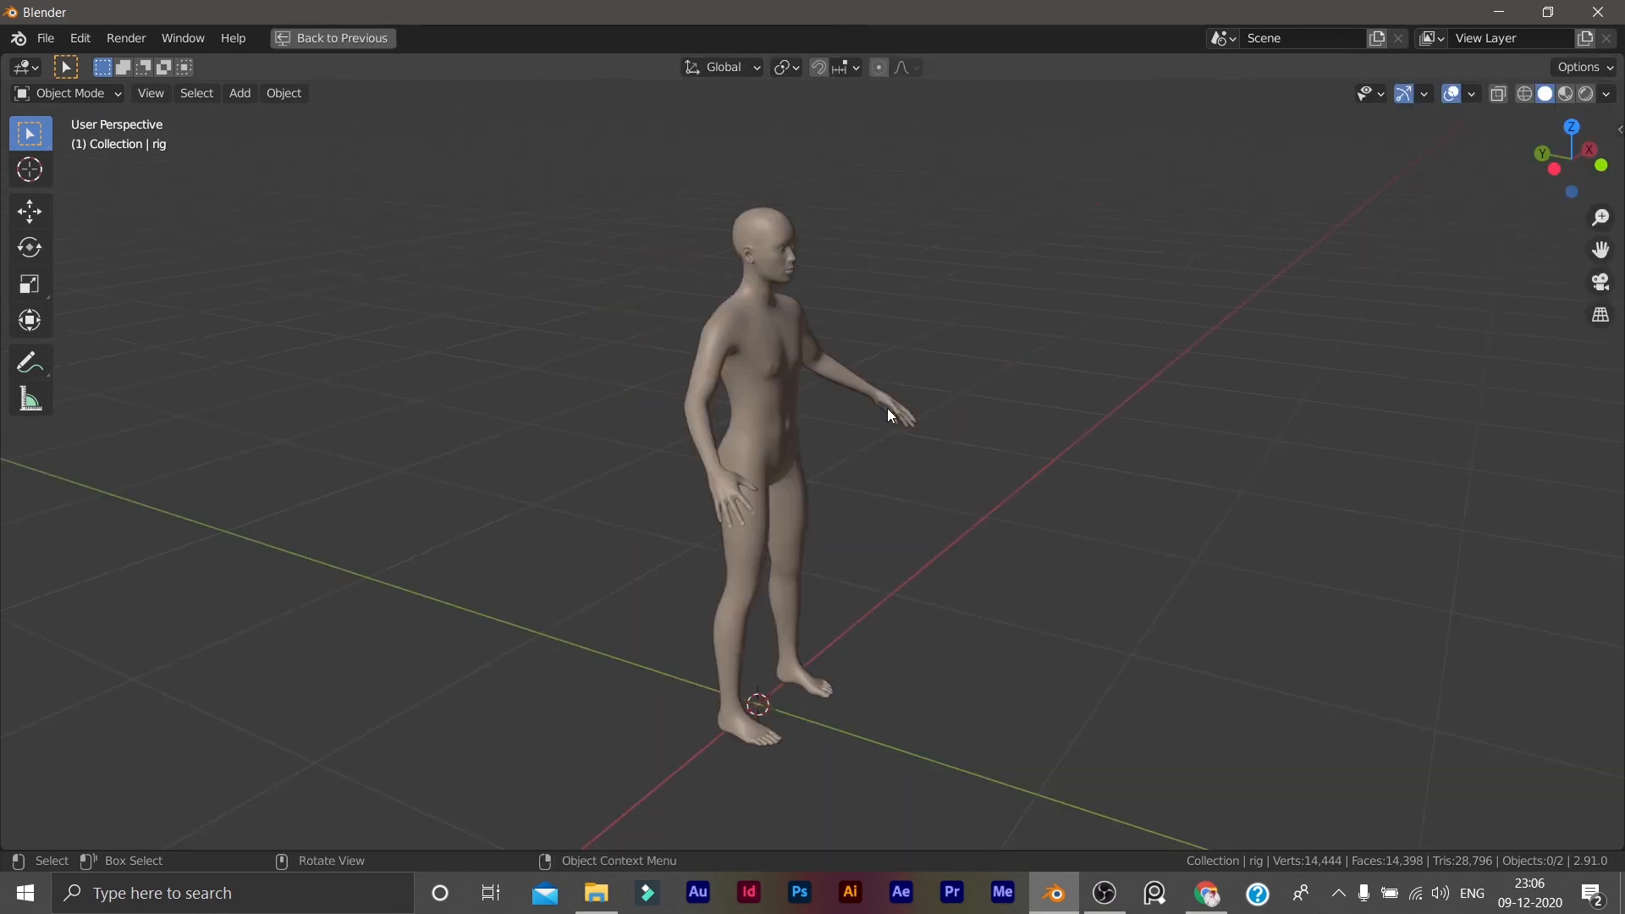
Play the recorded animation with the rig hidden, stop playback at frame 391 and restore the full window layout.
middle_drag(899, 410, 761, 407)
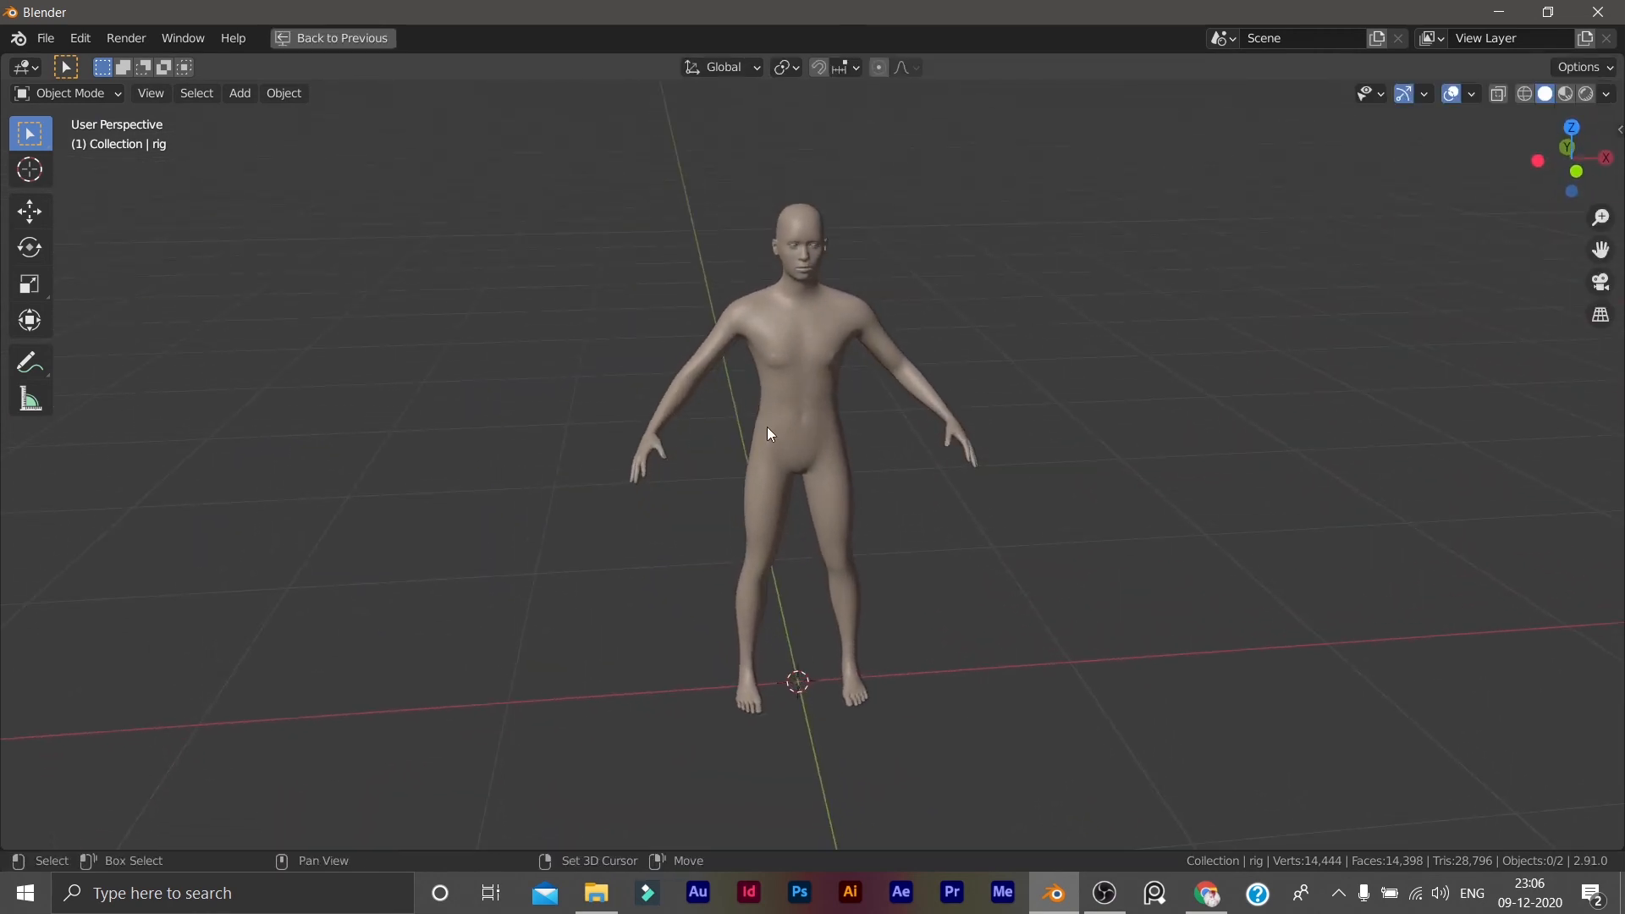
key(space)
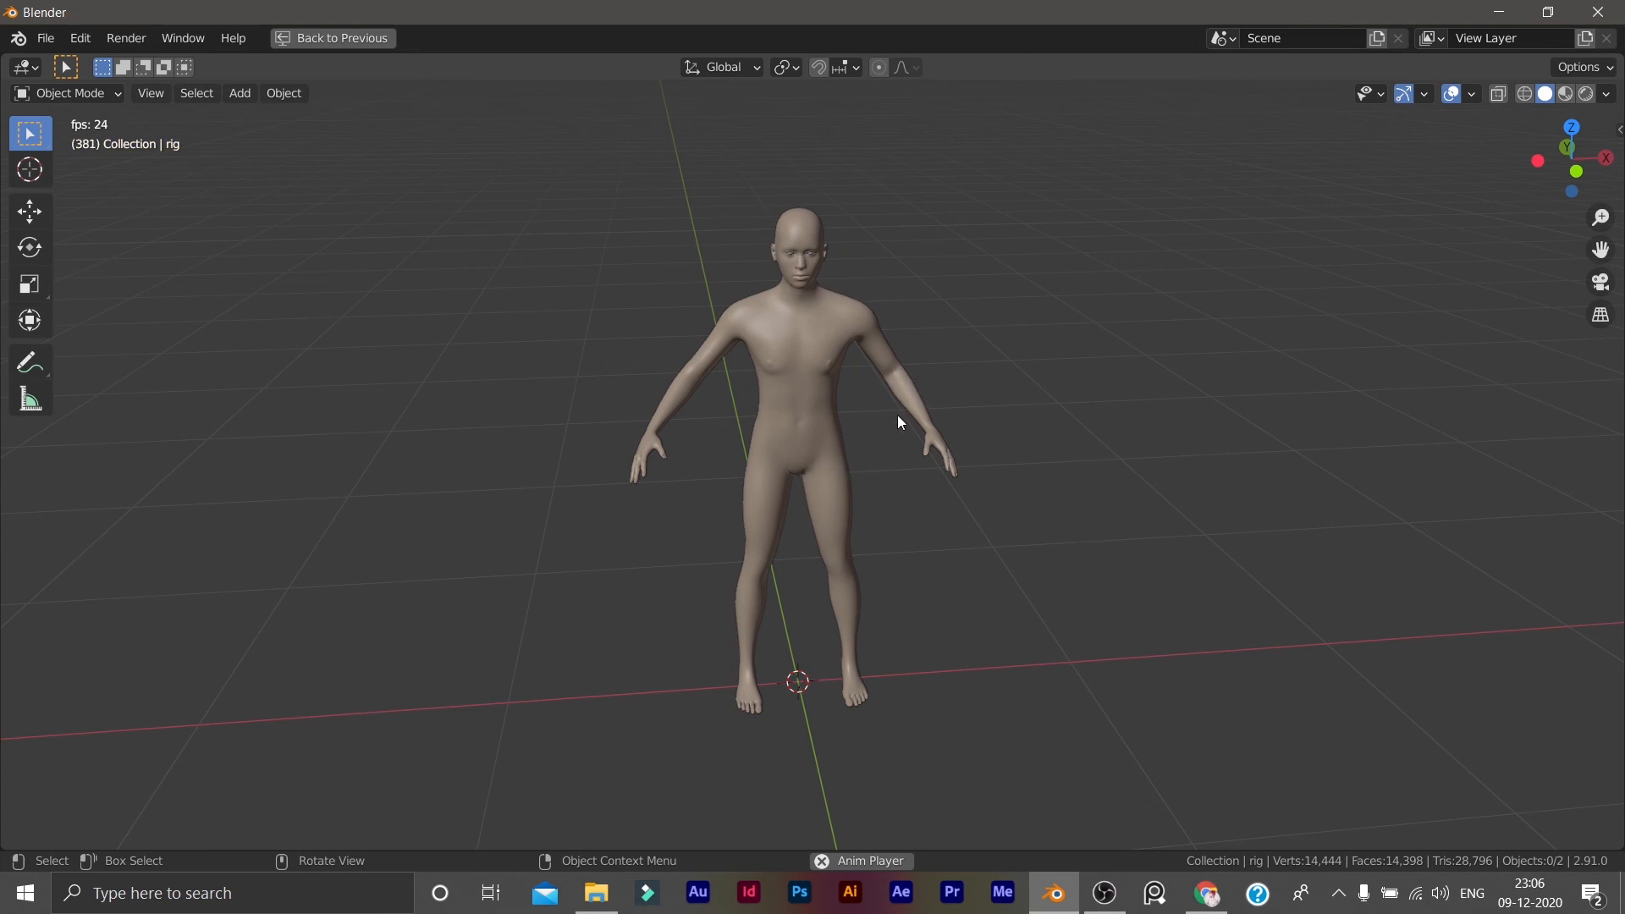
key(space)
key(ctrl+space)
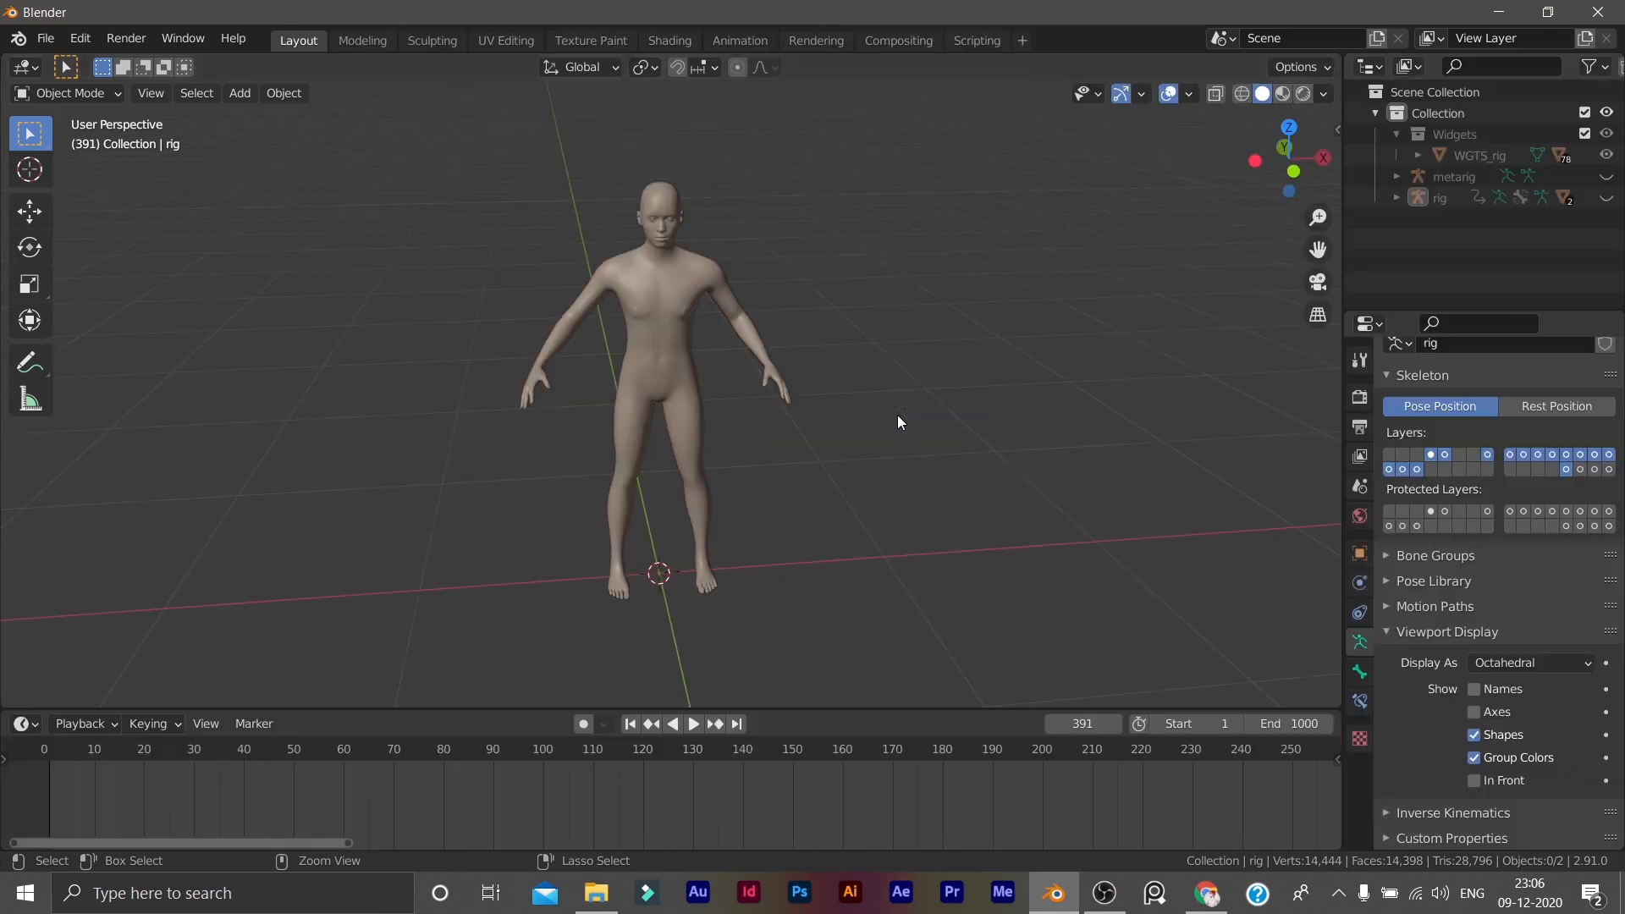
Unhide the control rig, select it and switch it to Pose Mode.
scroll(813, 524, up, 2)
middle_drag(846, 485, 730, 473)
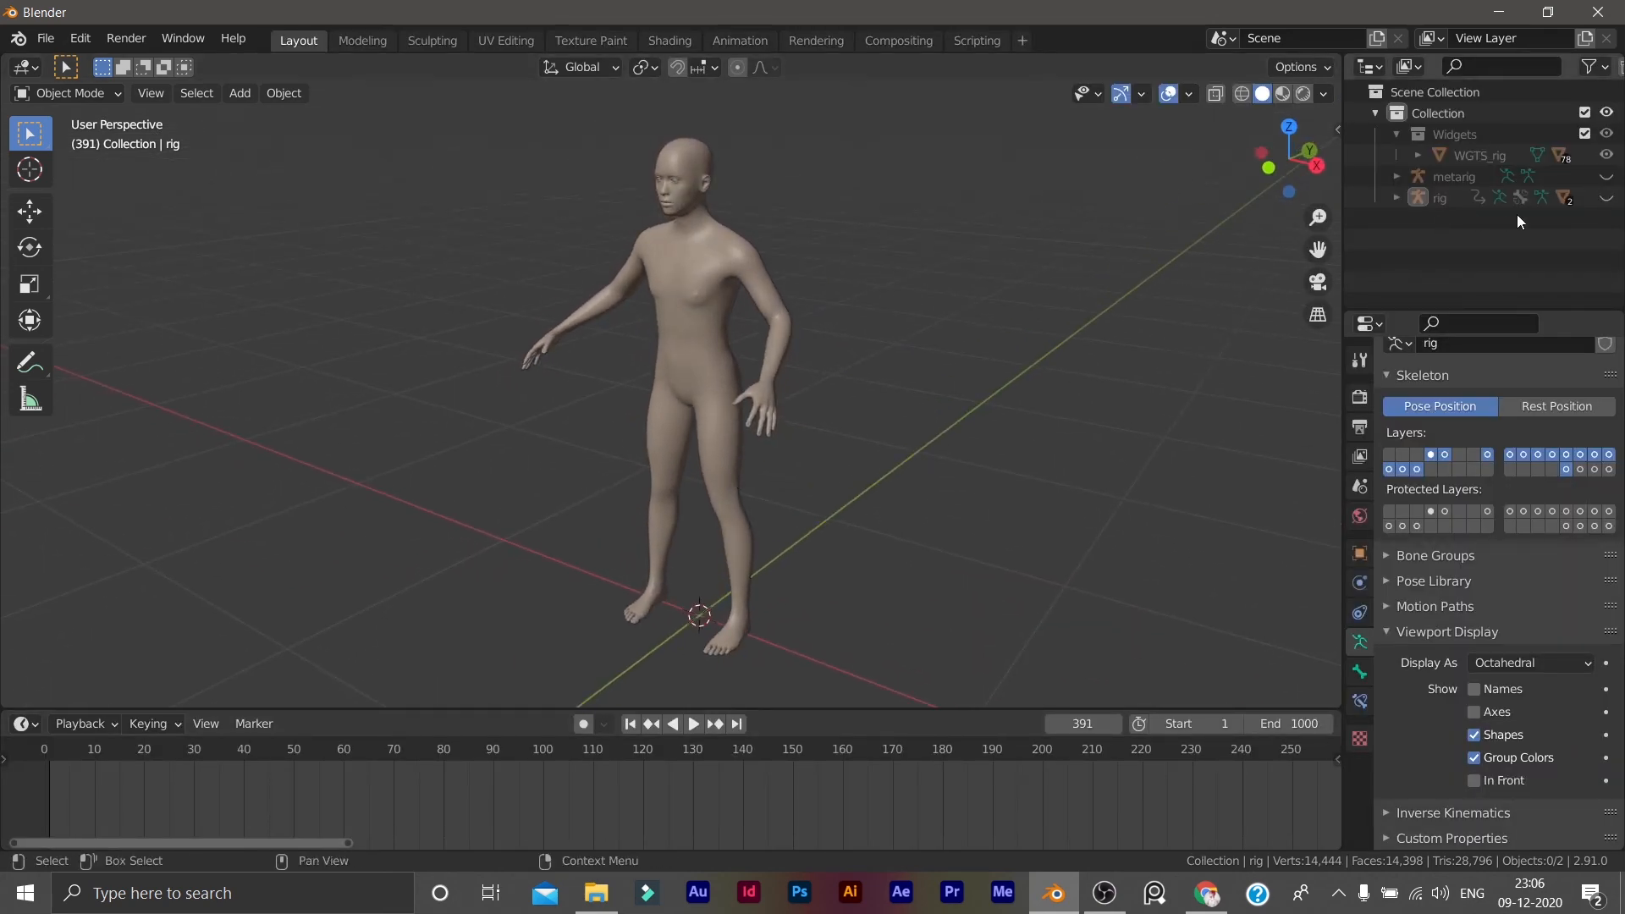
click(1606, 198)
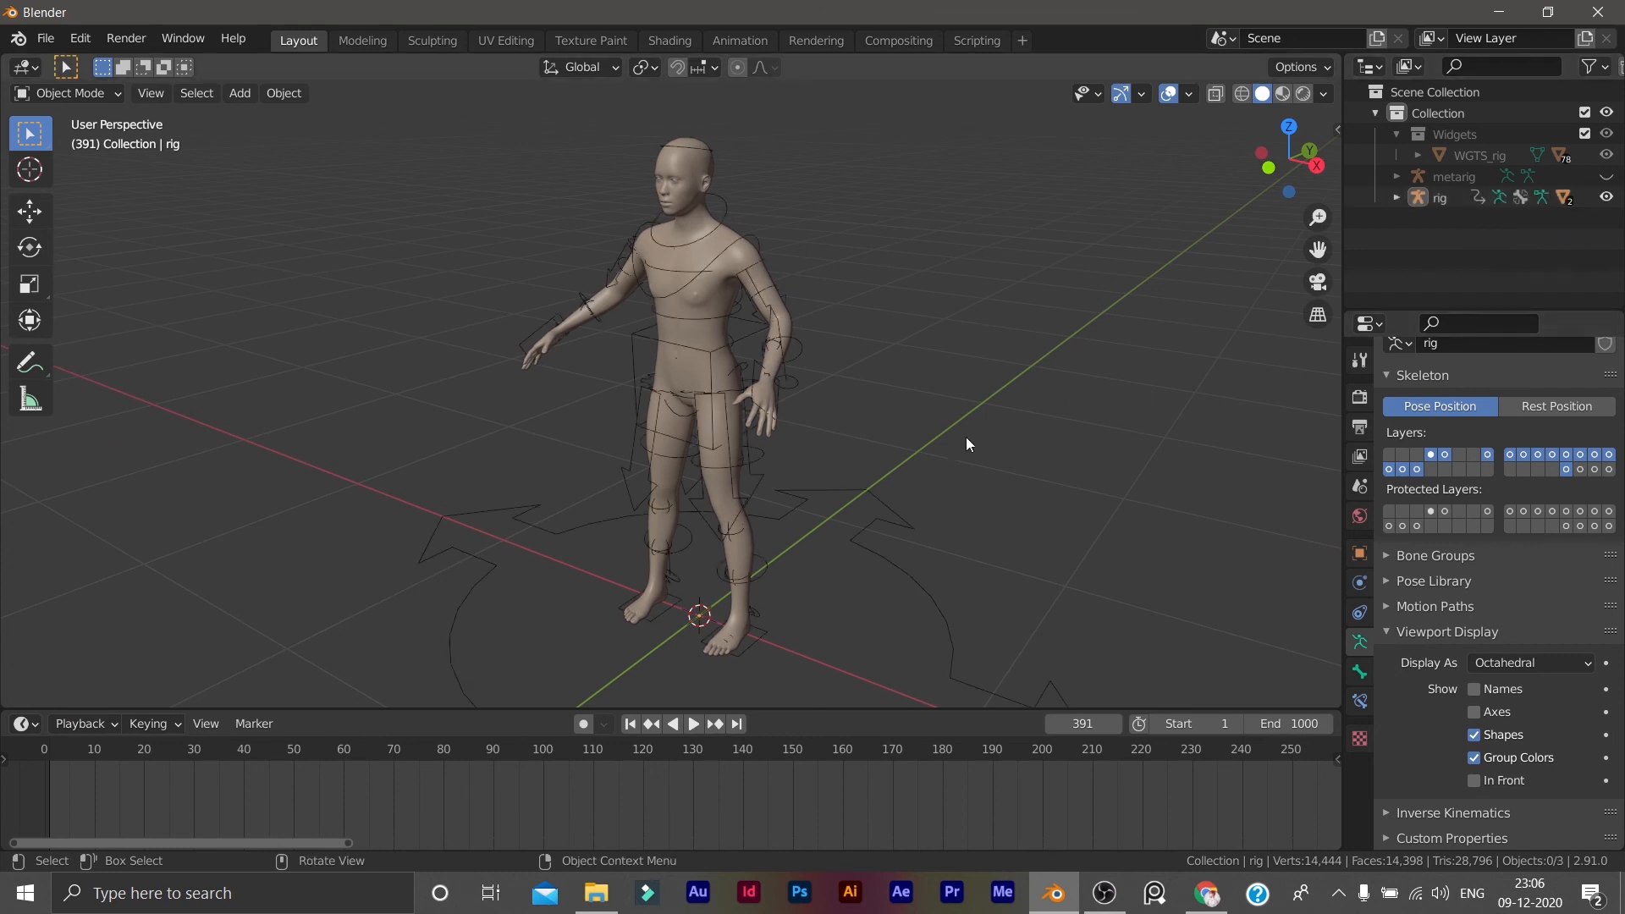
middle_drag(967, 437, 1008, 472)
click(892, 555)
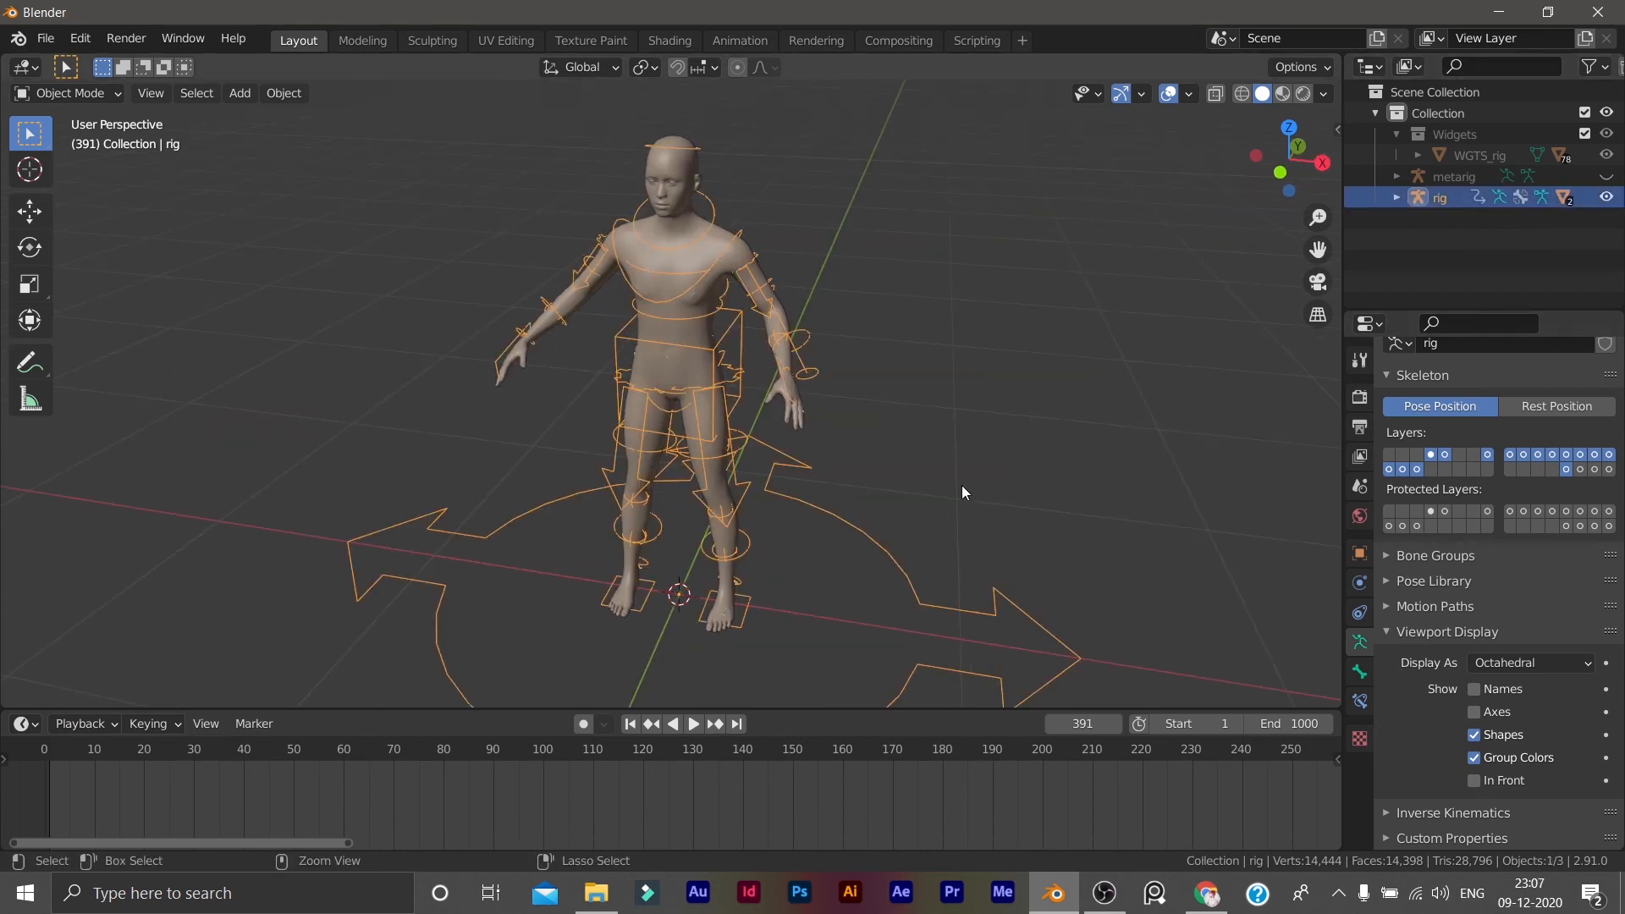
key(ctrl+Tab)
Move the foot_ik.L control forward and up in the right orthographic view so the left knee bends.
middle_drag(865, 459, 788, 337)
scroll(797, 635, up, 5)
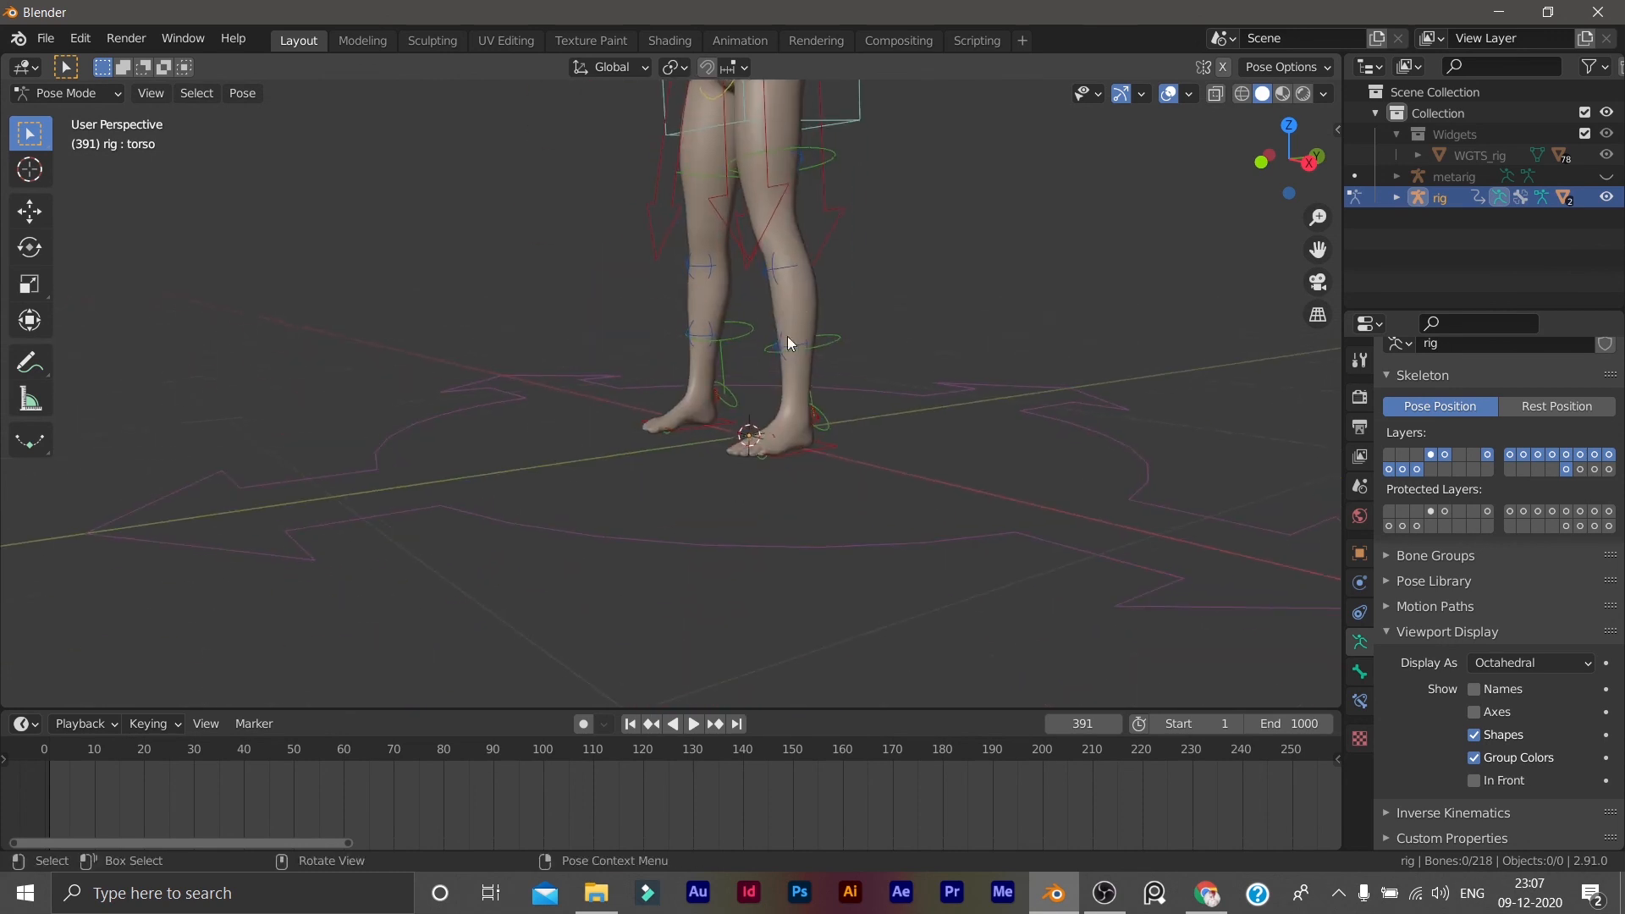
click(814, 445)
key(KP_3)
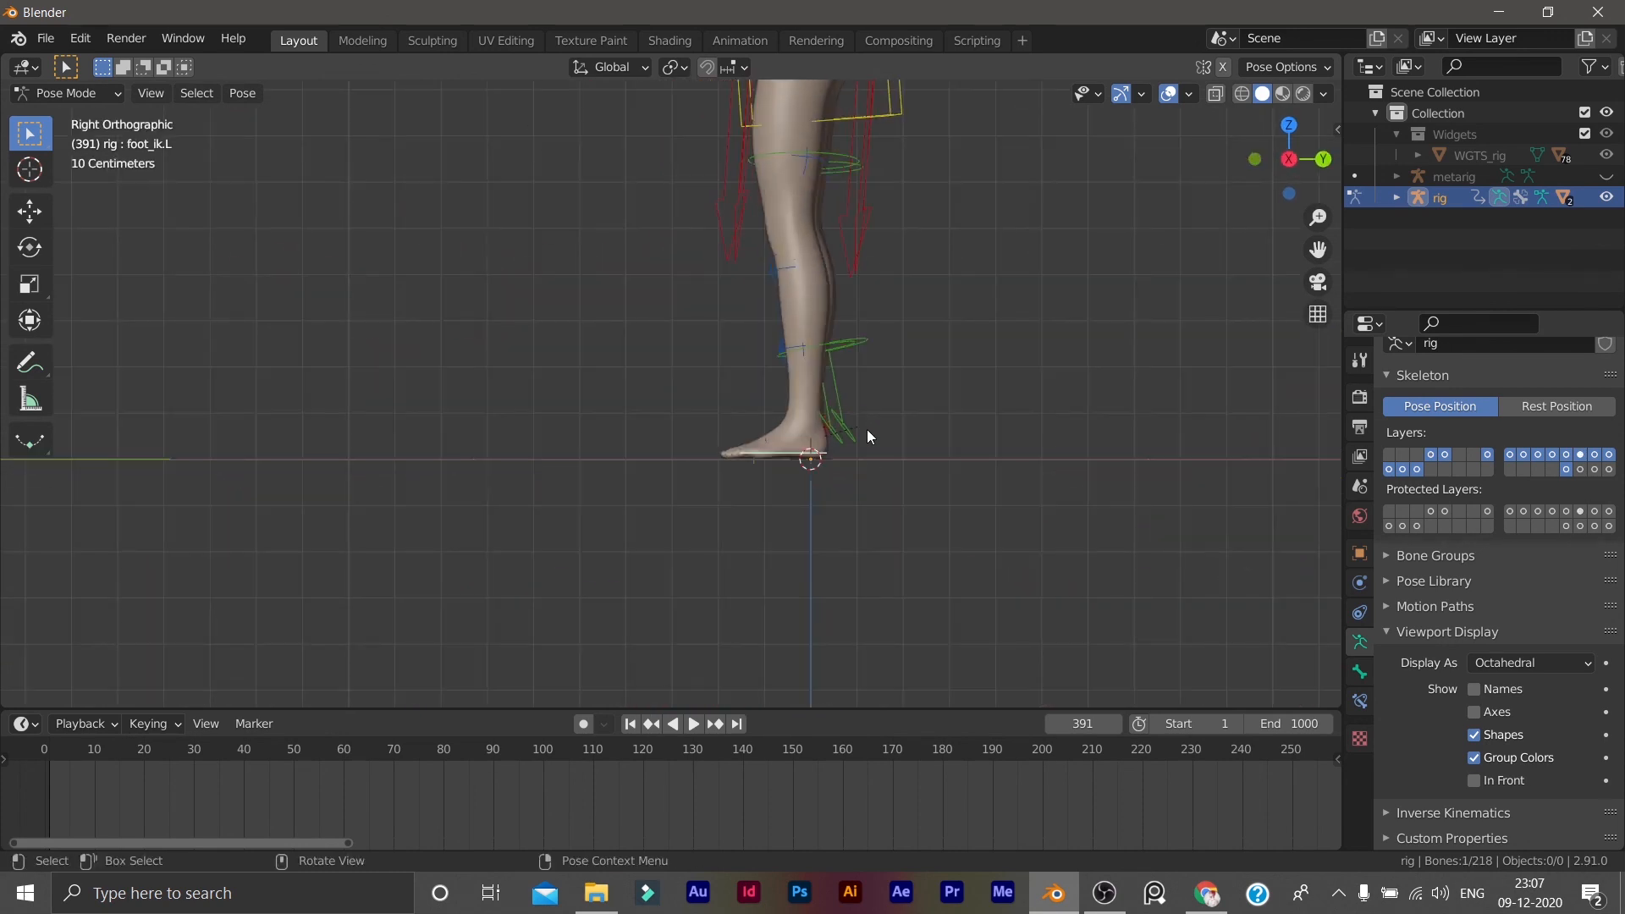
key(g)
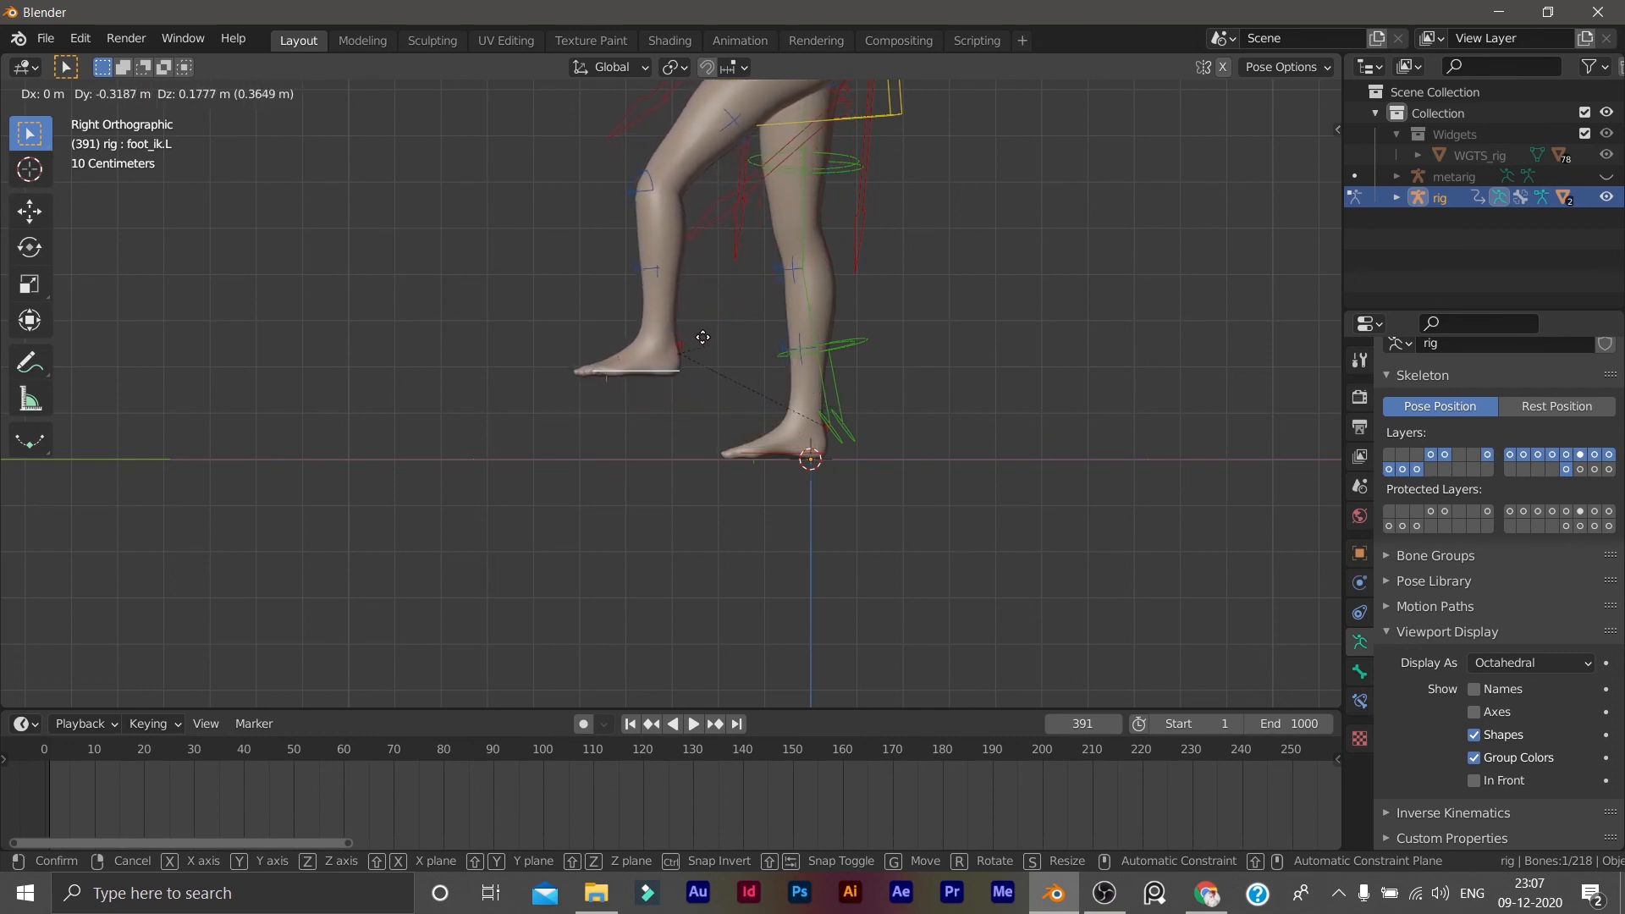
click(664, 356)
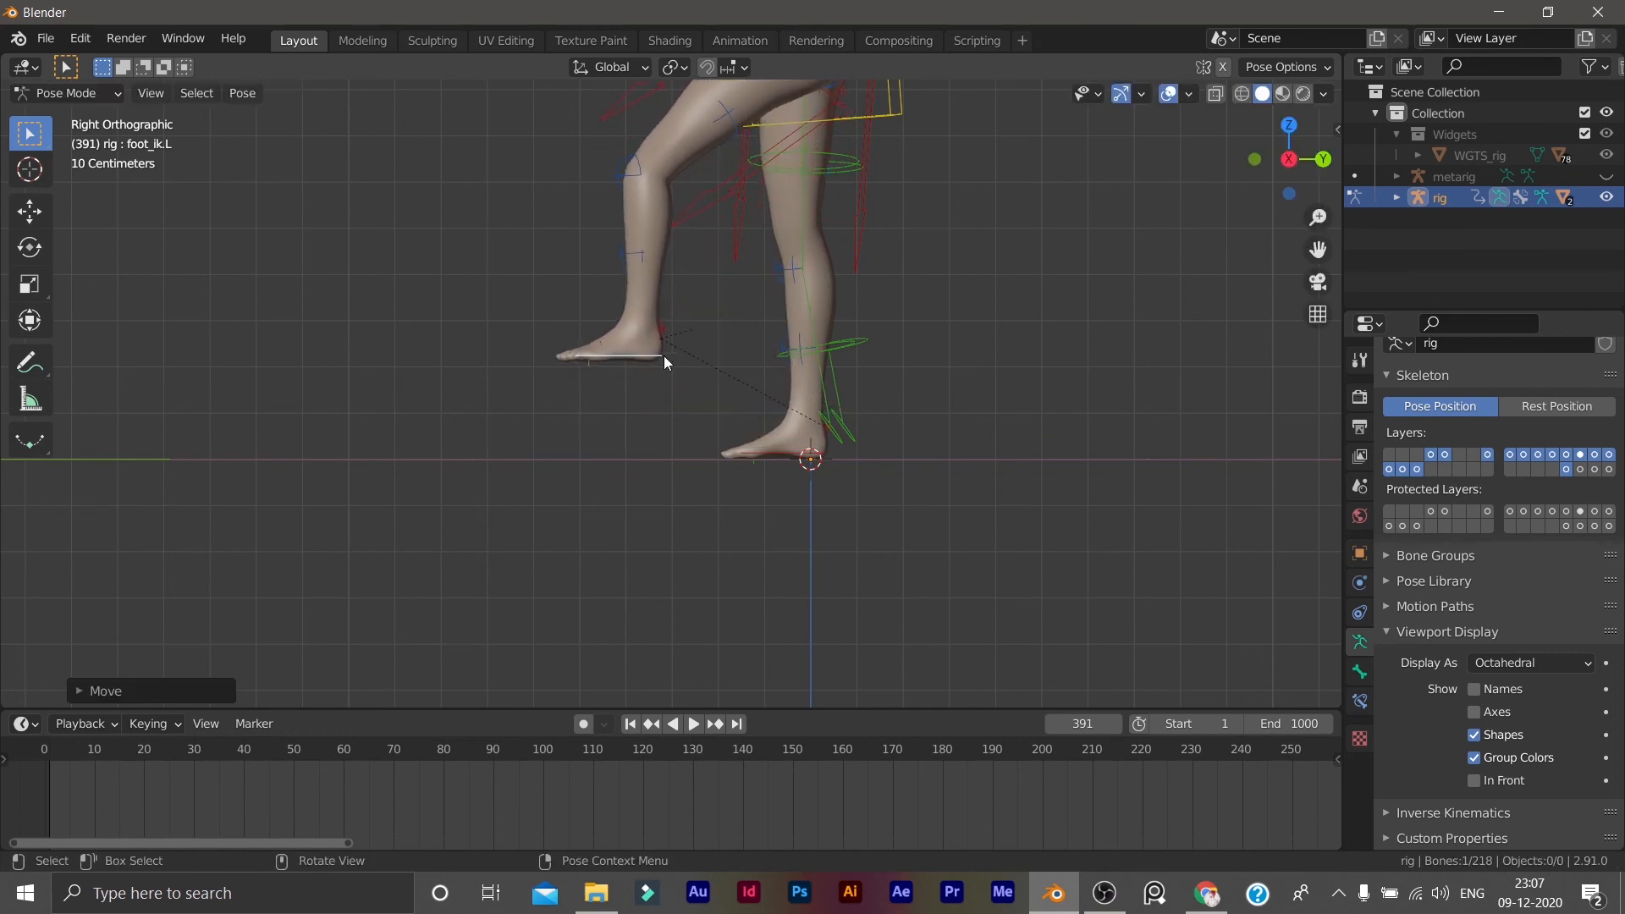
Move the foot_ik.R control forward and slightly up, and check the whole character's pose.
click(764, 447)
middle_drag(764, 447, 613, 386)
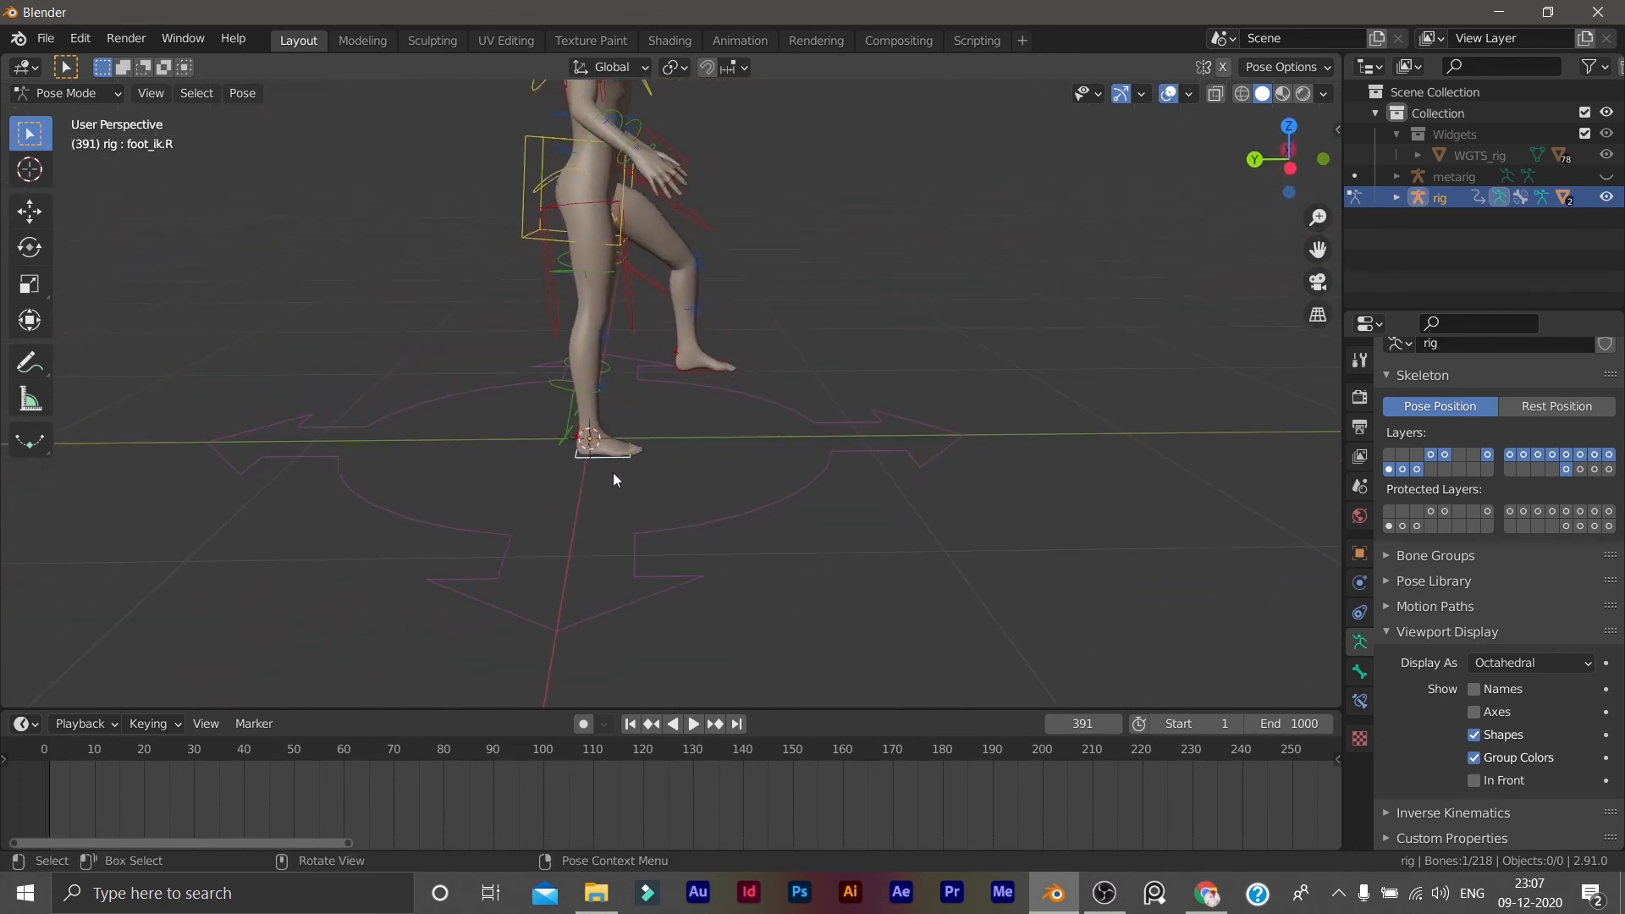
key(g)
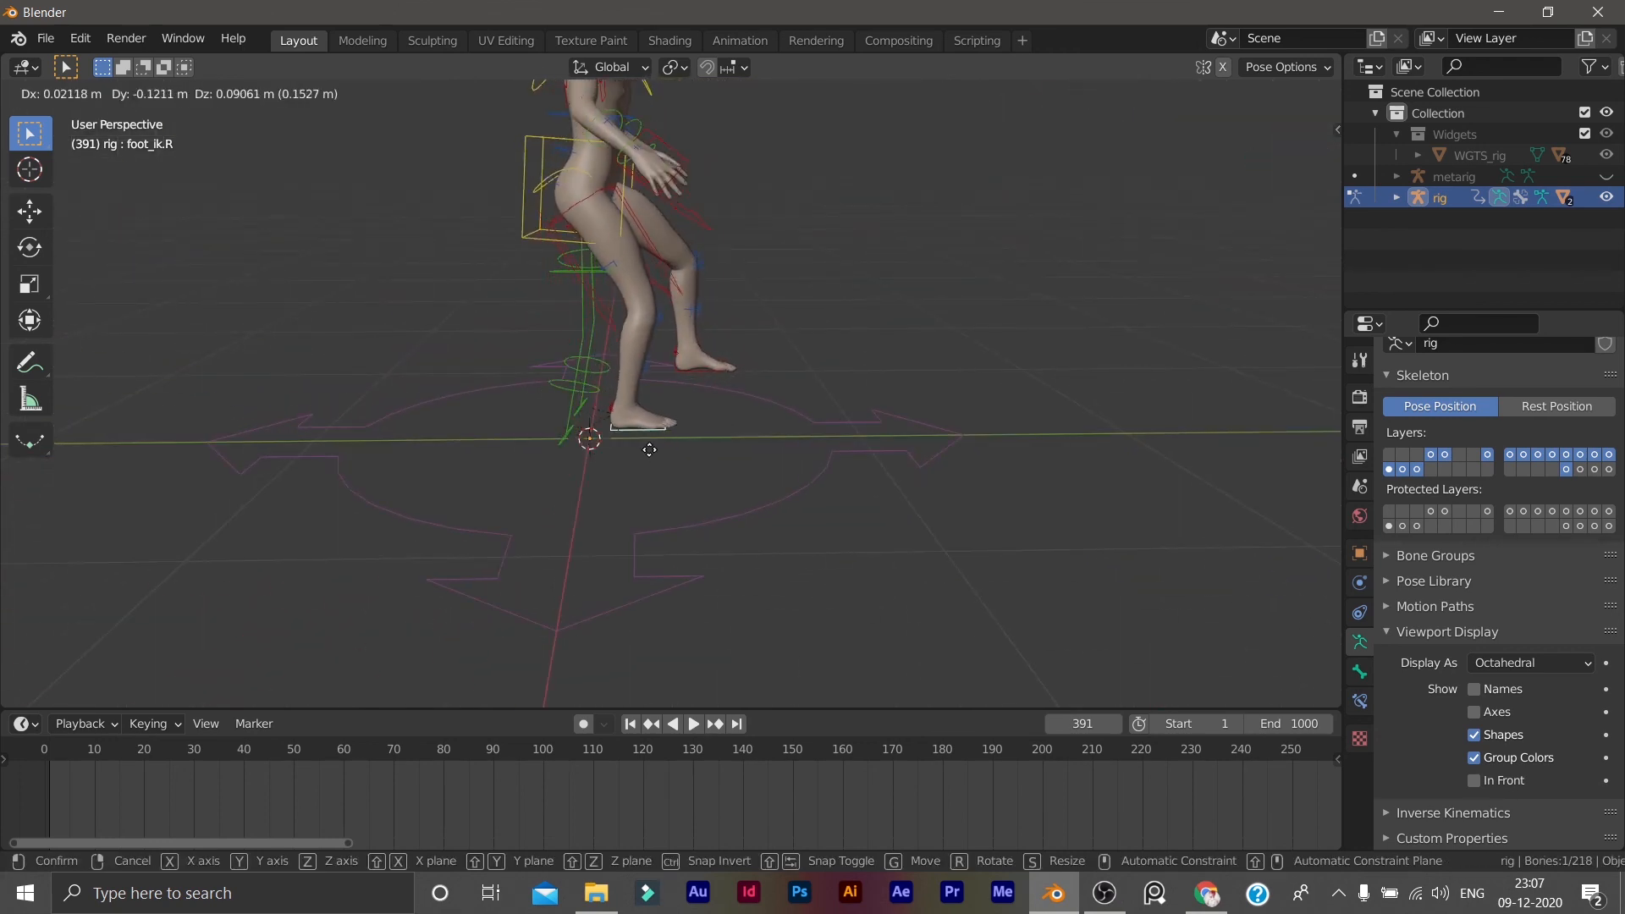
click(686, 413)
middle_drag(801, 356, 778, 481)
scroll(849, 396, down, 3)
scroll(710, 455, down, 2)
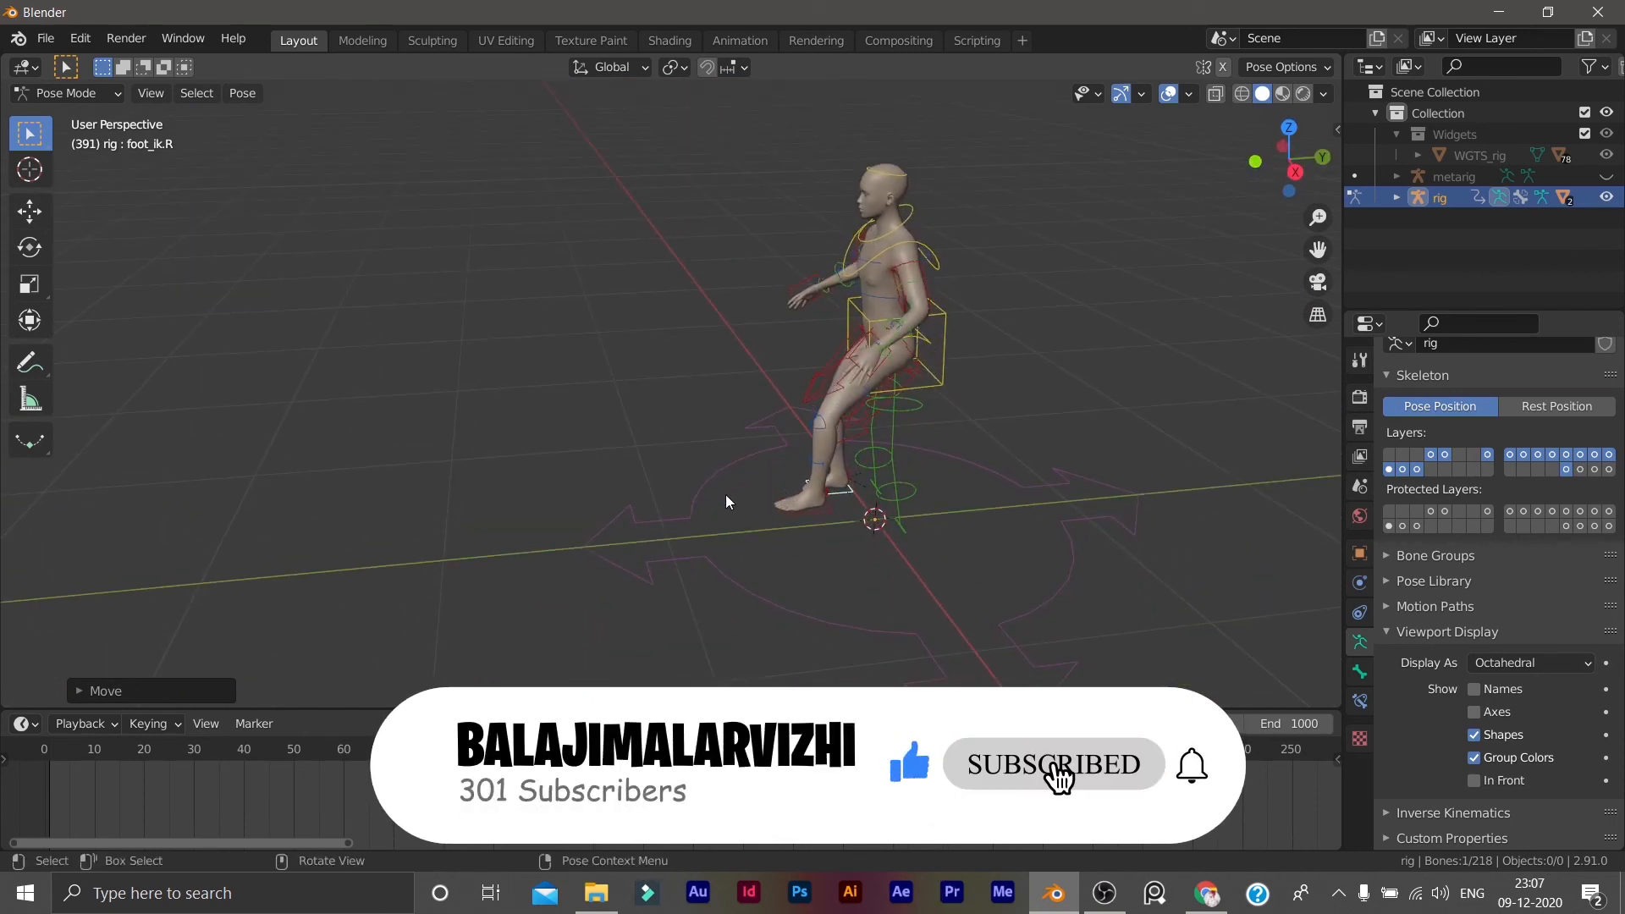
middle_drag(703, 476, 719, 519)
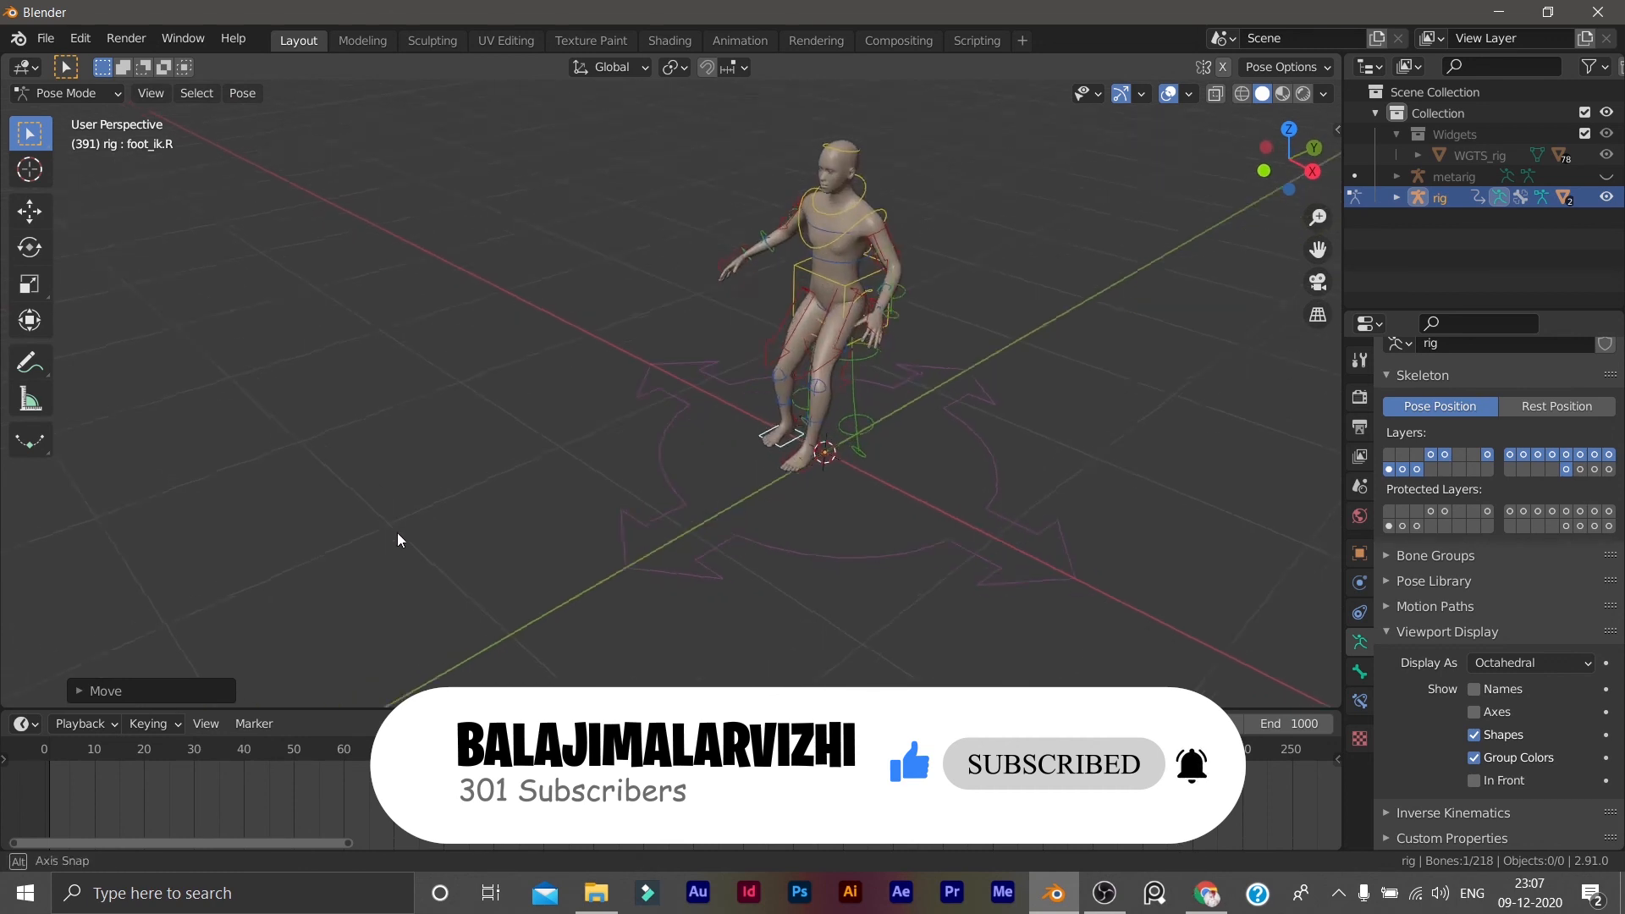